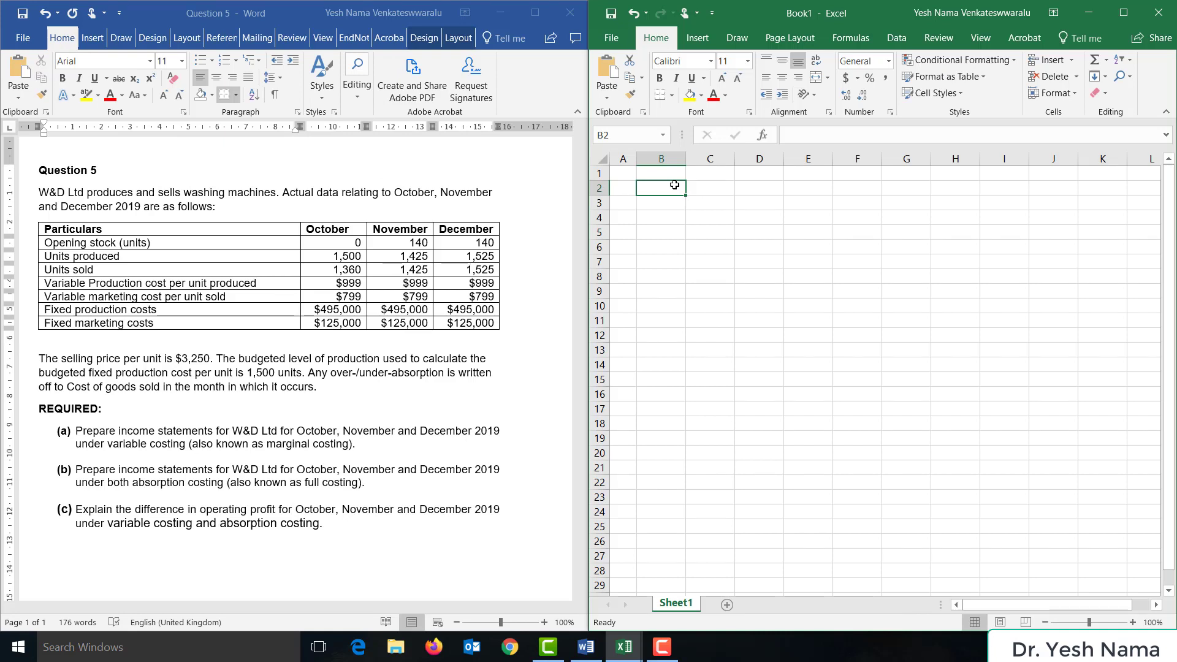
Enter the label Selling price in B2, with $3250 in D2 and per unit in E2
type("Selling price")
key("Tab")
key("Tab")
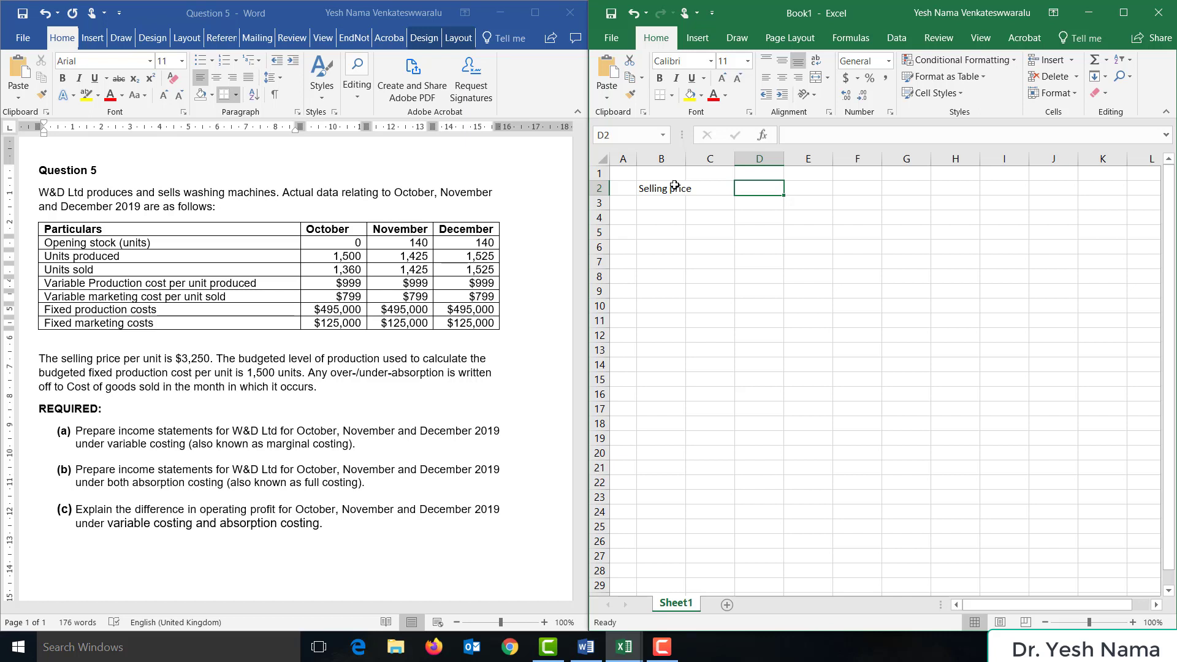
type("$3250")
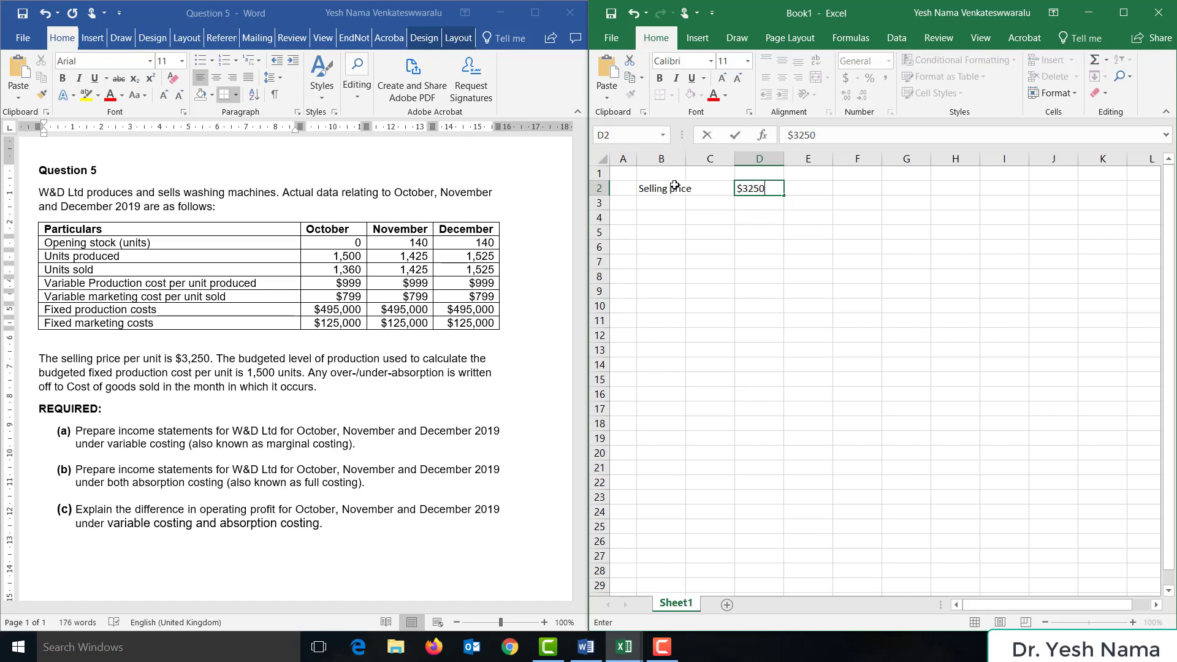
key("Tab")
type("per unit")
key("Return")
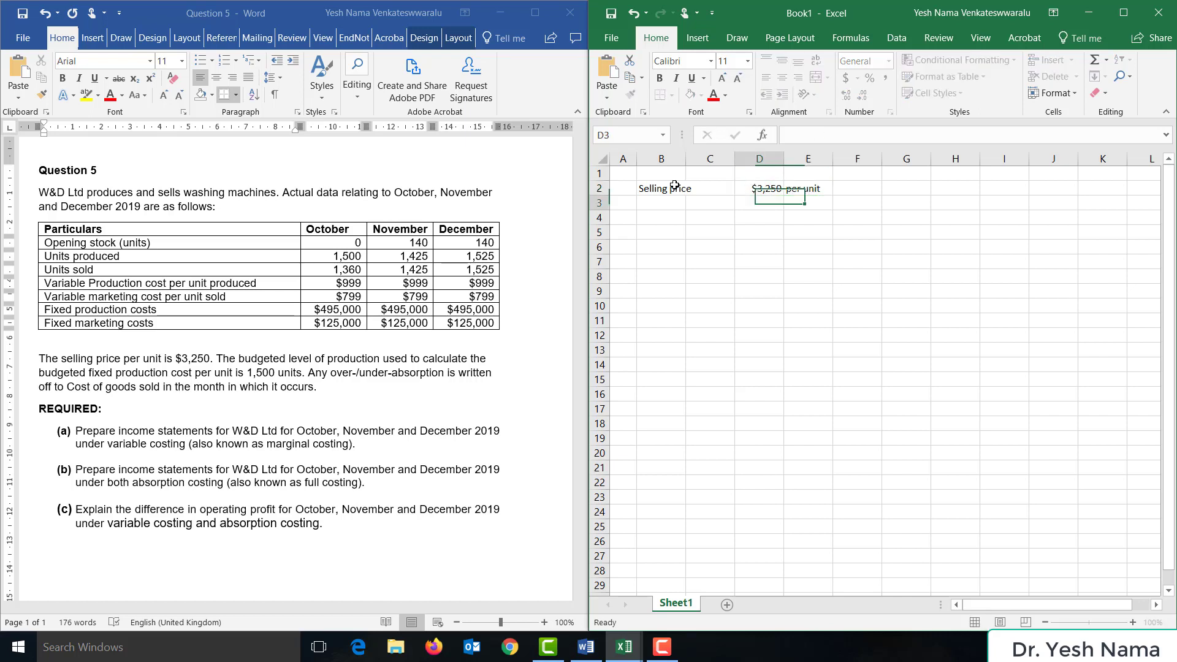
Label B3 as Marginal cost per unit and widen column C slightly so the label fits
type("Marginal cost per")
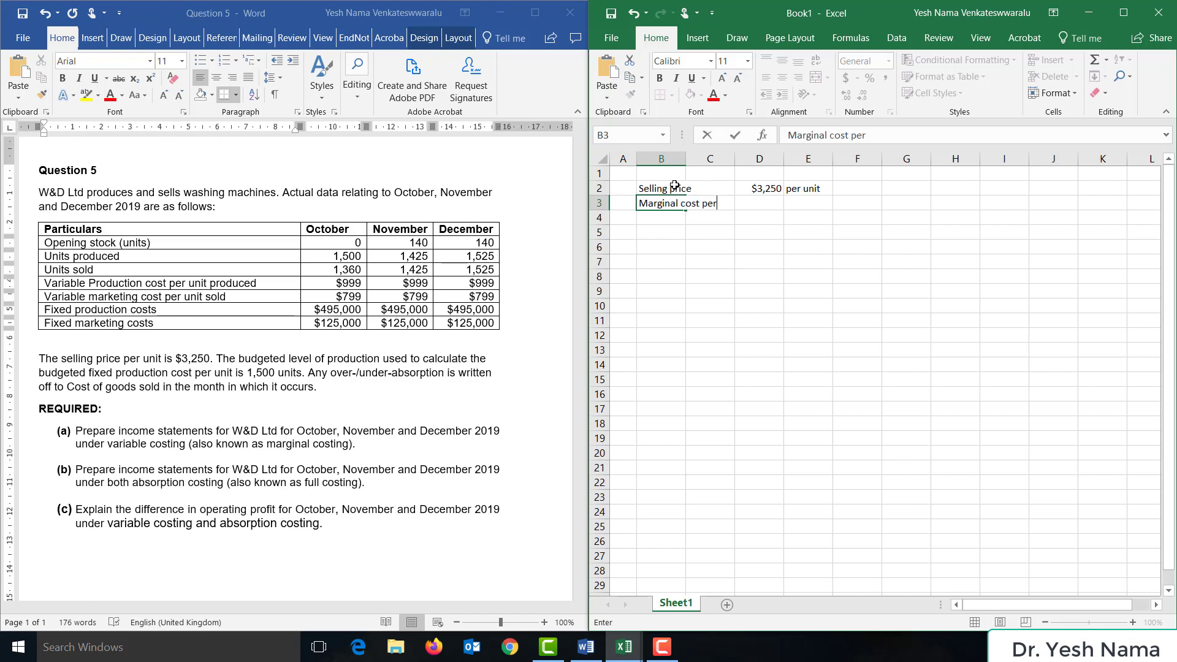
type(" unit")
key("Tab")
key("Tab")
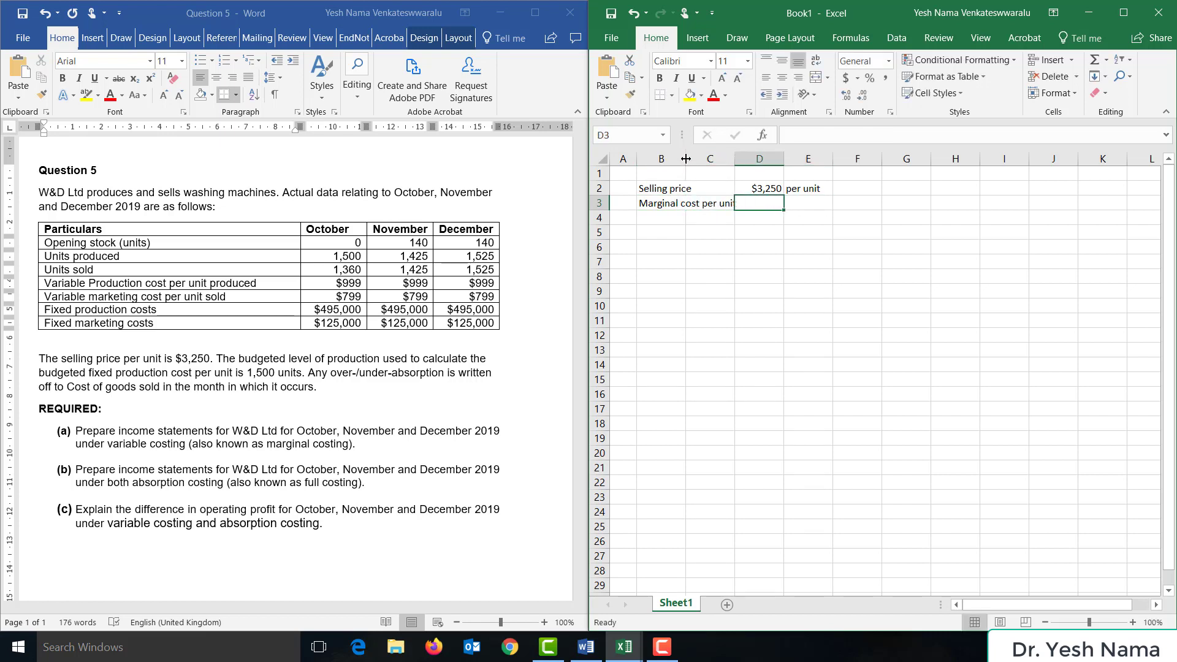
left_click_drag(735, 157, 739, 157)
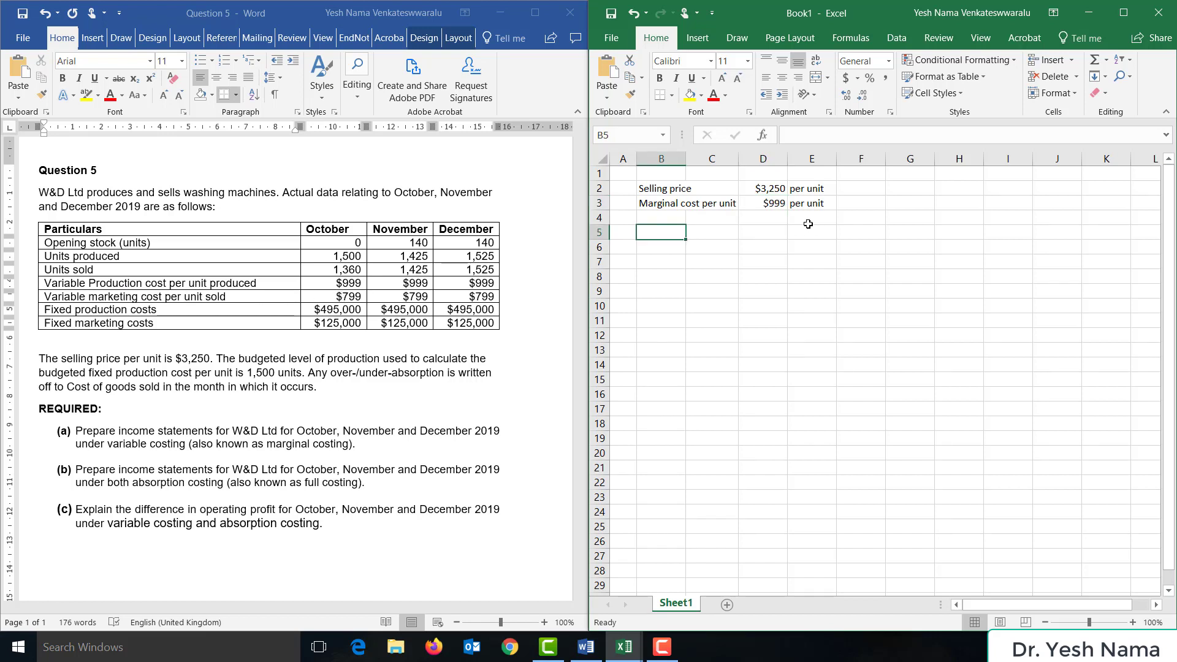
Add the row label Units produced in B5, leaving row 4 blank
type("Units produced")
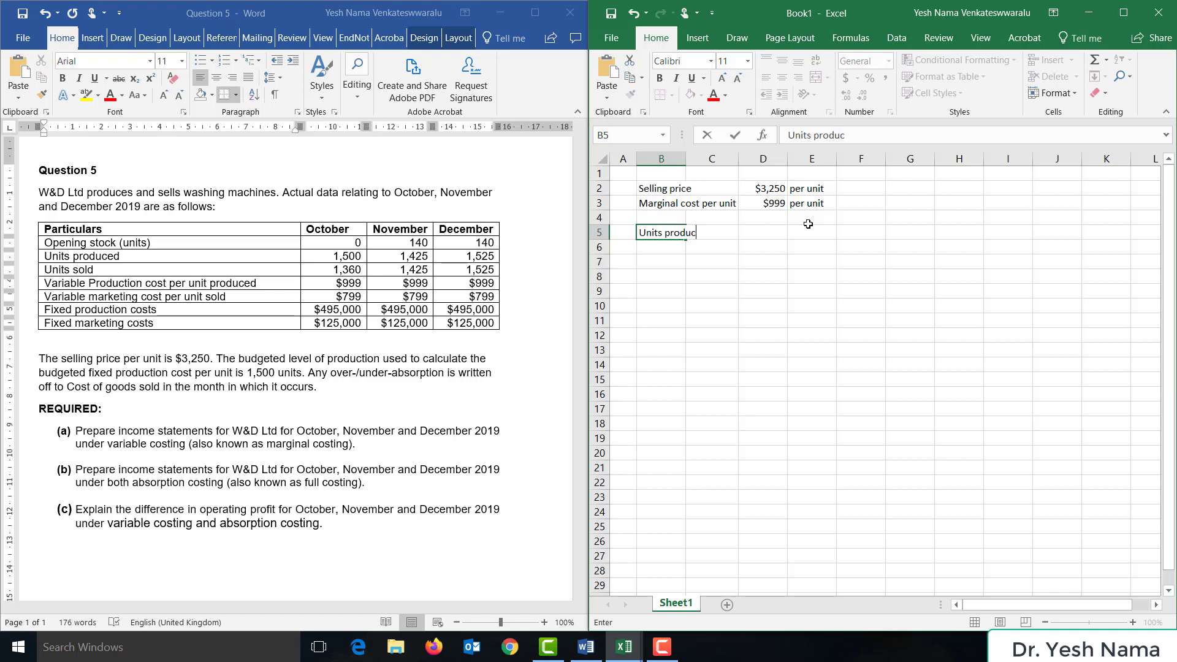
key("Up")
key("Right")
key("Right")
key("Down")
key("Down")
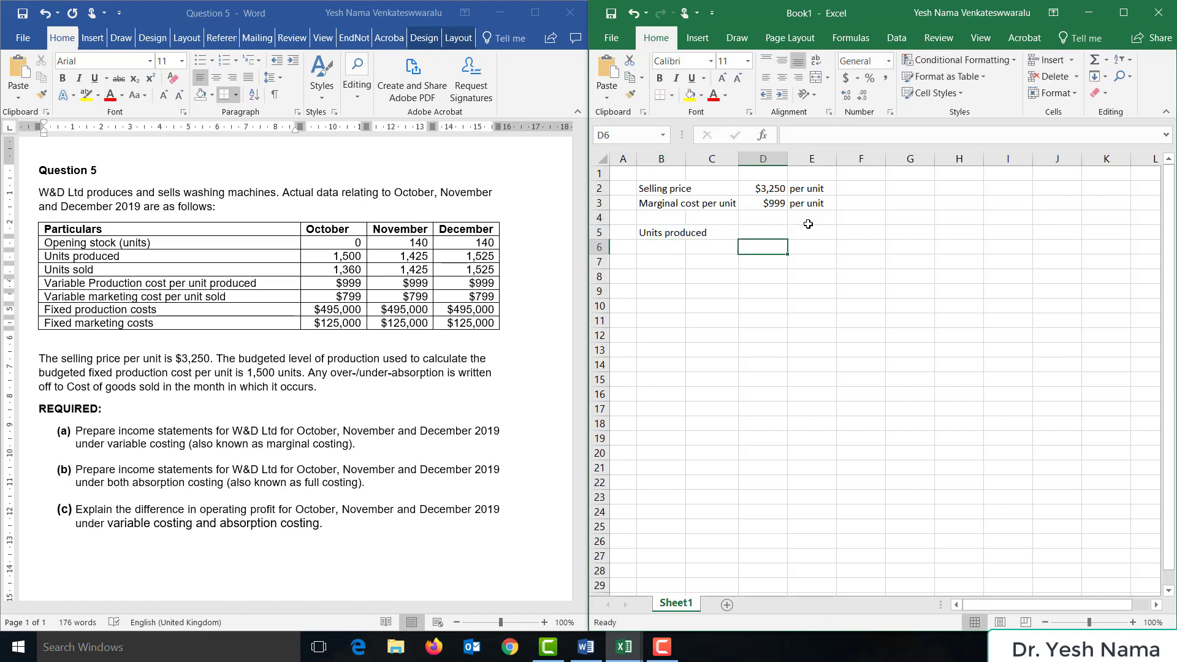
key("Left")
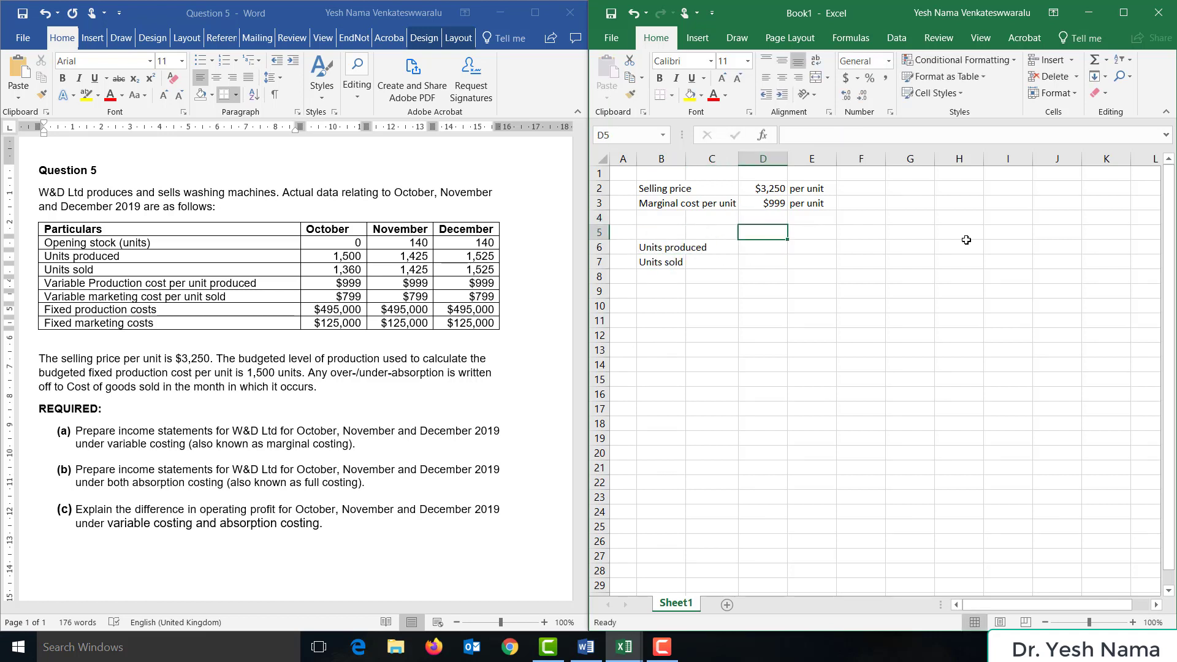
Enter the month headings October, November and December across D5 to F5
key("F2")
type("October")
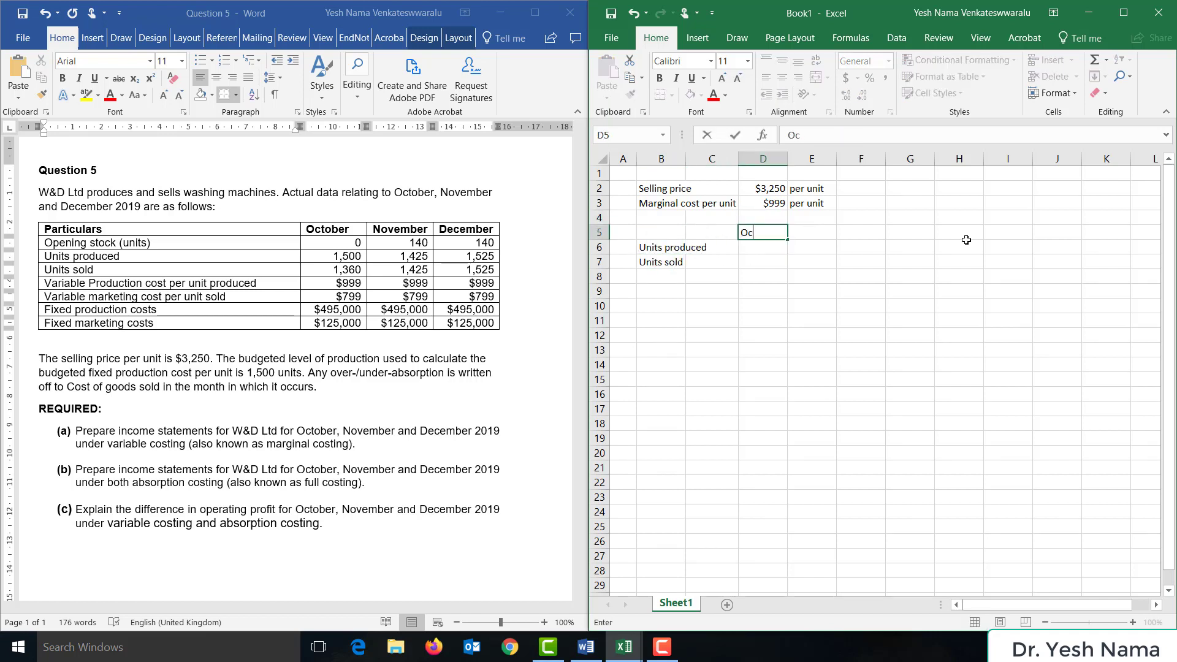
key("Tab")
type("November")
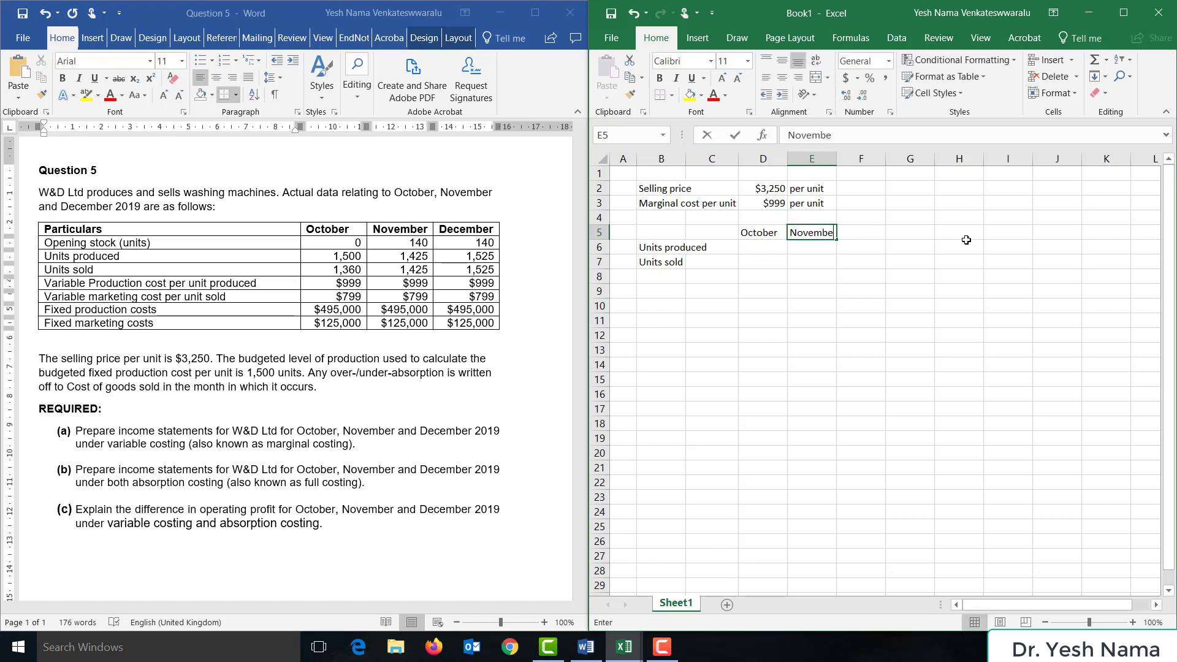
key("Tab")
type("December")
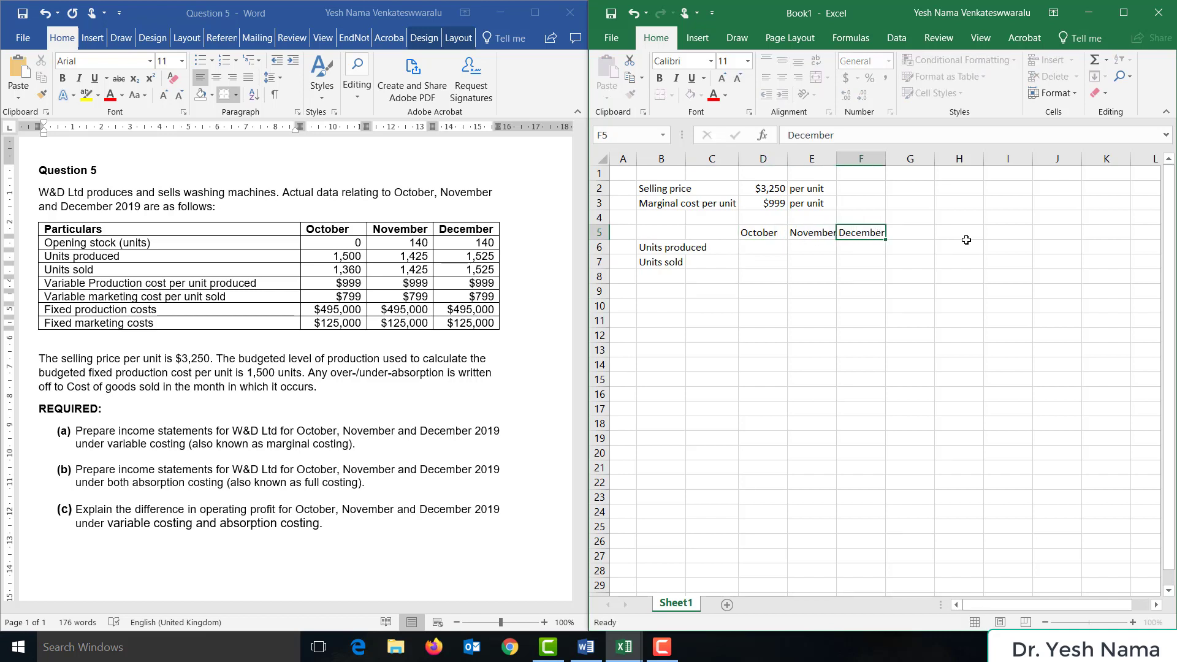
key("Return")
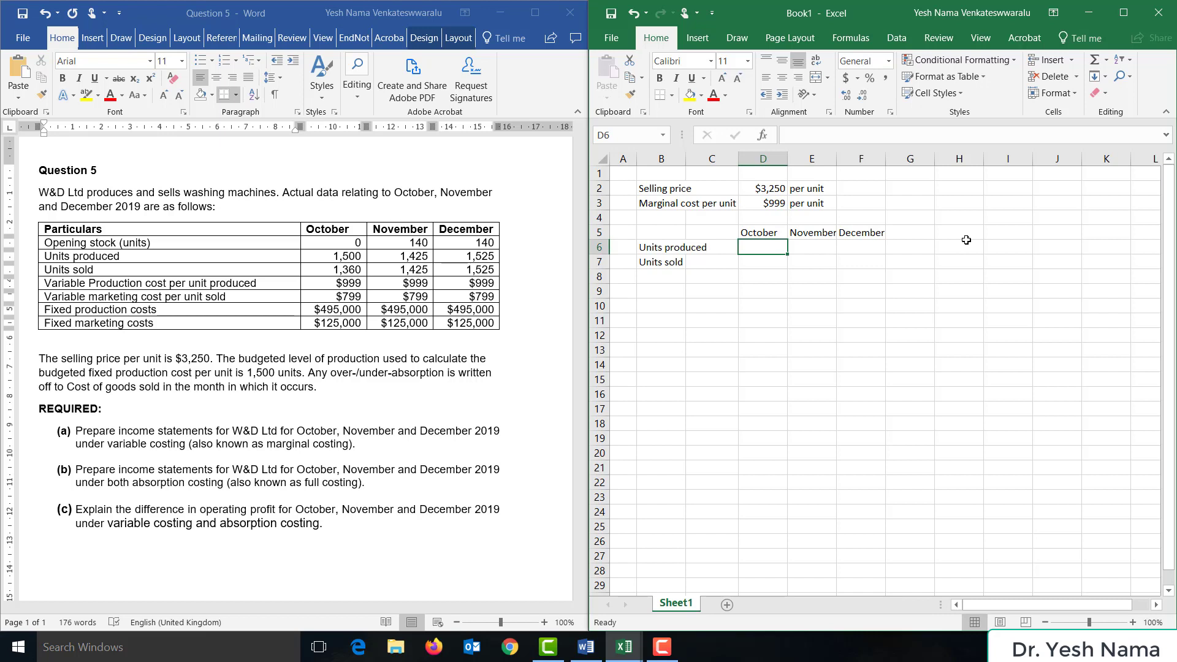
Fill the Units produced row with 1500 for October, 1425 for November and 1525 for December
type("1500")
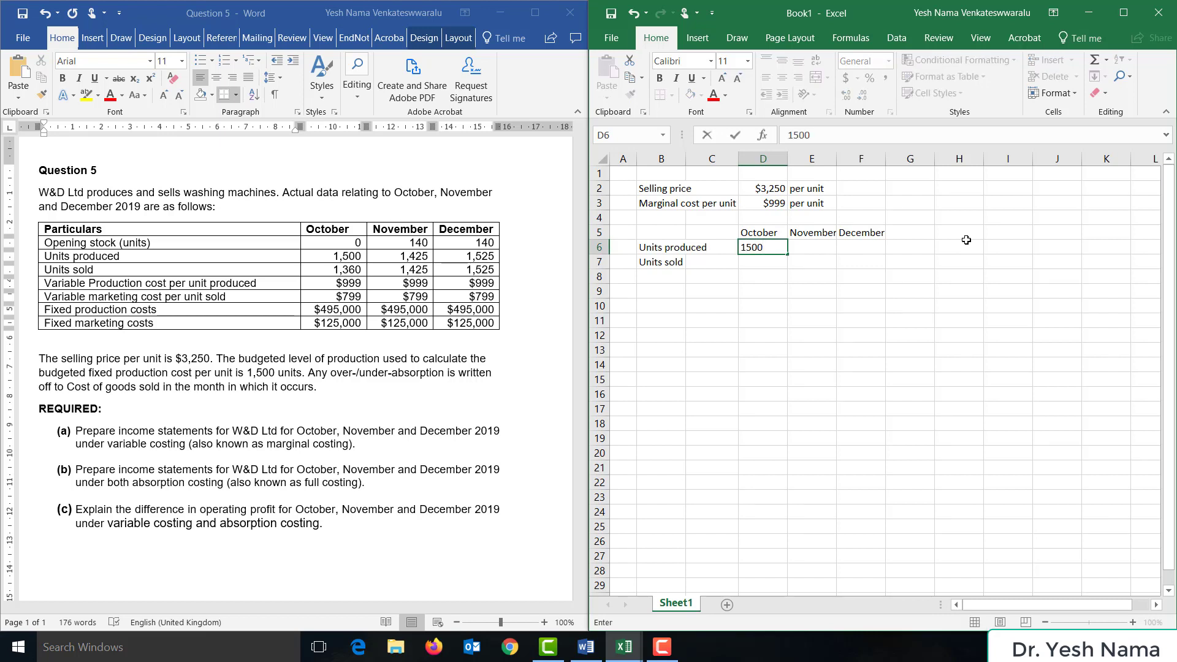
key("Return")
key("Up")
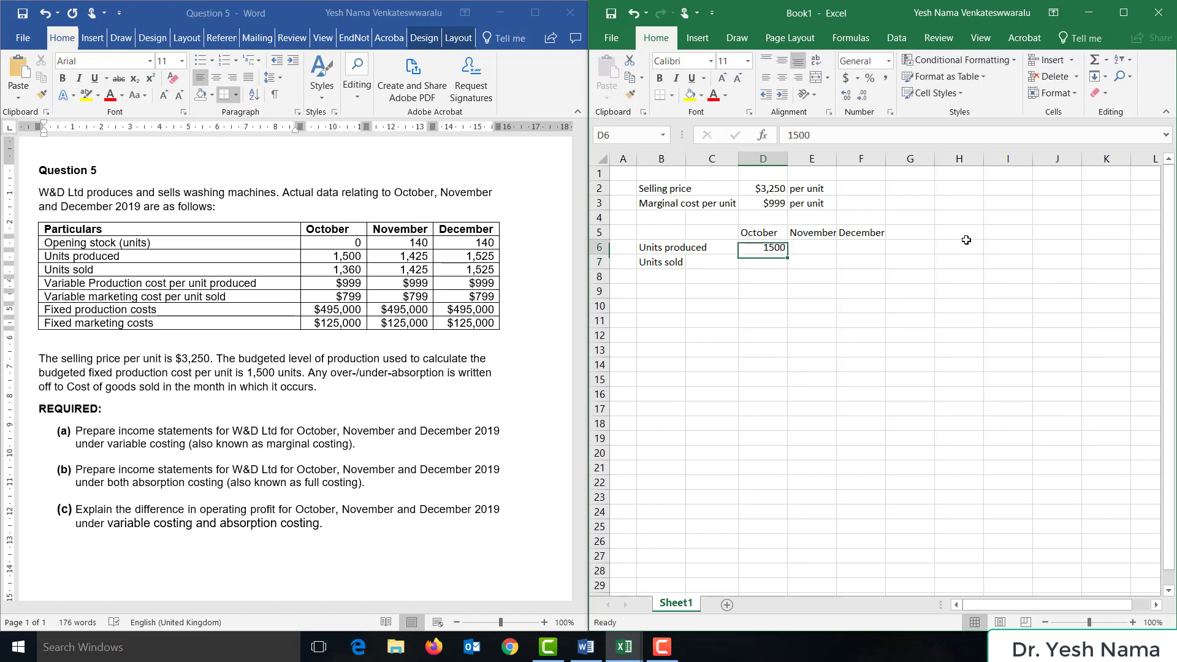
key("Right")
type("1425")
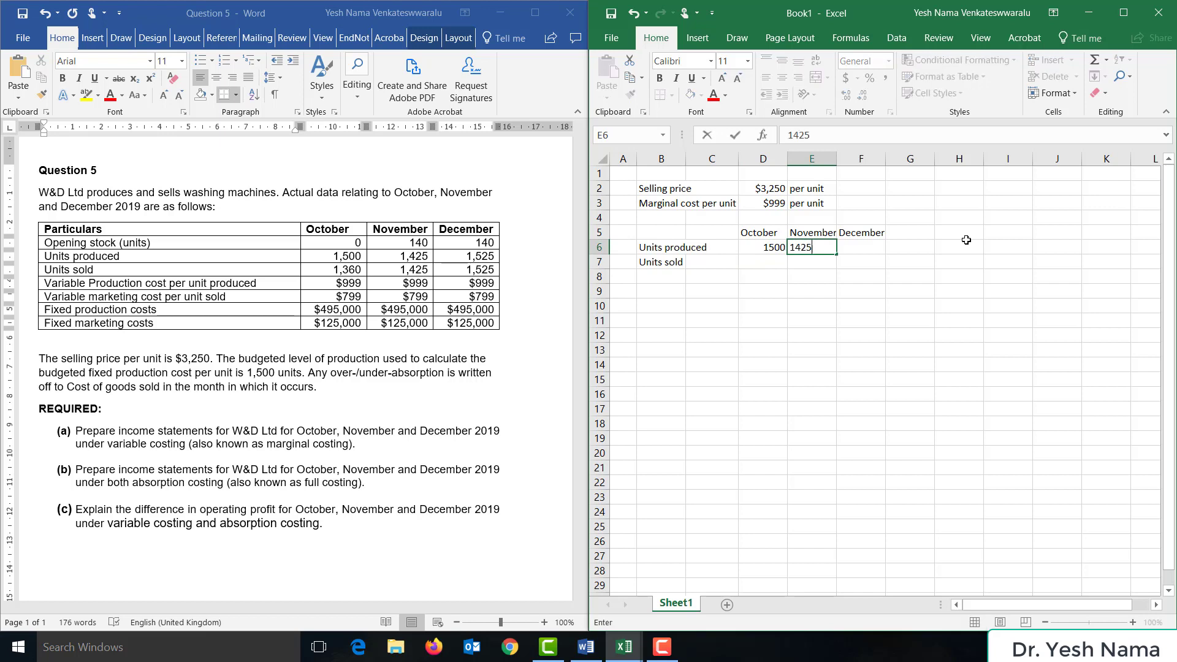
key("Tab")
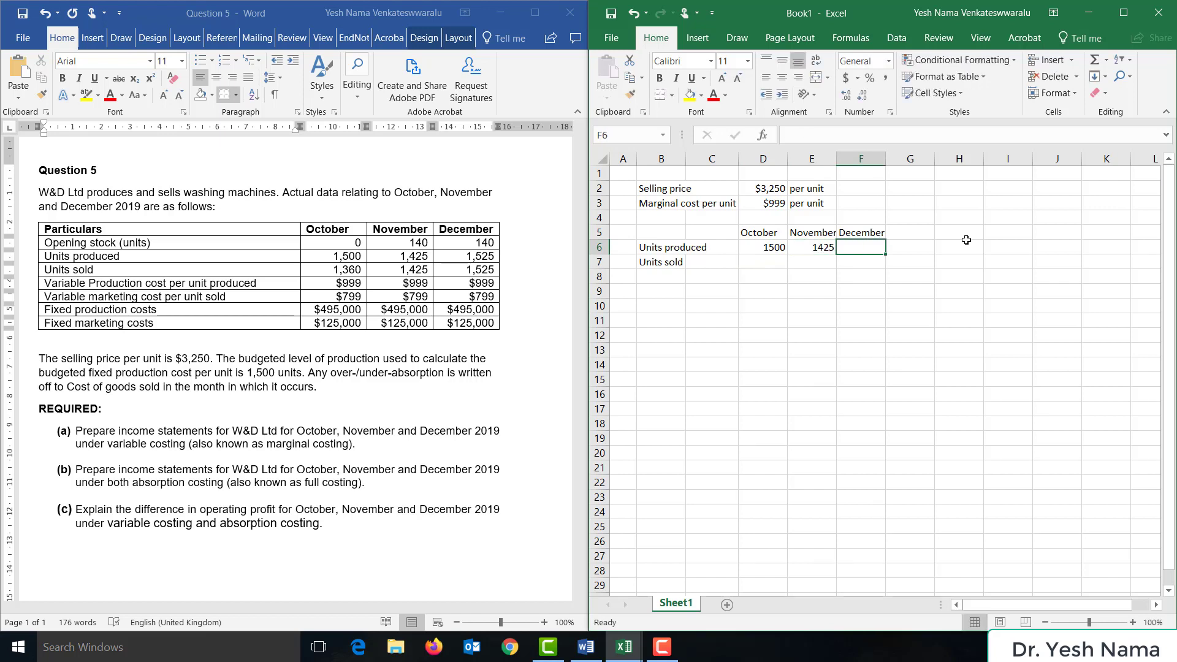
type("1525")
key("Down")
Fill the Units sold row with 1360 for October, 1425 for November and 1525 for December
key("Left")
key("Left")
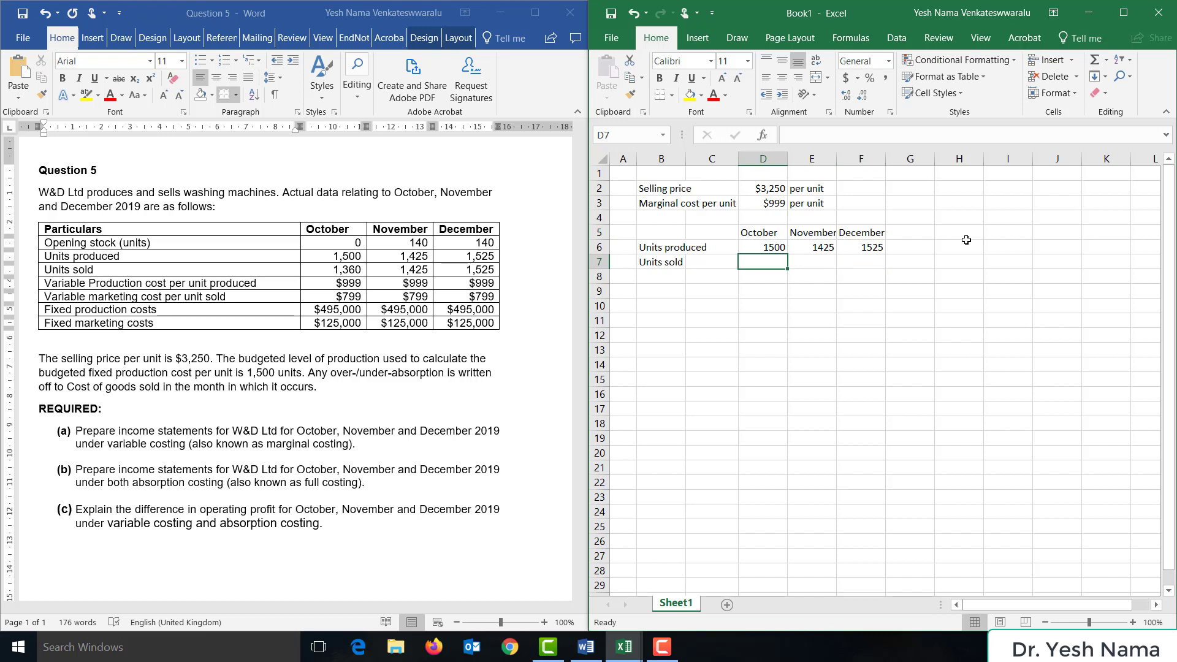
type("1360")
key("Tab")
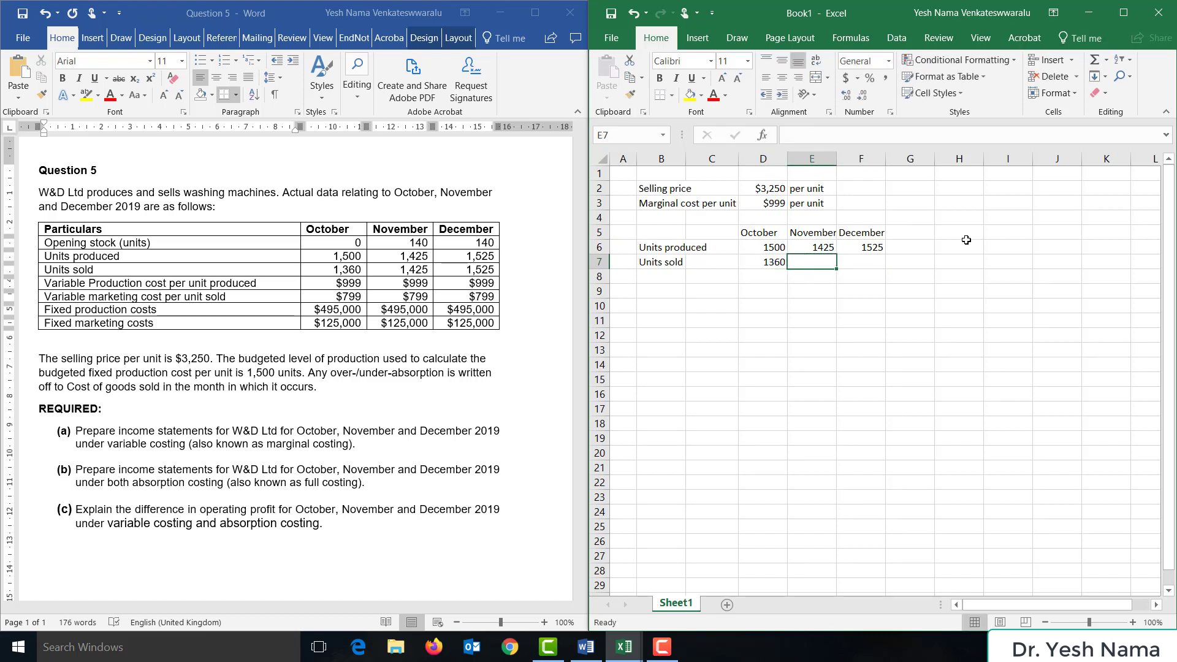
type("1425")
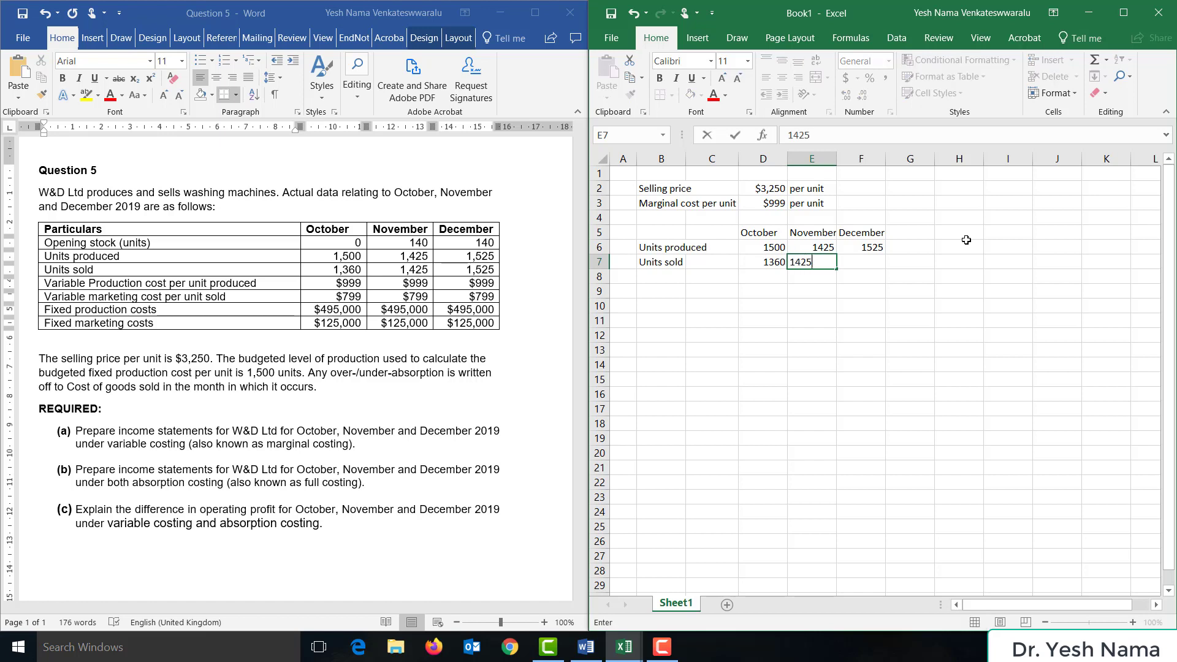
key("Tab")
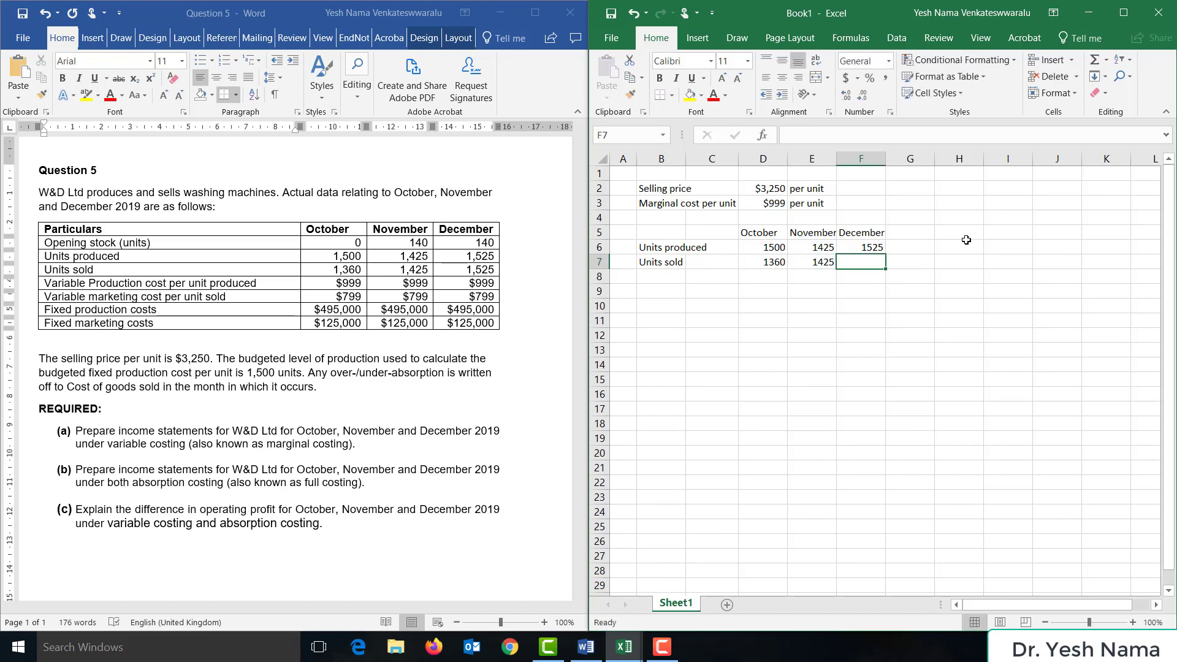
type("1525")
key("Return")
Enter the title Marginal costing income statement for W&D Ltd for Oct - Dec 2019 in B9
key("Left")
key("Left")
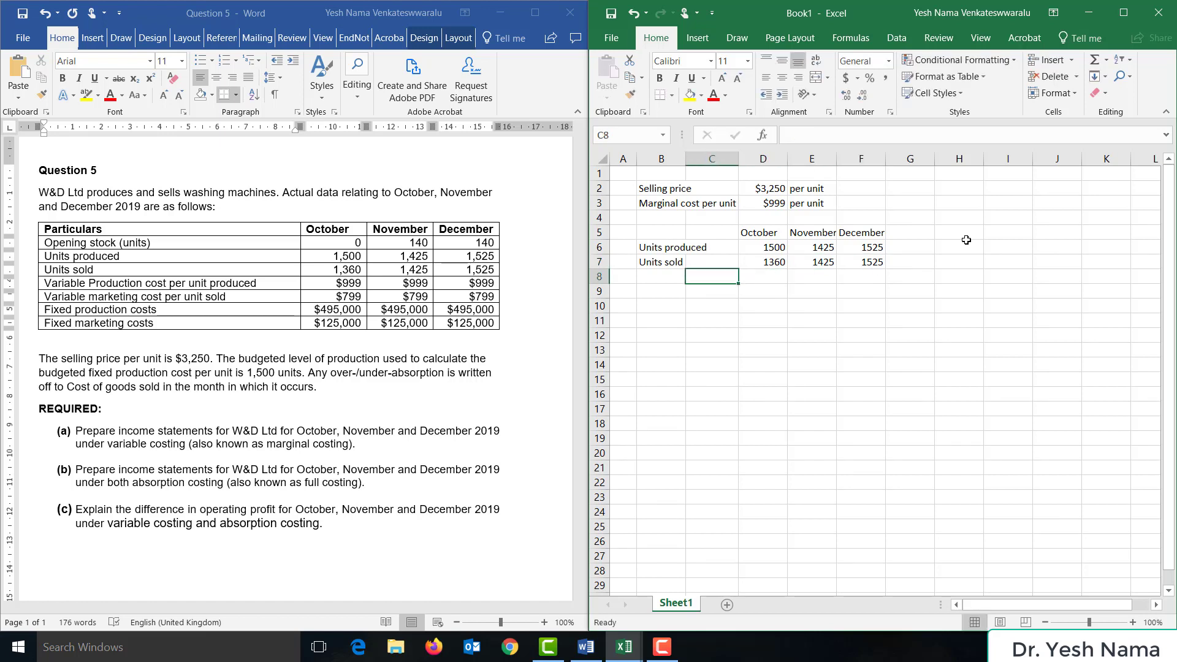
key("Down")
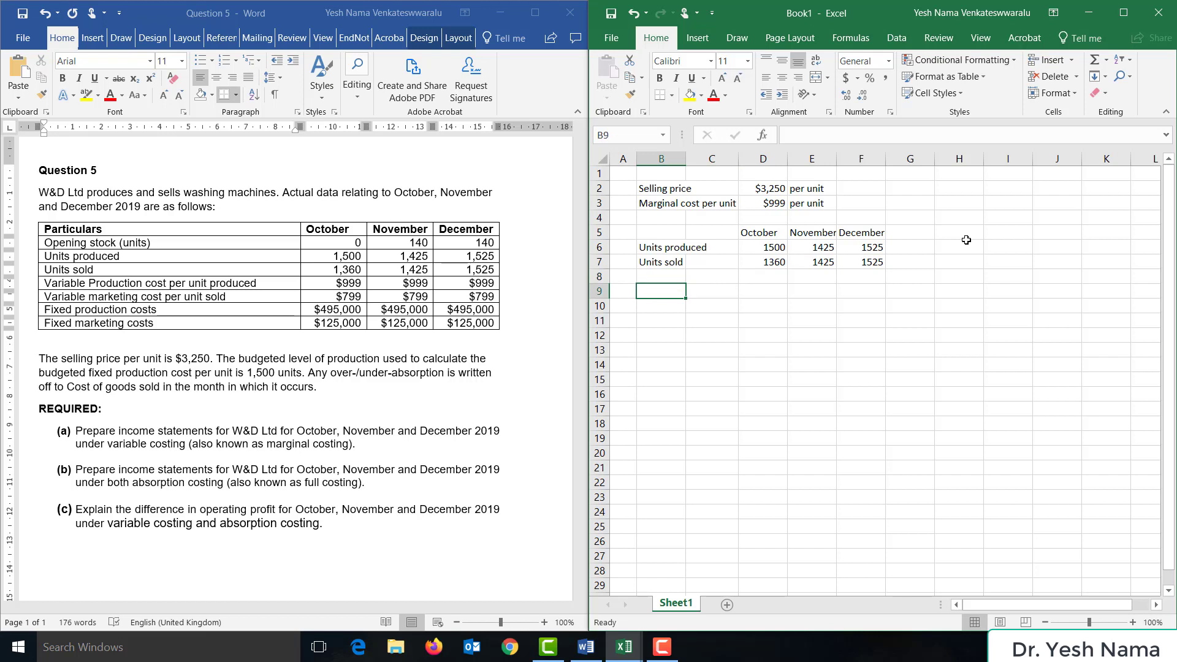
type("Marginal costing")
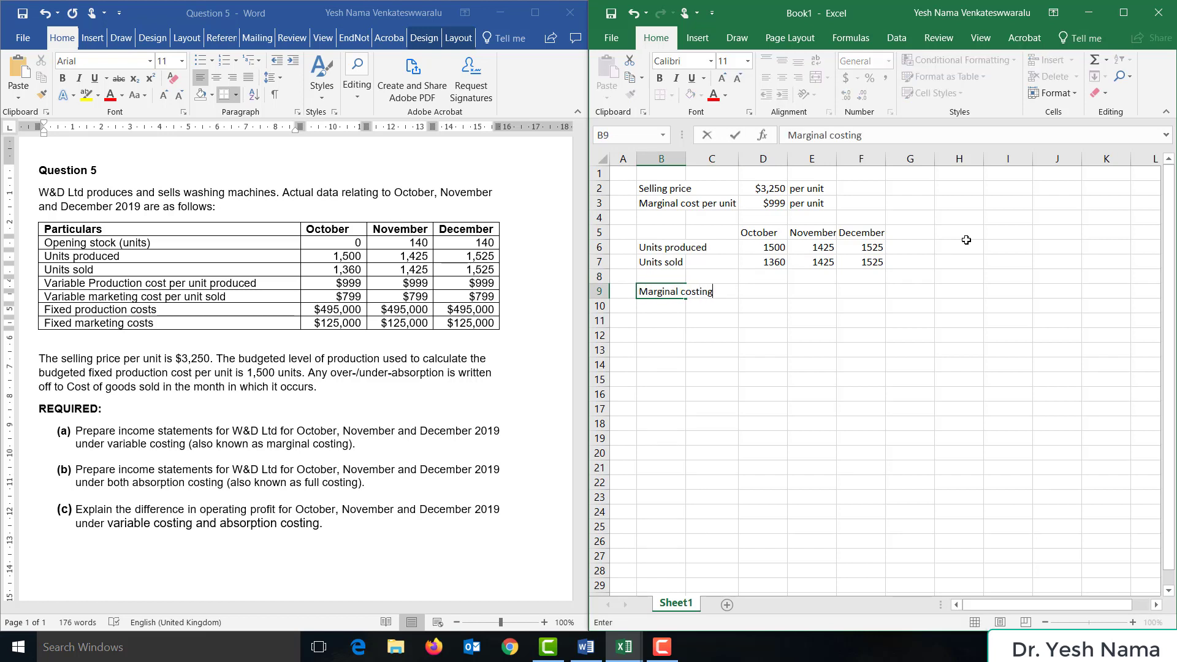
type(" income stateme")
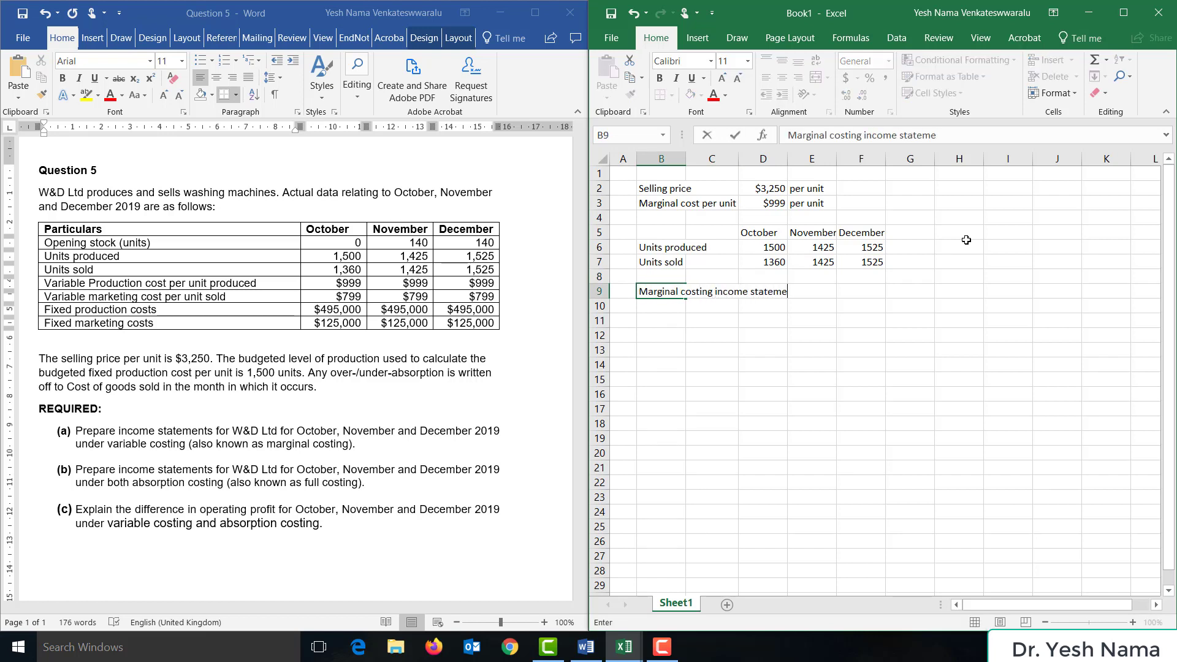
type("nt for W&D Ltd ")
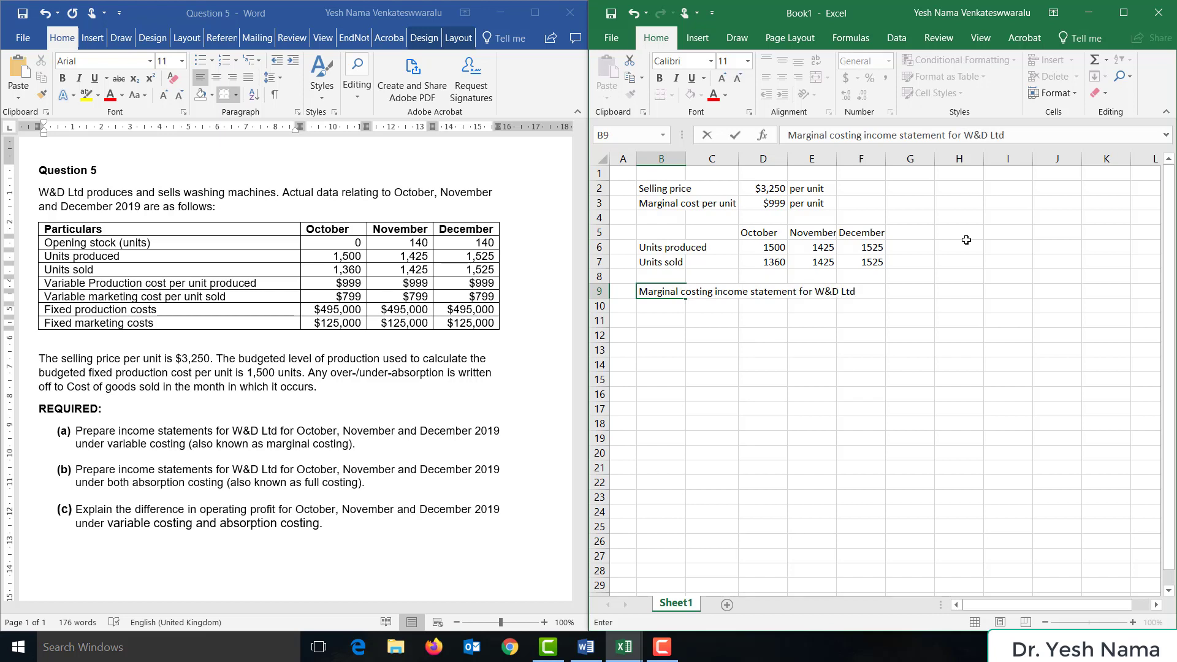
type("for O")
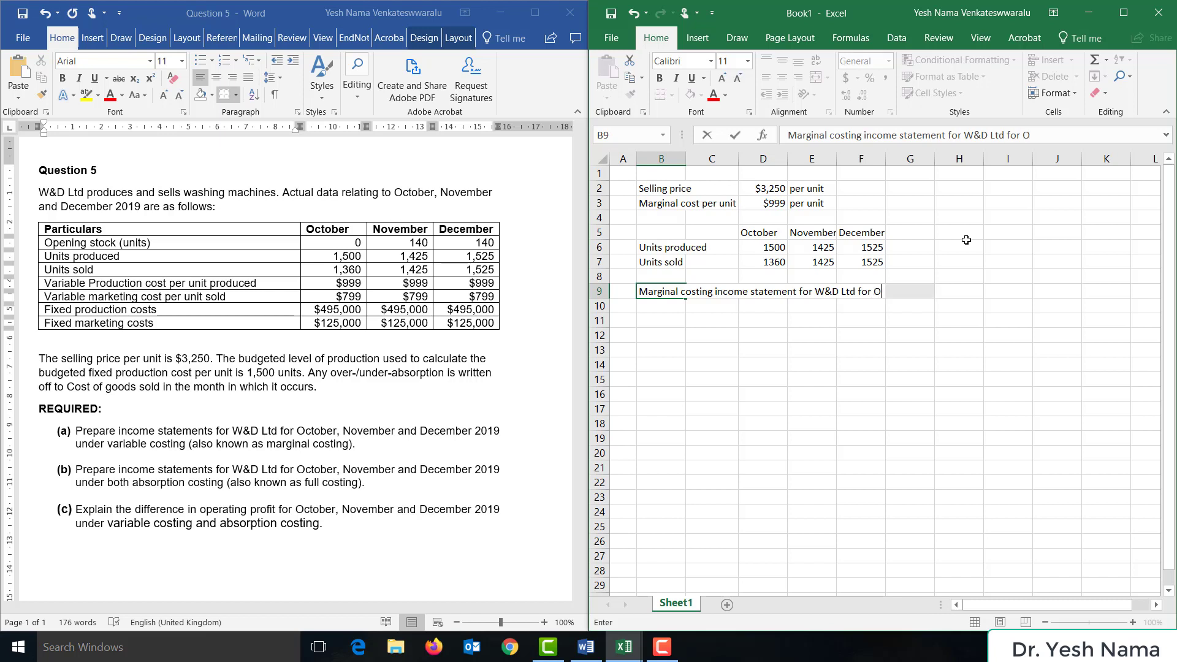
type("ct - Dec 2019")
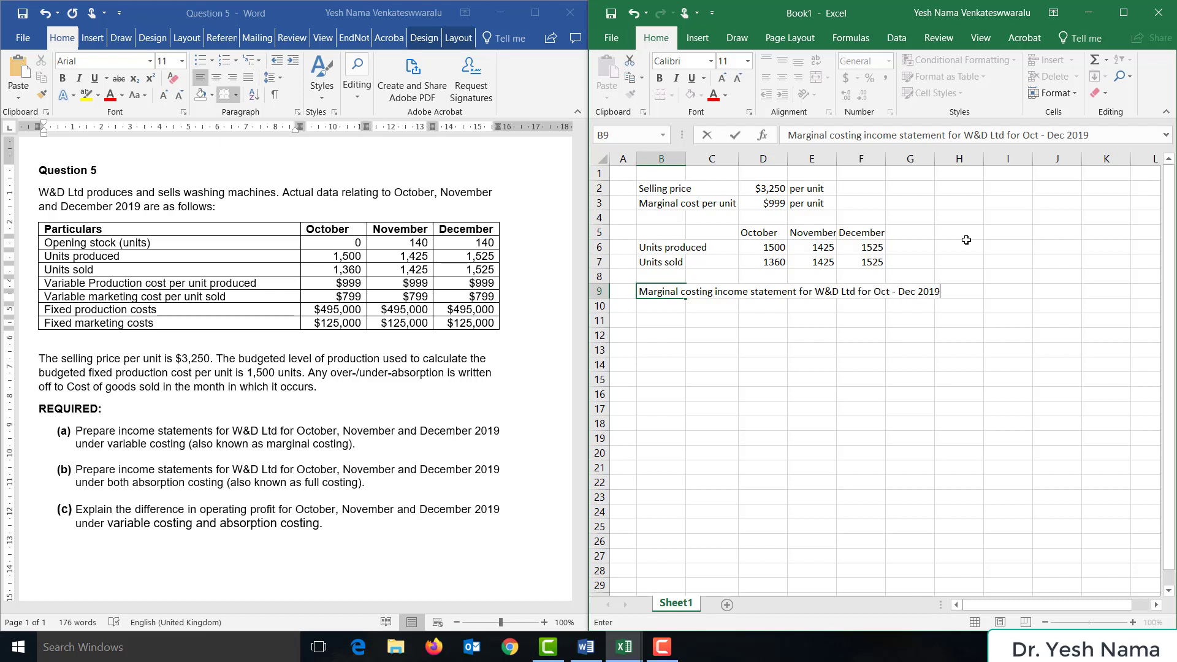
key("Return")
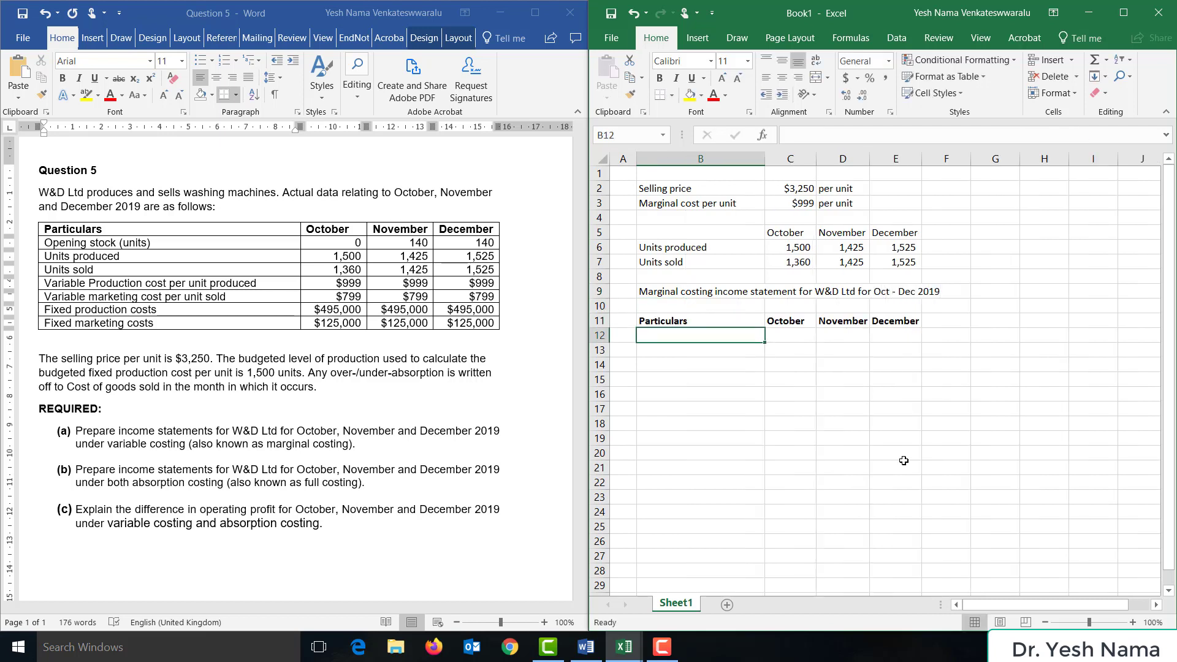
Add a Sales row in B12 and calculate October sales in C12 as units sold times selling price, =C7*C2
type("Sales")
key("BackSpace")
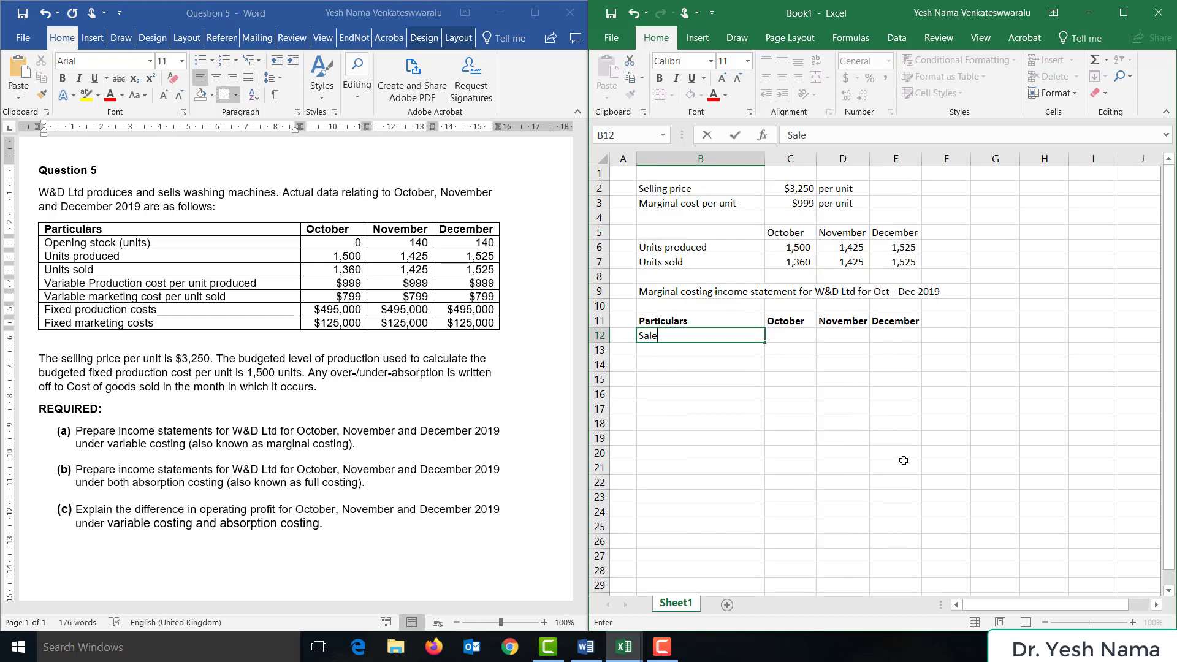
type("s")
key("Tab")
type("=")
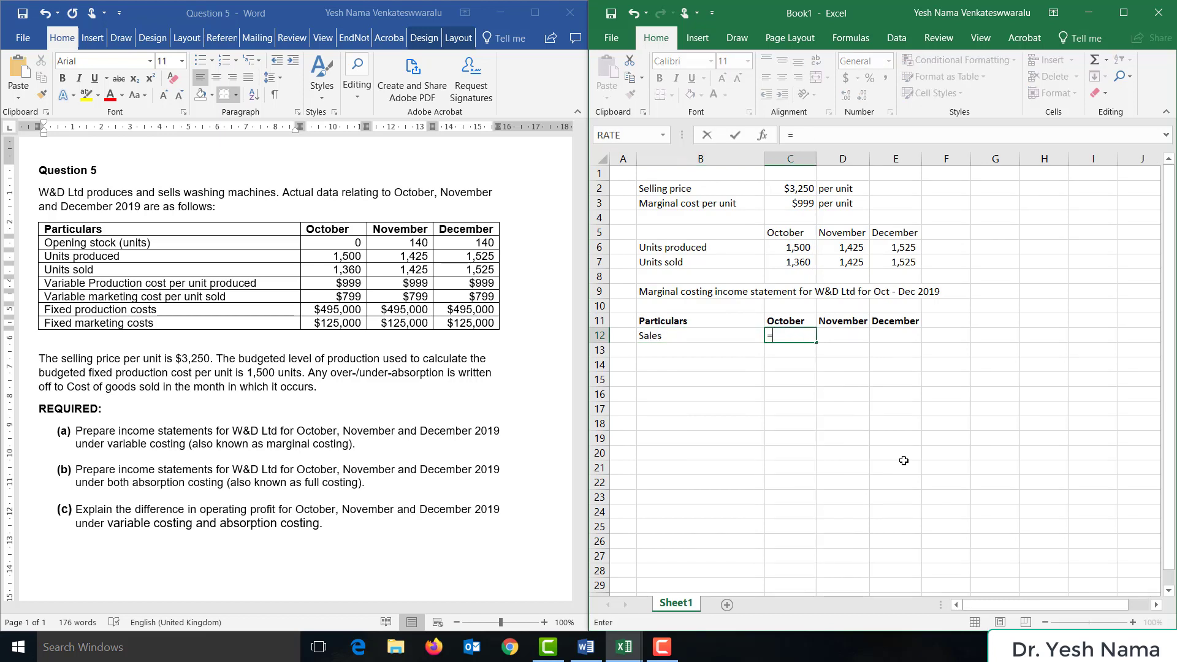
left_click(800, 260)
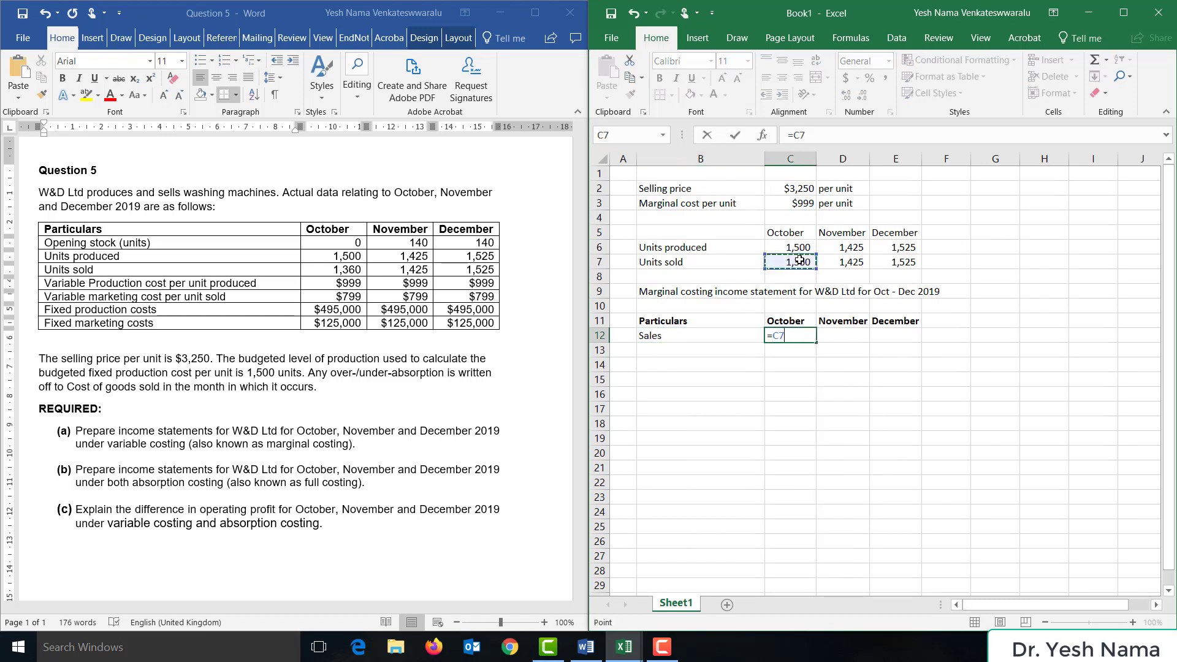
type("*")
left_click(795, 190)
key("Return")
Calculate November sales in D12 as units sold times selling price, =D7*C2
left_click(864, 335)
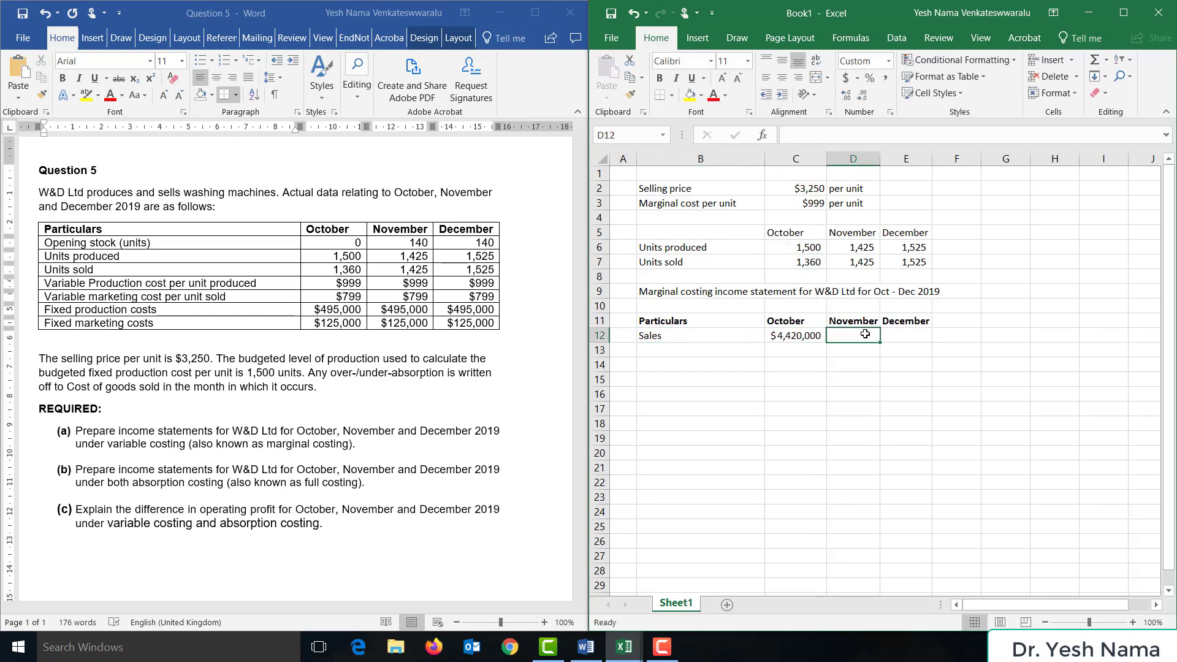
type("=")
left_click(864, 263)
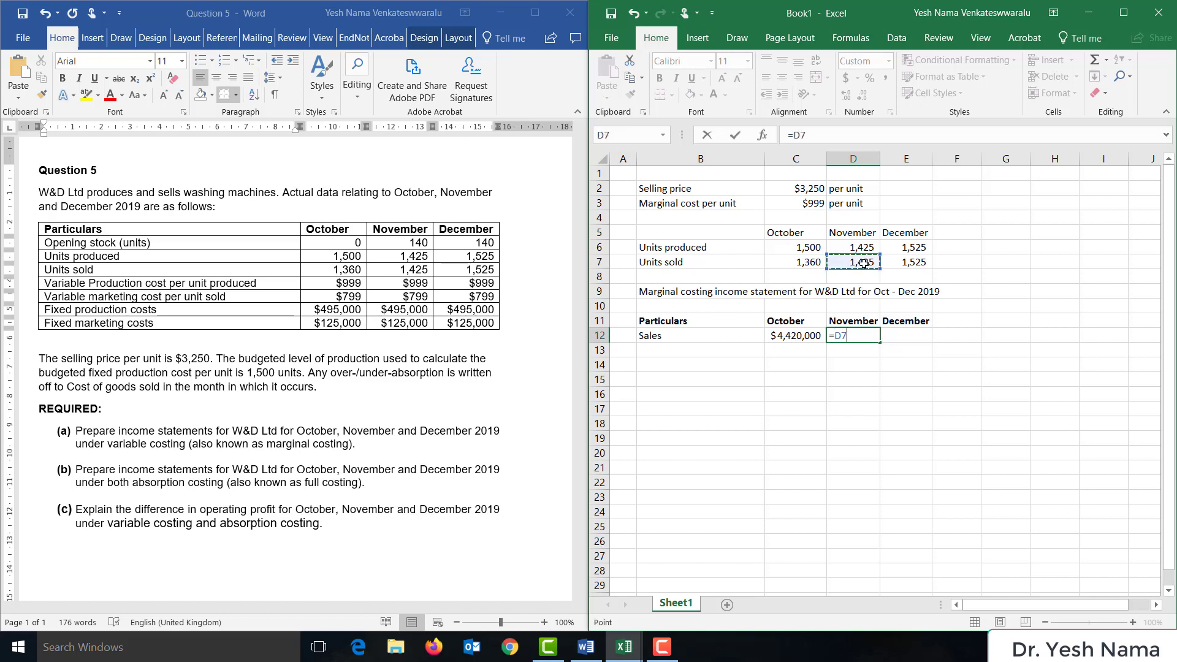
type("*")
left_click(802, 189)
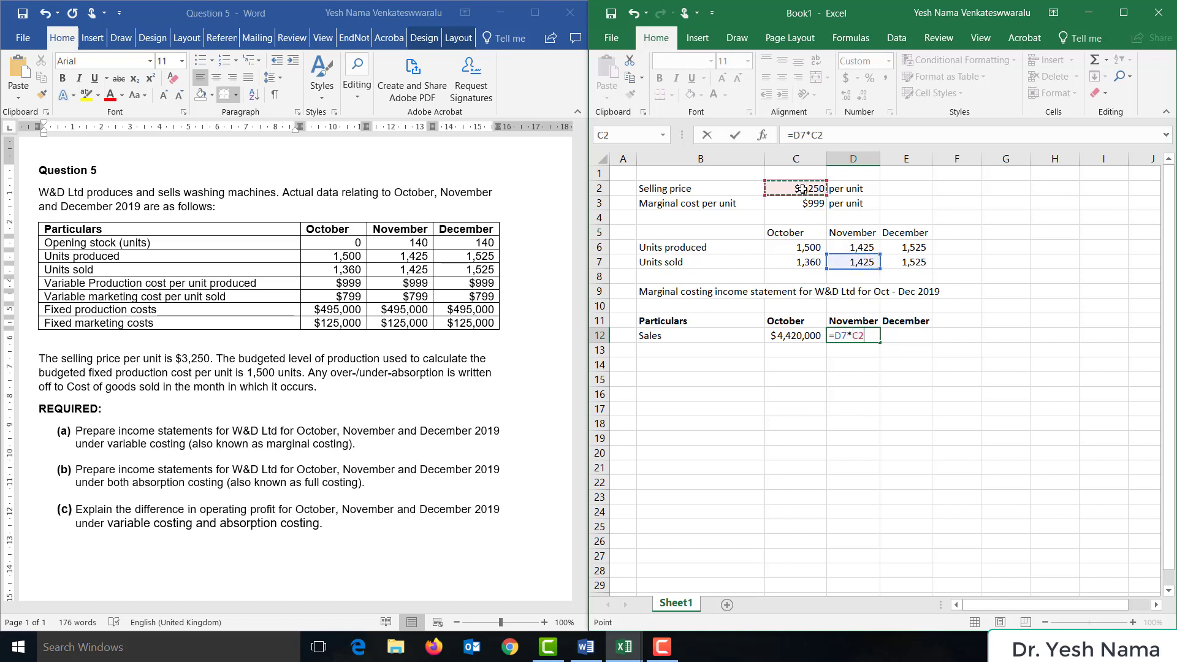
key("Return")
Calculate December sales in E12 as units sold times selling price, =E7*C2
key("Up")
key("Right")
type("=")
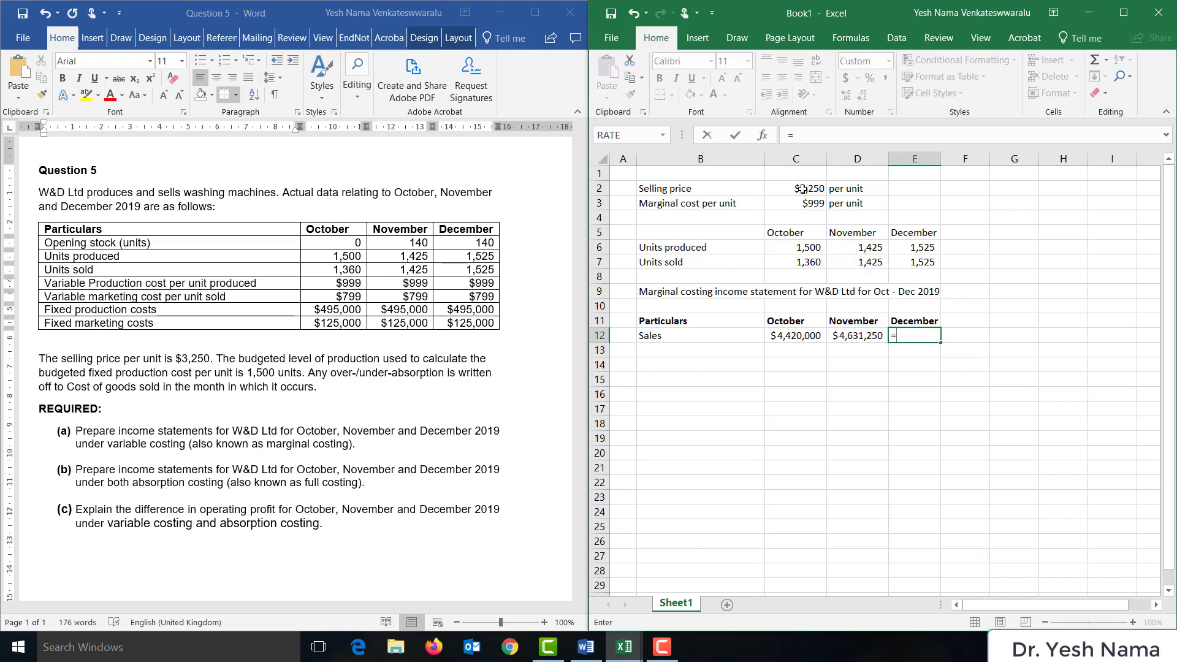
left_click(925, 264)
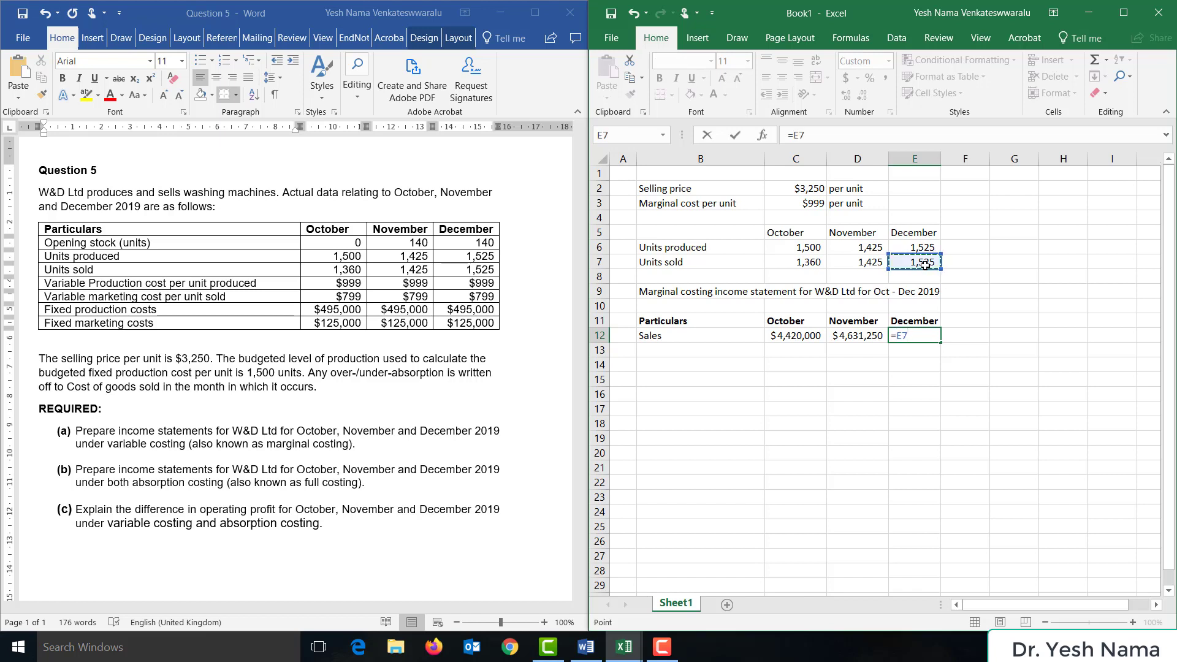
type("*")
left_click(809, 189)
key("Return")
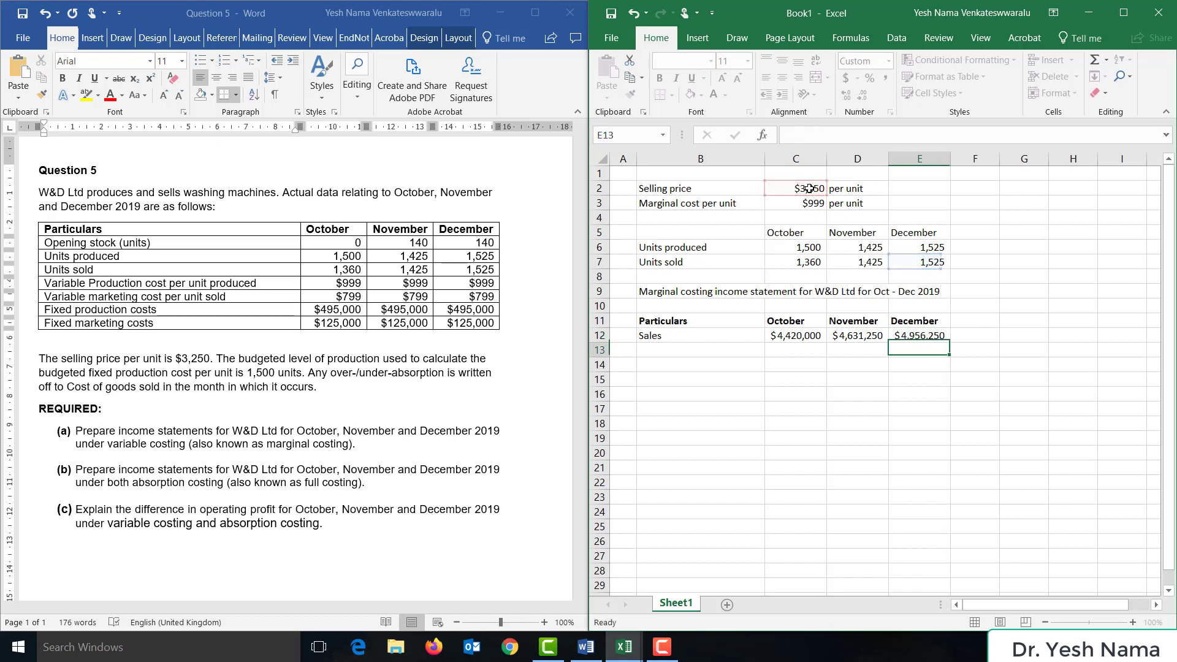
Below the Sales row, enter Less in A13 and the heading Variable costs in B13
key("Left")
key("Left")
key("Left")
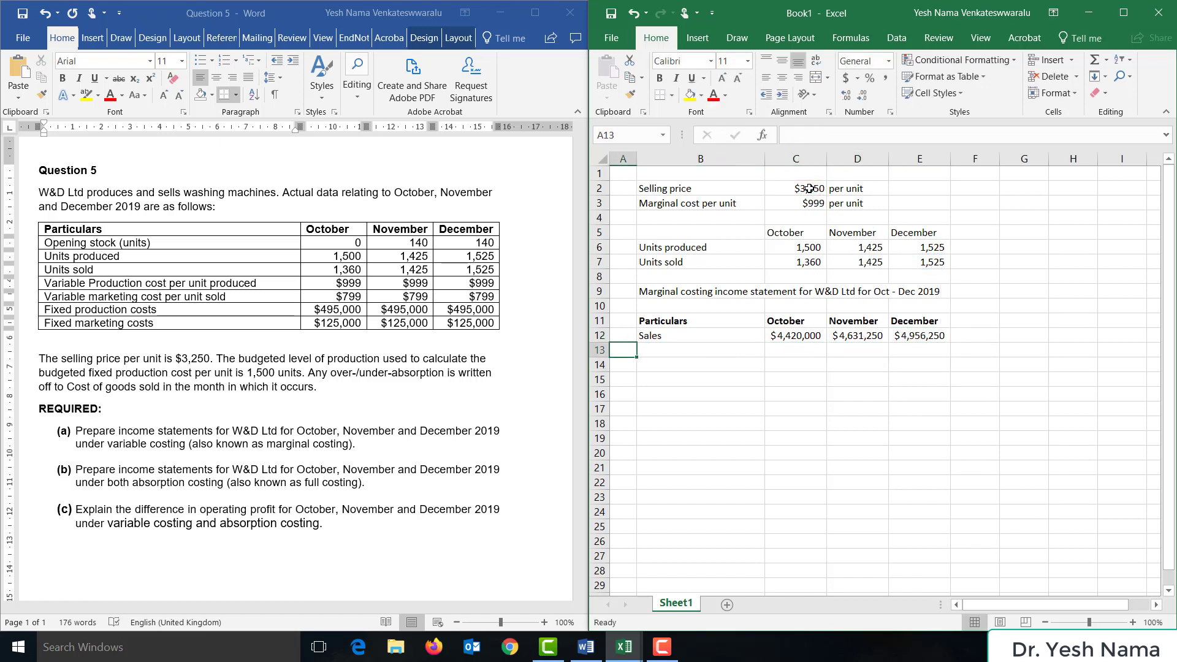
type("Less")
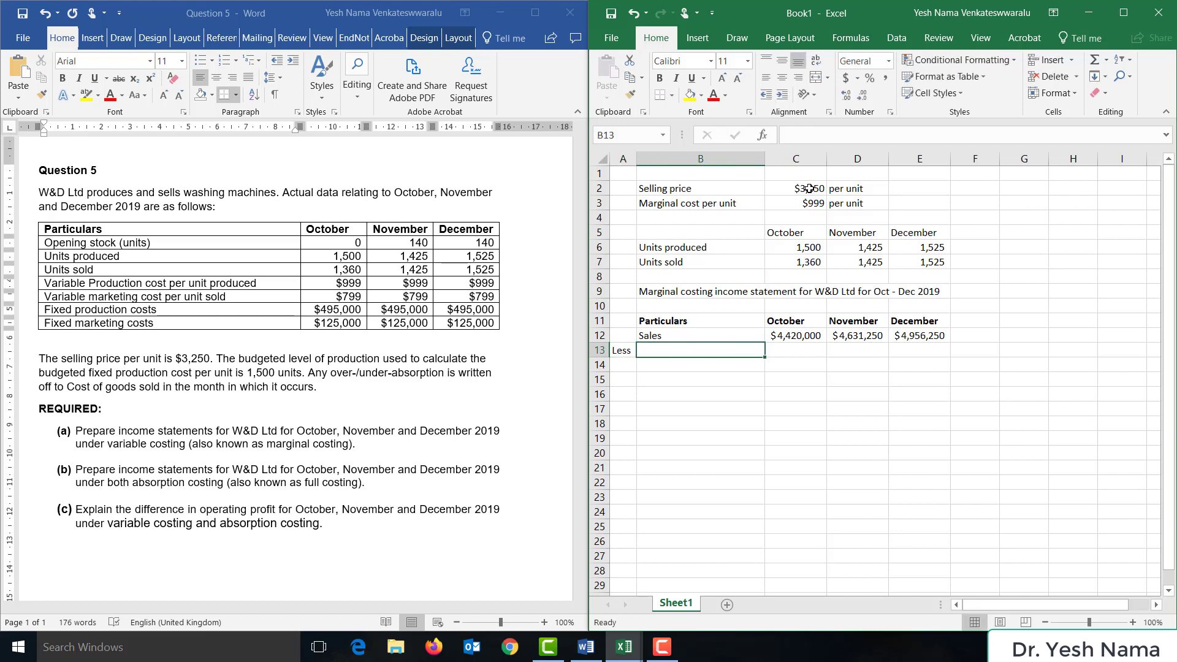
type("Variable costs")
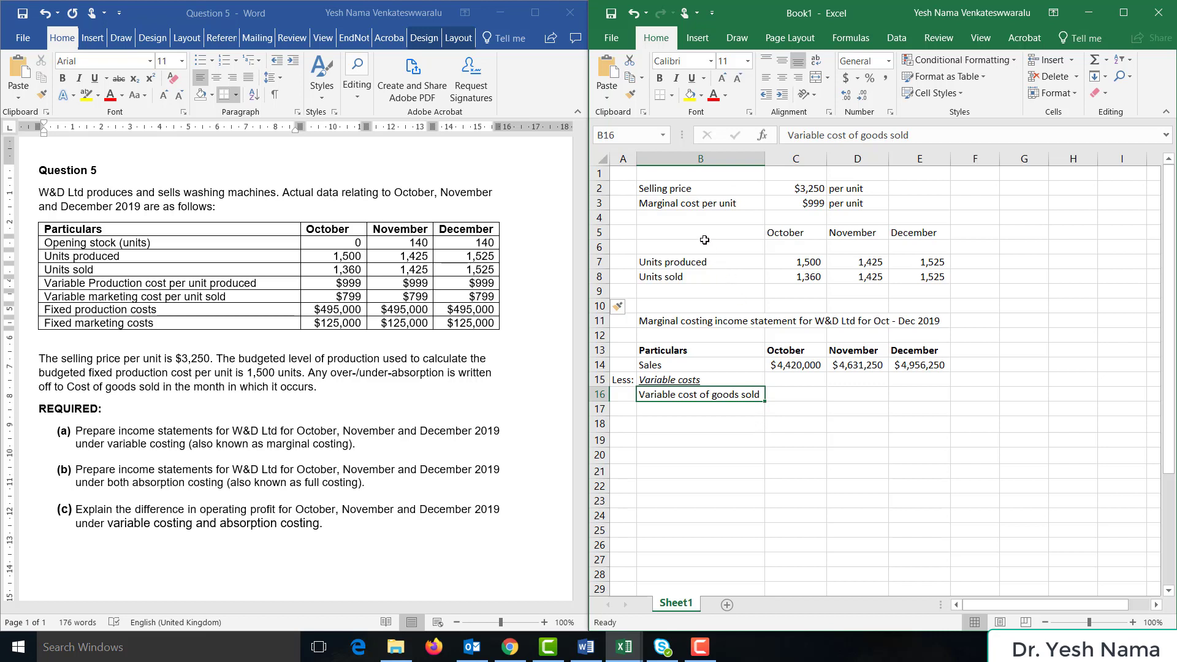
Add the row labels Opening stock in B6 and Closing stock in B9 around the units data
left_click(704, 240)
type("Opening stock")
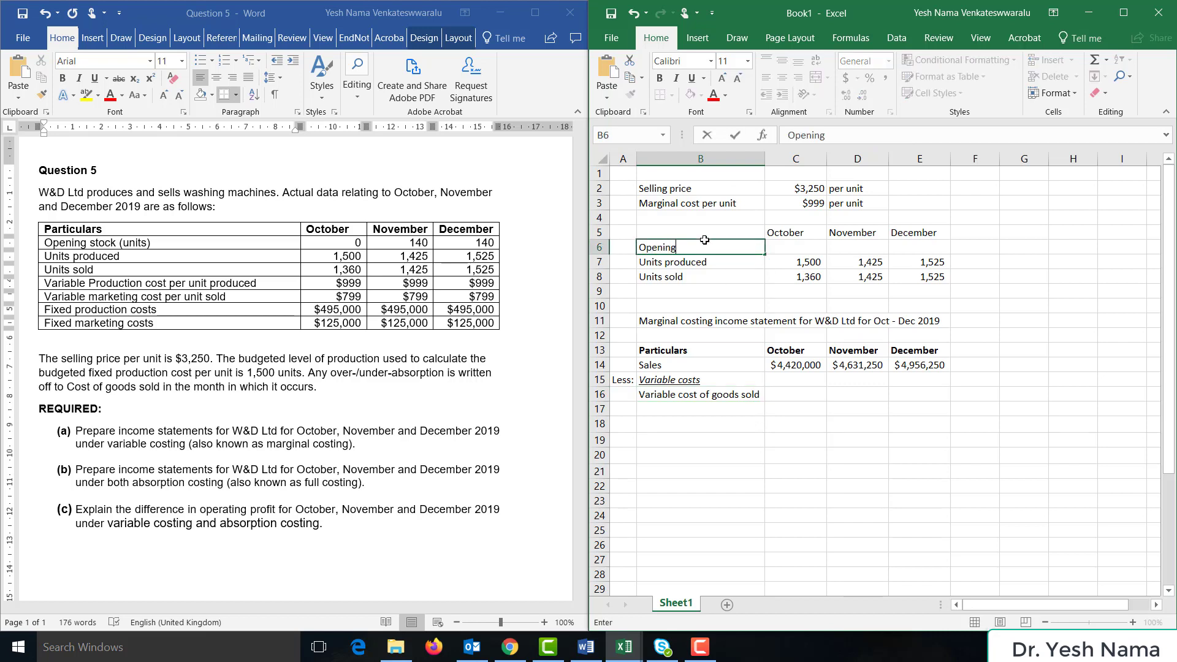
key("Return")
key("Down")
key("Down")
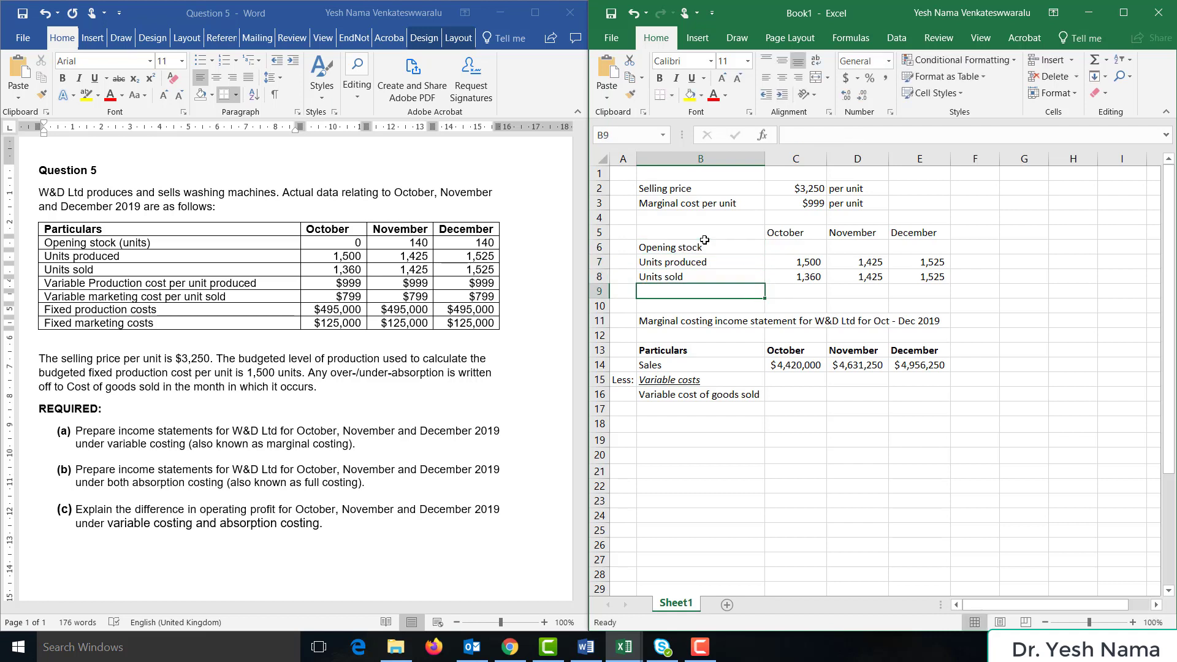
type("Closing stock")
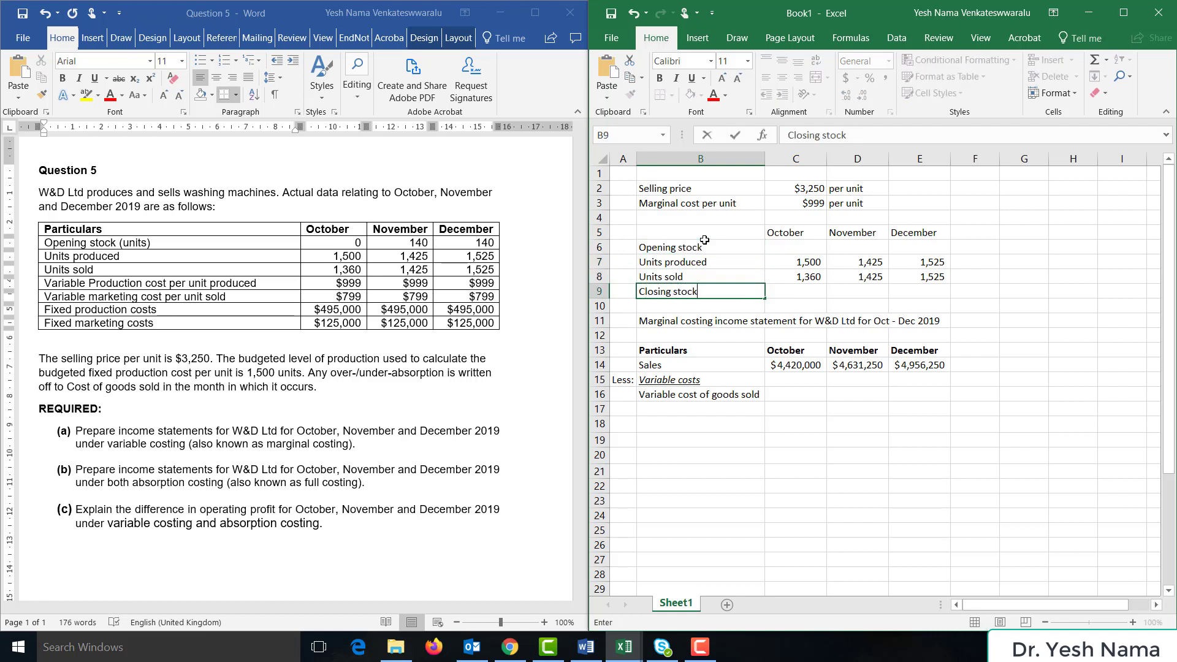
key("Tab")
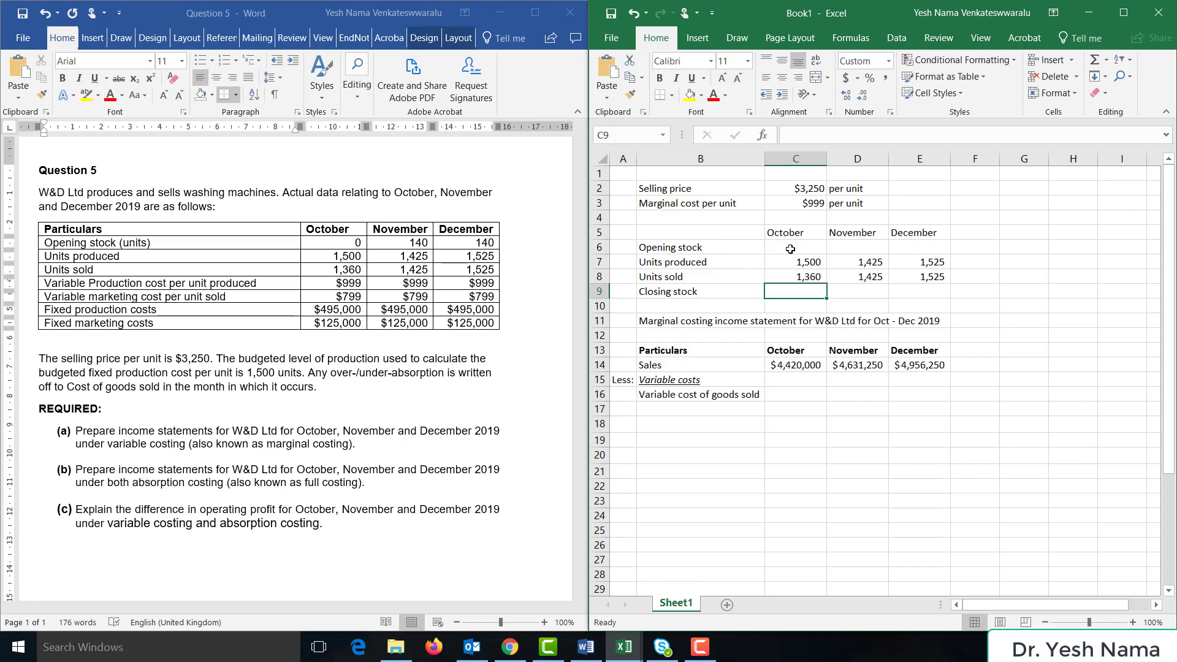
Enter 0 as the October opening stock in C6
left_click(790, 249)
type("0")
key("Return")
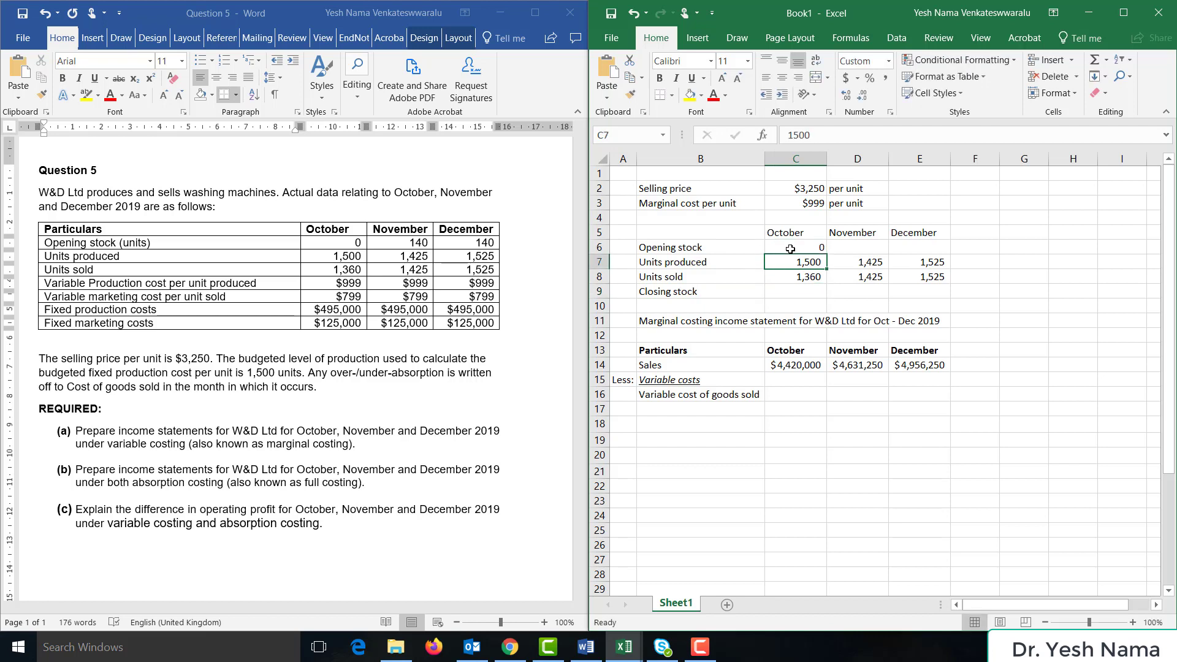
Calculate October closing stock in C9 as opening stock plus units produced minus units sold, =C6+C7-C8
key("Down")
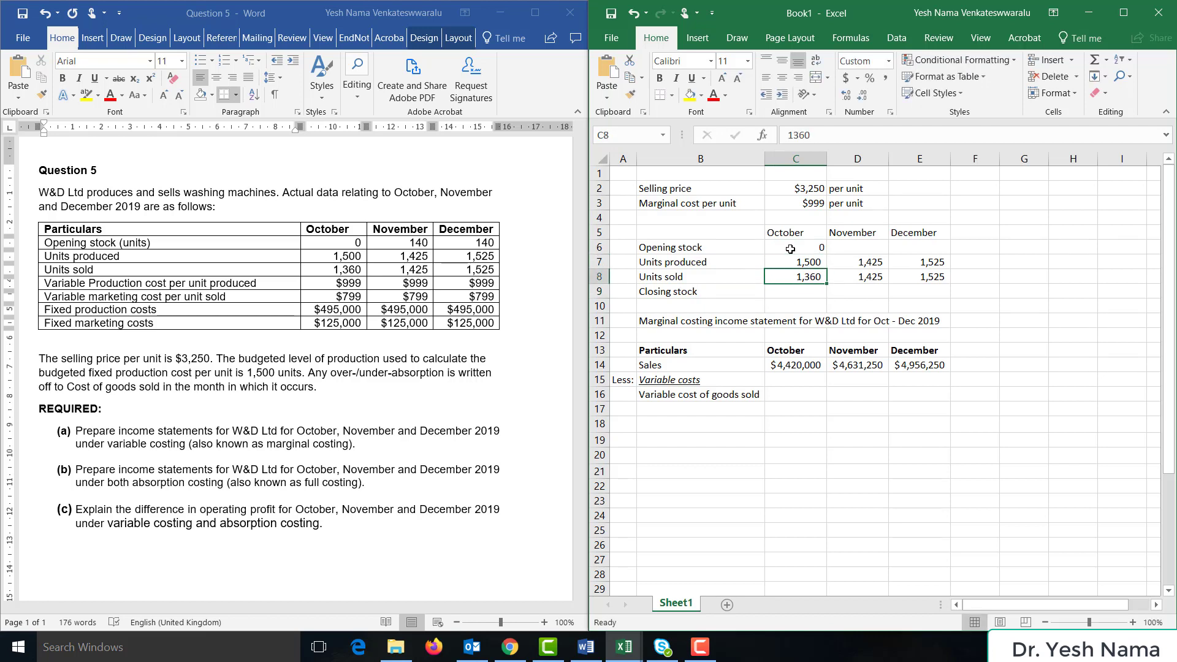
key("Down")
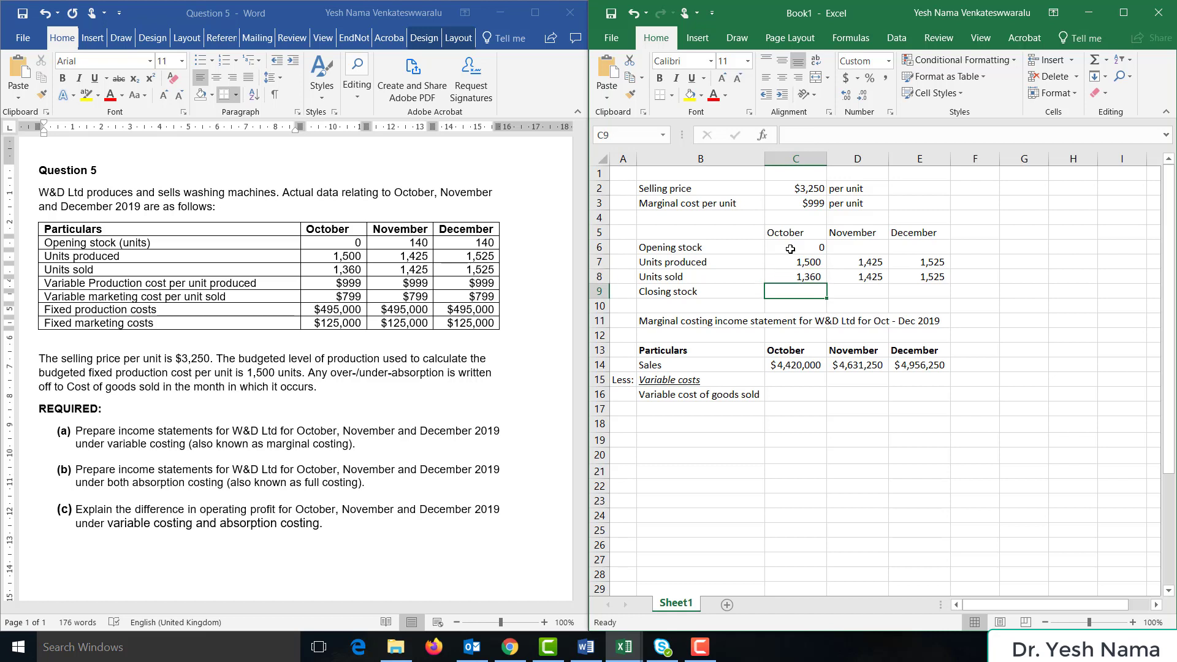
type("=")
type("+")
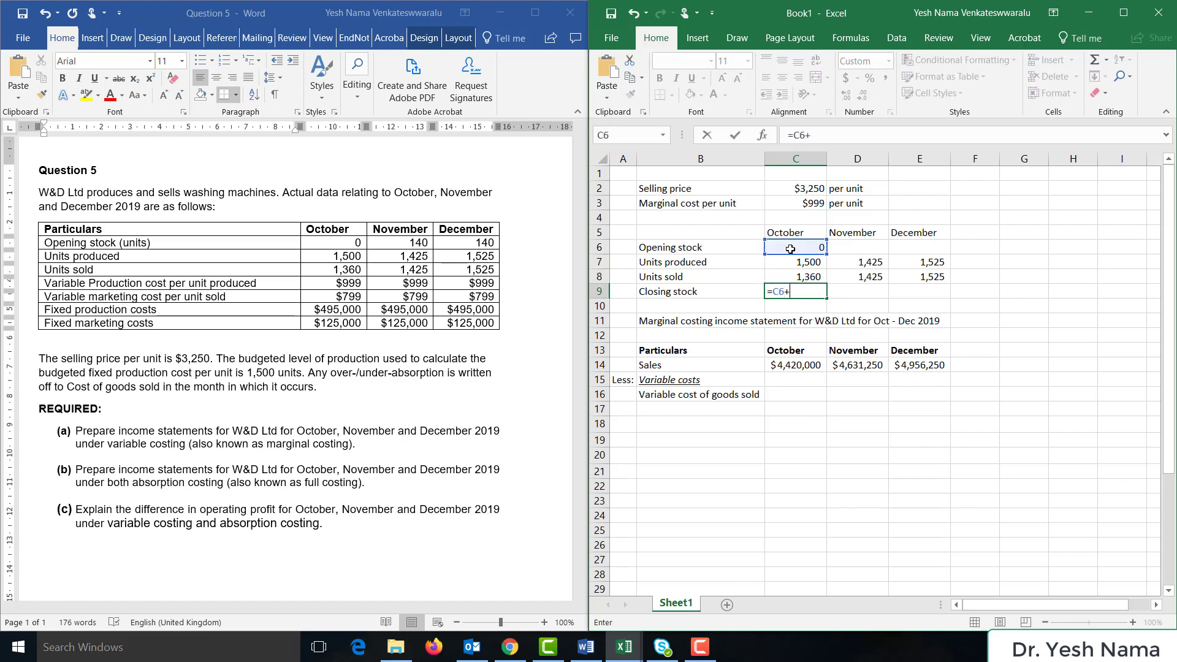
key("Down")
key("Up")
key("Up")
key("Up")
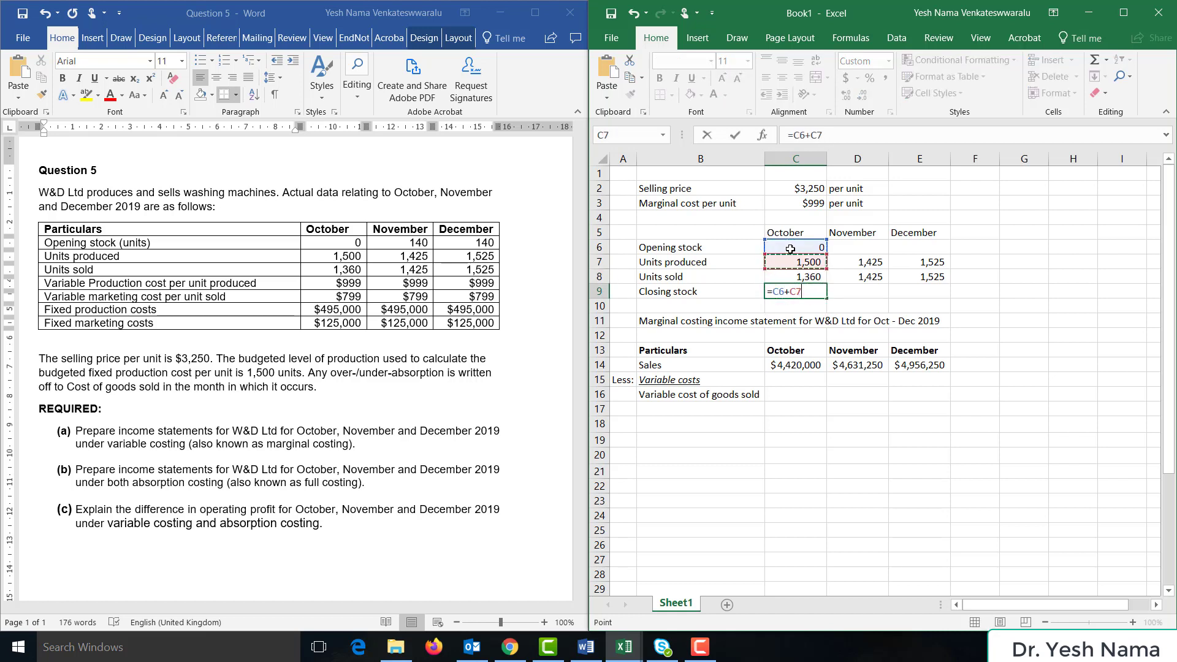
type("-")
key("Up")
key("Return")
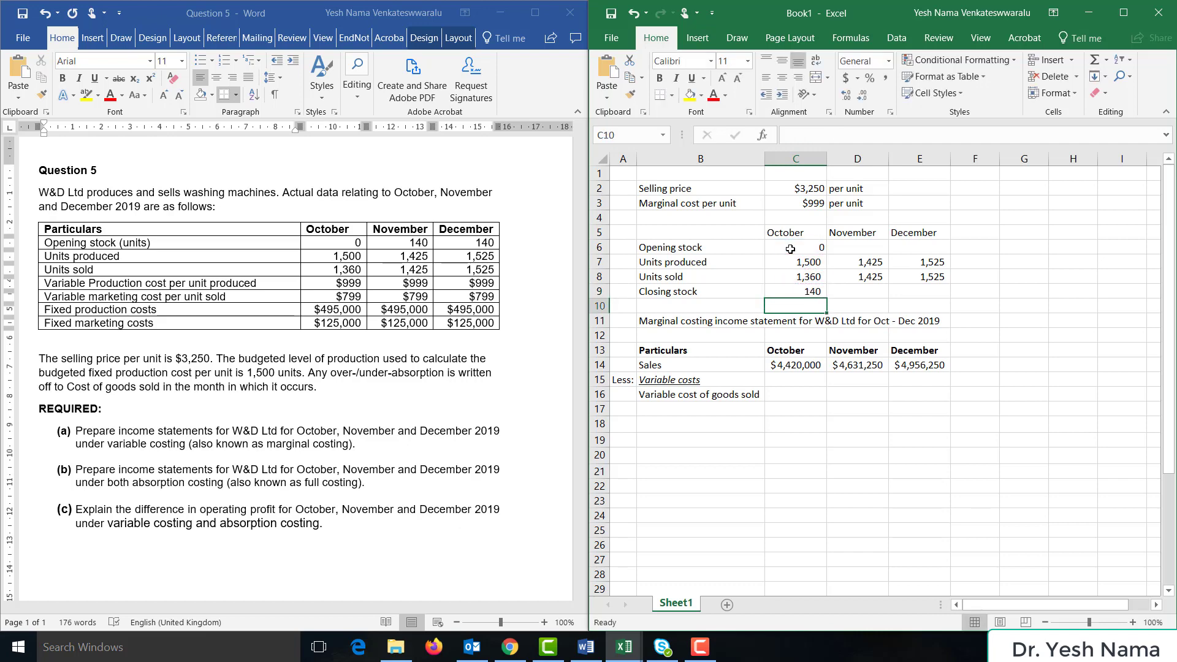
key("Up")
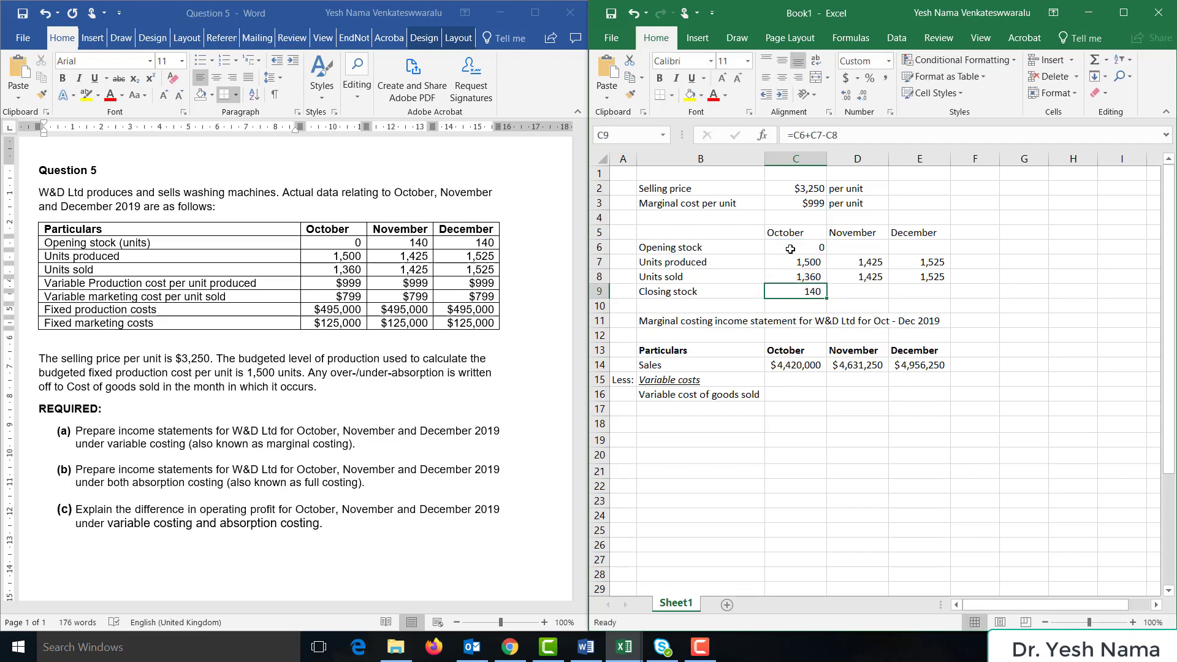
Link November opening stock in D6 to October closing stock with =C9
left_click(851, 246)
type("=")
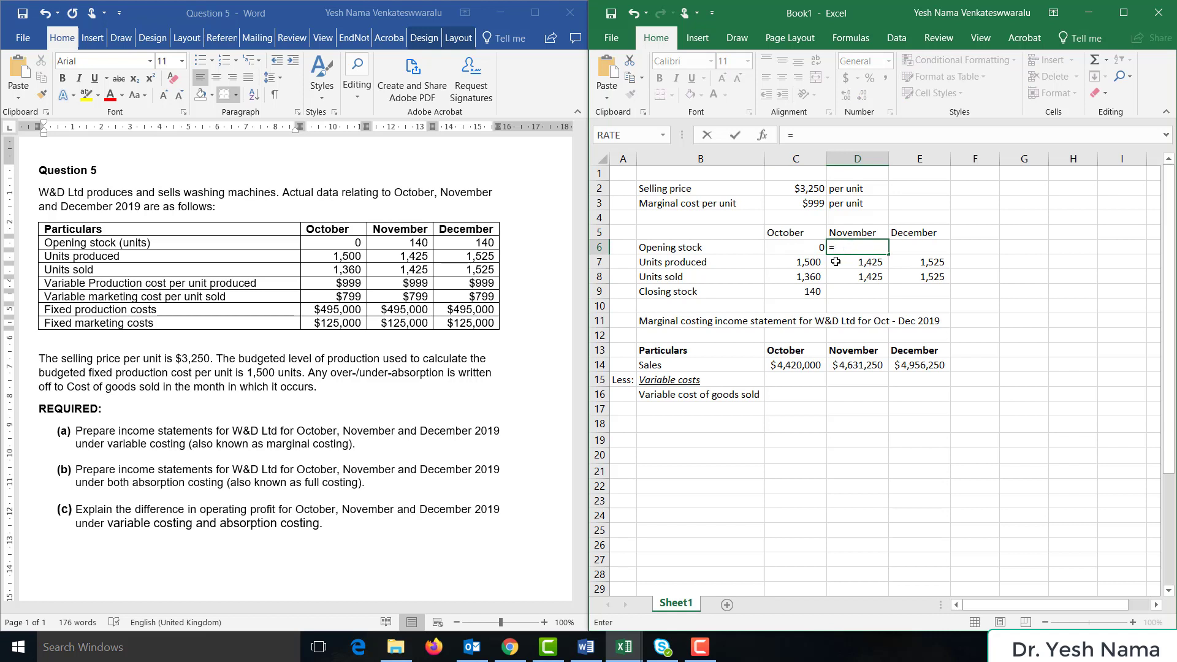
left_click(804, 293)
key("Return")
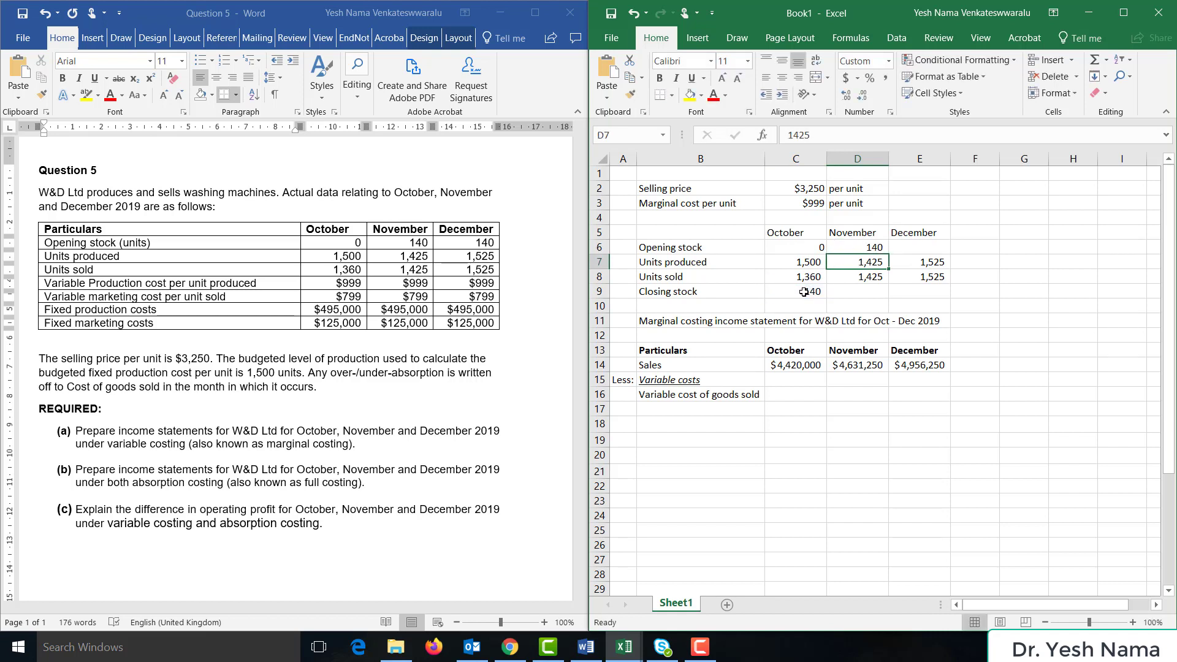
Calculate November closing stock in D9 as opening stock plus units produced minus units sold, =D6+D7-D8
key("Down")
key("Down")
type("=")
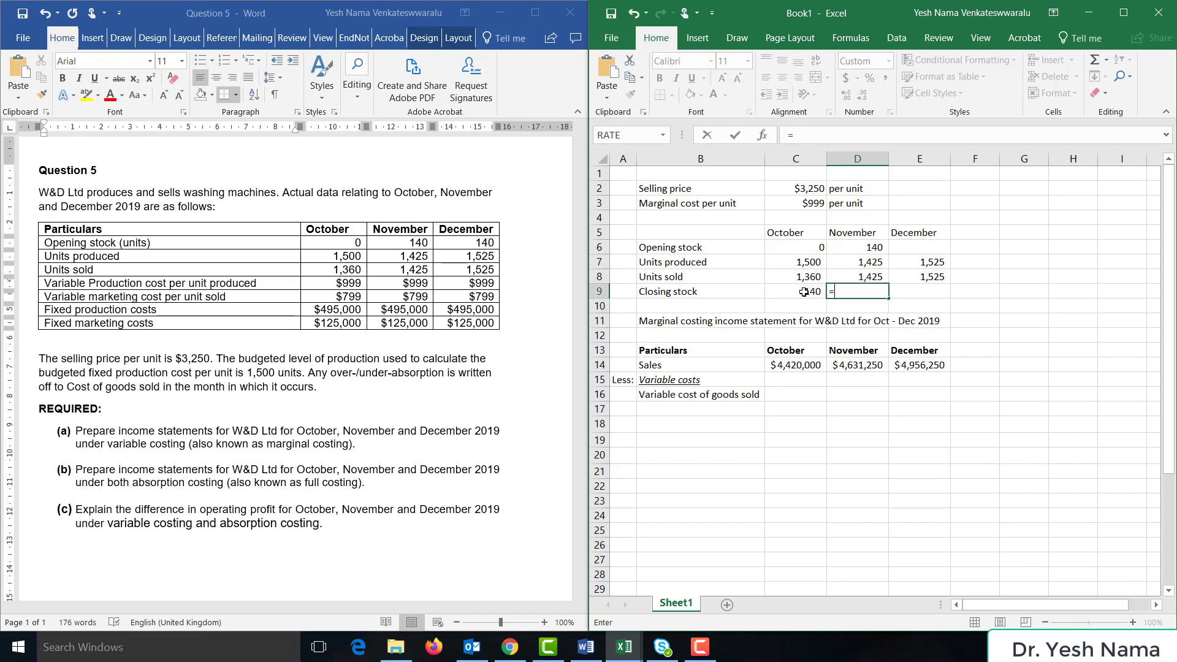
left_click(849, 246)
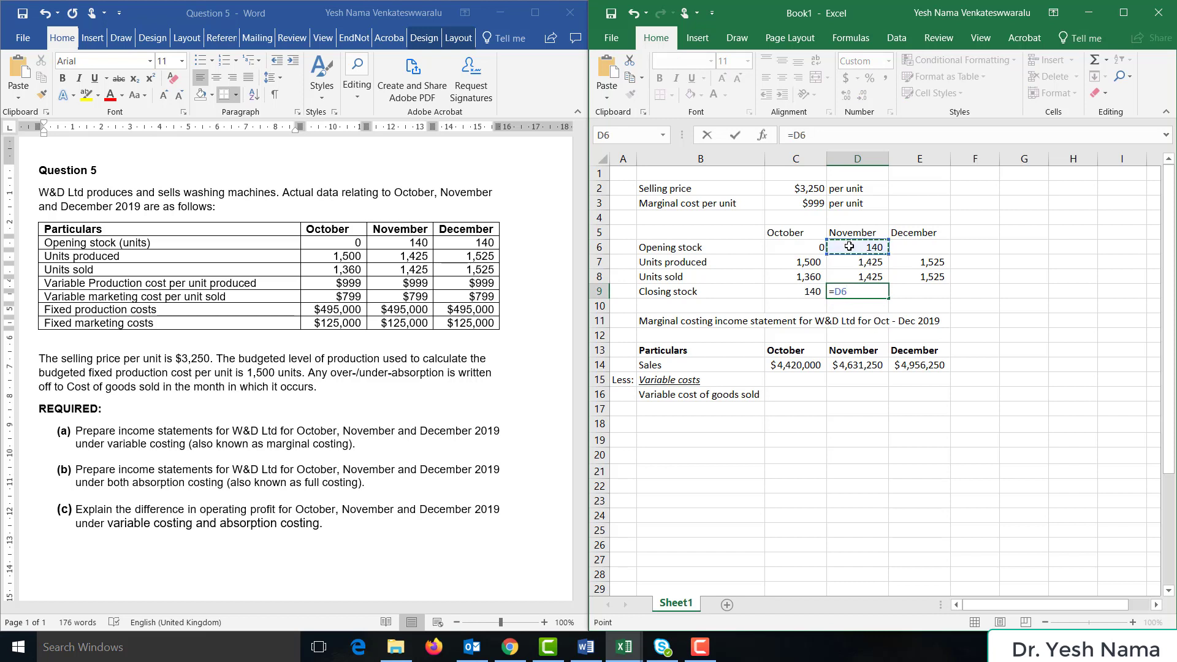
type("+")
left_click(853, 261)
type("-")
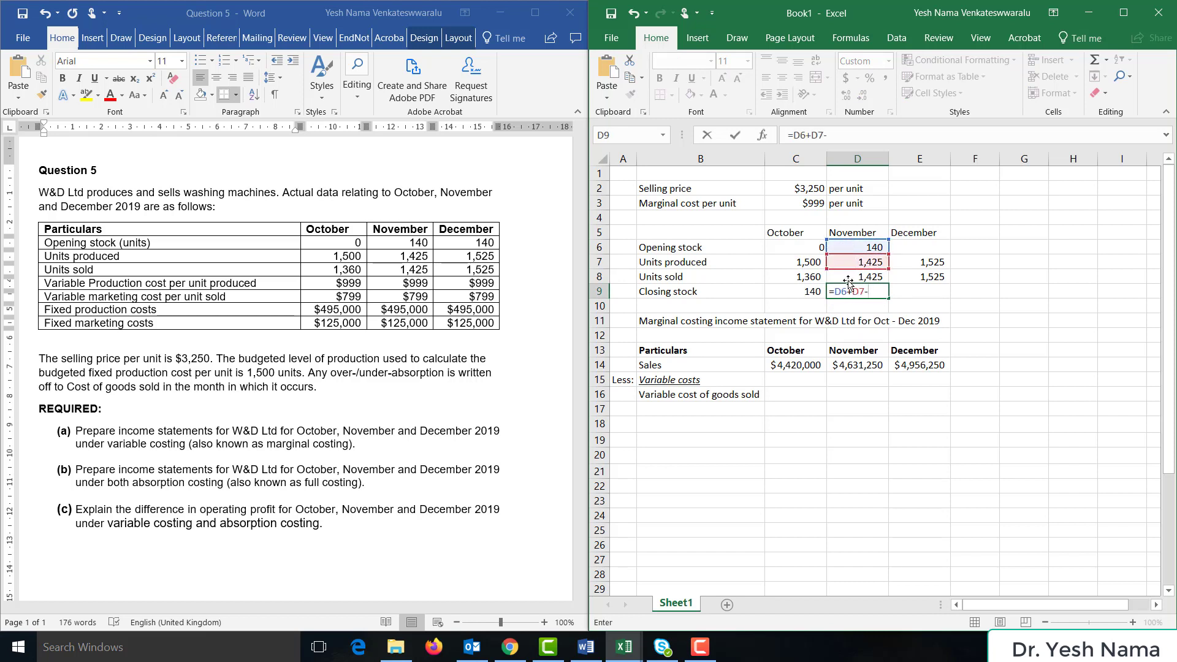
left_click(847, 274)
key("Return")
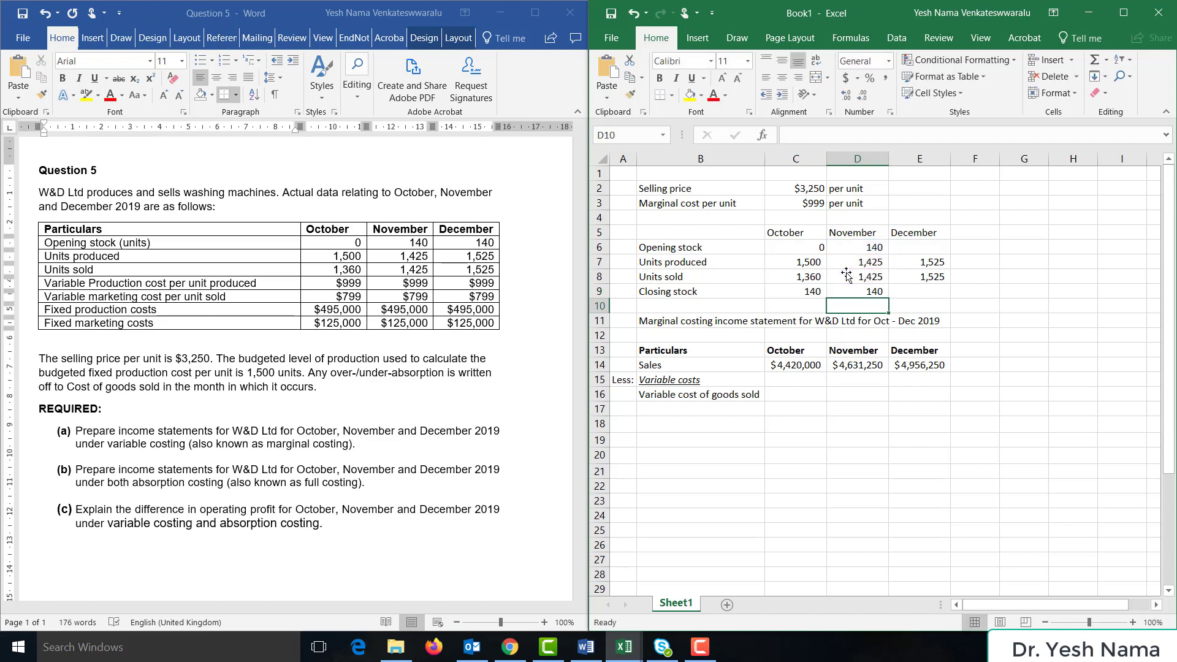
key("Up")
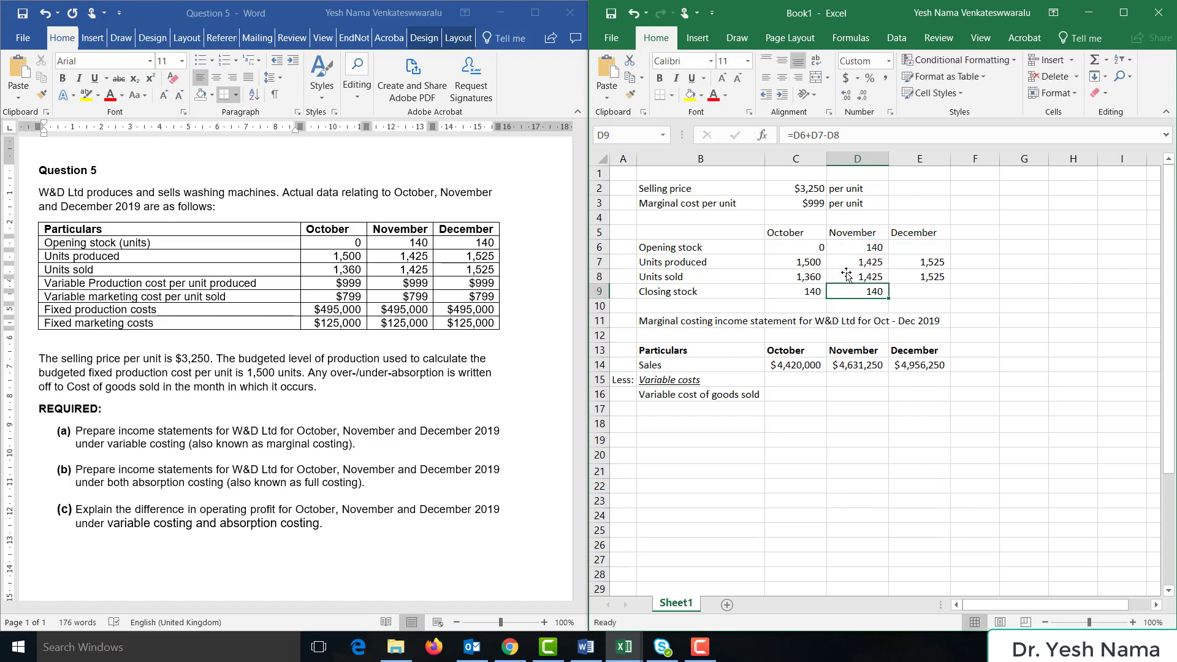
Link December opening stock in E6 to November closing stock with =D9
left_click(923, 247)
type("=")
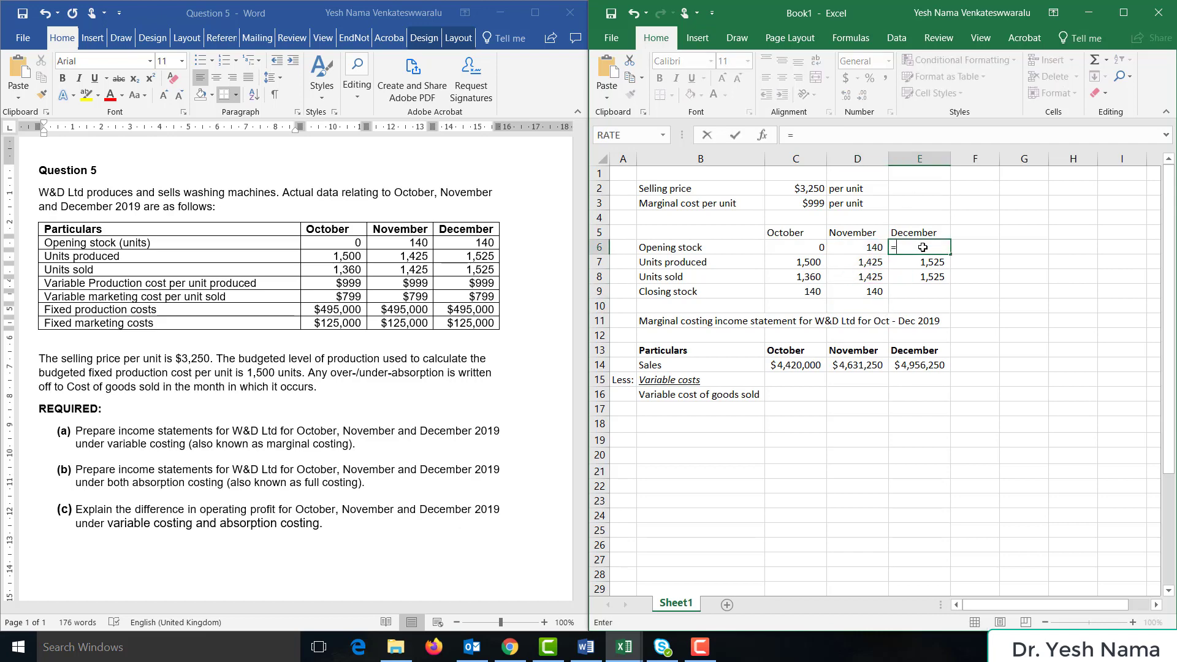
left_click(851, 291)
key("Return")
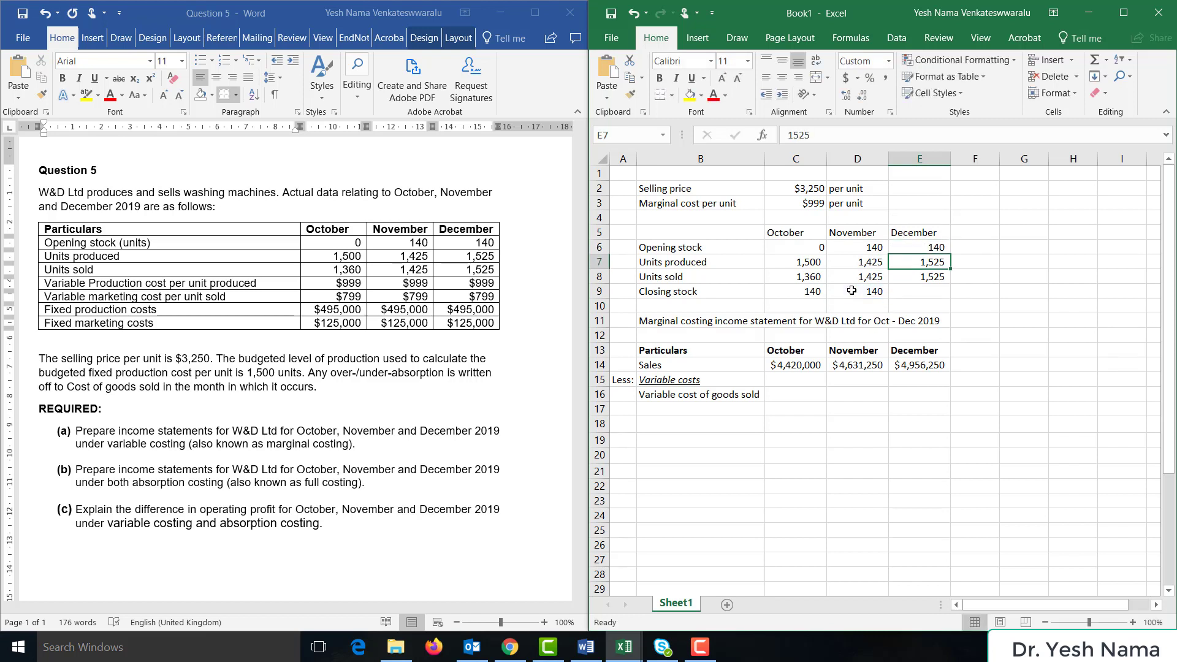
Enter 140 as the December closing stock in E9
key("Down")
key("Down")
type("14")
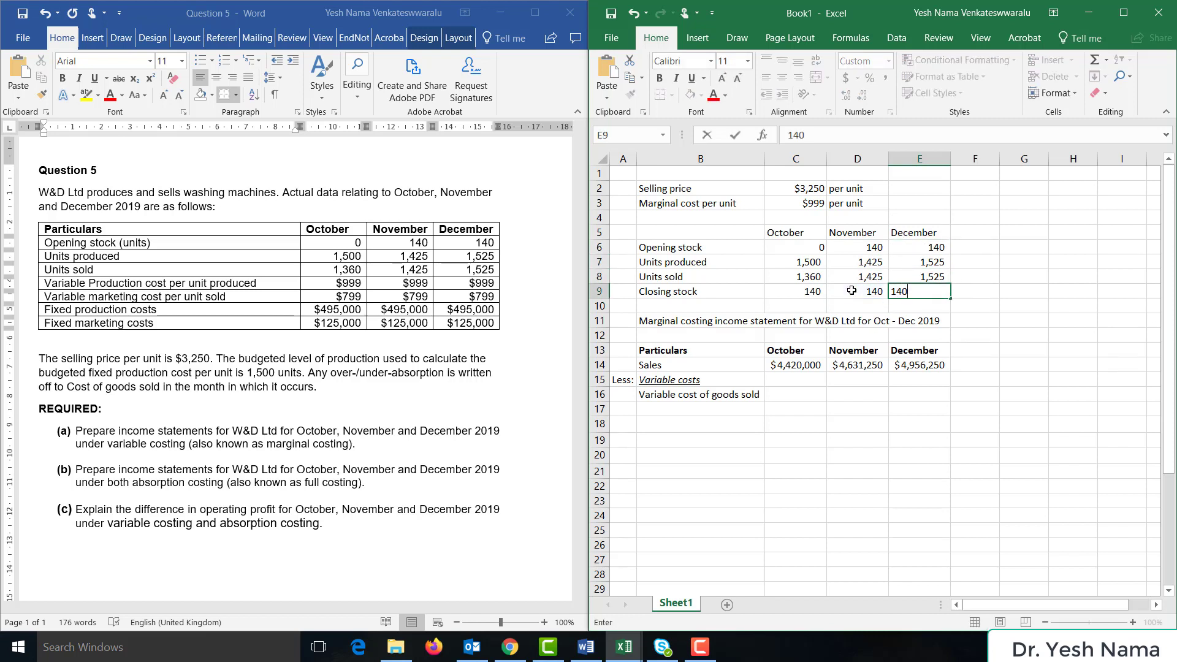
key("Return")
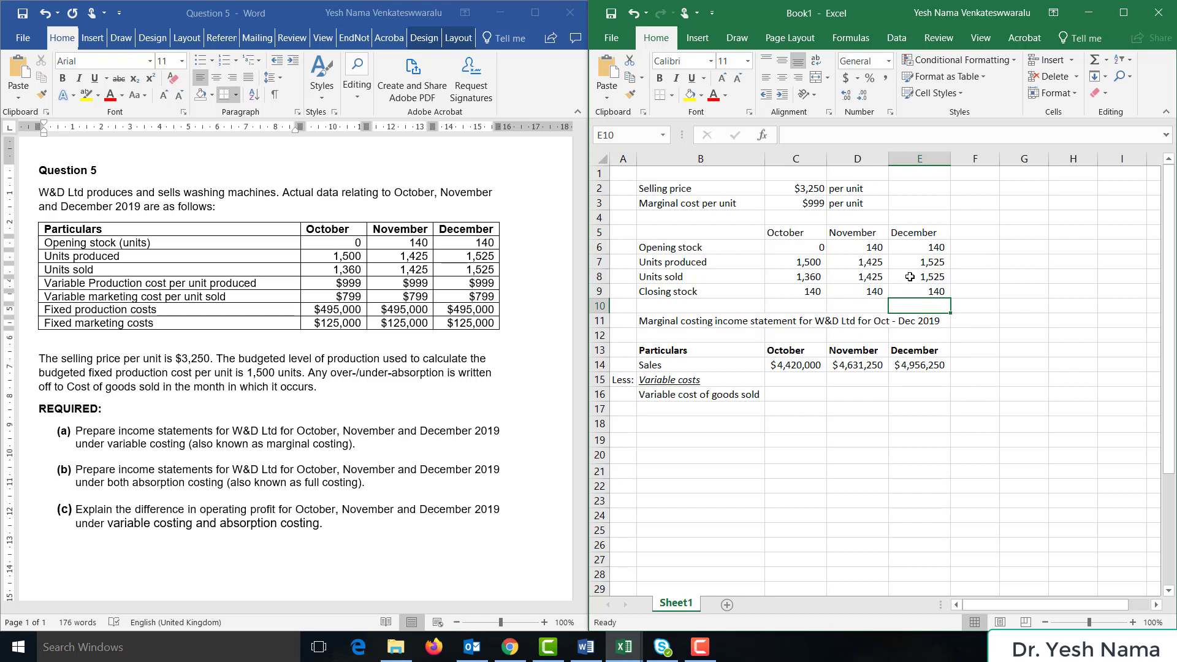
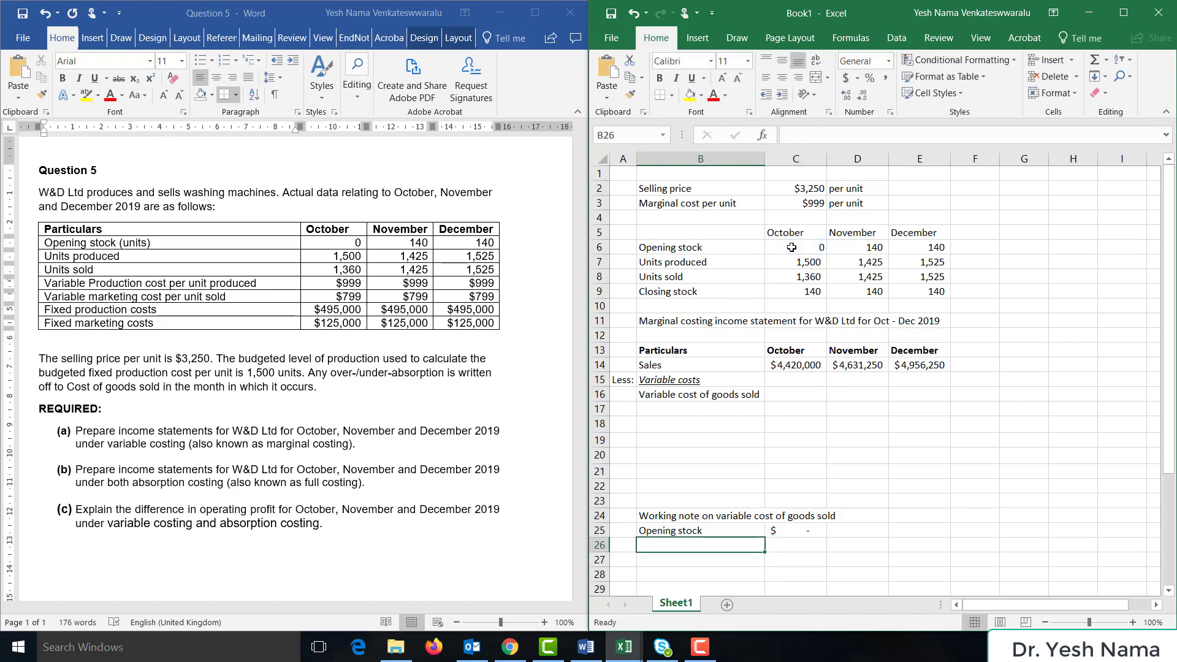
Label row 26 of the working note with "Add:" in A26 and "Variable cost of production" in B26
key("Left")
type("Add")
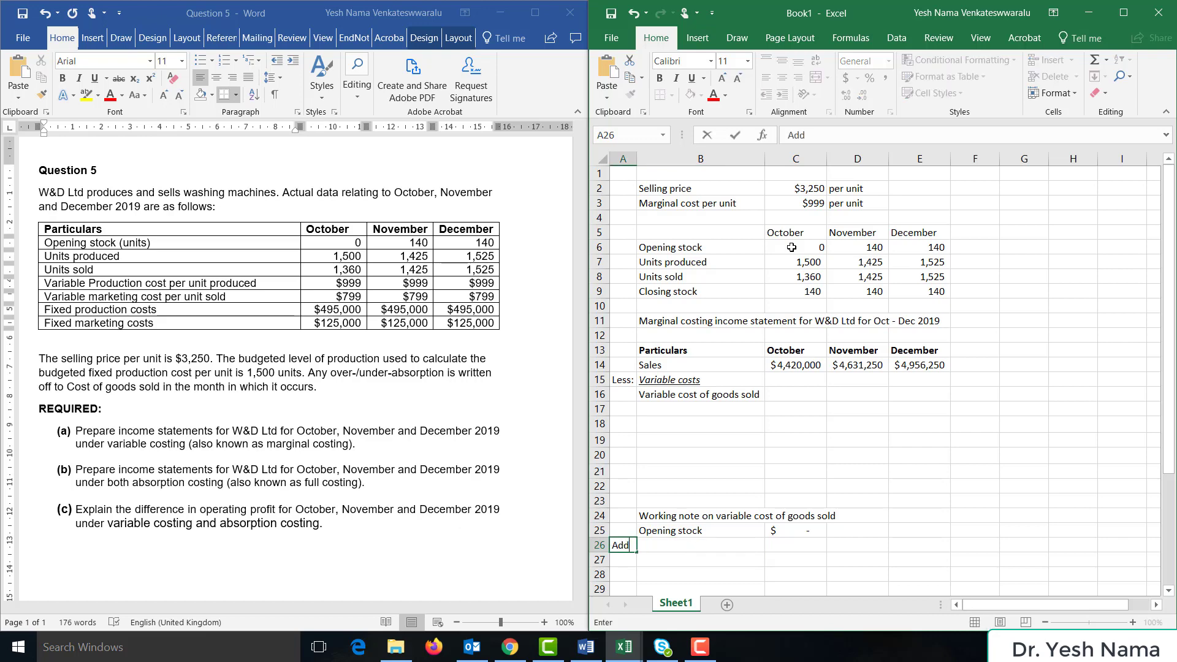
key("Tab")
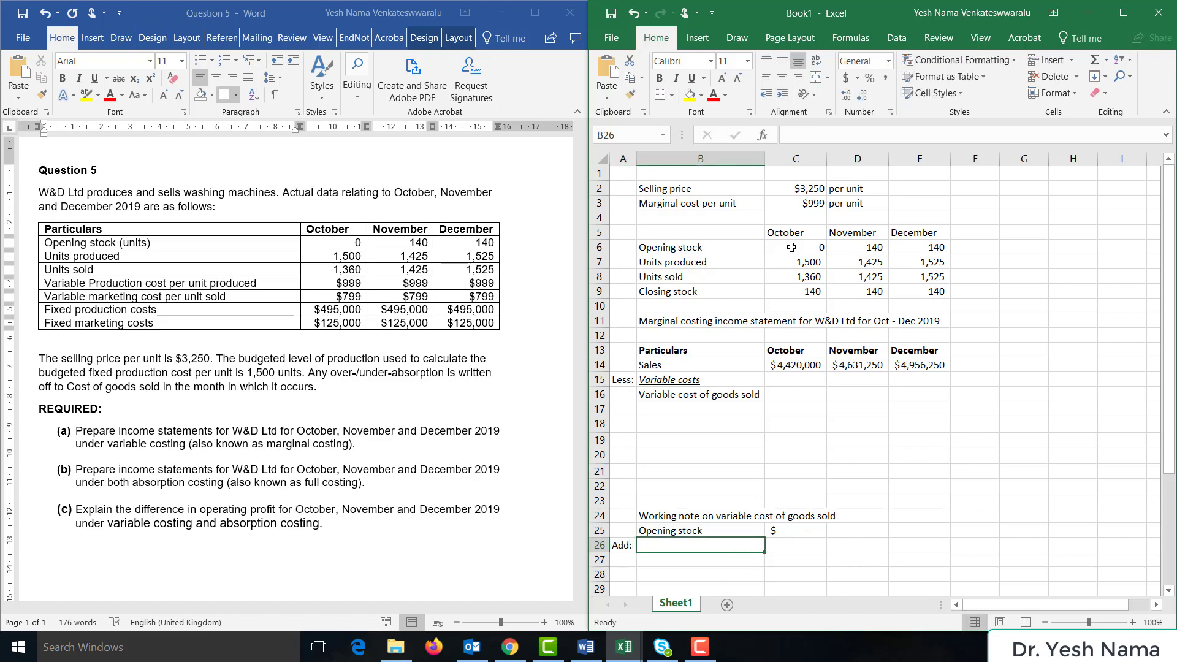
type("Var")
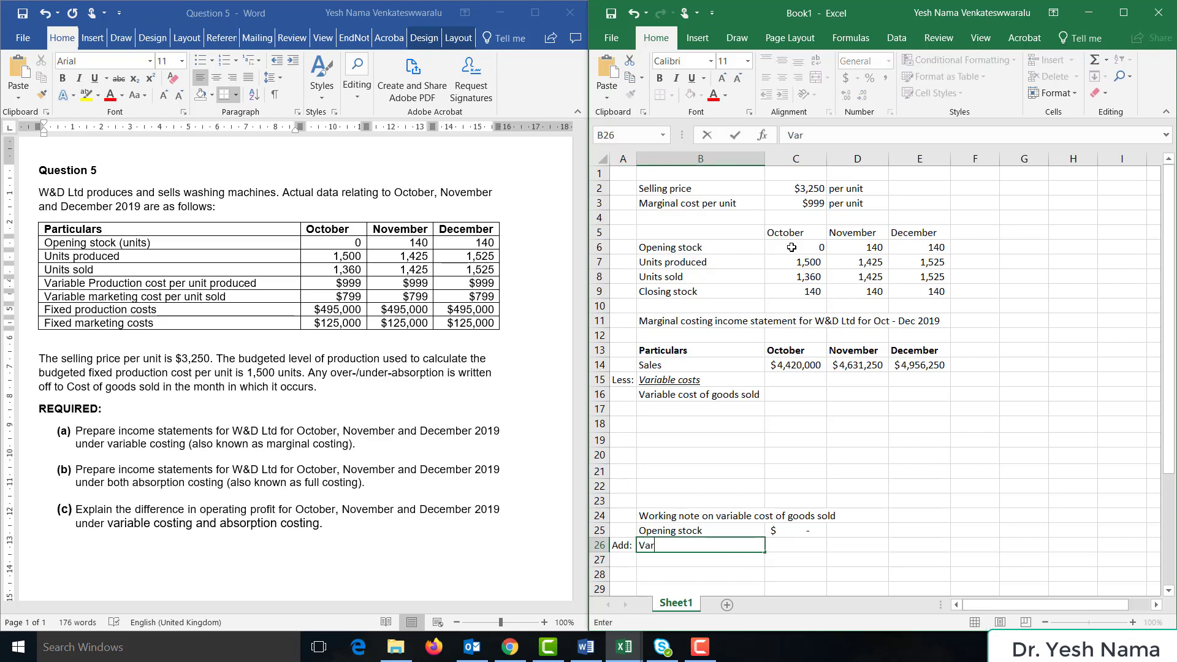
type("iable cost of production")
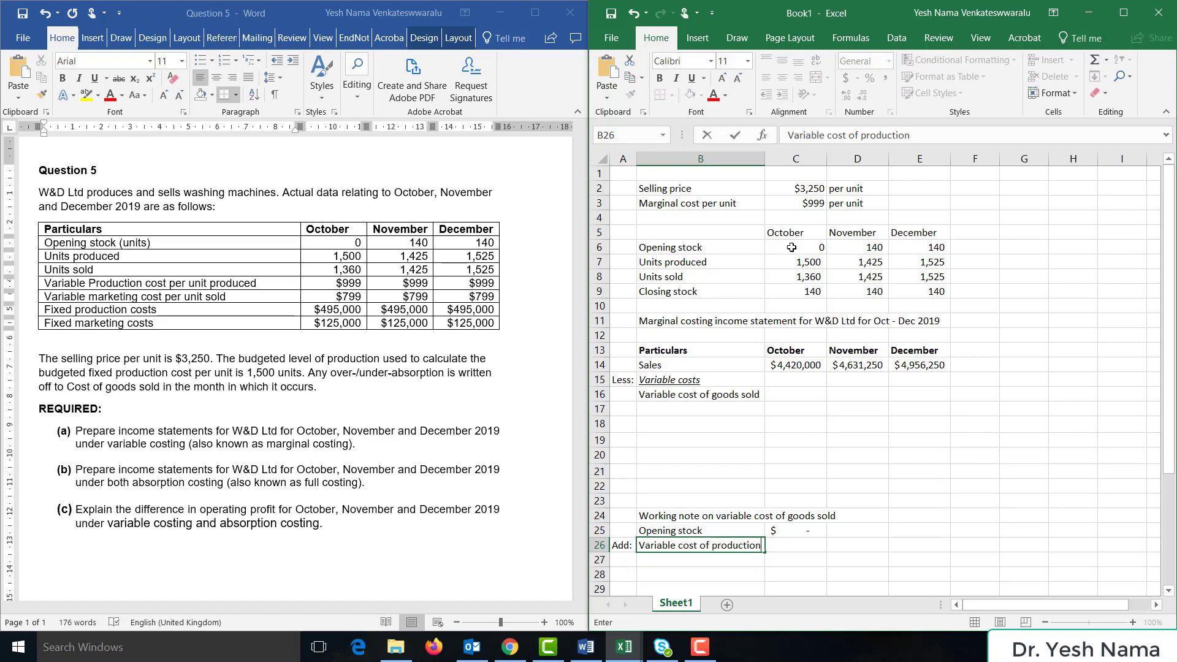
Calculate October's variable cost of production in C26 from units produced with =999*C7
key("Tab")
type("=999")
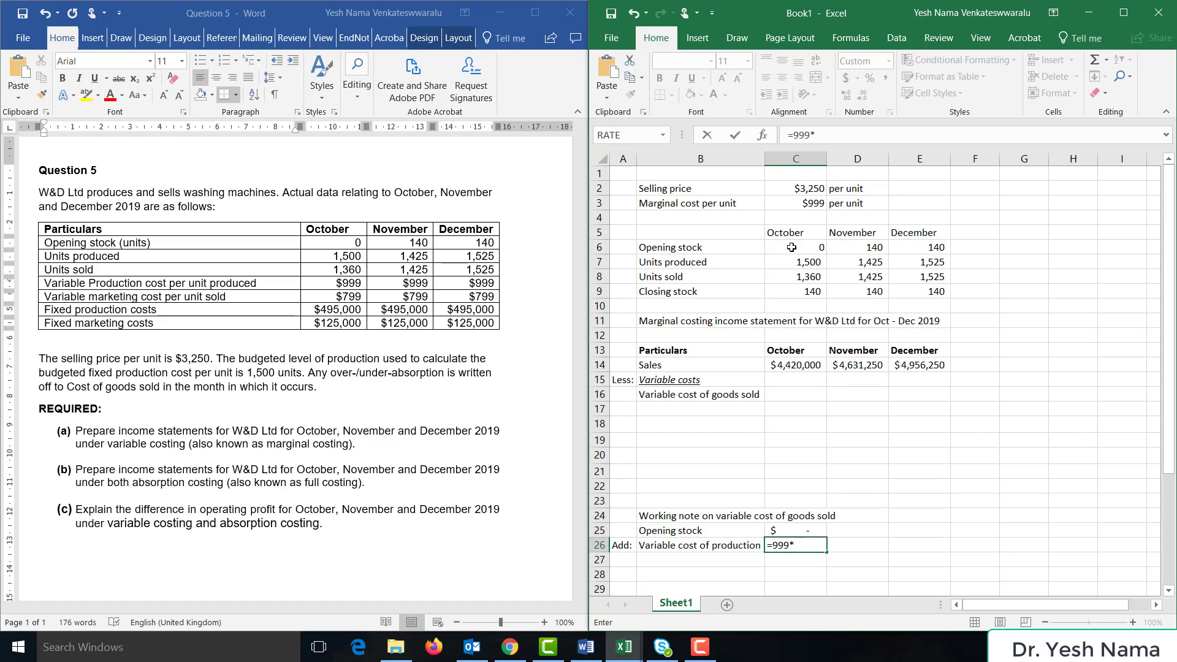
type("*")
left_click(812, 259)
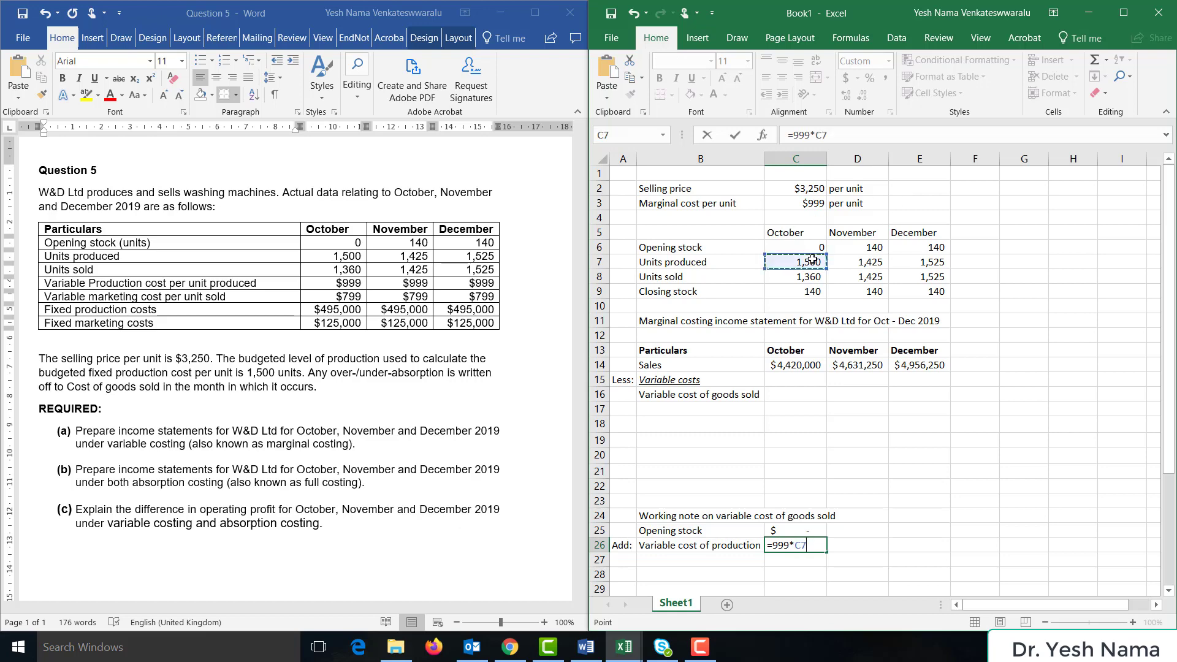
key("Return")
Underline October's variable cost of production in C26
key("Right")
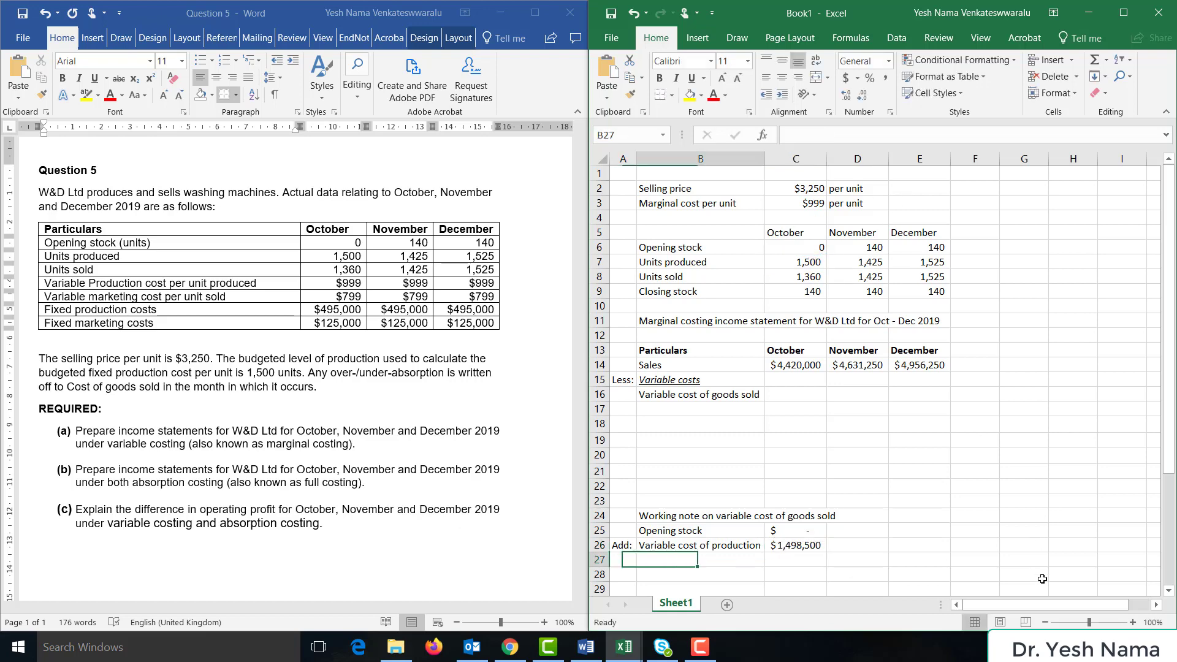
key("Right")
key("Up")
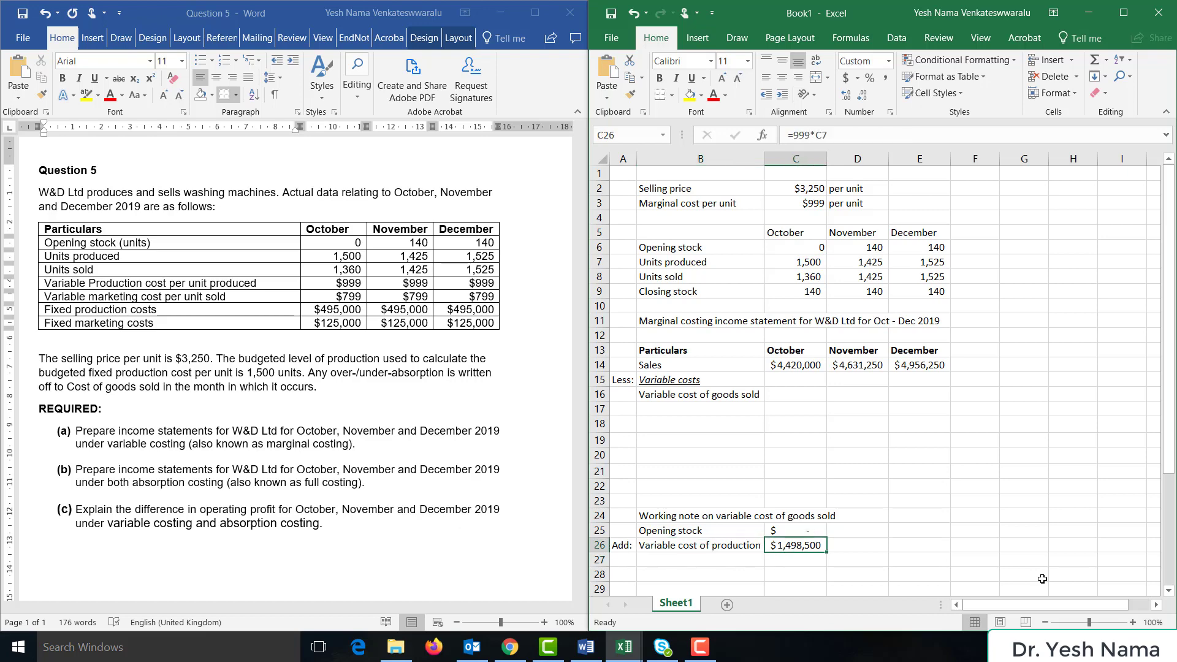
key("ctrl+u")
key("Down")
Add an "Available for sale" row in row 27 and total October's amount in C27 with =sum(C25:C26)
key("Left")
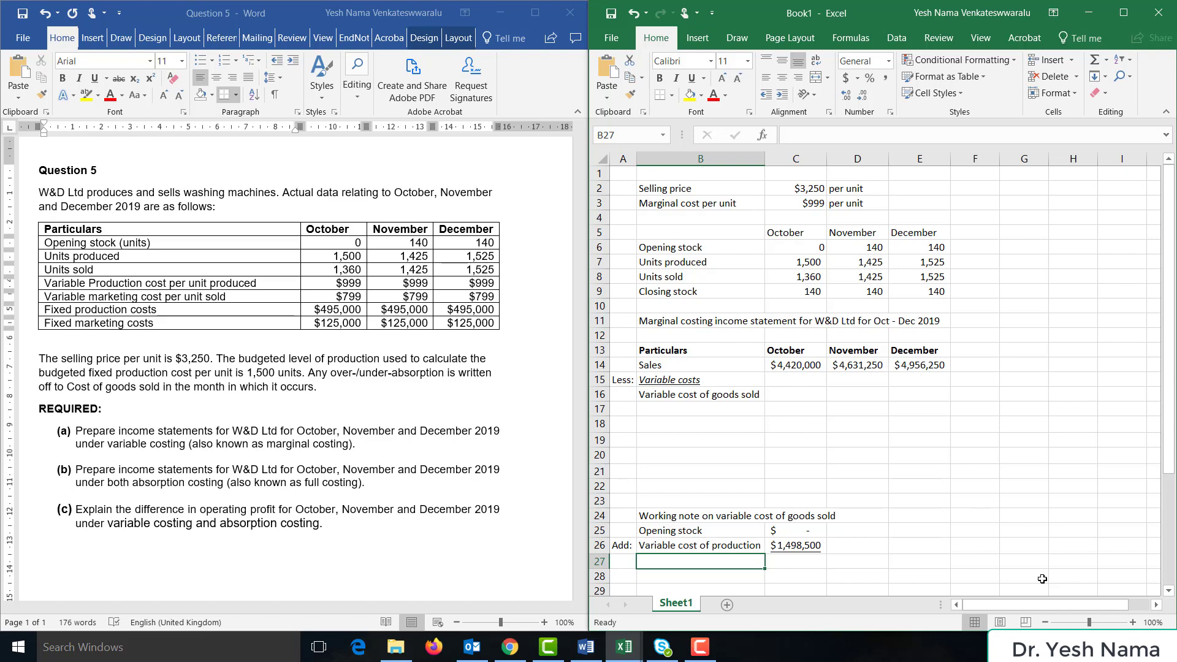
type("Available for sale")
key("Right")
type("=sum(")
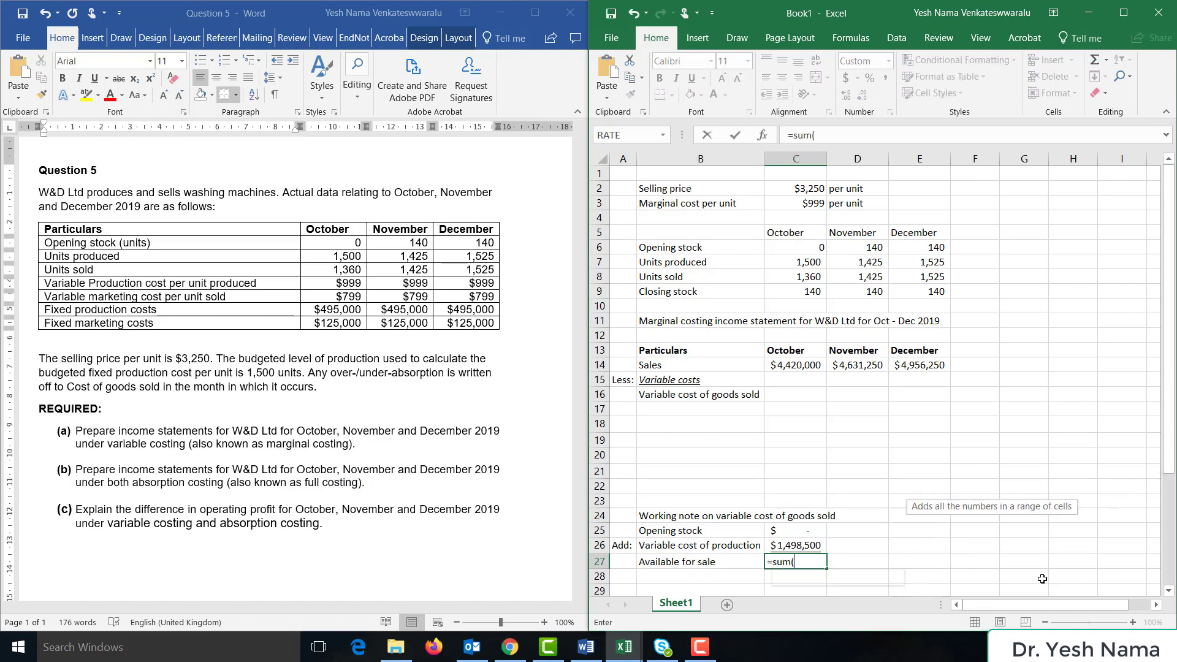
key("Up")
key("shift+Up")
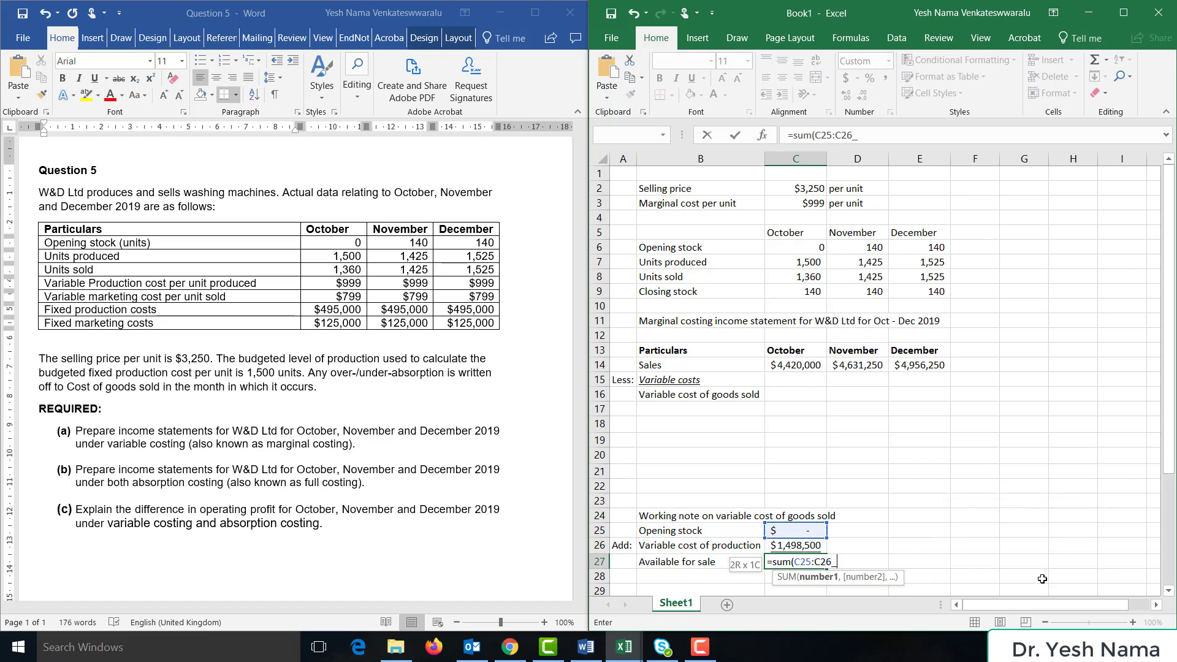
type(")")
key("Return")
Label row 28 of the working note with "Less:" in A28 and "Closing stock" in B28
key("Left")
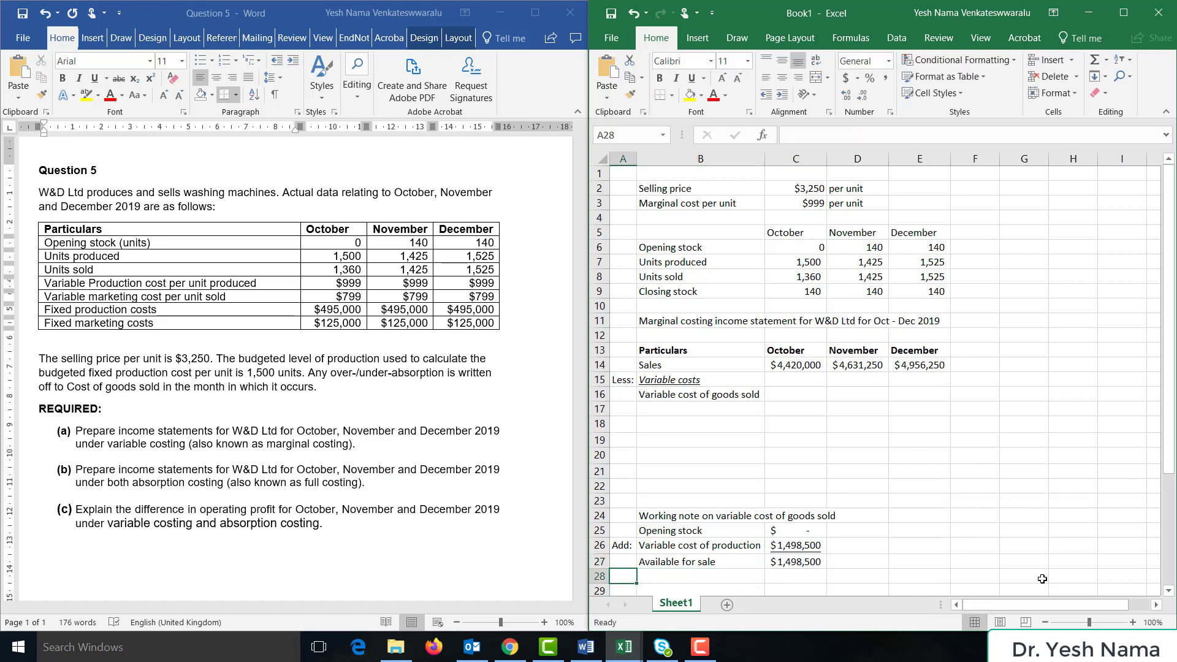
type("Less:")
key("Right")
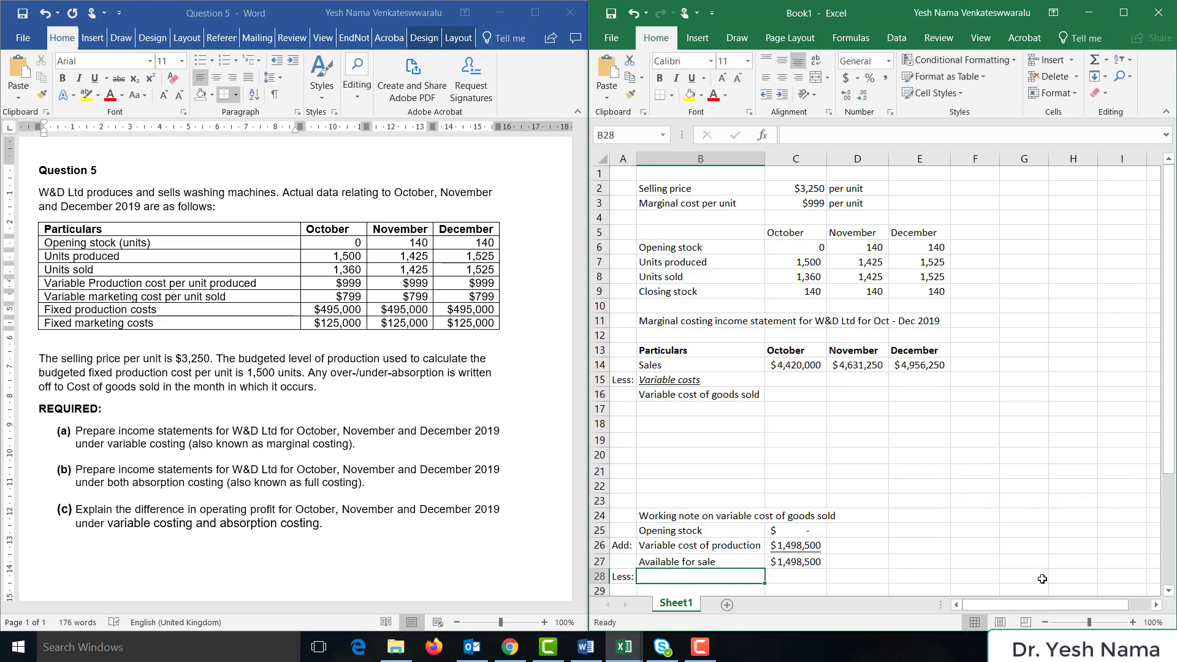
type("Closing")
type(" stoc")
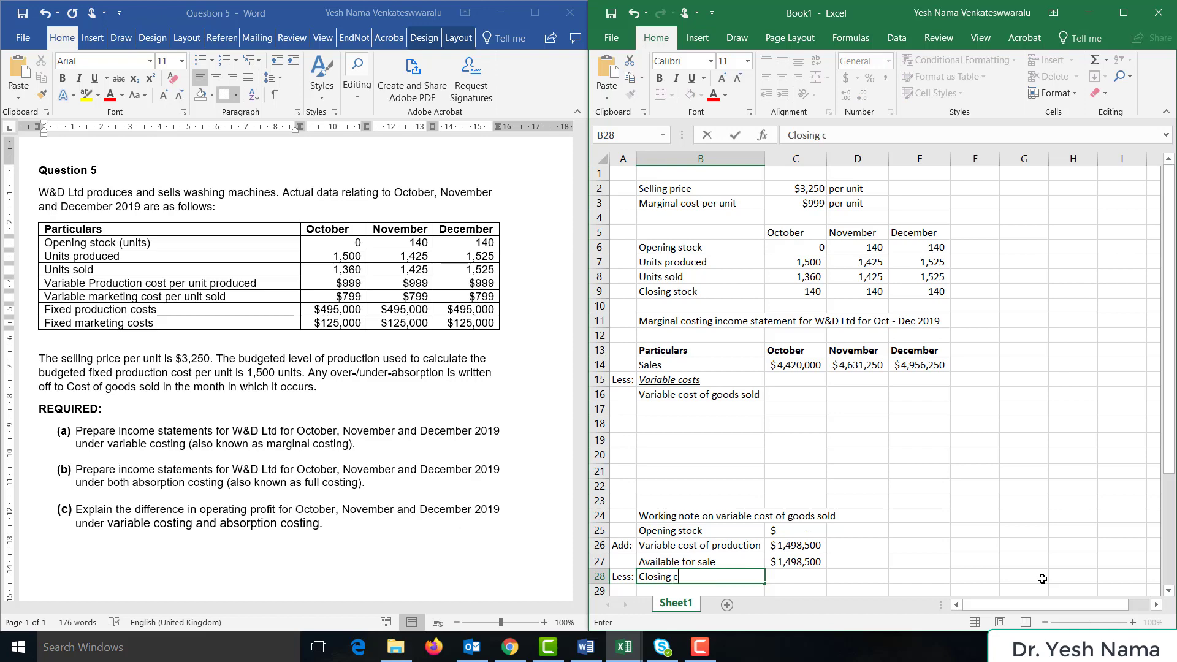
key("BackSpace")
type("stock")
Value October's closing stock in C28 at marginal cost with =C9*C3 and underline the amount
key("Right")
type("=")
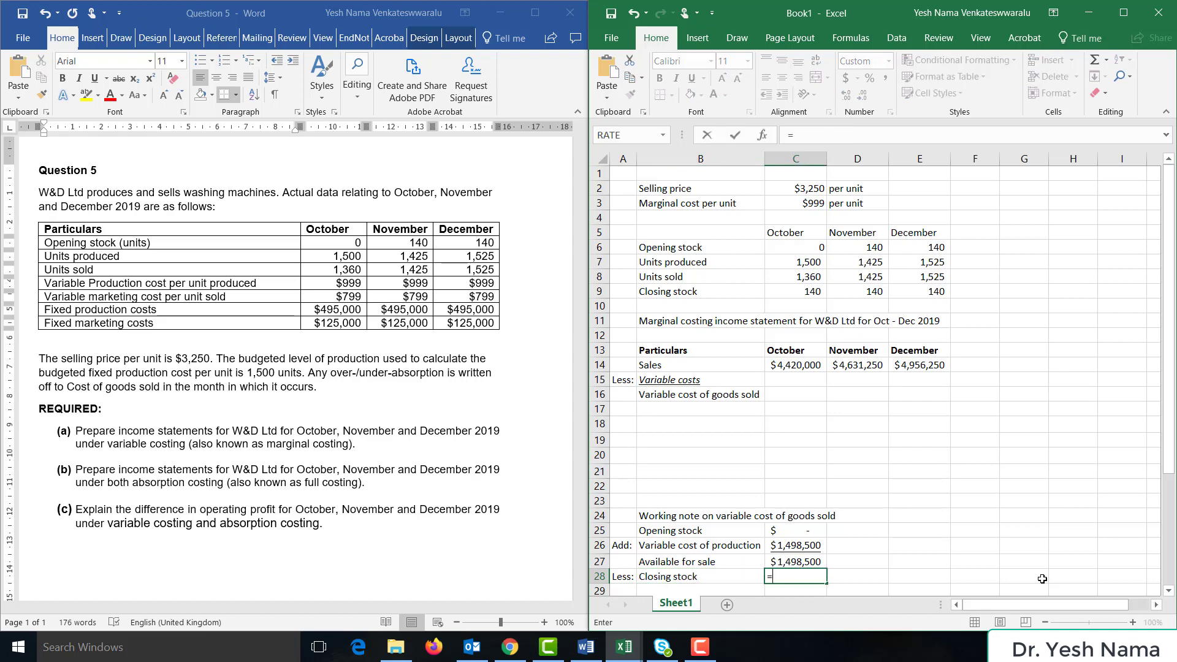
left_click(817, 293)
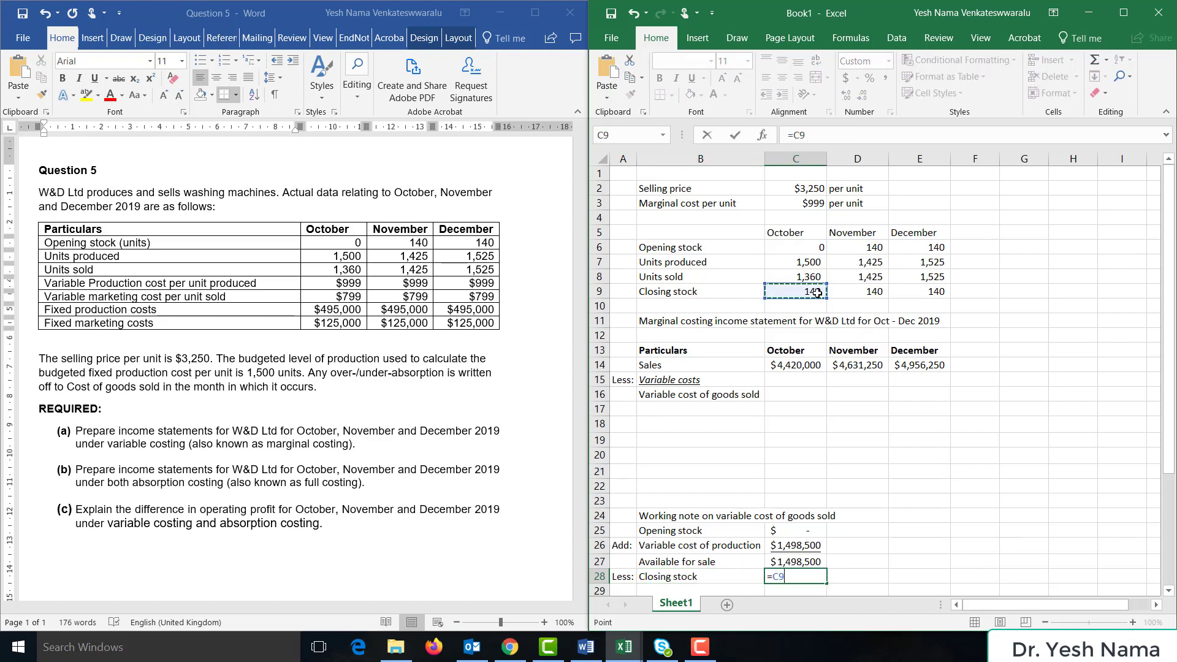
type("*")
left_click(797, 208)
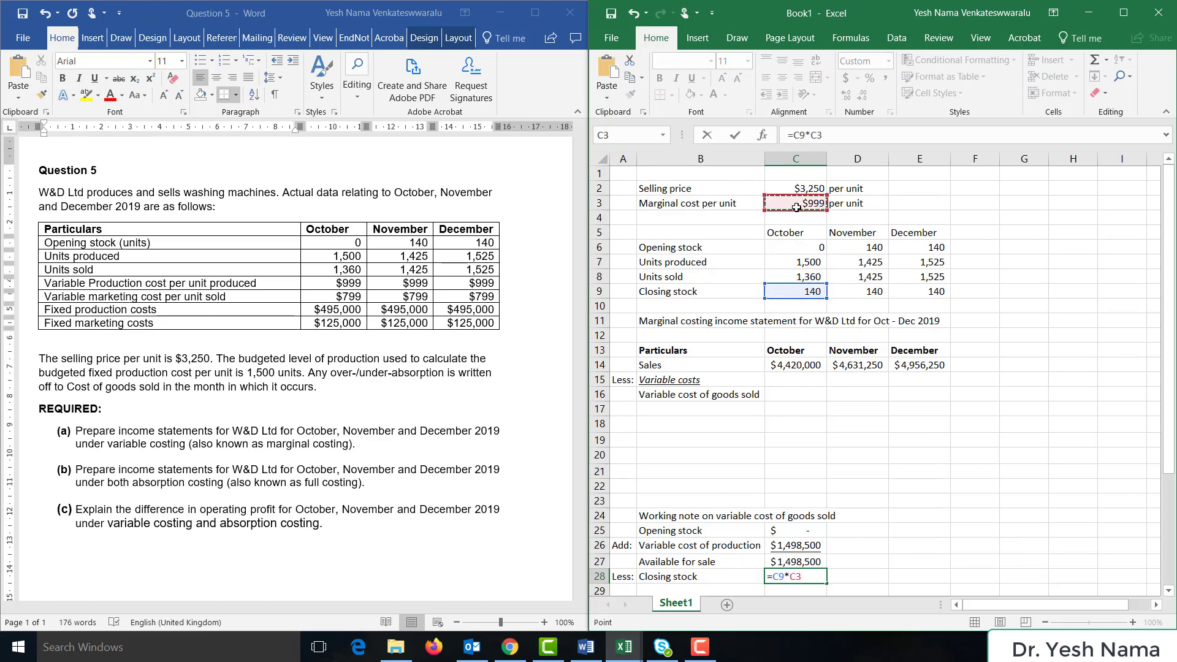
key("Return")
key("Up")
key("Down")
Add a "Variable cost of goods sold" row in row 29 and calculate October's figure in C29 with =C27-C28
key("Left")
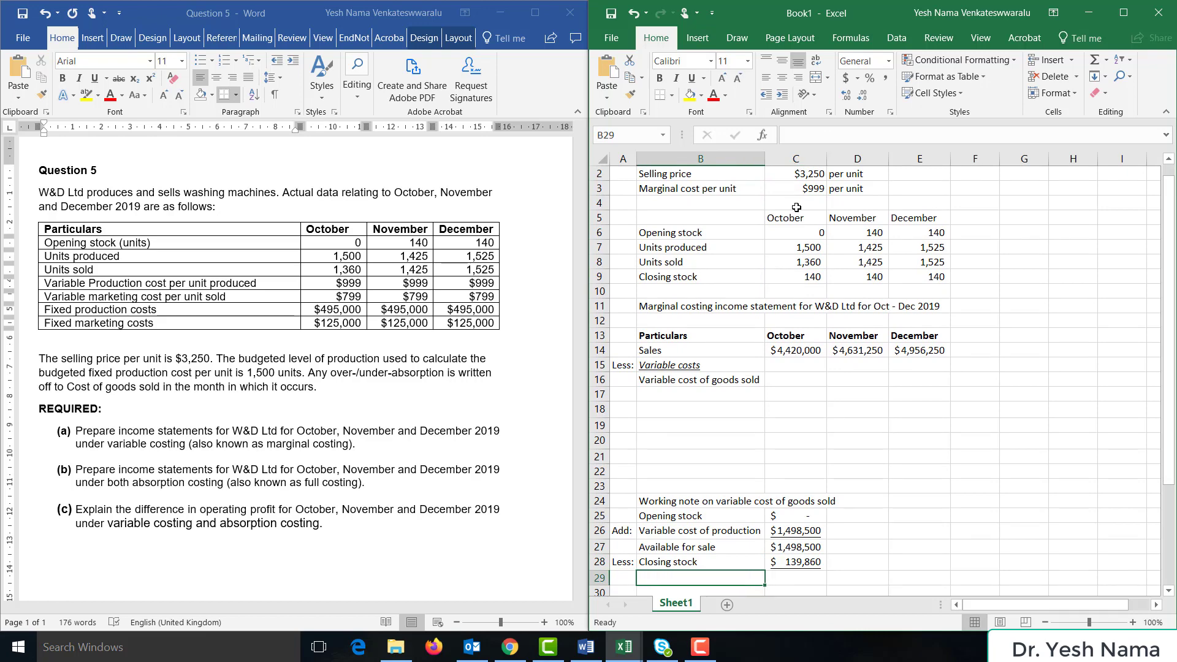
type("Variable cost of goods sold")
key("Tab")
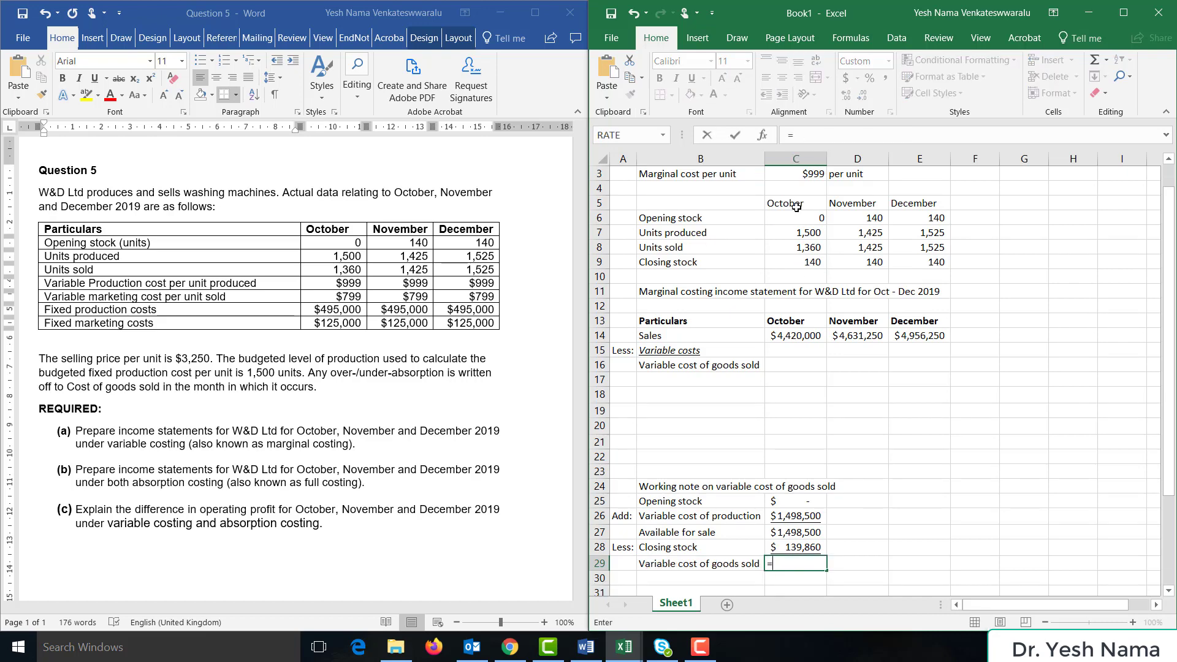
type("=")
key("Up")
key("Up")
type("-")
key("Down")
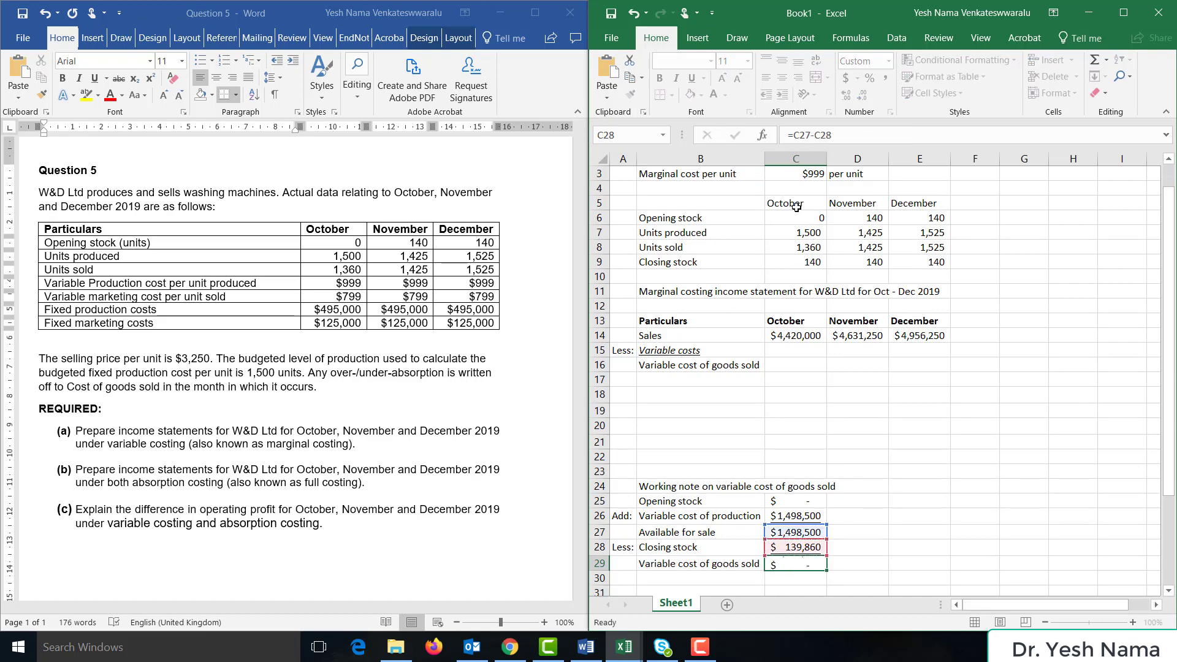
key("Return")
Insert a row above the working note's opening stock and enter the heading "October" in C25
left_click(804, 502)
key("alt+i")
type("rOctober")
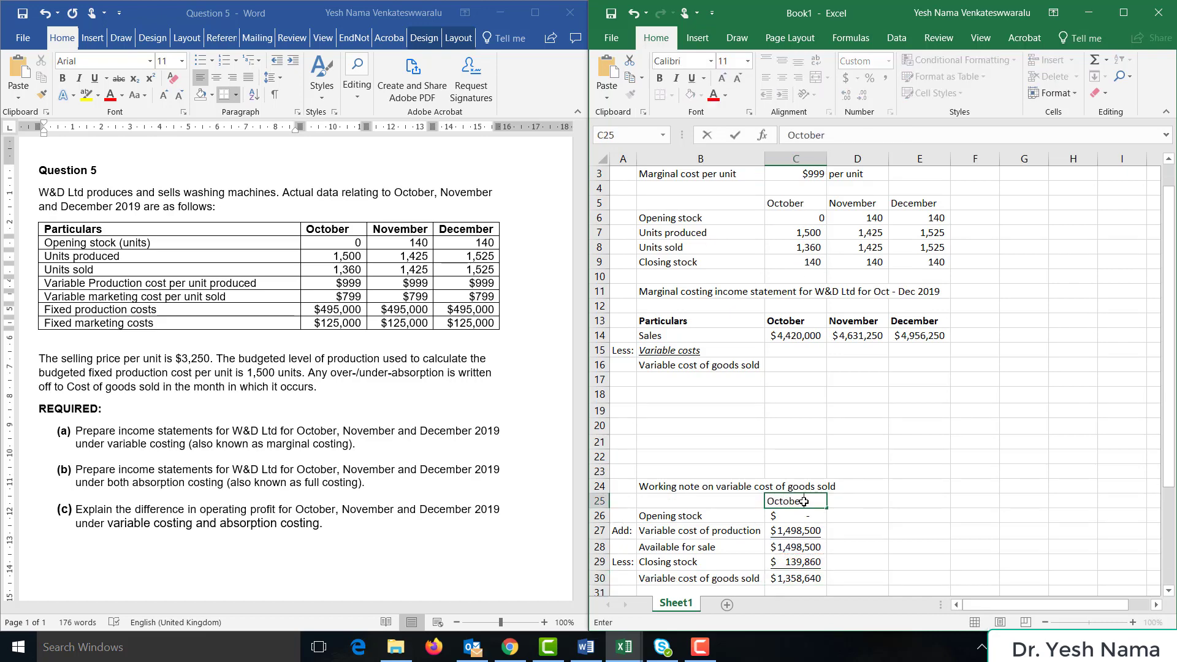
key("Return")
Link October's variable cost of goods sold in C16 of the income statement to the working note with =C30
left_click(787, 365)
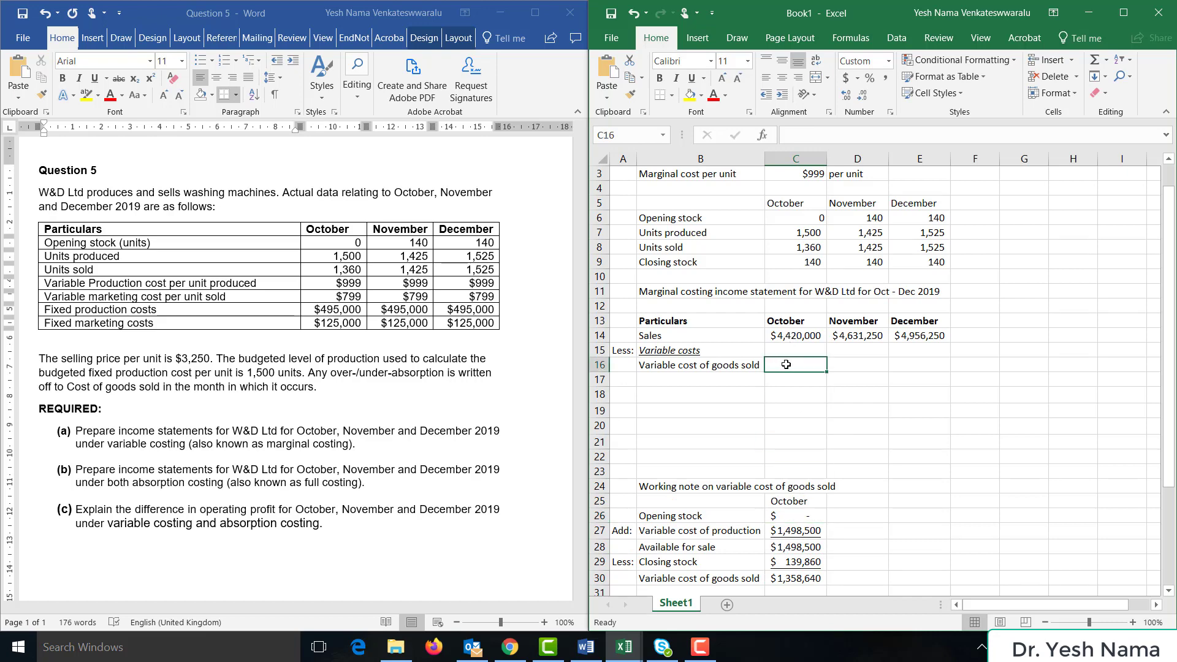
type("=")
left_click(802, 575)
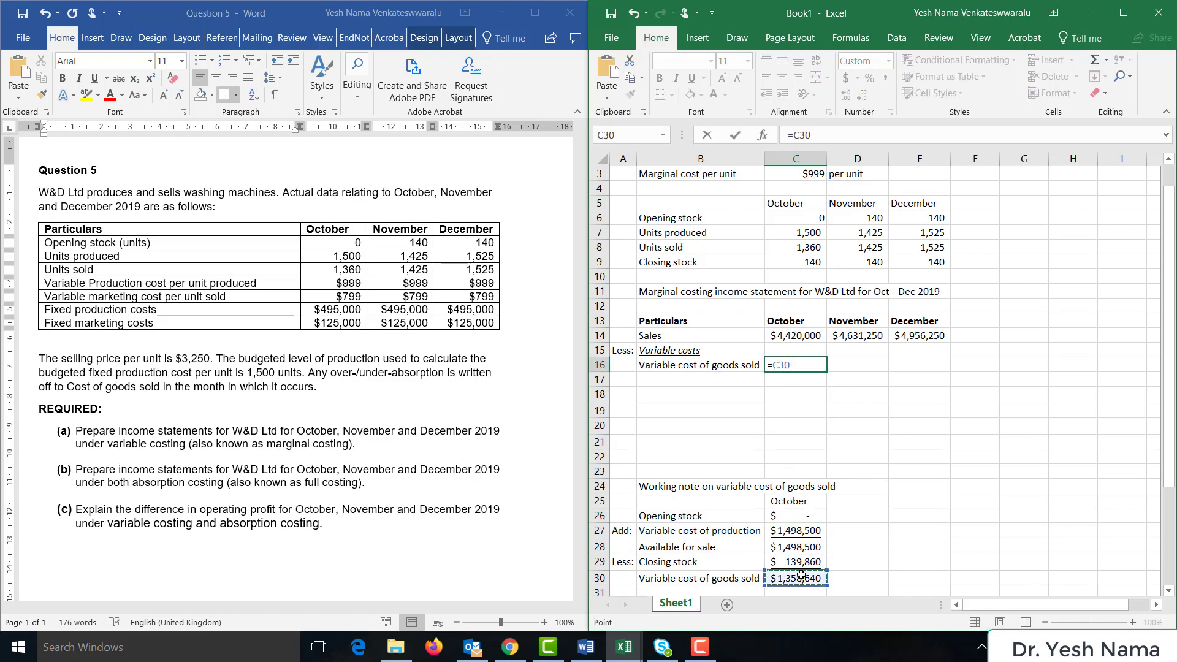
key("Return")
Enter the working note headings "November" in D25 and "December" in E25
left_click(844, 505)
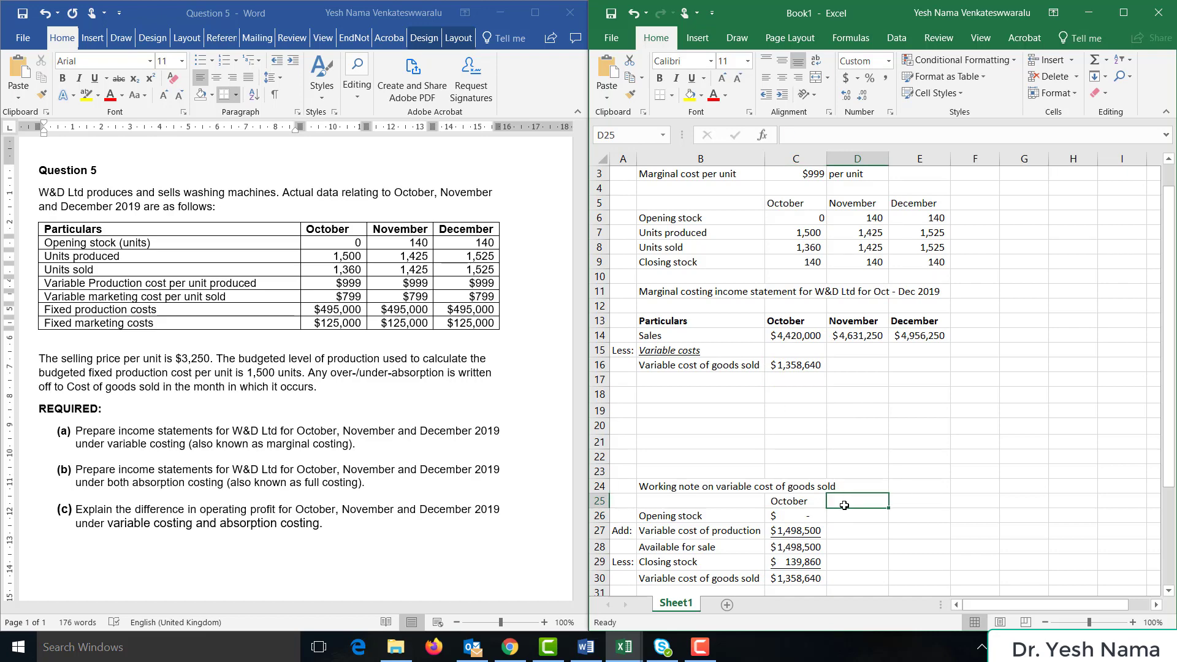
type("November")
key("Tab")
type("De")
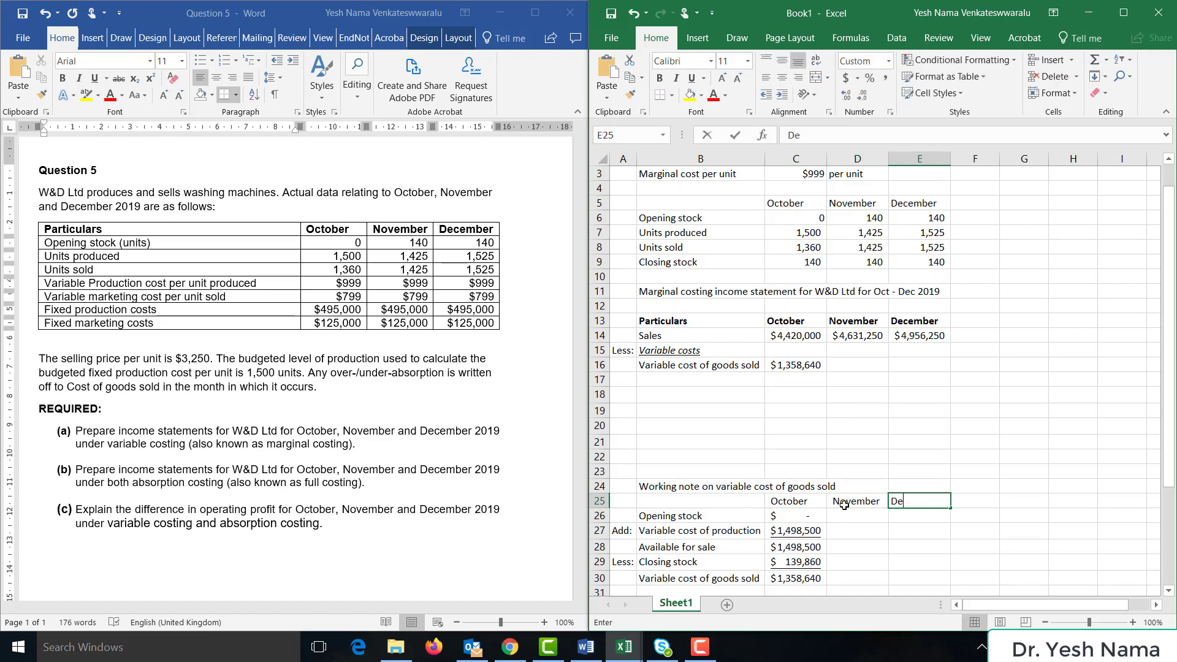
type("cember")
key("Return")
Link November's opening stock value in D26 to October's closing stock value with =C29
type("=")
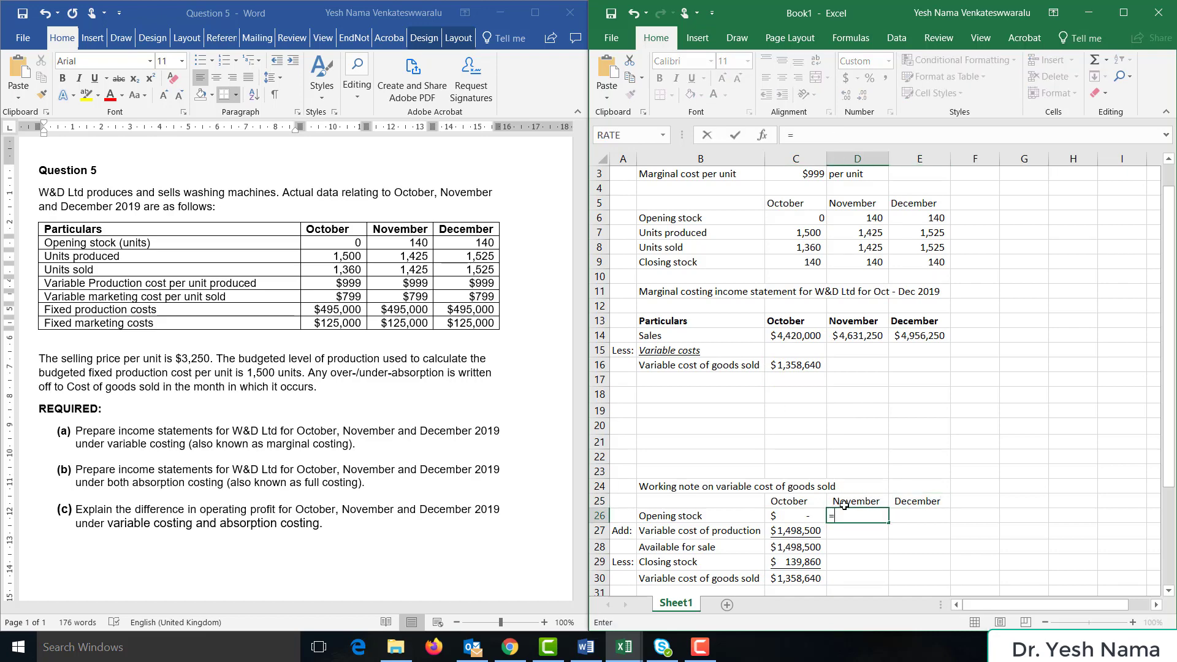
left_click(799, 564)
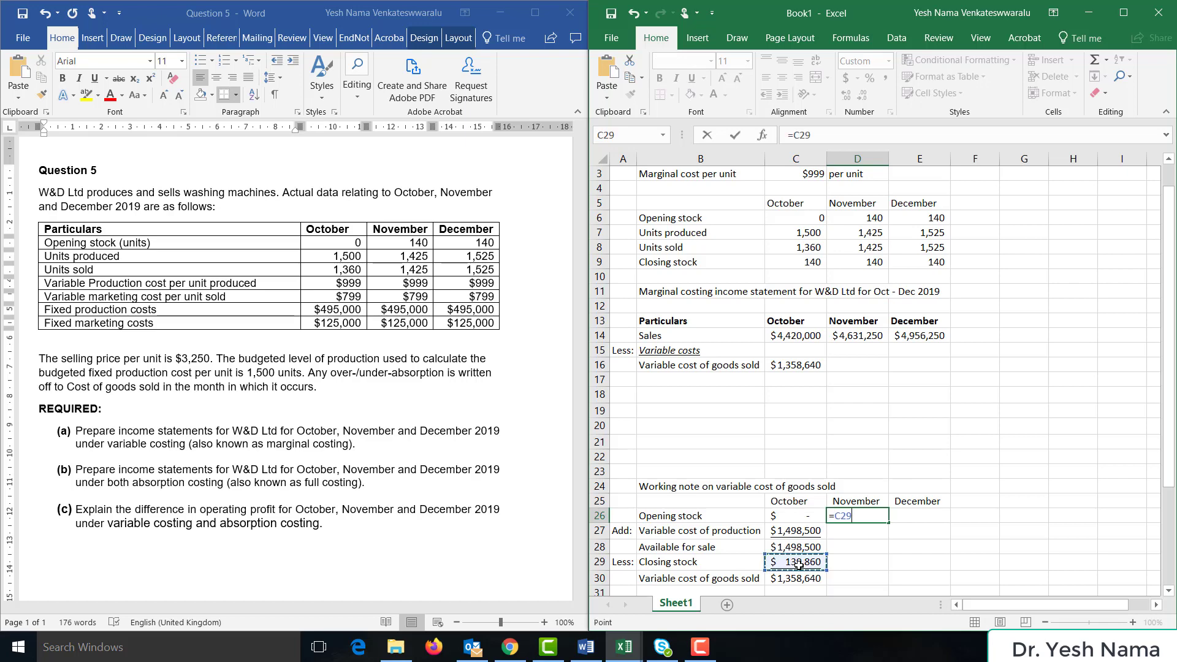
key("Return")
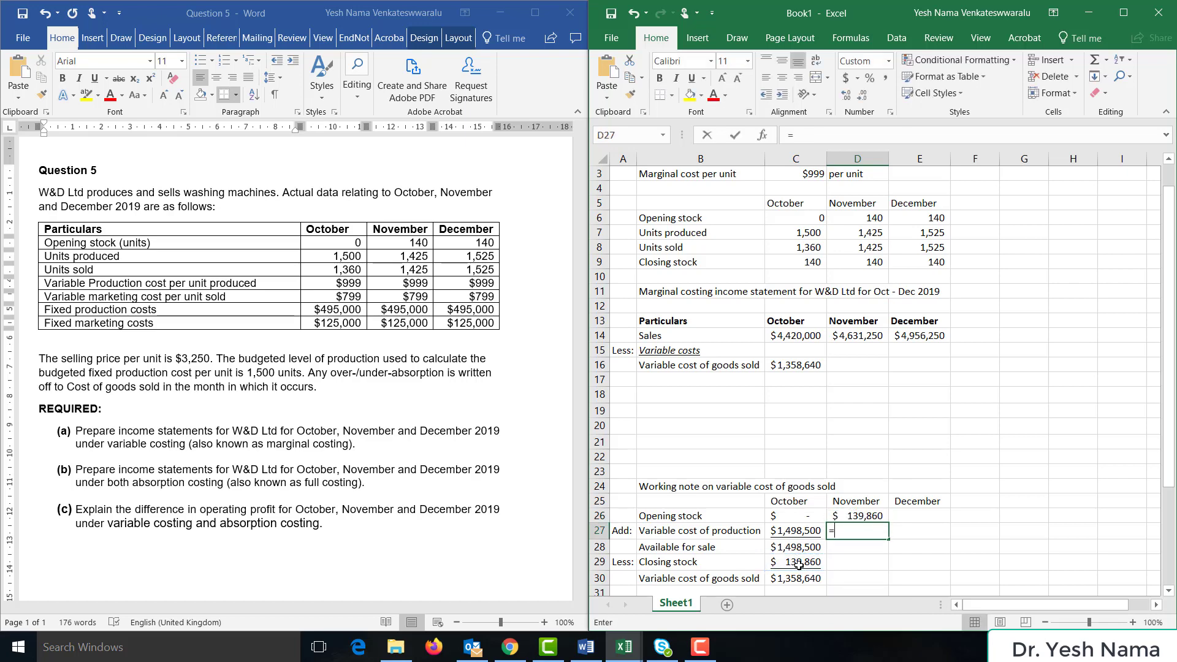
Calculate November's variable cost of production in D27 as units produced times marginal cost, =D7*C3
type("=")
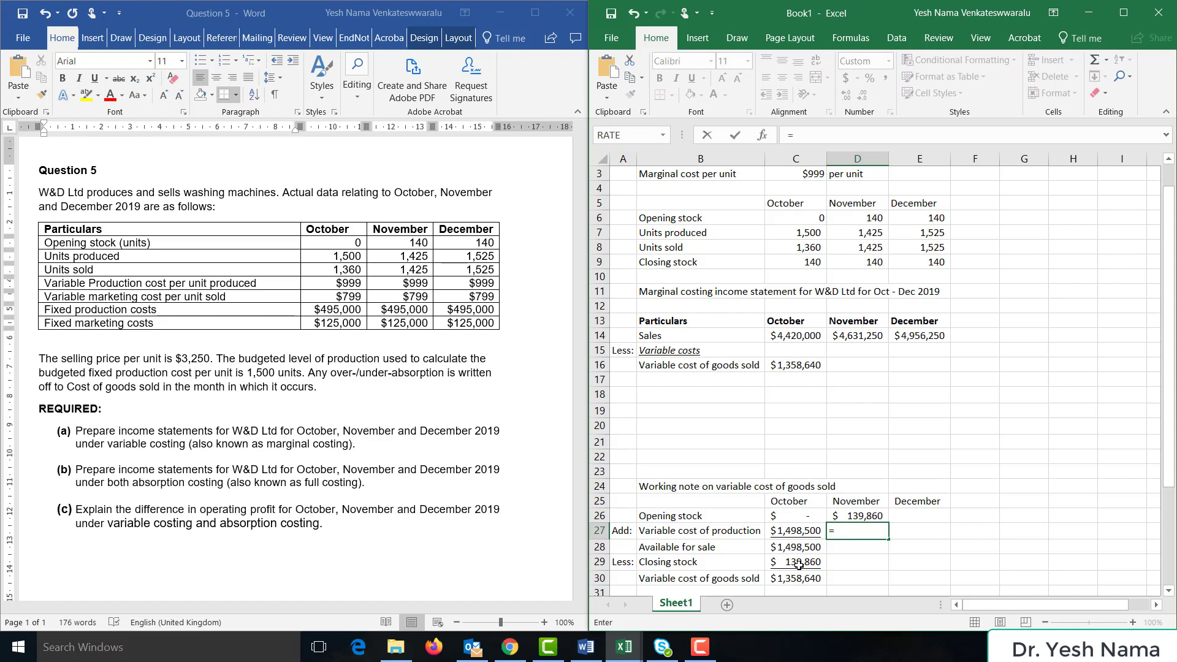
left_click(877, 230)
type("*")
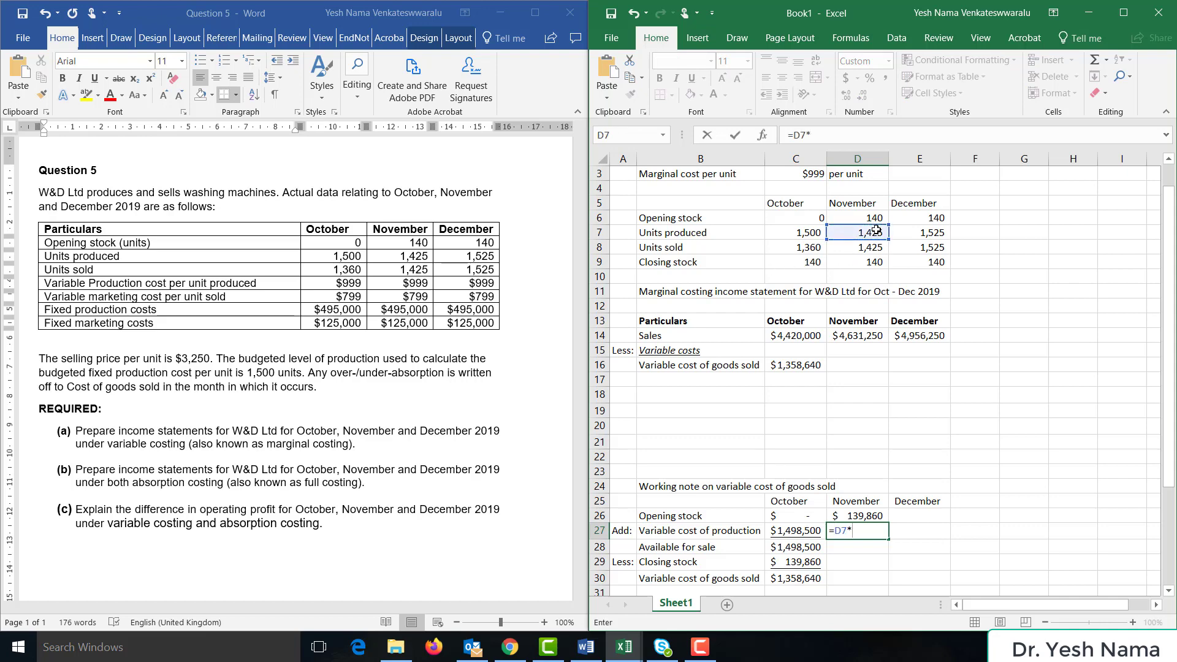
left_click(808, 175)
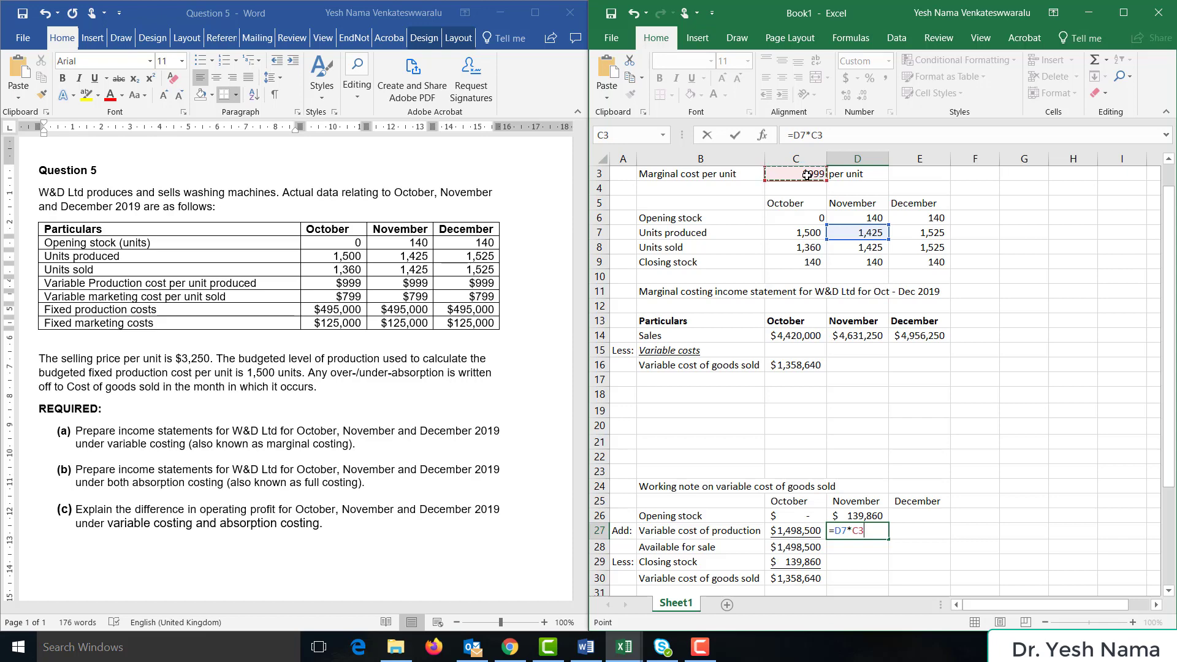
key("ctrl+Return")
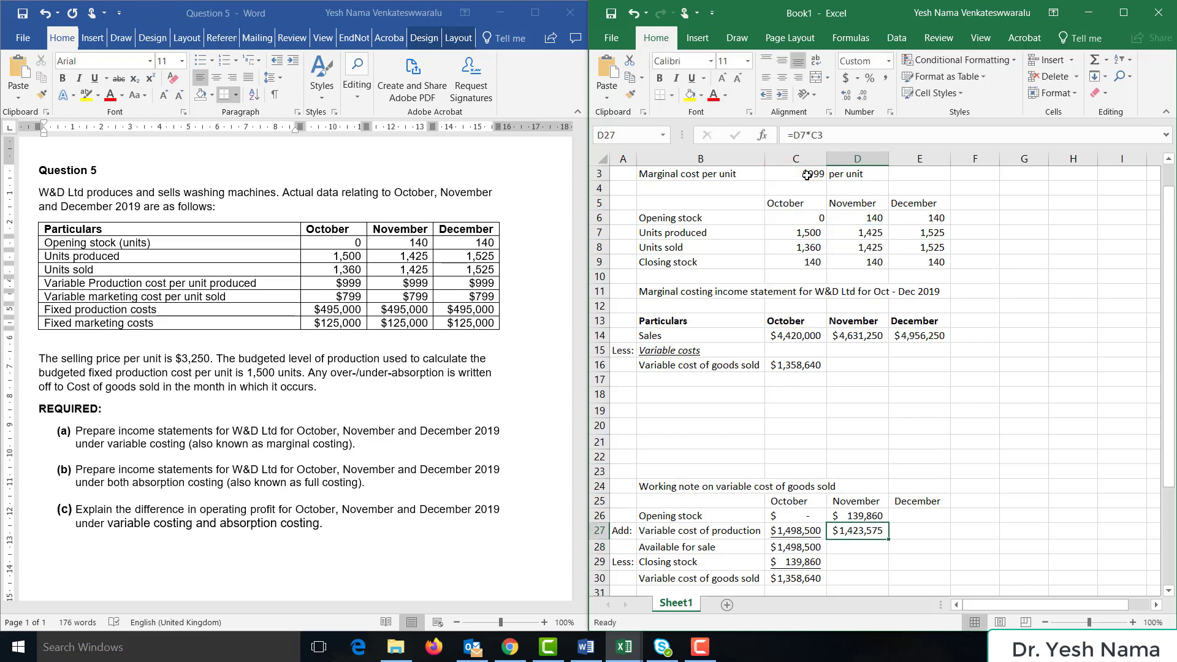
Copy October's available-for-sale formula from C28 into D28 for November
key("Down")
key("Left")
key("ctrl+c")
key("Right")
key("ctrl+v")
Calculate November's closing stock value in D29 as closing units times marginal cost, =D9*C3, and underline it
key("Down")
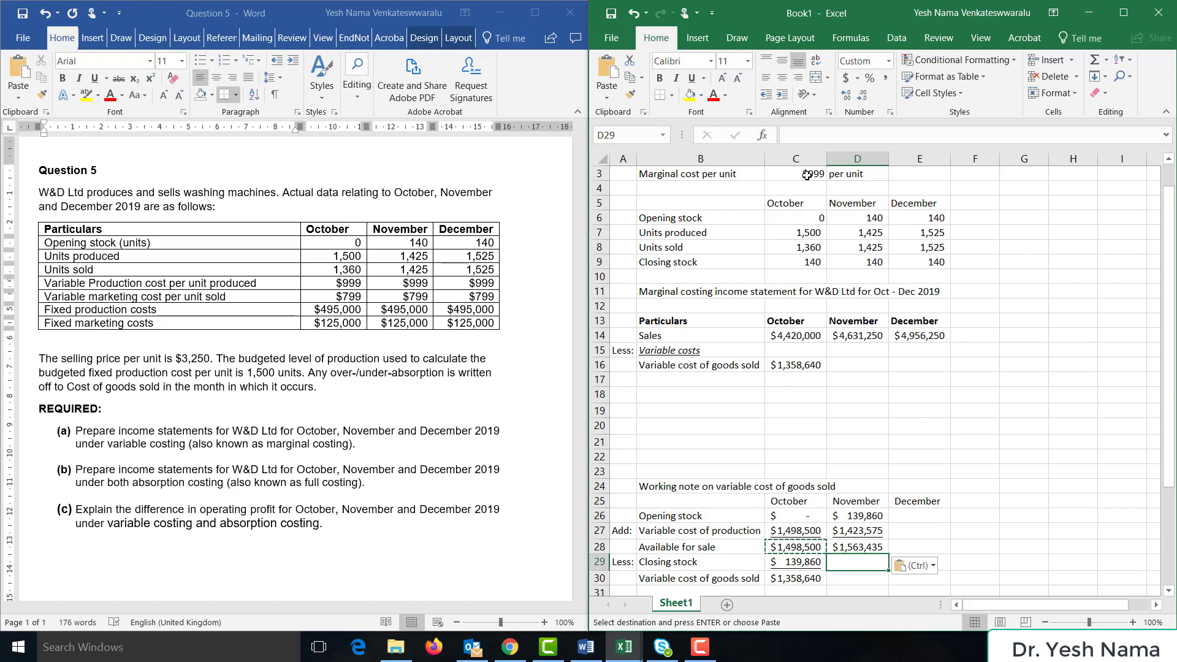
type("=")
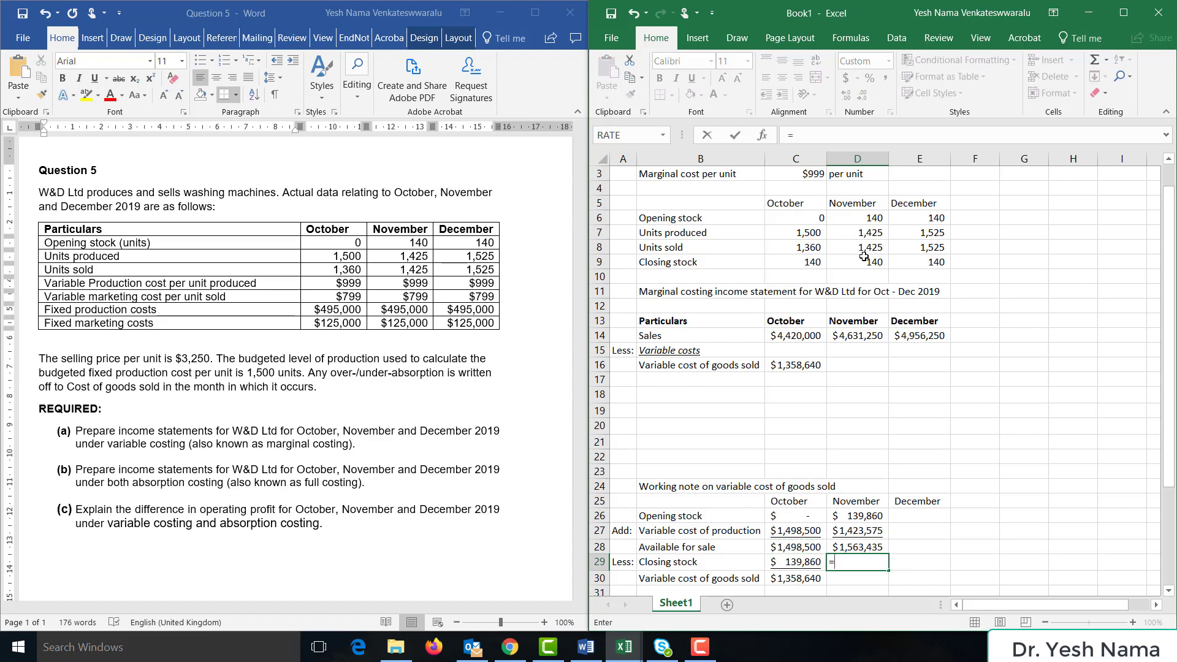
left_click(864, 257)
type("*")
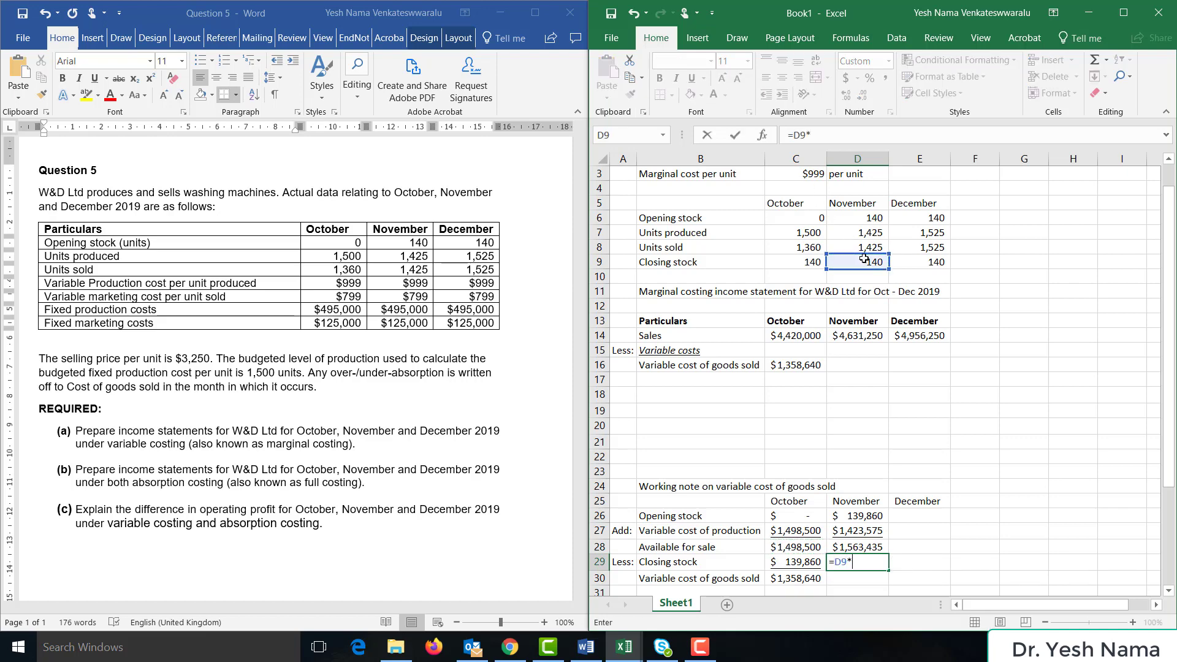
left_click(822, 174)
key("Return")
key("Up")
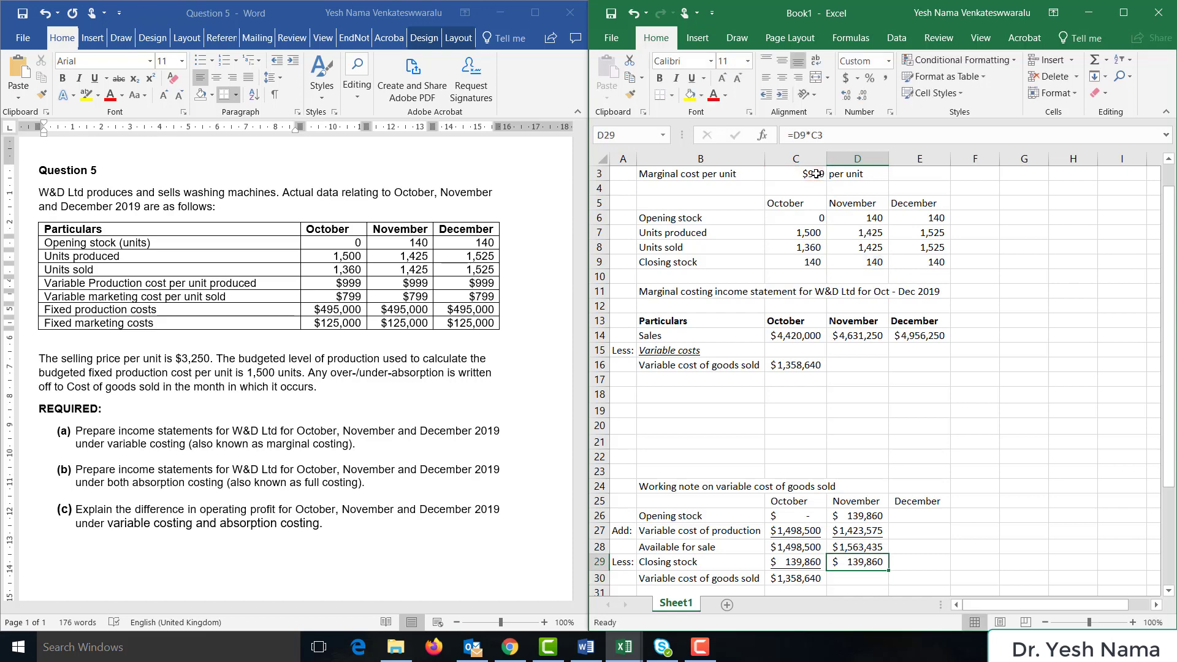
key("ctrl+u")
Copy October's variable cost of goods sold formula from C30 into D30 for November
key("Down")
key("Left")
key("ctrl+c")
key("Right")
key("ctrl+v")
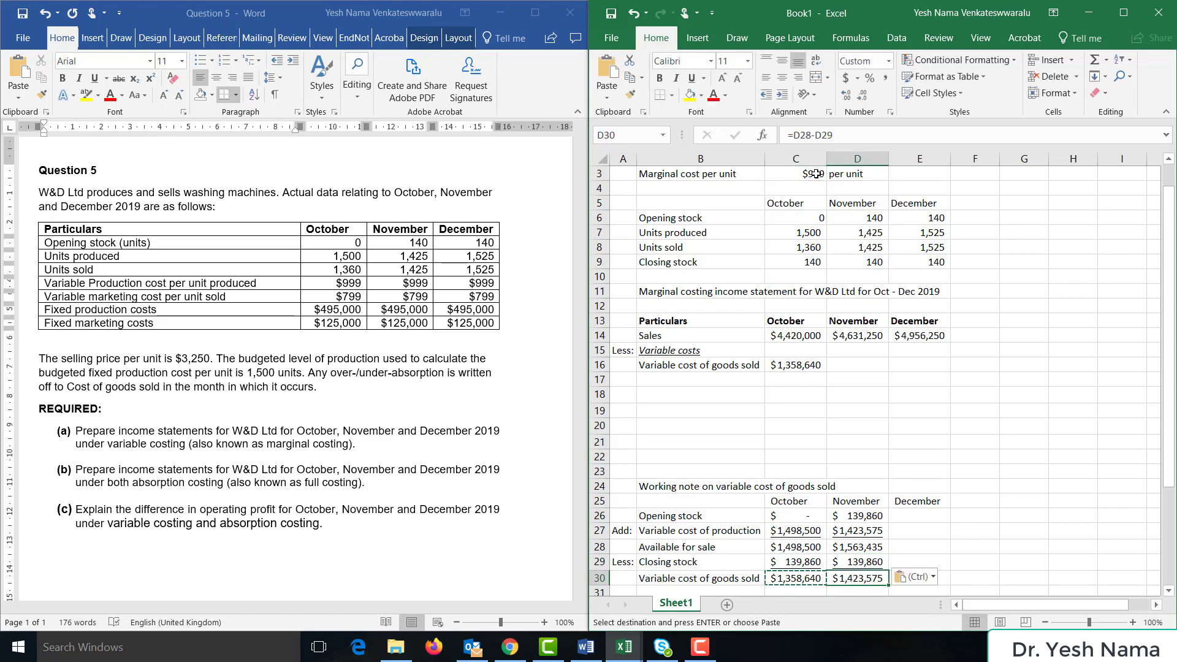
key("Right")
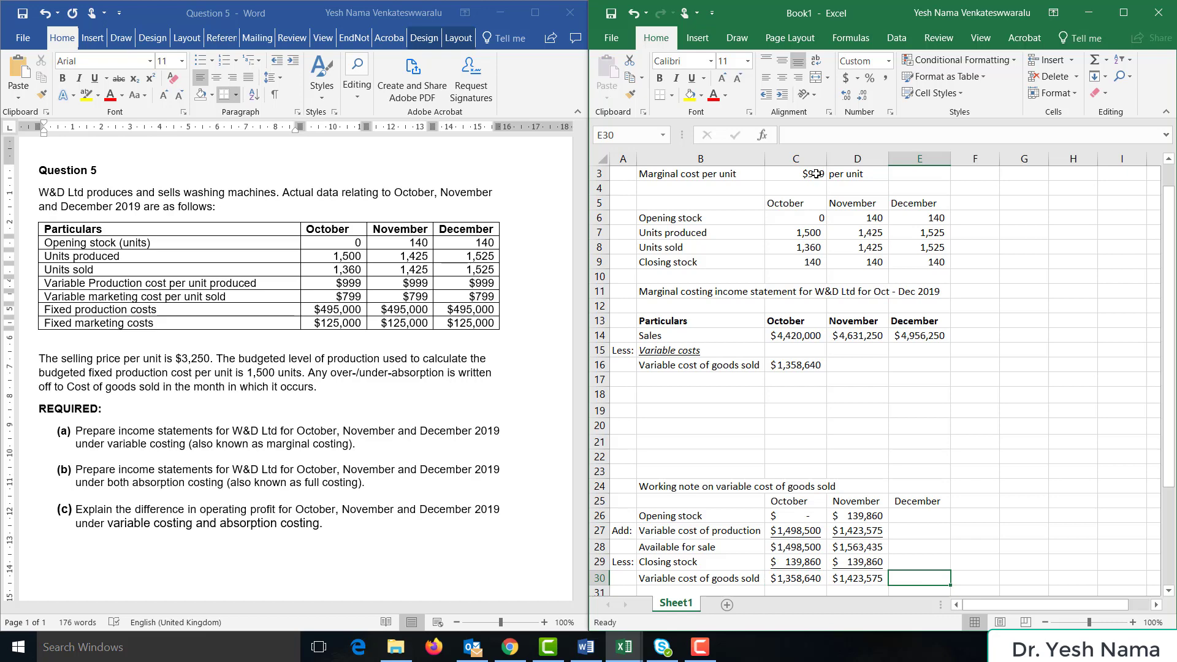
key("Left")
Link December's opening stock value in E26 to November's closing stock value with =D29
left_click(915, 515)
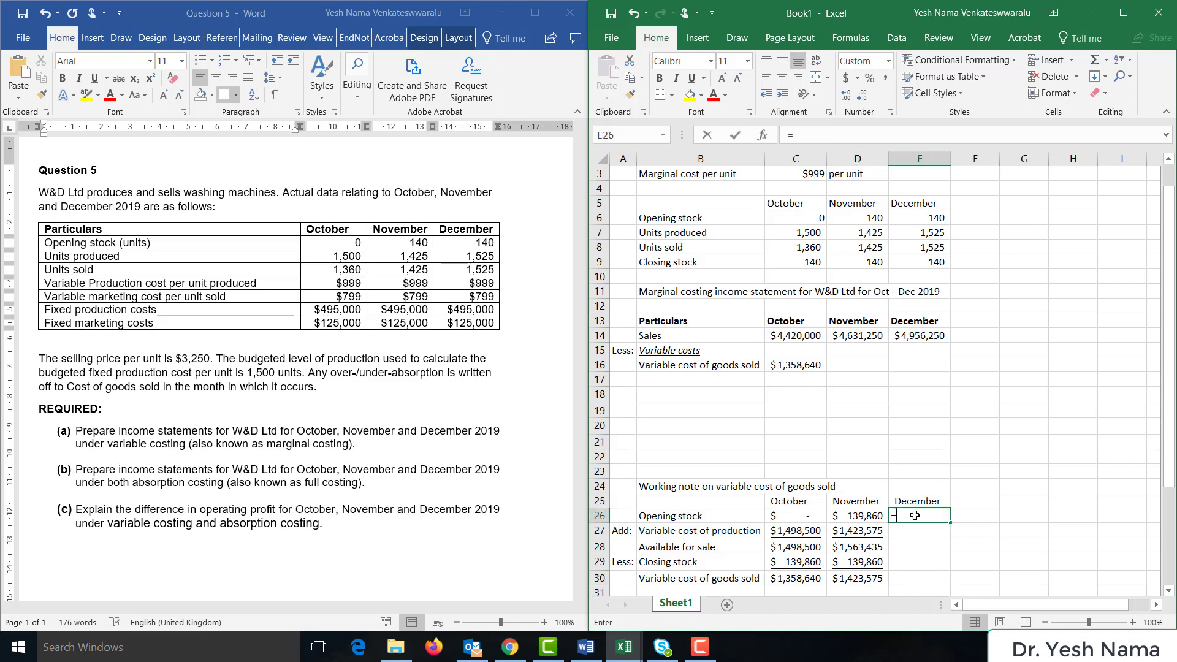
type("=")
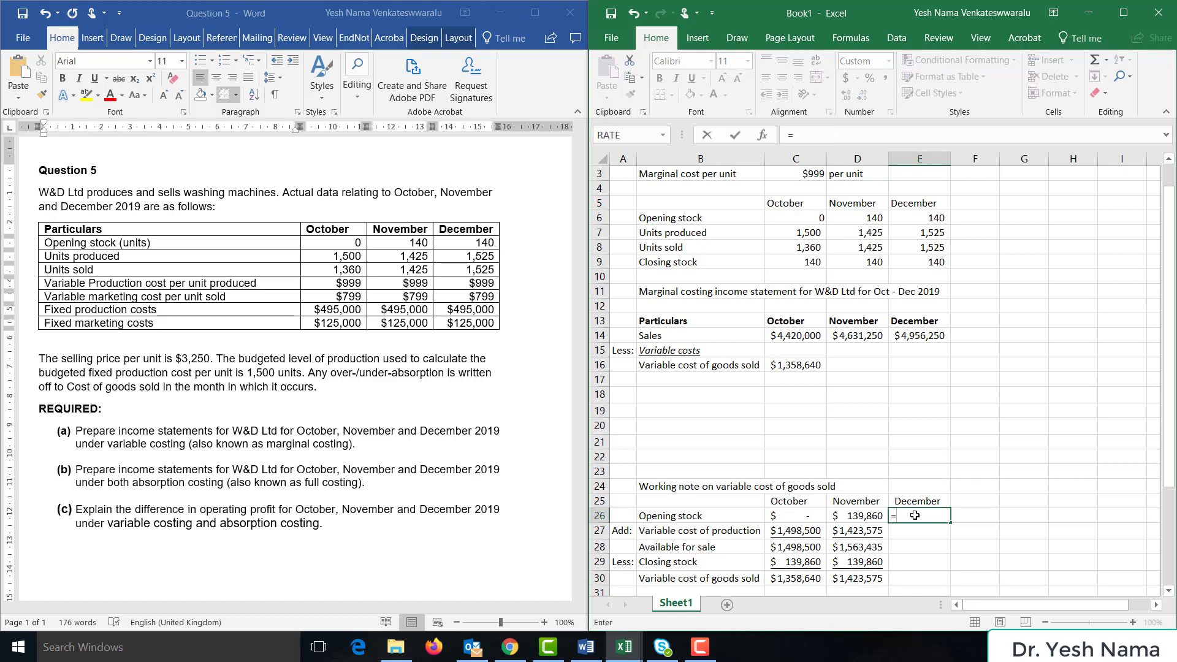
left_click(854, 563)
key("Return")
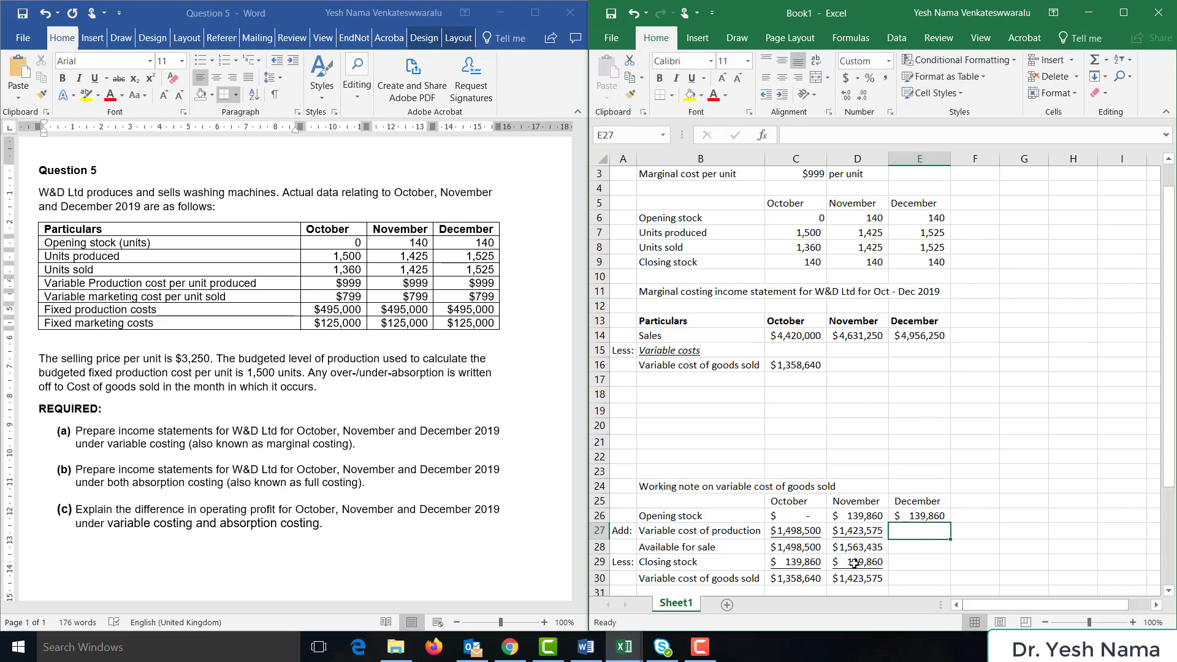
Calculate December's variable cost of production in E27 as units produced times marginal cost, =E7*C3
type("=")
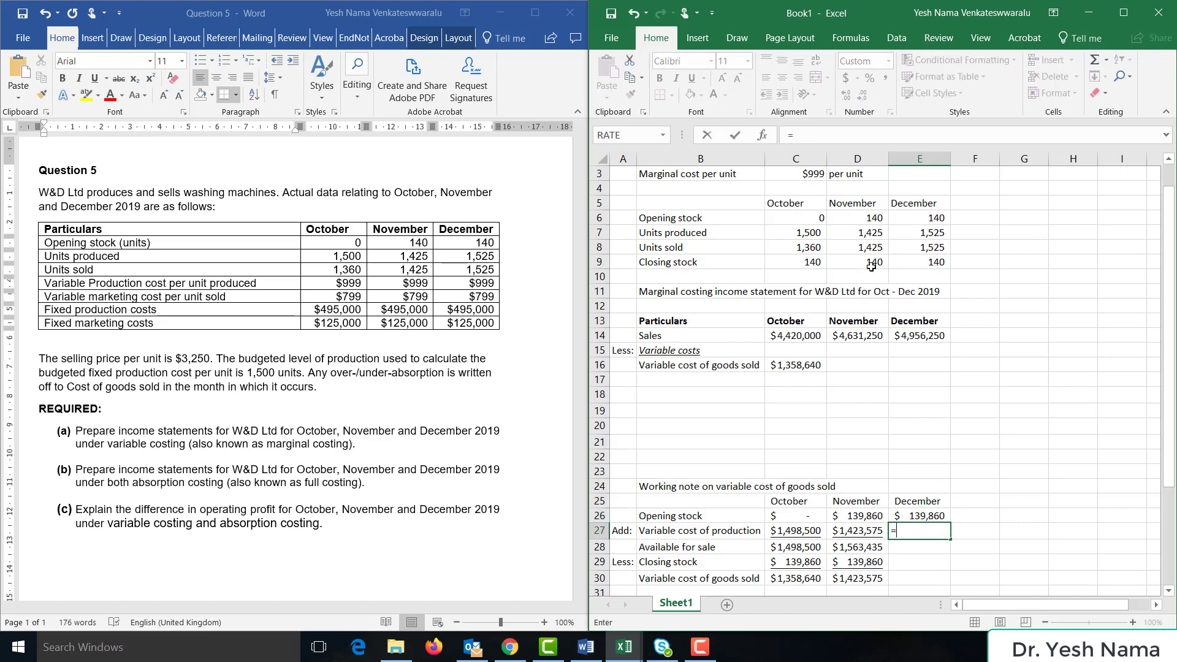
left_click(927, 232)
type("*")
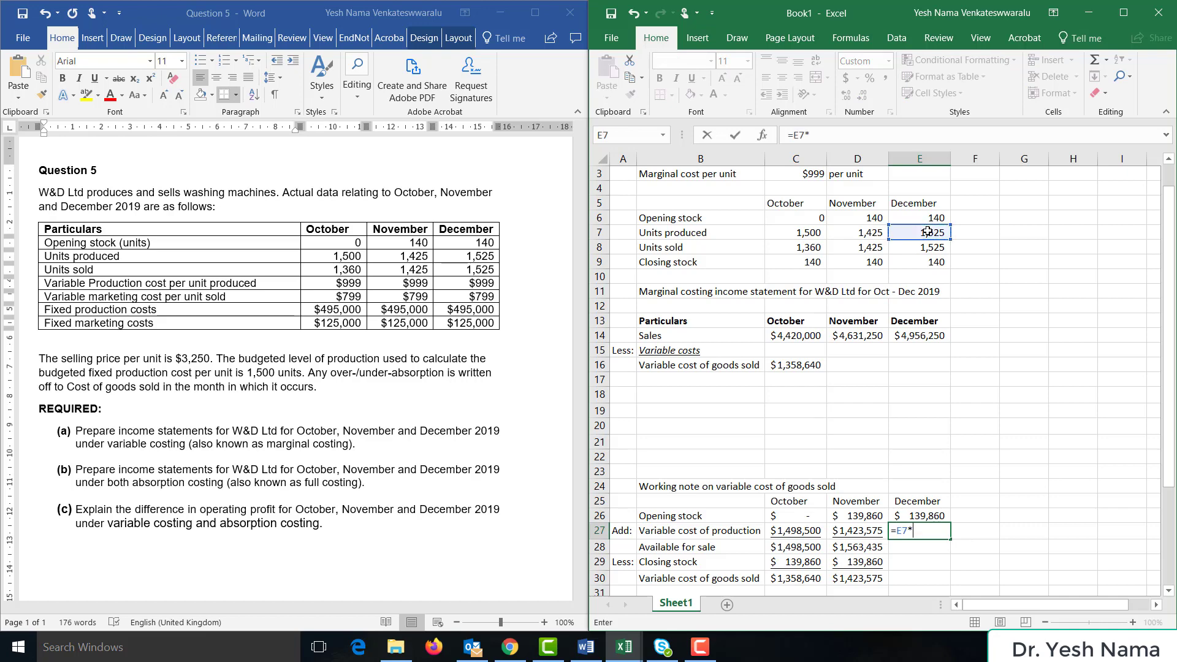
left_click(813, 174)
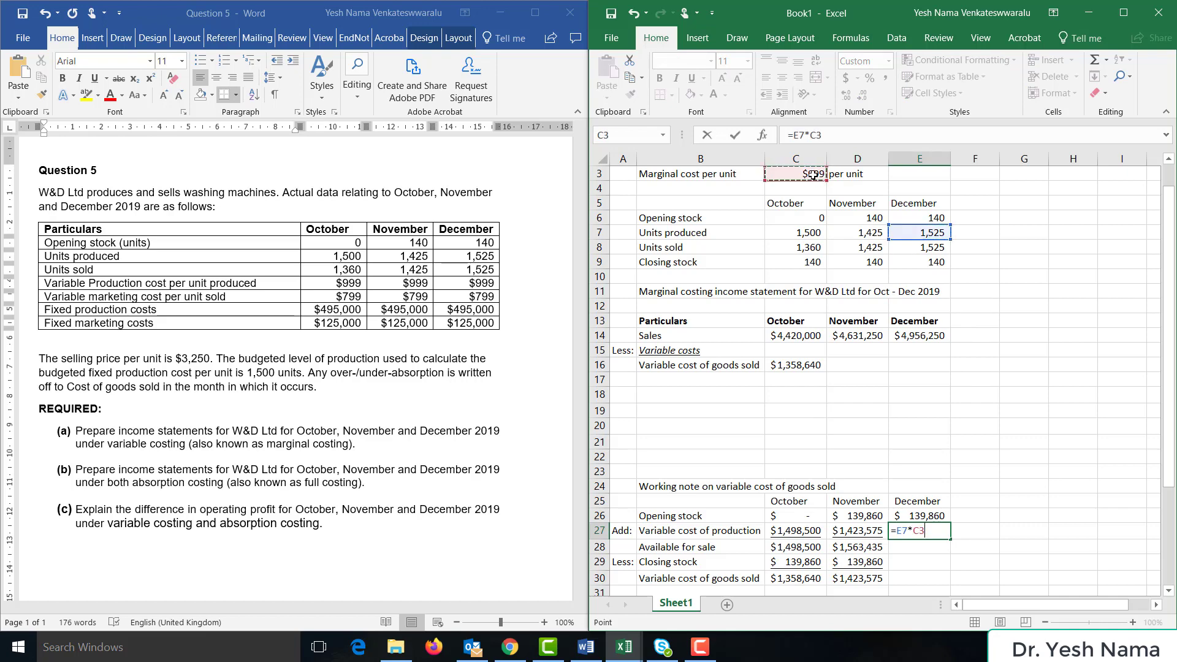
key("Return")
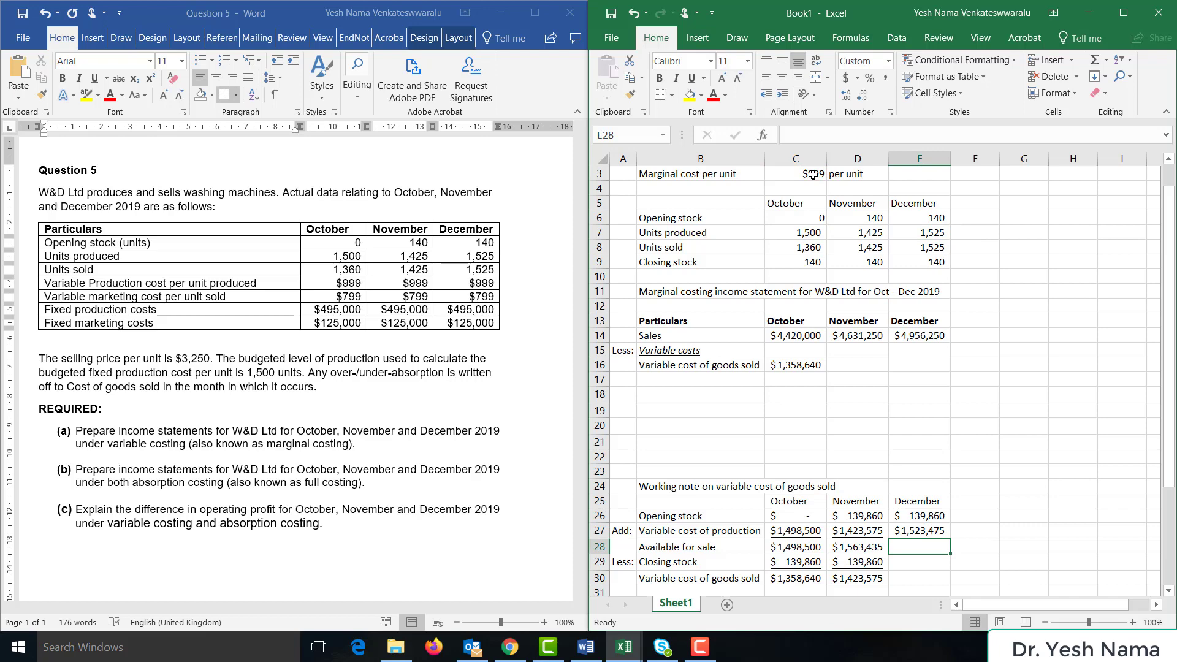
Total December's opening stock and variable cost of production in E28 with =sum(E26:E27) as the amount available for sale
key("Up")
key("Up")
key("Down")
key("Down")
type("=sum(")
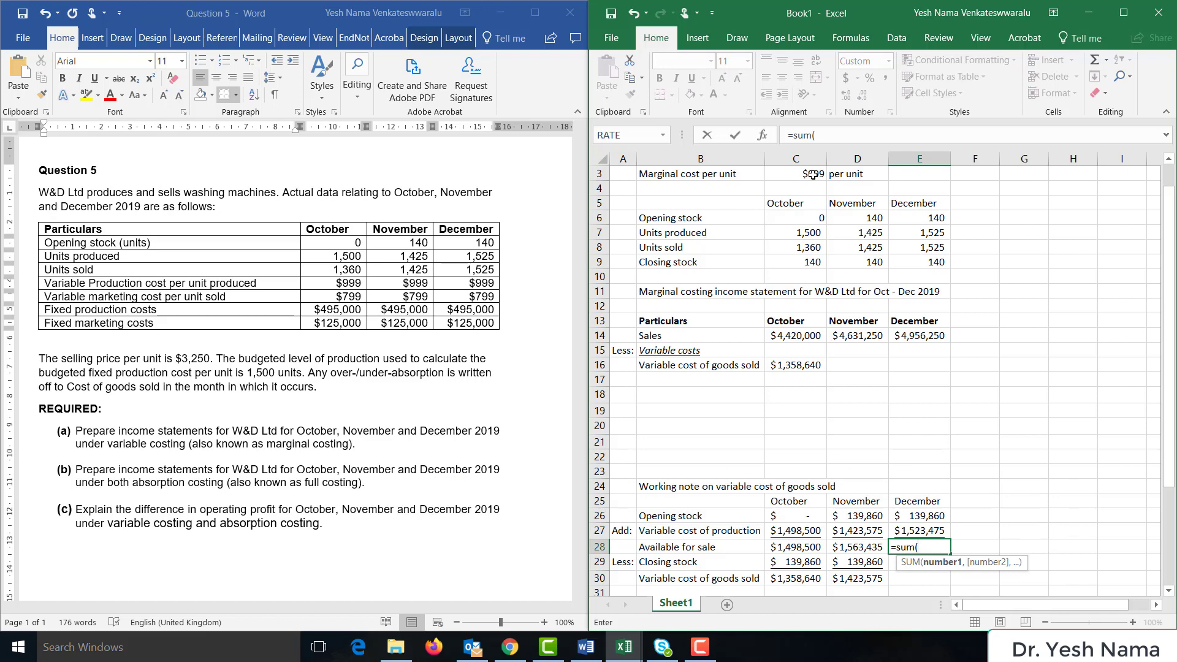
key("Up")
key("shift+Up")
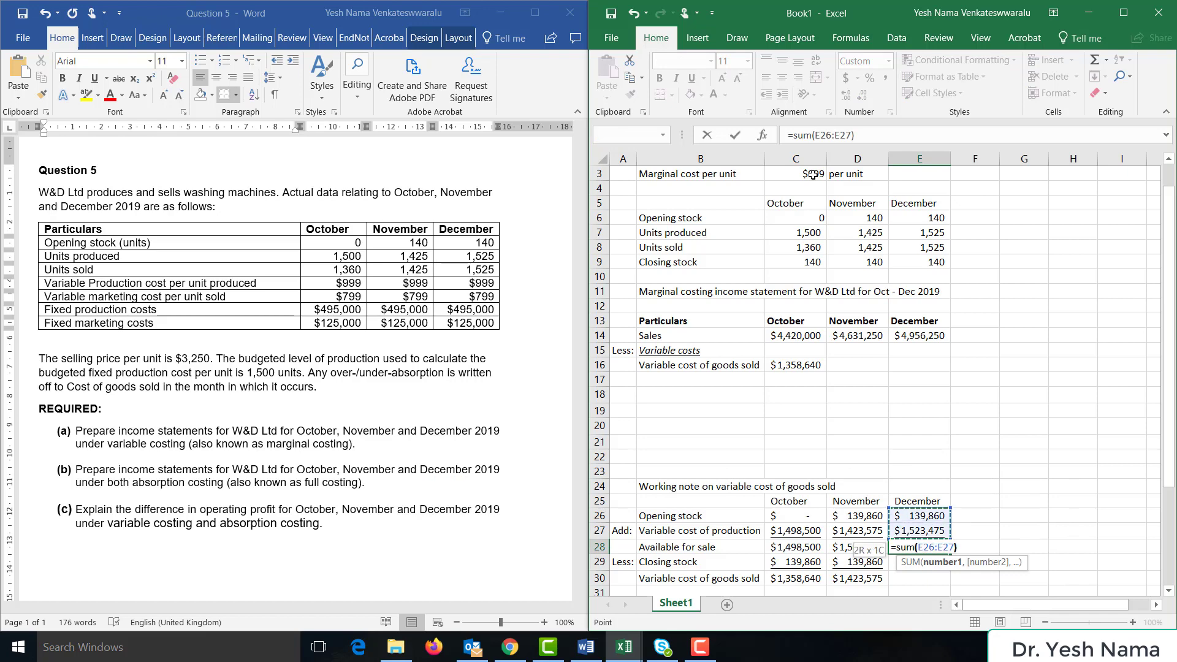
key("Return")
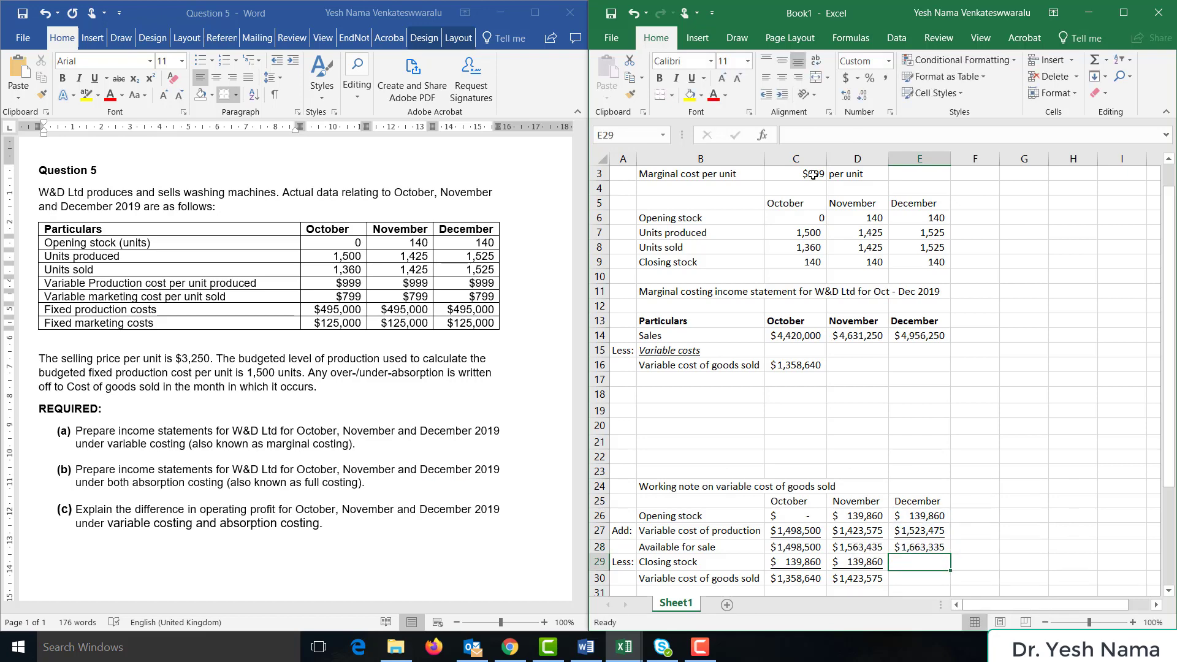
Calculate December's closing stock value in E29 as closing units times marginal cost, =E9*C3
type("=")
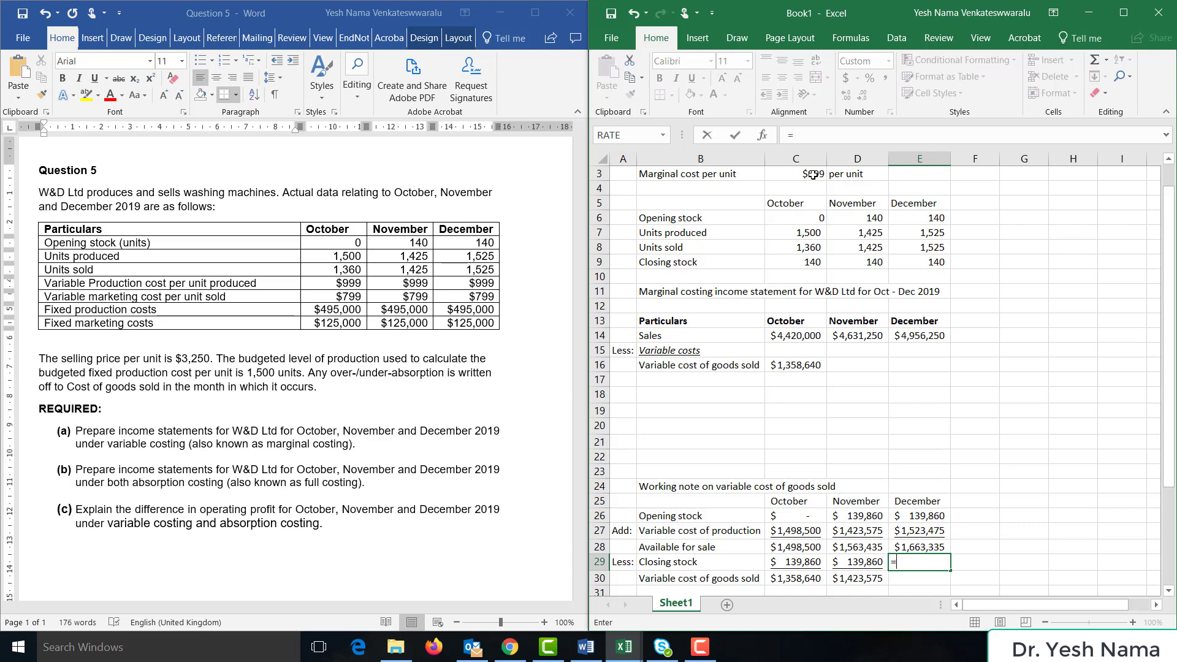
left_click(930, 264)
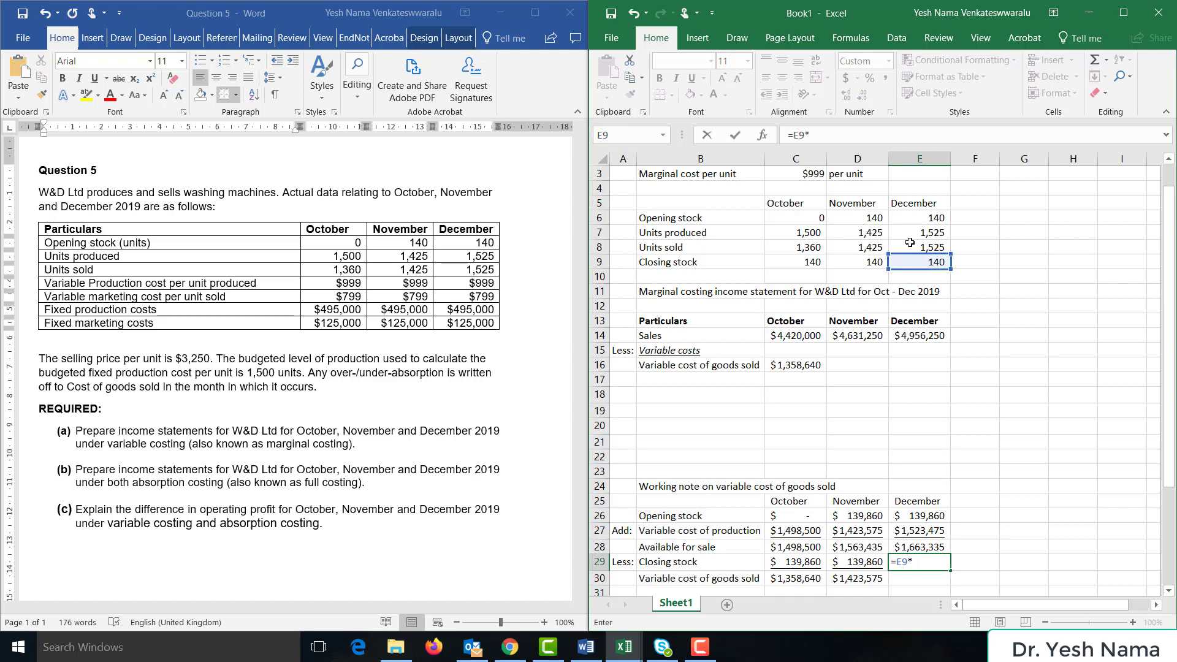
type("*")
left_click(810, 174)
key("Return")
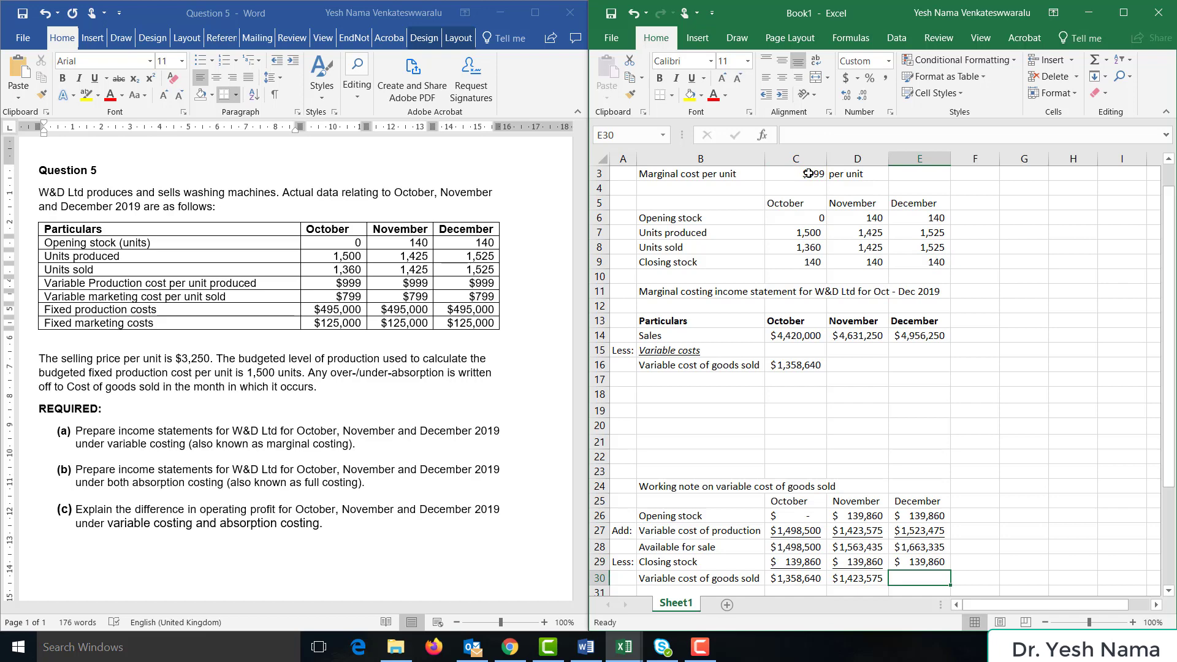
Calculate December's variable cost of goods sold in E30 as available for sale less closing stock, =E28-E29
type("=")
key("Up")
key("Up")
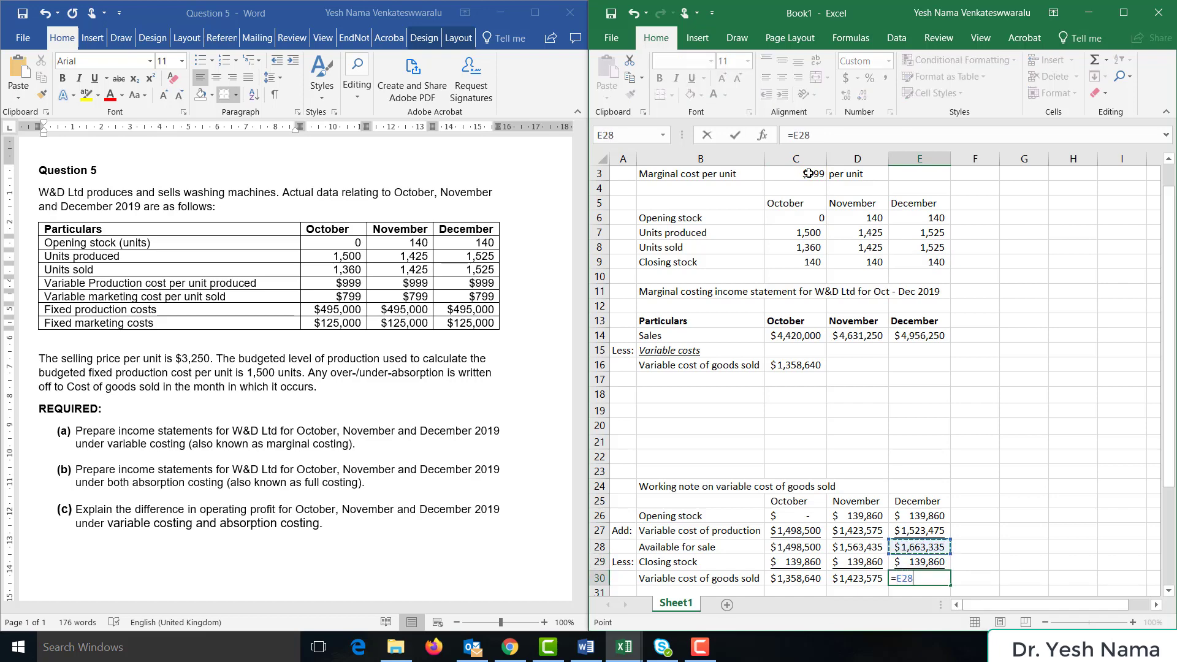
type("-")
key("Up")
key("Return")
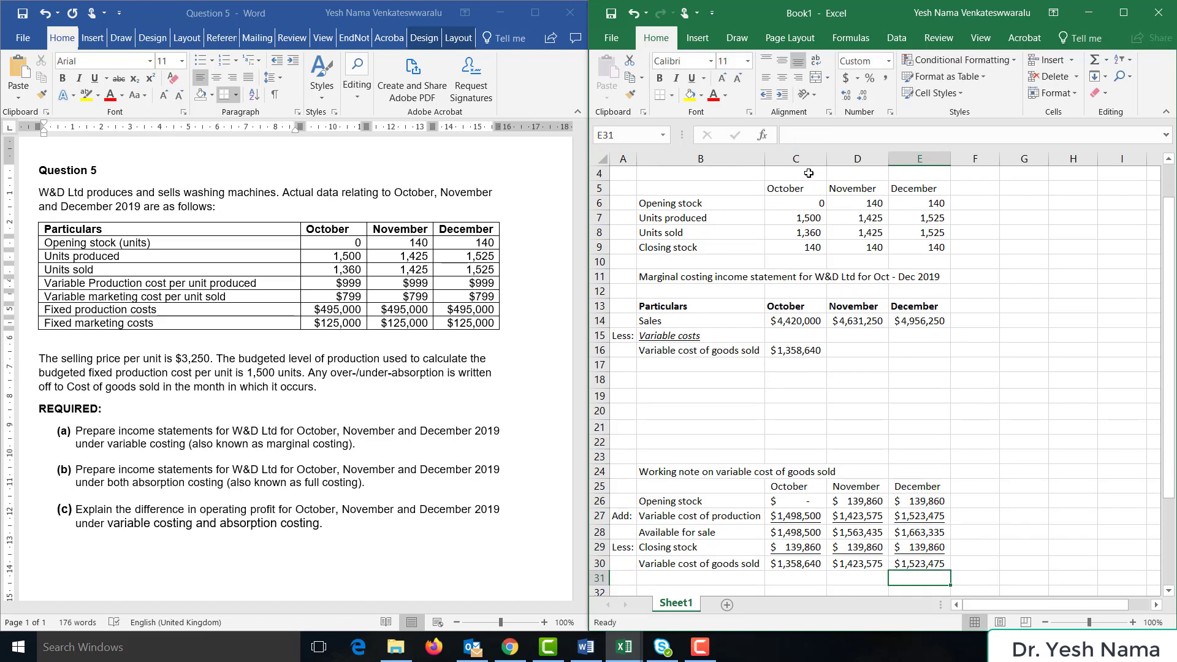
Fill October's variable cost of goods sold link from C16 across to November and December in D16:E16
left_click(794, 352)
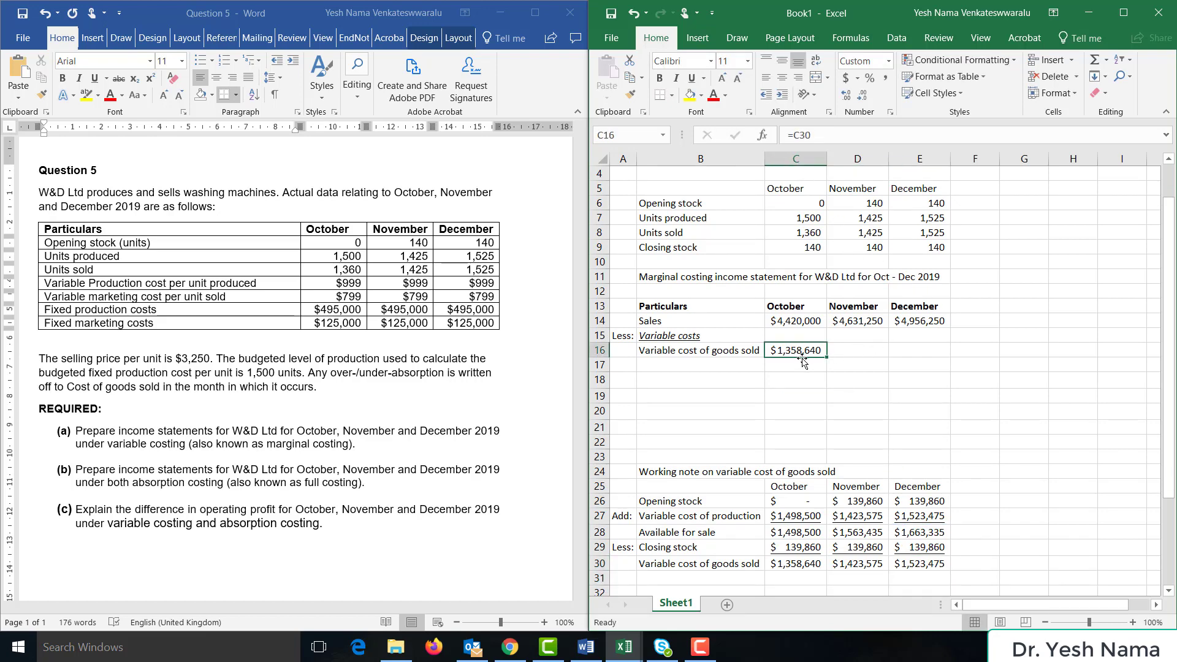
left_click_drag(827, 357, 944, 358)
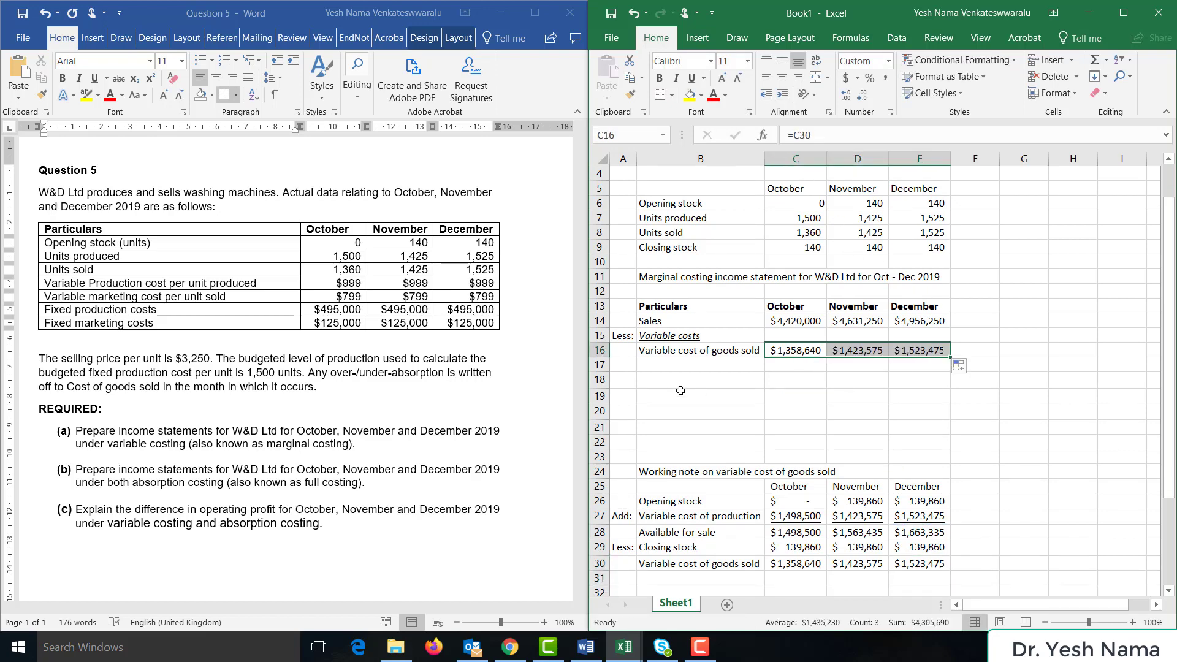
left_click(673, 367)
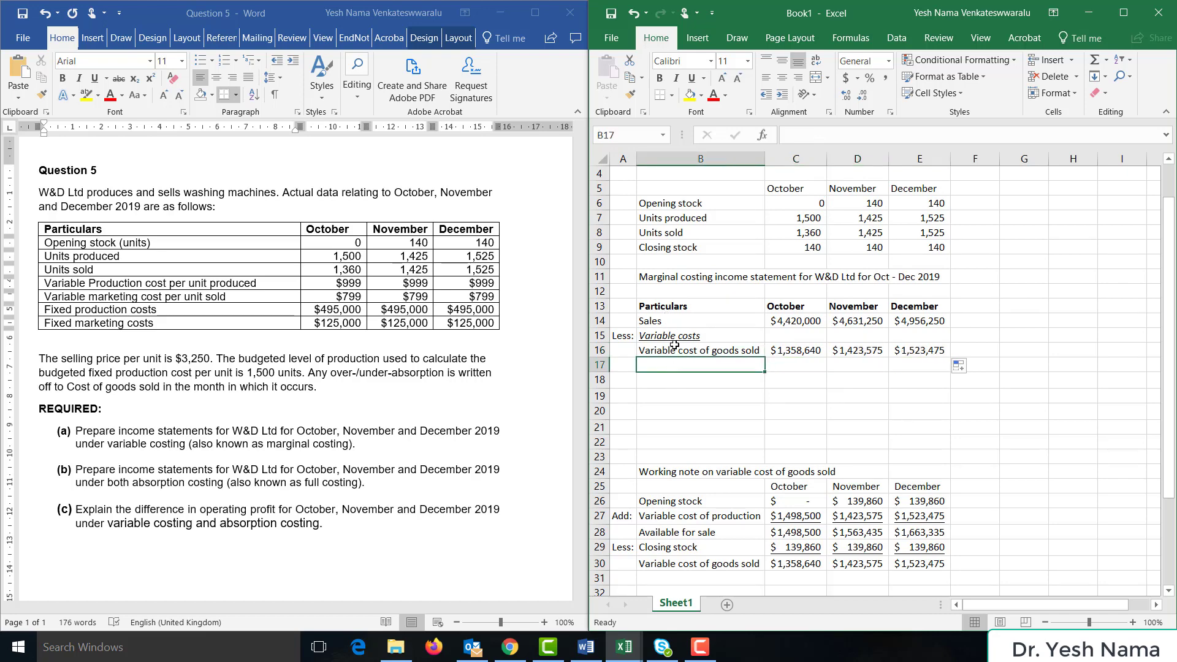
left_click(679, 350)
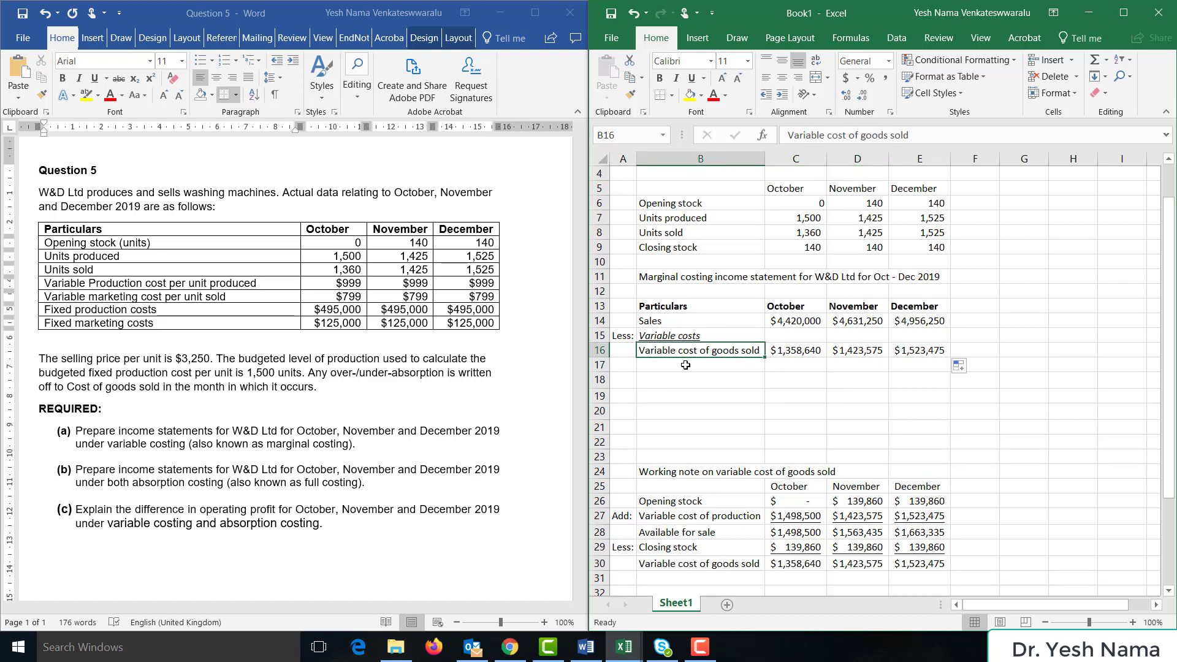
Enter the row label "Variable marketing costs" in B17 of the income statement
left_click(686, 362)
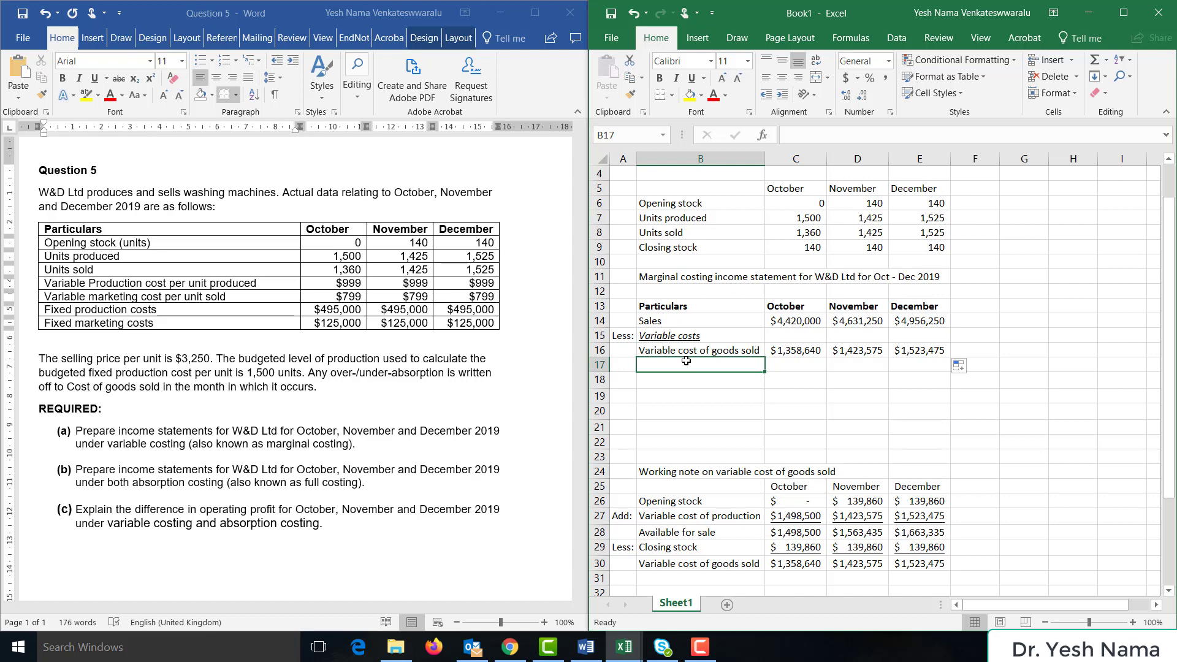
type("Variabel")
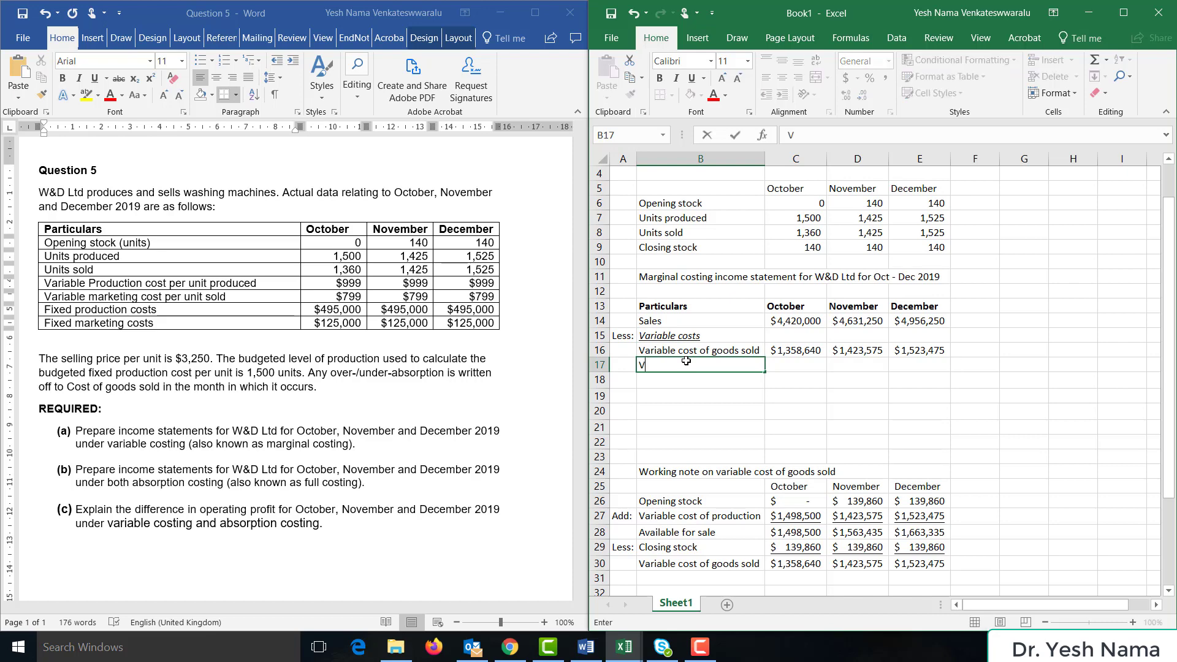
key("BackSpace")
key("BackSpace")
type("le marketing costs")
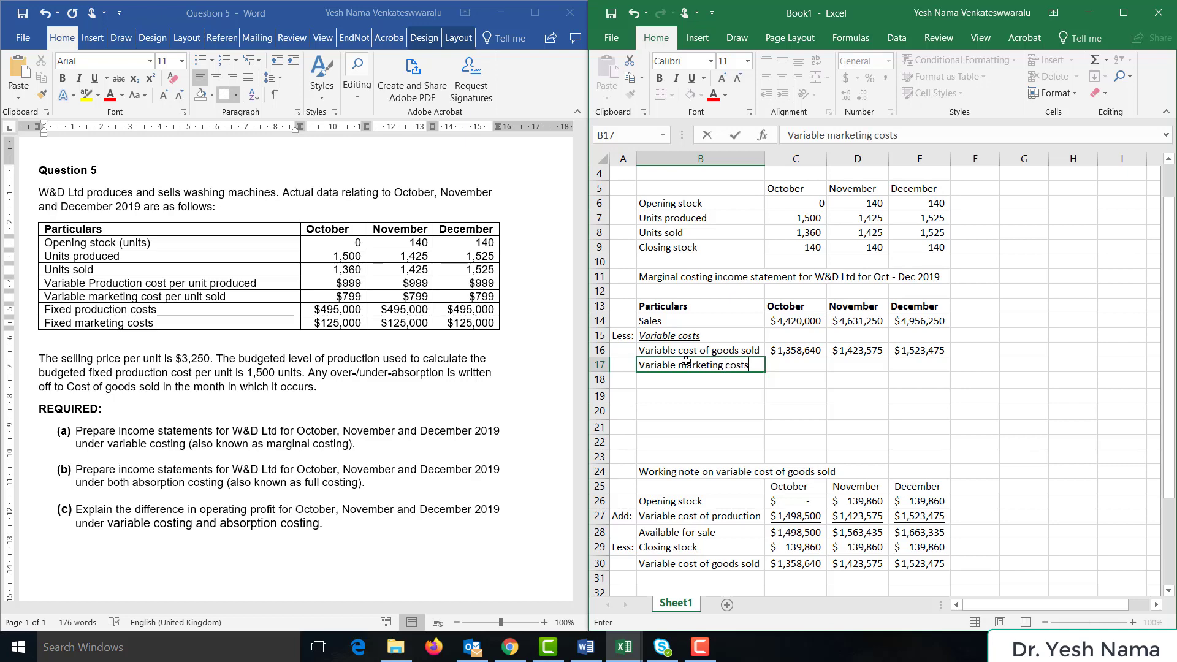
Calculate October's variable marketing costs in C17 as 799 times units sold, =799*C8
key("Tab")
type("=")
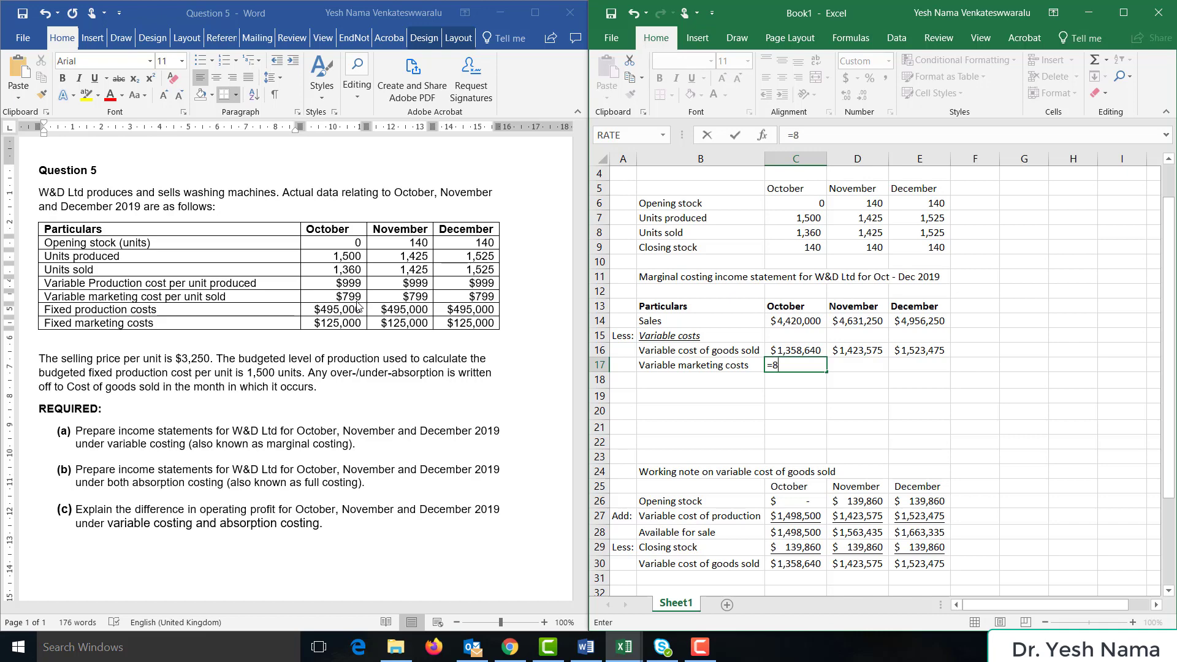
type("799*")
left_click(821, 232)
key("Return")
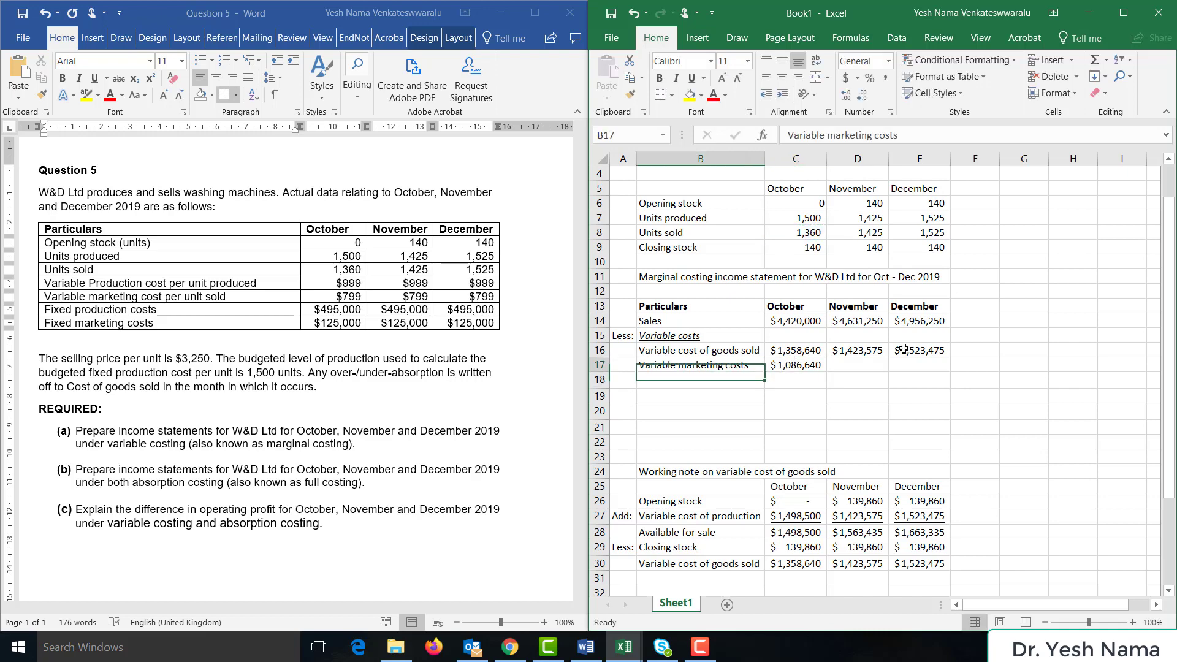
Calculate November's variable marketing costs in D17 as 799 times units sold, =799*D8
type("=799")
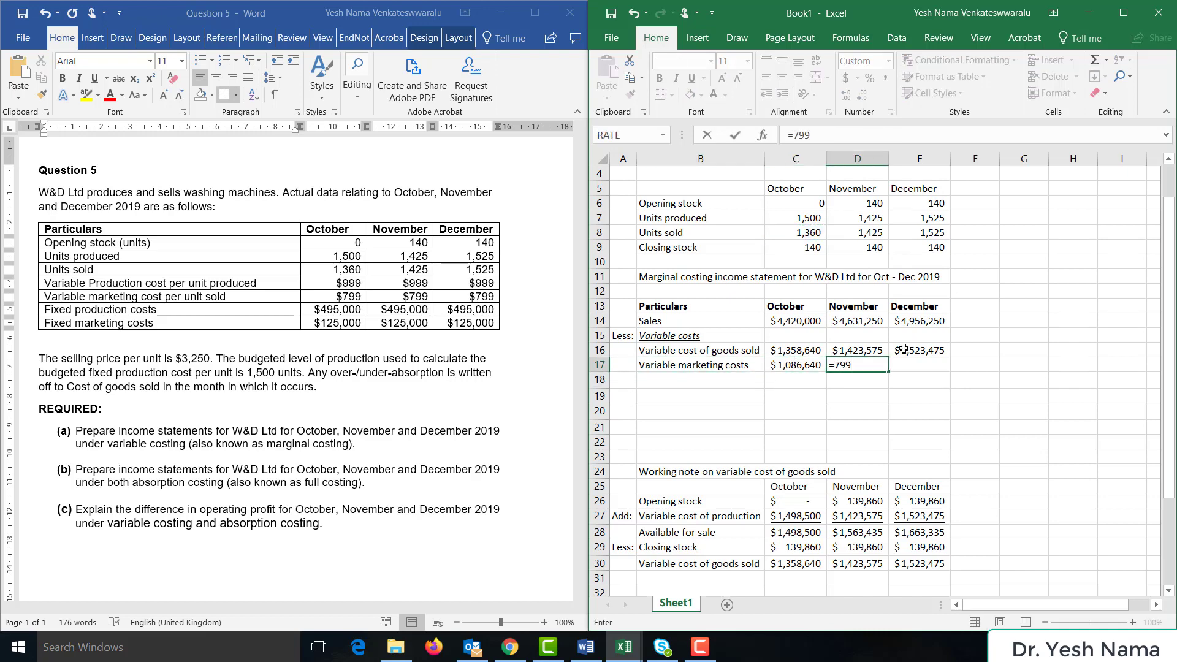
type("*")
left_click(865, 233)
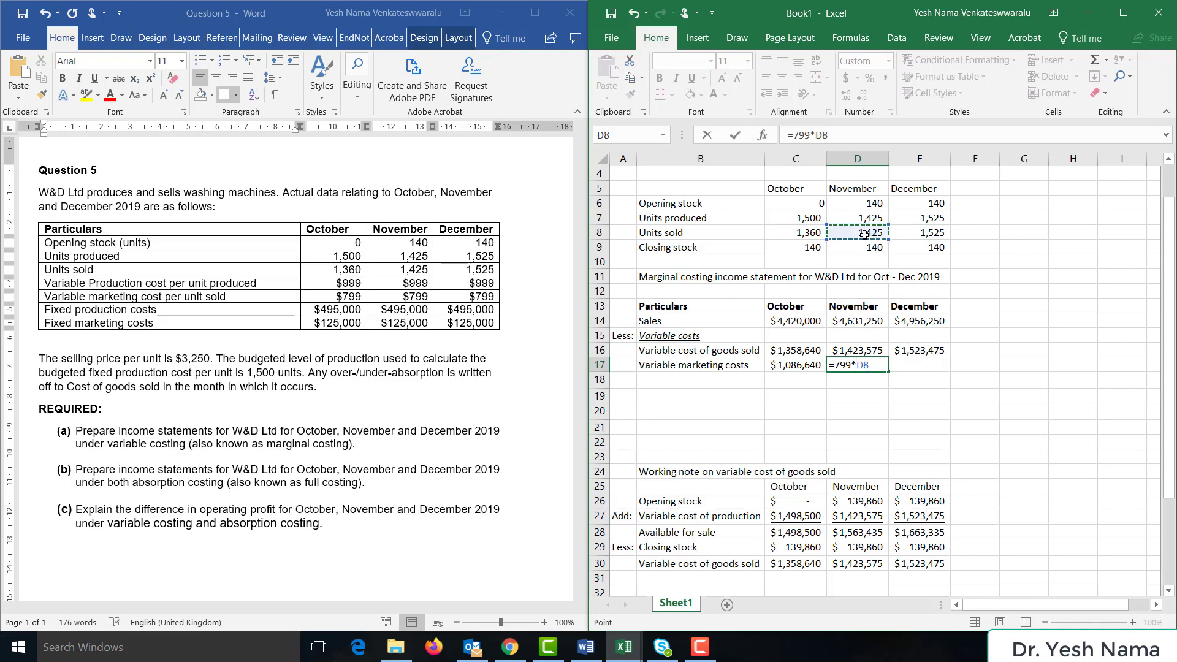
key("Return")
Calculate December's variable marketing costs in E17 as 799 times units sold, =799*E8
key("Up")
key("Right")
type("=")
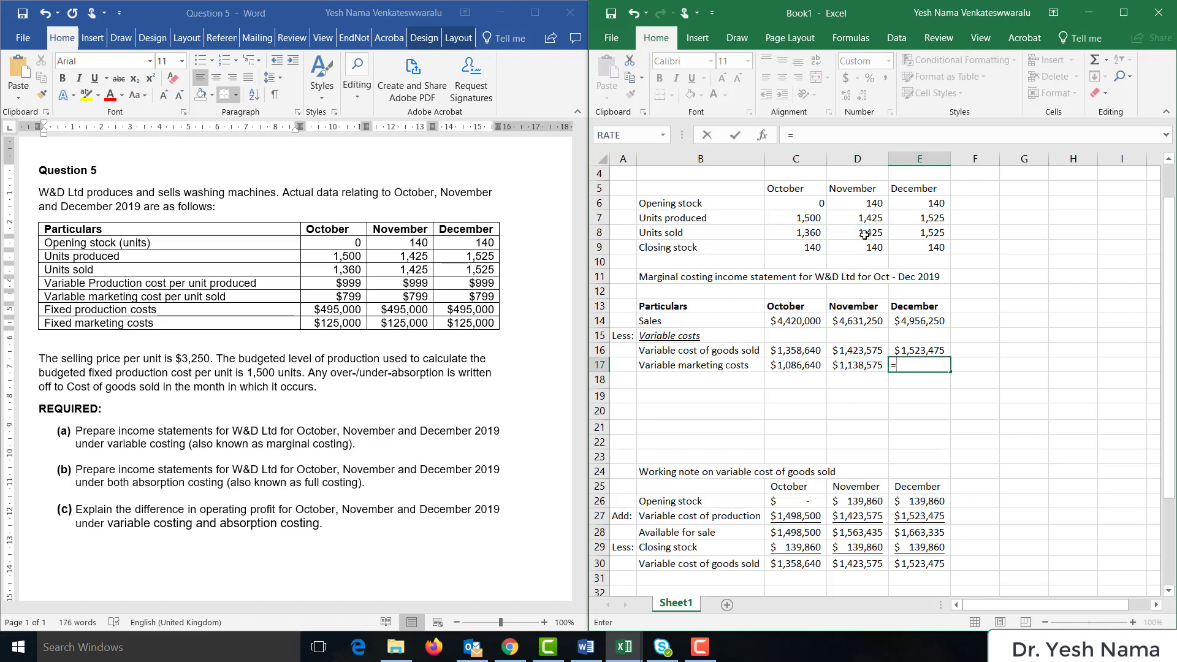
type("799*")
left_click(921, 234)
key("Return")
Enter the row label "Contribution" in B19 of the income statement
key("Left")
key("Left")
key("Left")
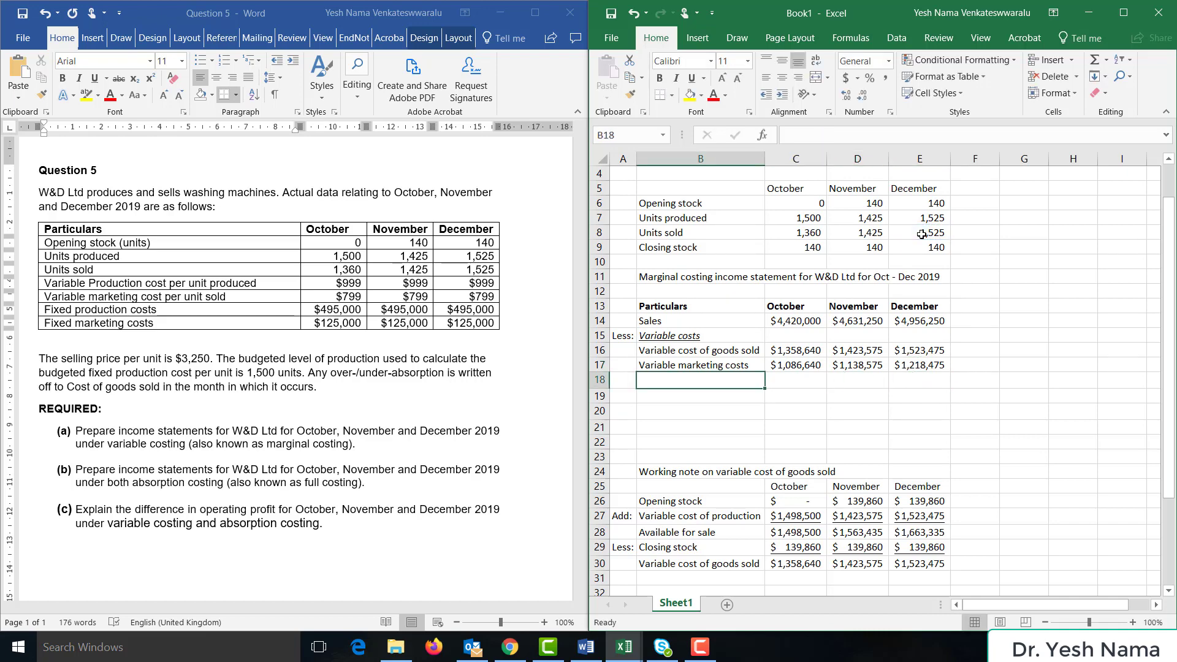
key("Down")
type("Cont")
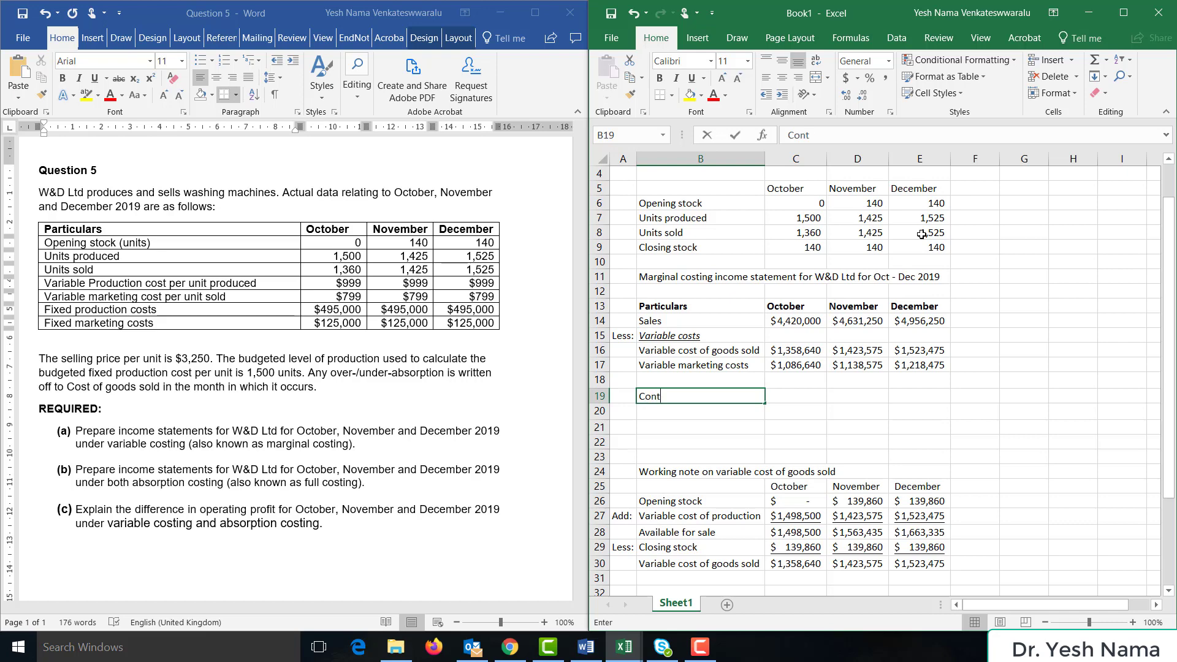
type("ribution")
key("Tab")
Calculate October's contribution in C19 as sales less total variable costs, =C14-SUM(C16:C17)
type("=")
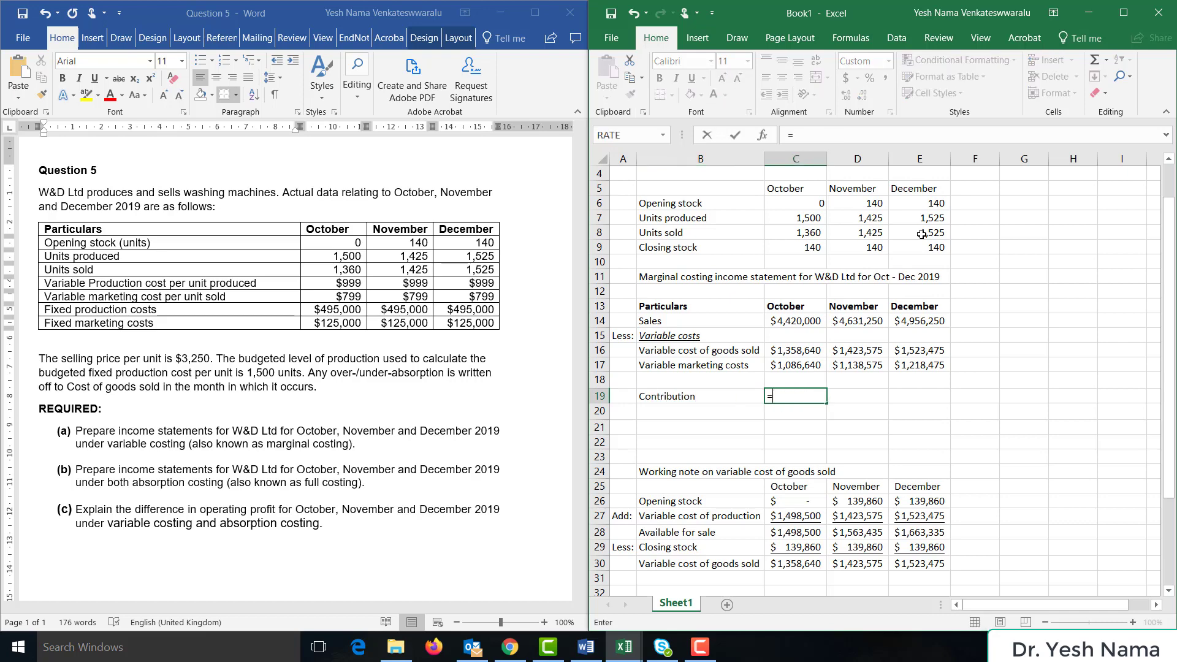
key("Up")
key("Up")
key("Up")
key("Up")
key("Up")
type("-sum(")
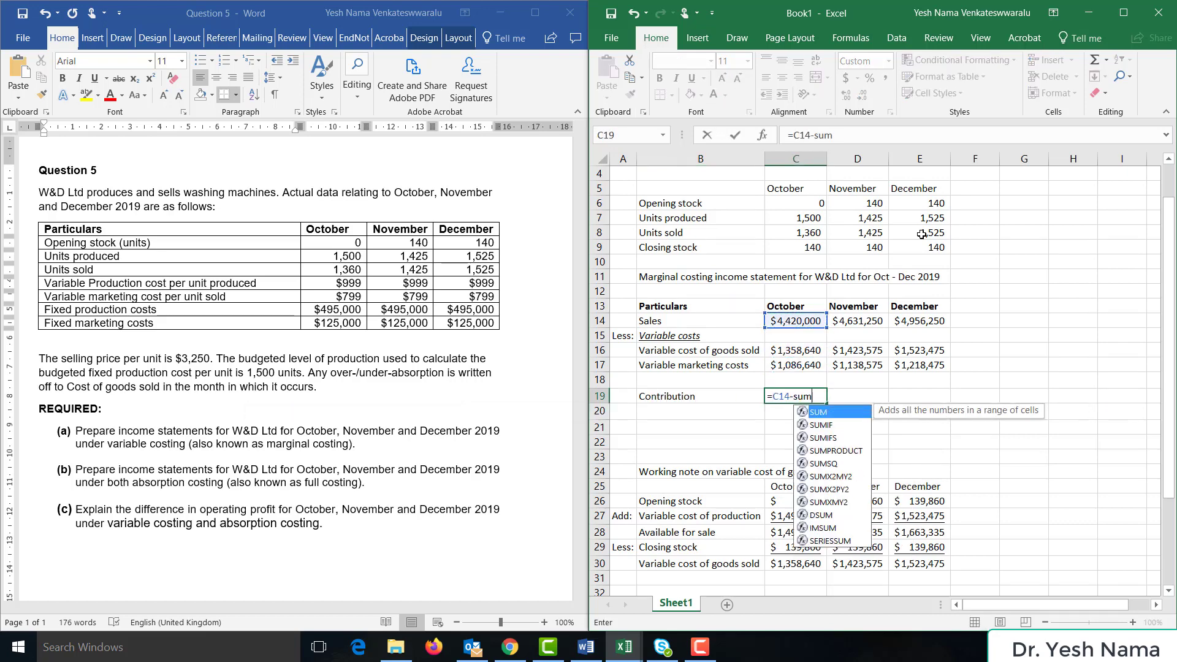
key("Up")
key("Up")
key("shift+Up")
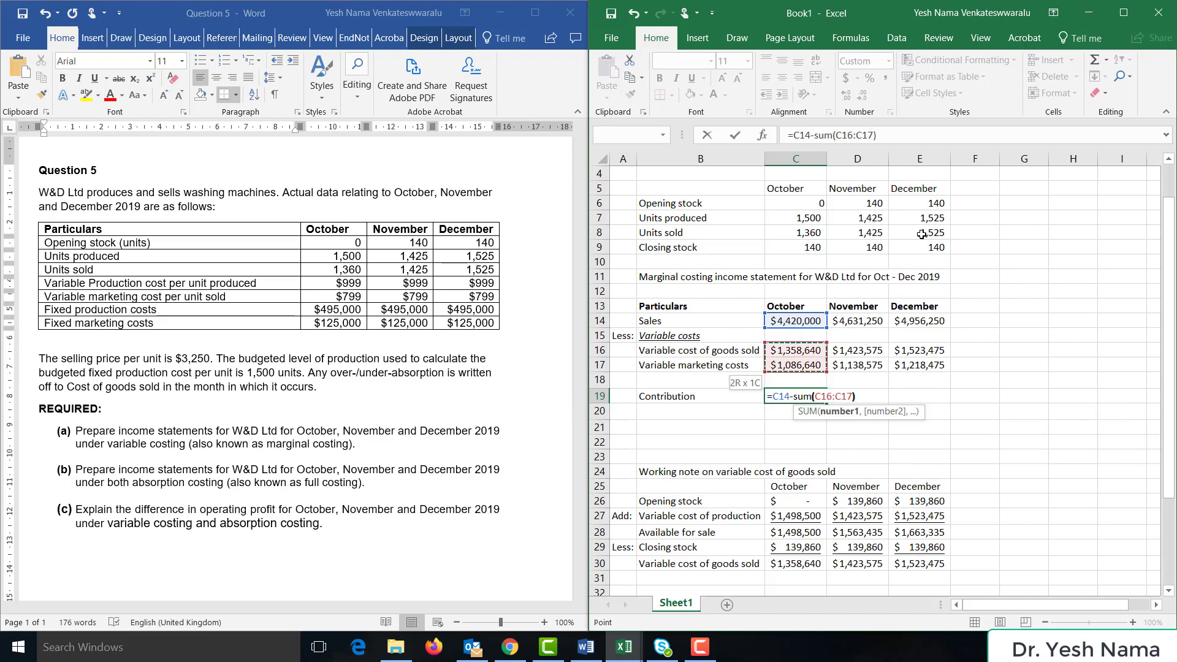
key("Return")
Copy October's contribution formula from C19 to November and December in D19 and E19
key("Up")
key("Right")
key("ctrl+c")
key("Right")
key("ctrl+v")
key("Right")
key("ctrl+v")
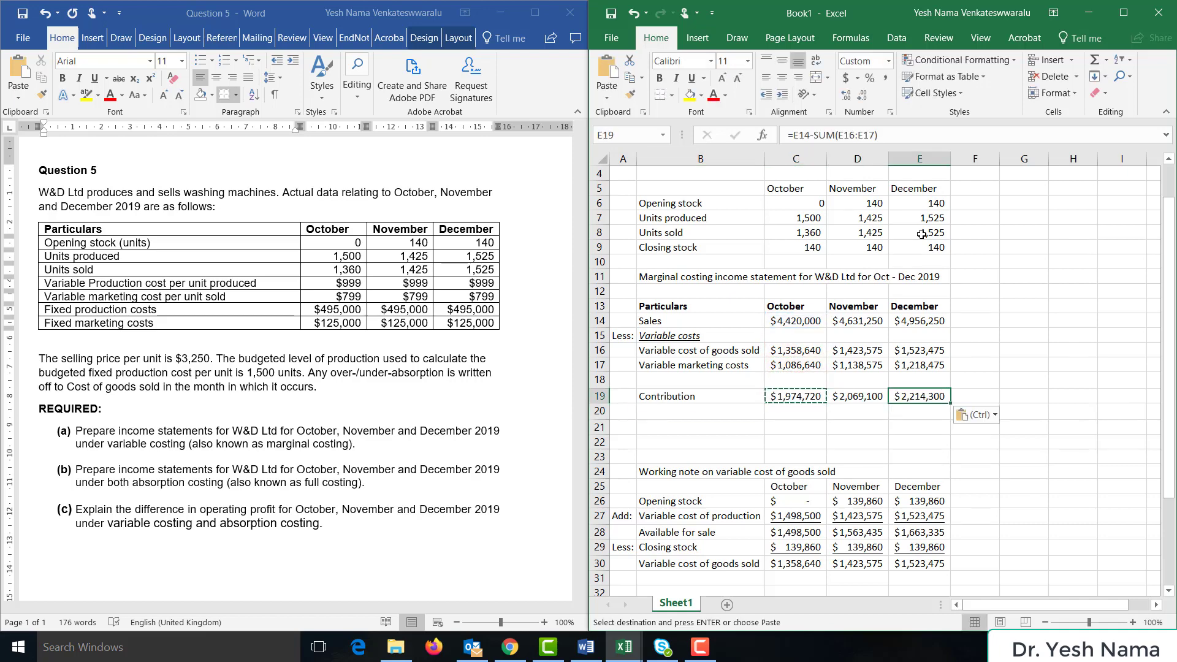
Enter "Less:" in A20 and the subheading "Fixed costs" in B20
key("Down")
key("Home")
type("Less:")
key("Tab")
type("Fixe")
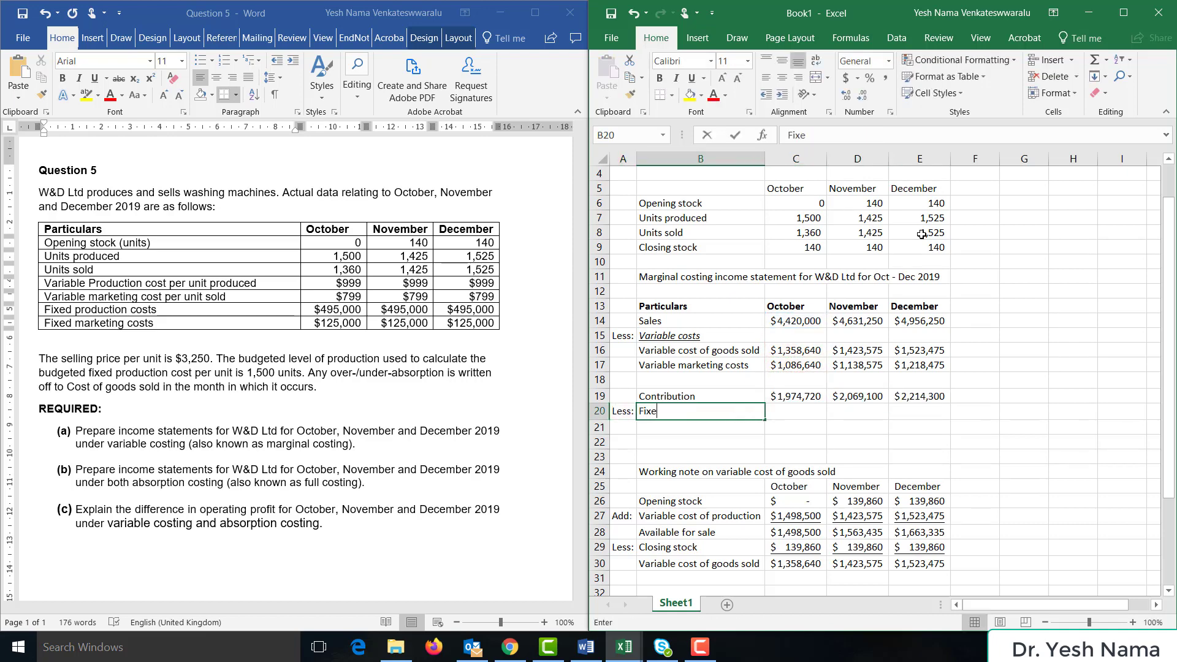
type("d costs")
key("Return")
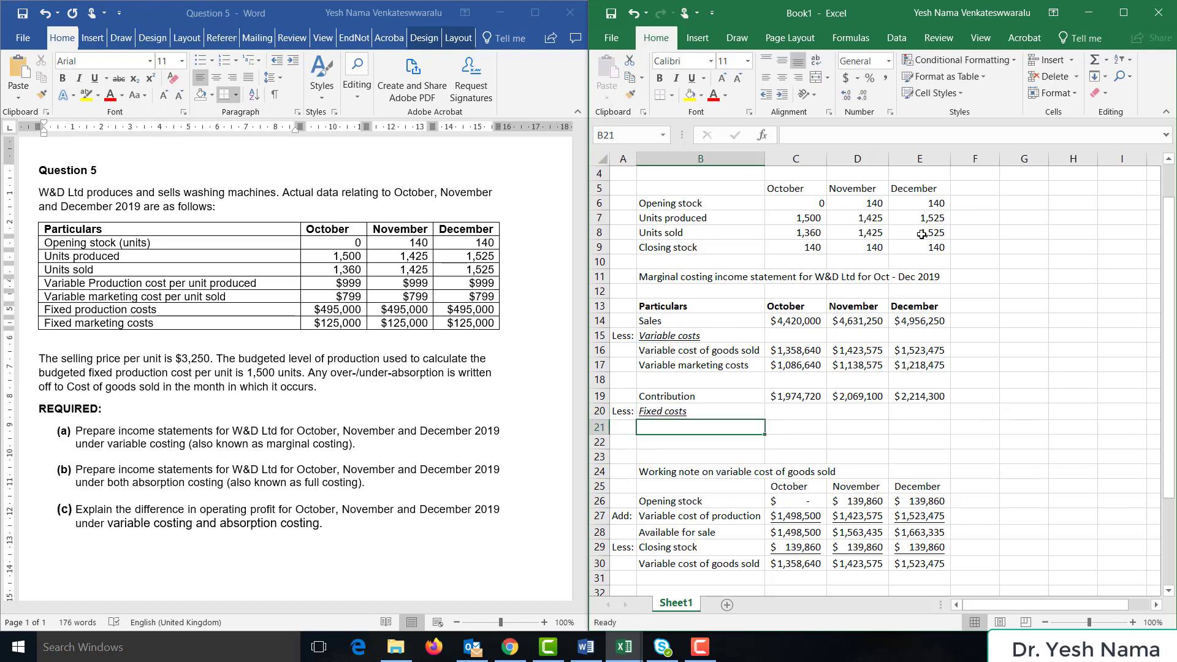
Enter the row labels "Fixed production costs" in B21 and "Fixed marketing costs" in B22
type("Fixe")
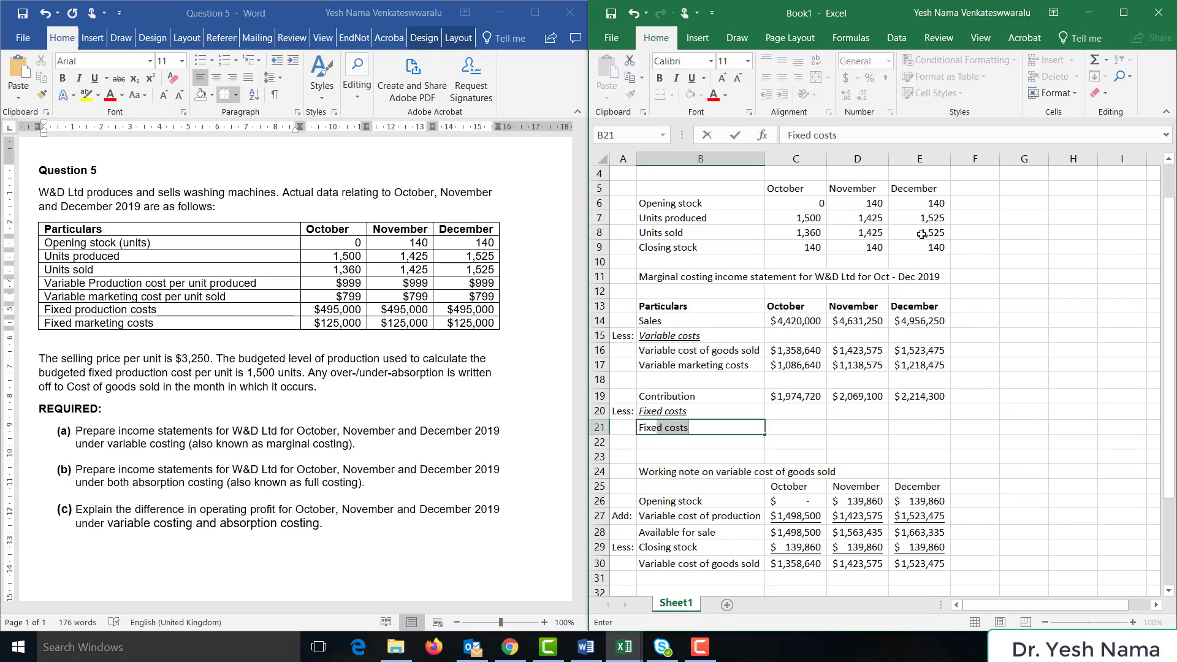
type("d production")
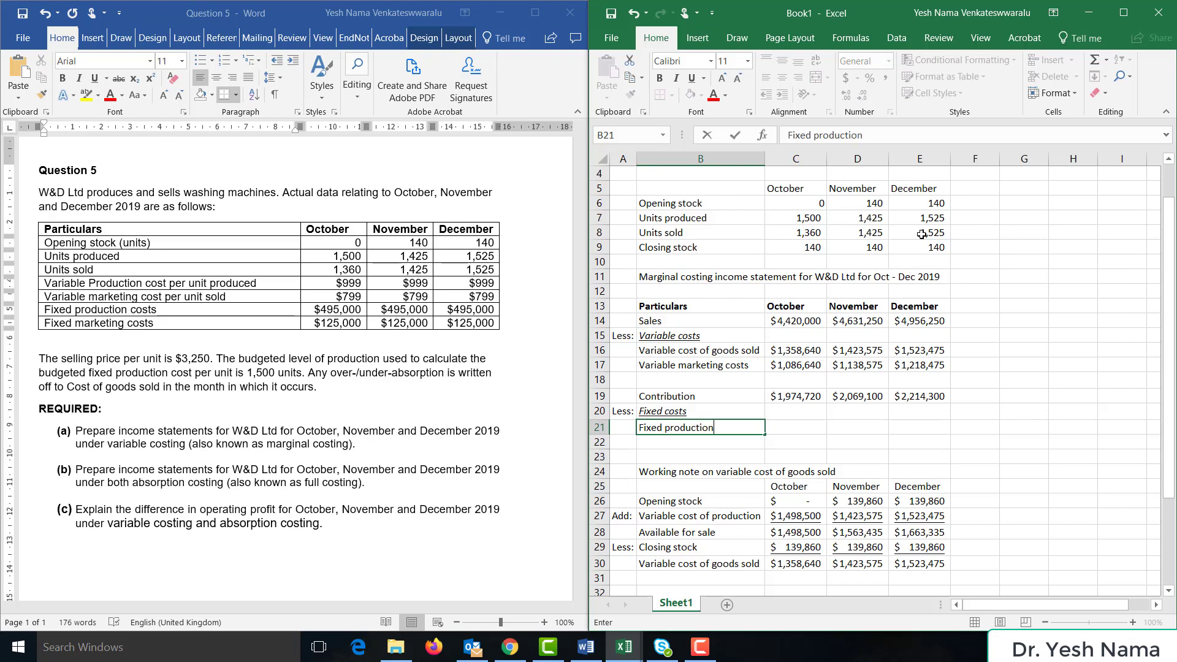
type(" costs")
key("Return")
type("Fi")
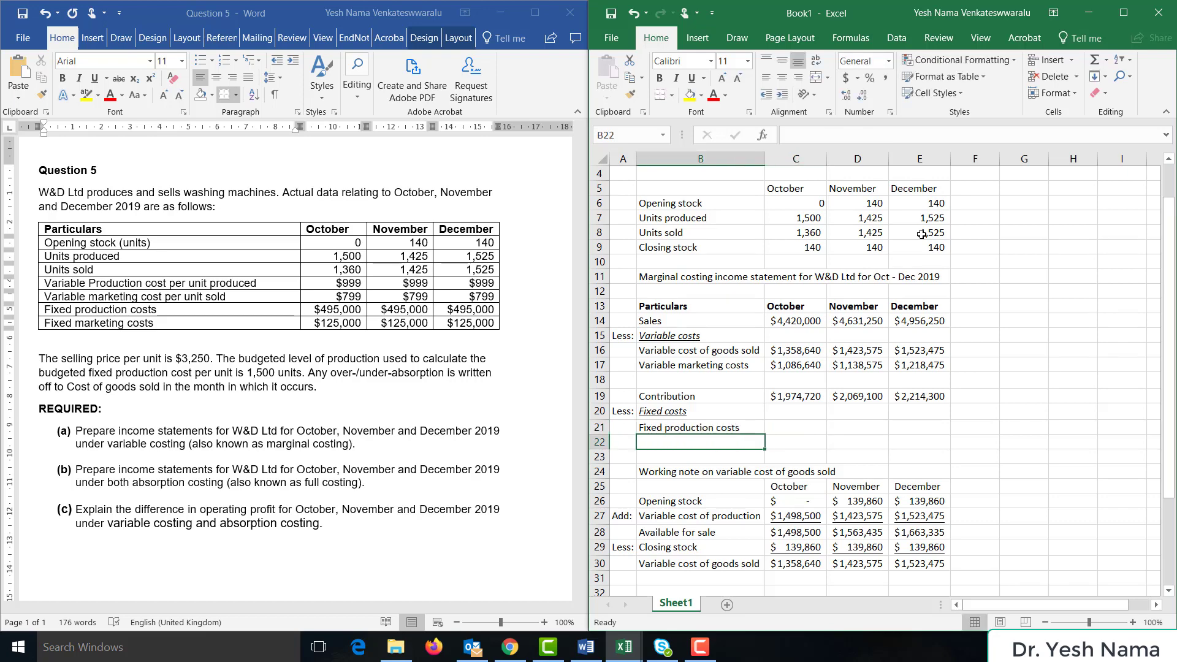
type("xed marketin")
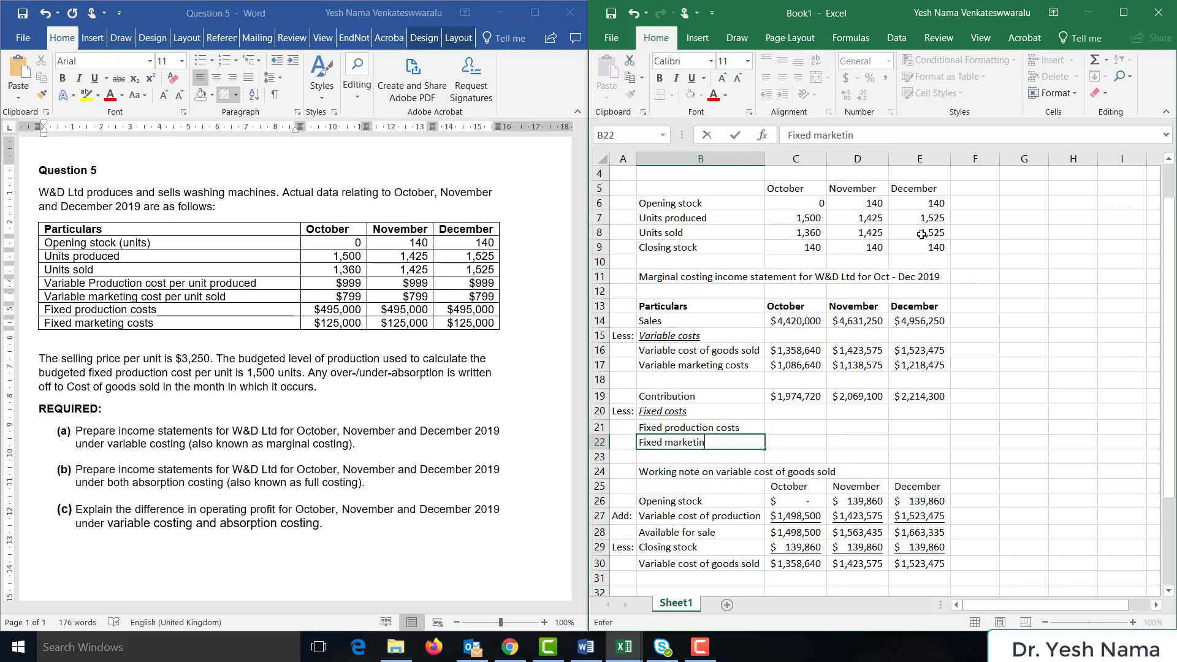
type("g costs")
key("Return")
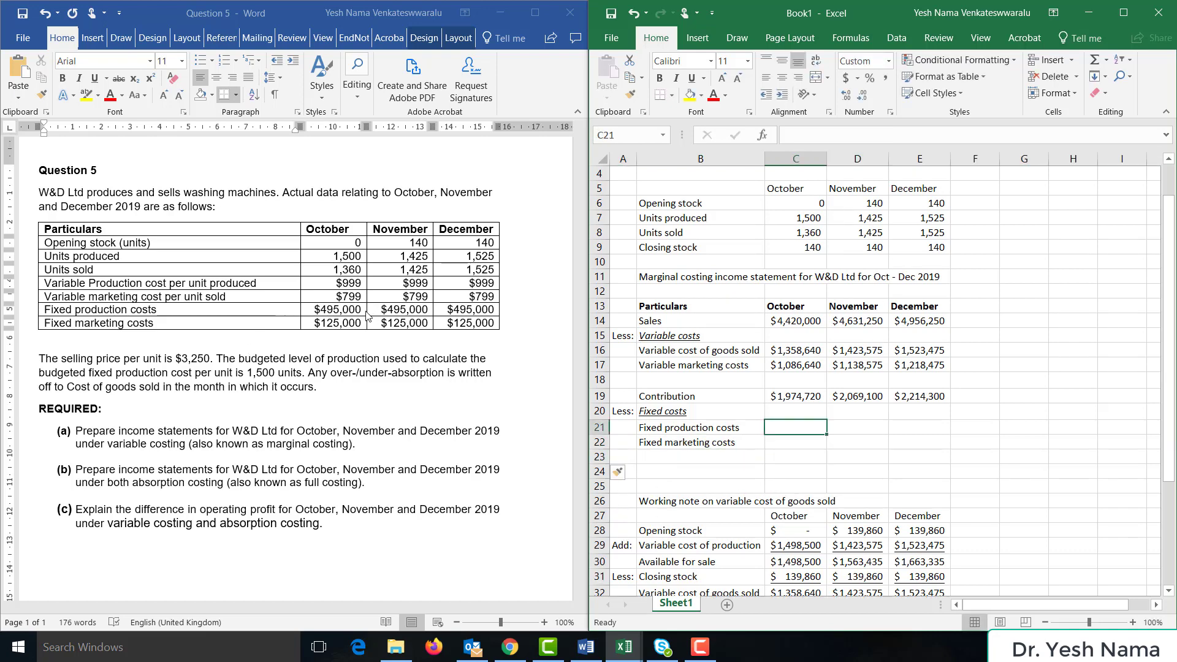
Enter October's fixed production costs as 495000 in C21 and link November and December to it with =C21 and =D21
type("495000")
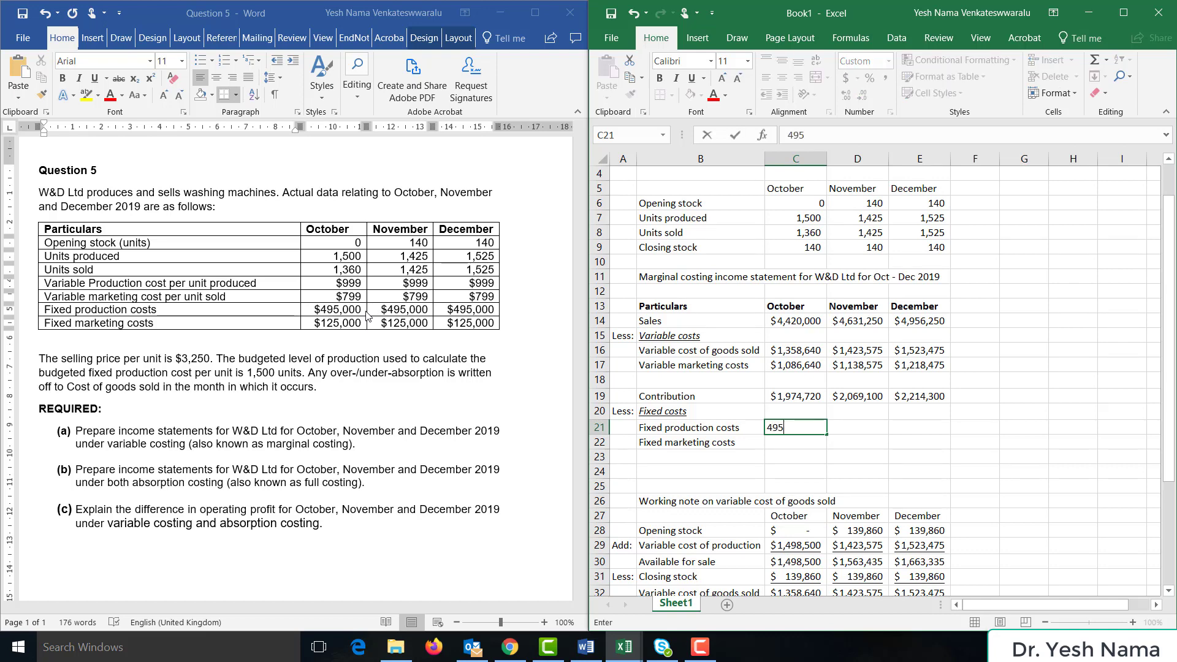
key("Tab")
type("=")
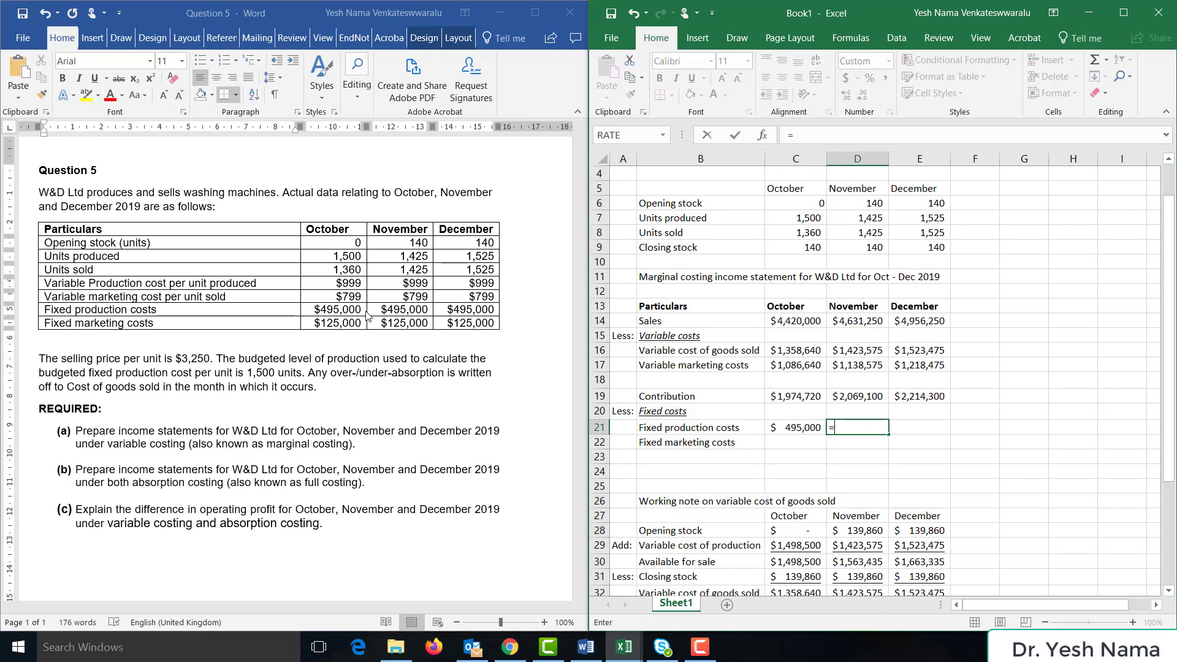
key("Left")
key("Tab")
type("=")
key("Left")
key("Return")
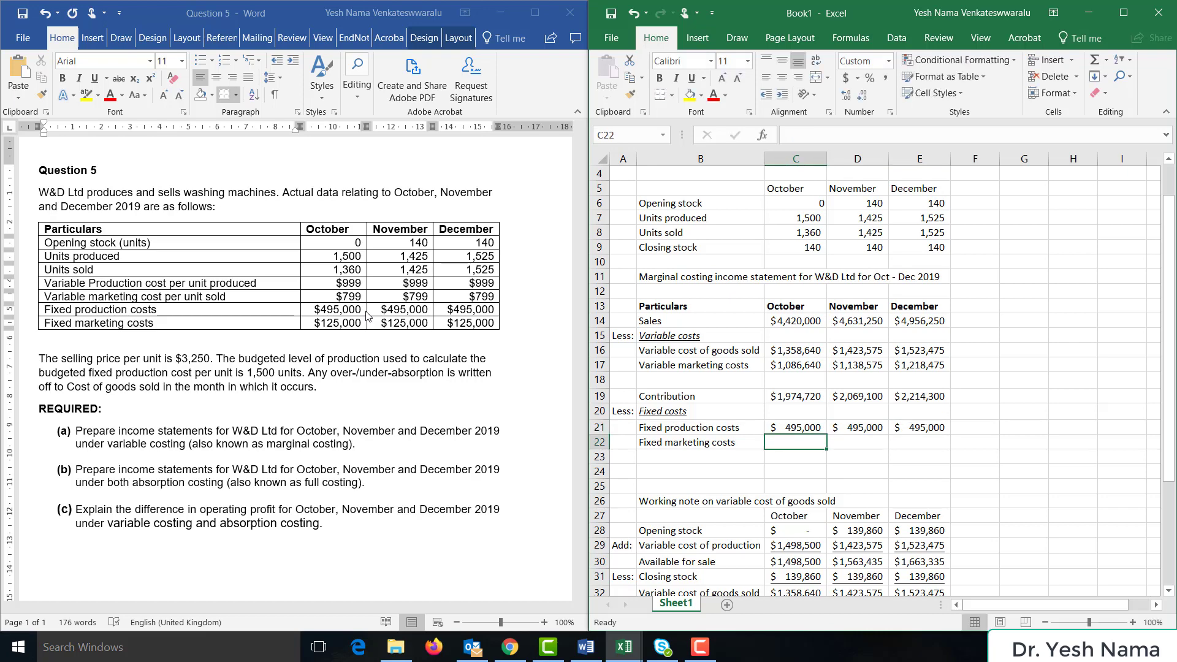
Enter October's fixed marketing costs as 125000 in C22 and link November and December to it with =C22 and =D22
type("125000")
key("Tab")
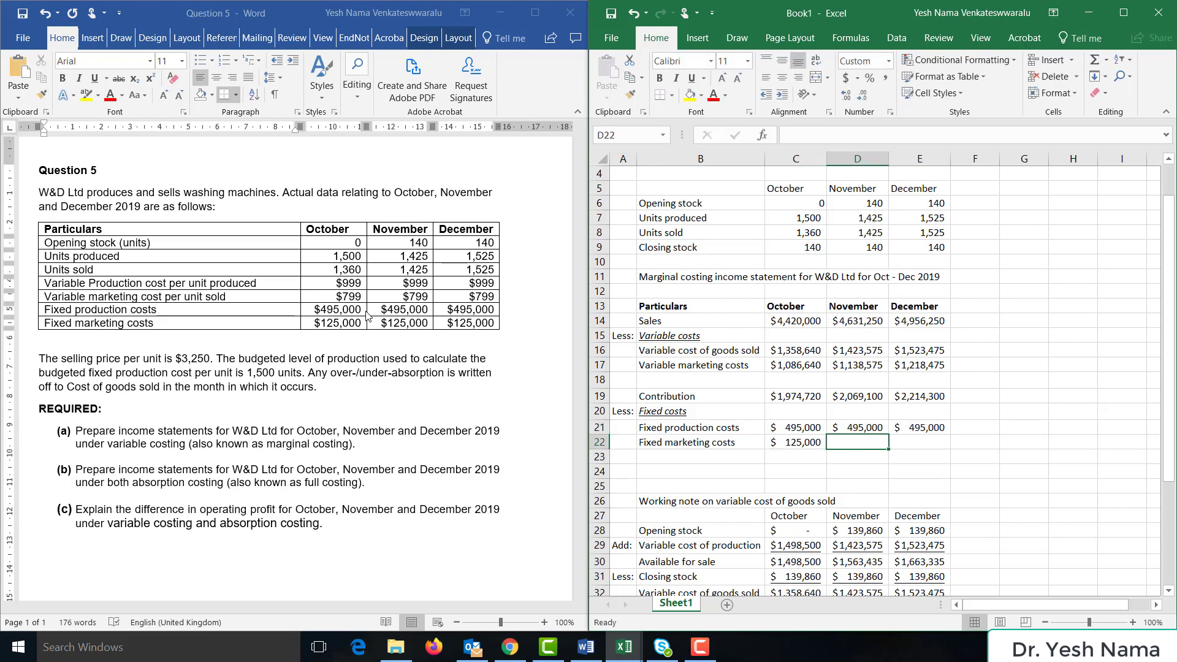
type("=")
key("Left")
key("Tab")
type("=")
key("Left")
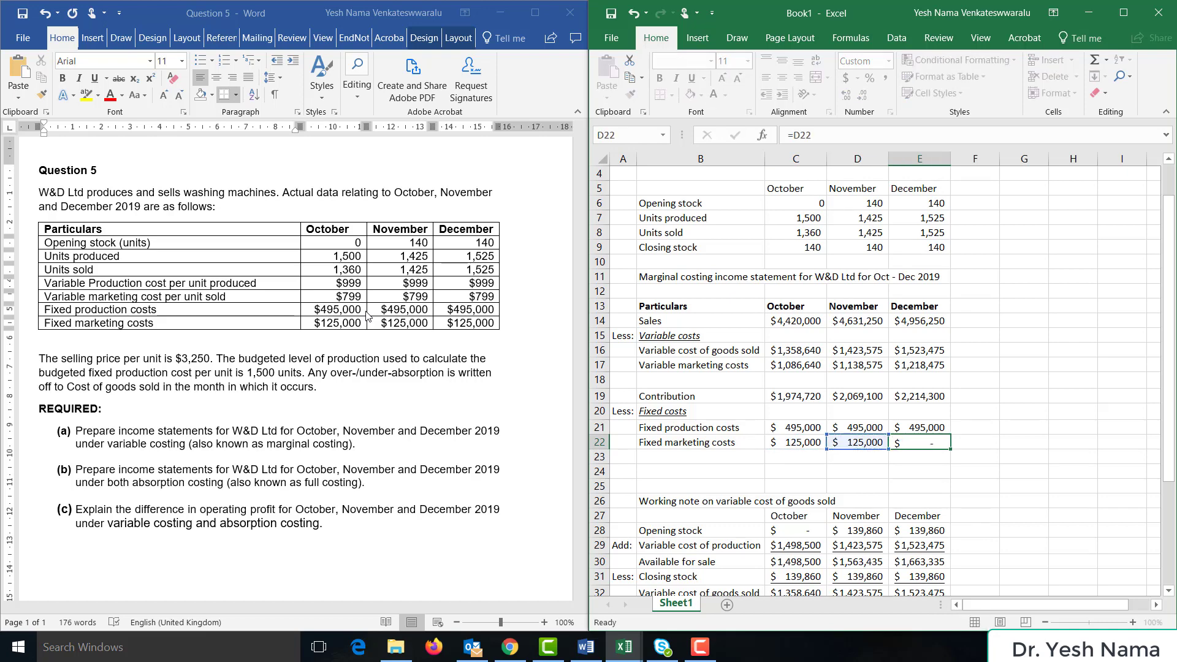
key("Return")
Enter the row label "Operating profit" in B24 of the income statement
key("Left")
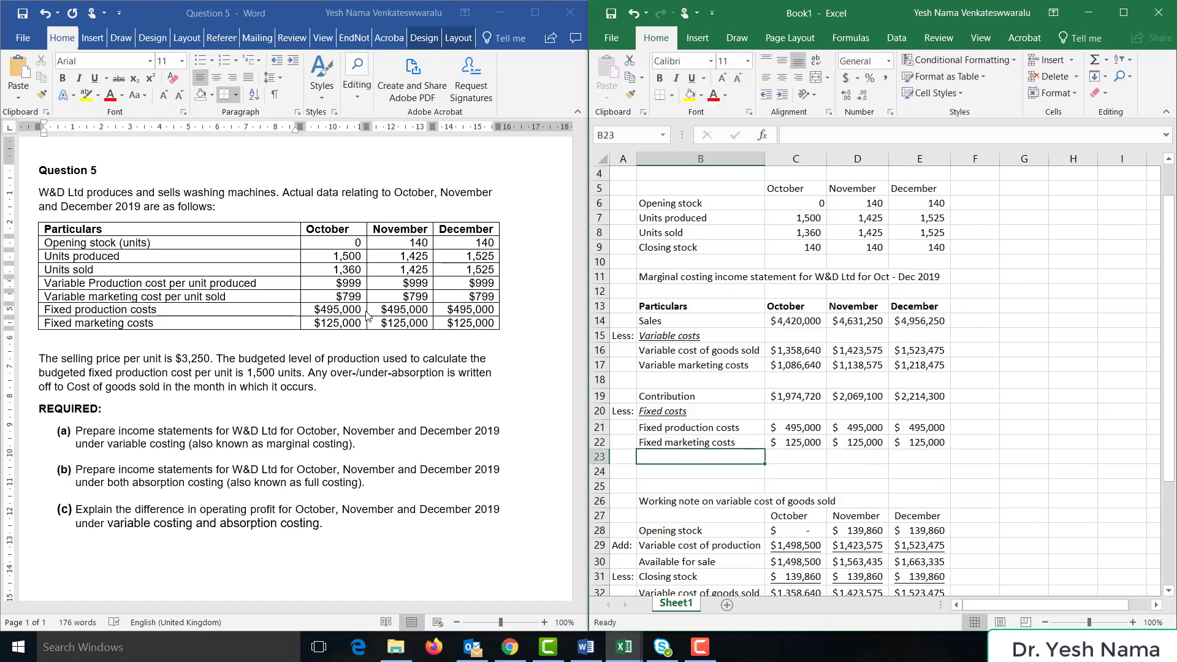
key("Down")
type("Operating")
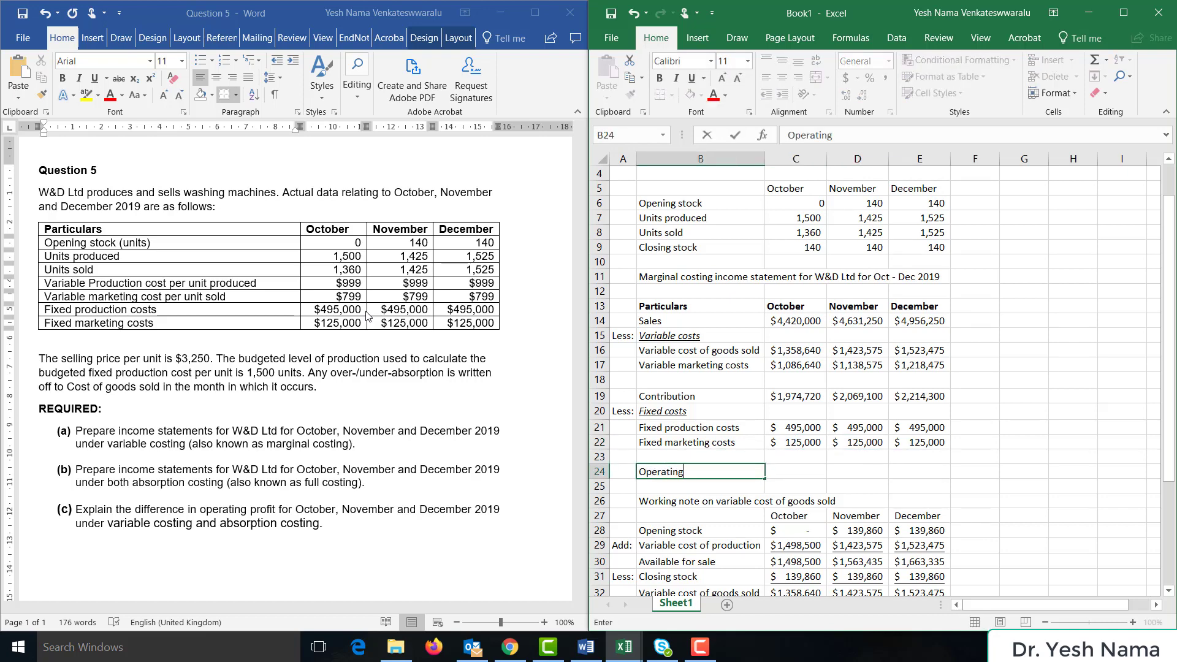
type(" profit")
key("Tab")
Calculate October's operating profit in C24 as contribution less total fixed costs, =C19-SUM(C21:C22)
type("=")
key("Up")
key("Up")
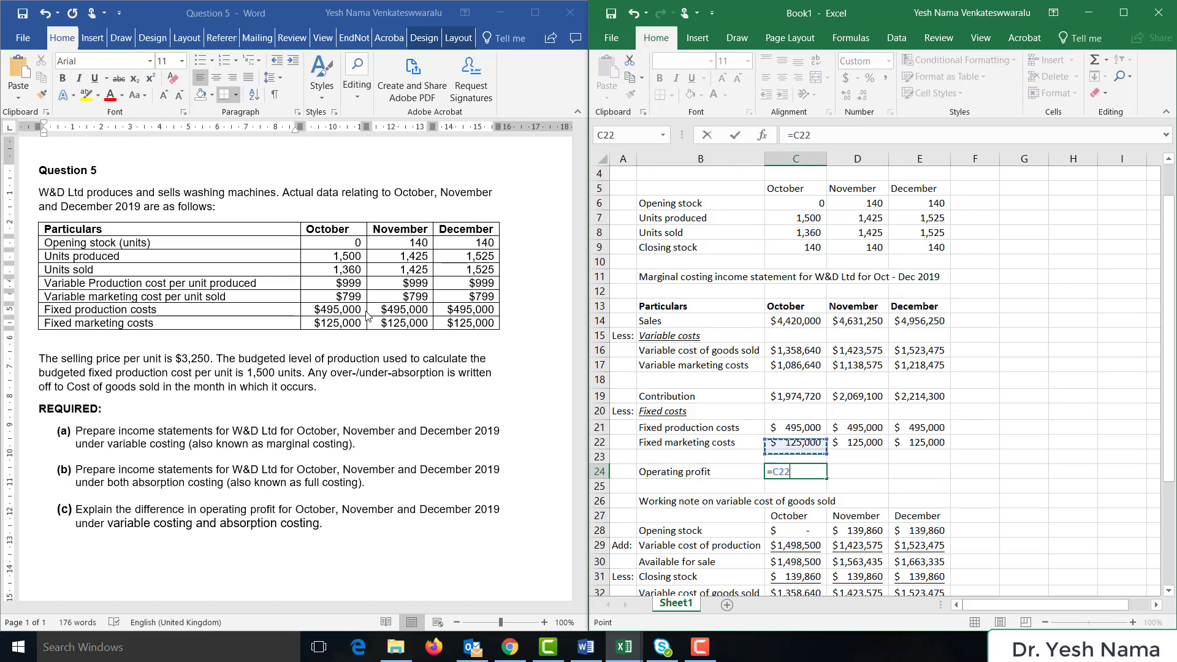
key("Up")
key("Up")
key("Up")
type("-")
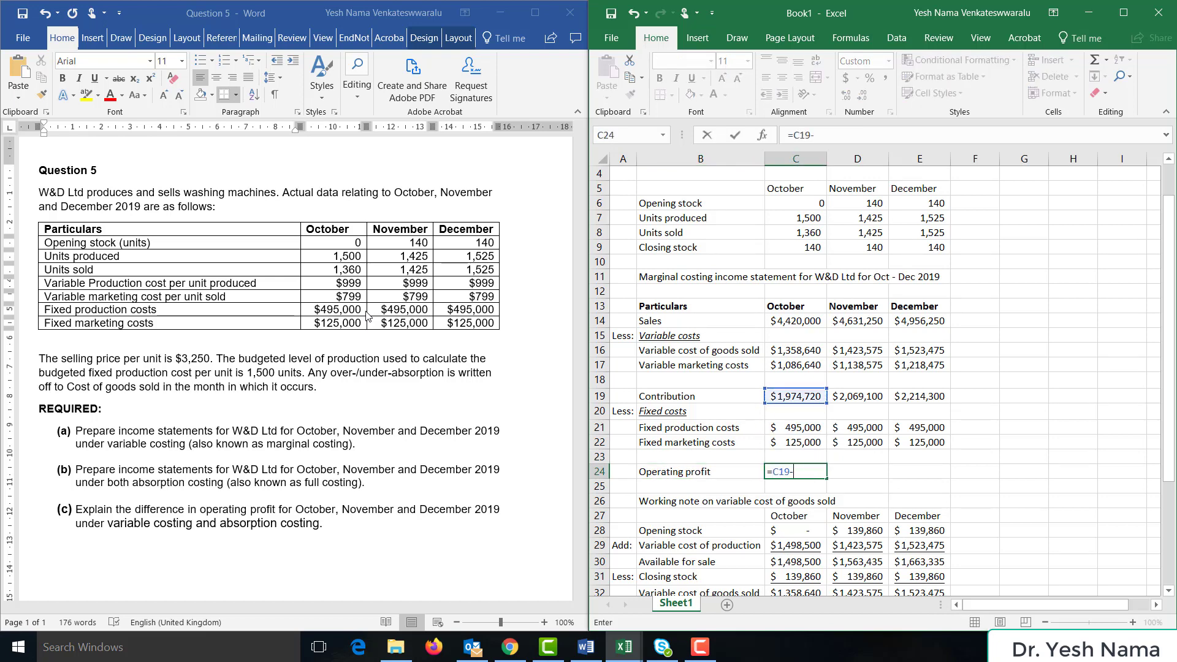
type("sum(")
key("Up")
key("Up")
key("shift+Up")
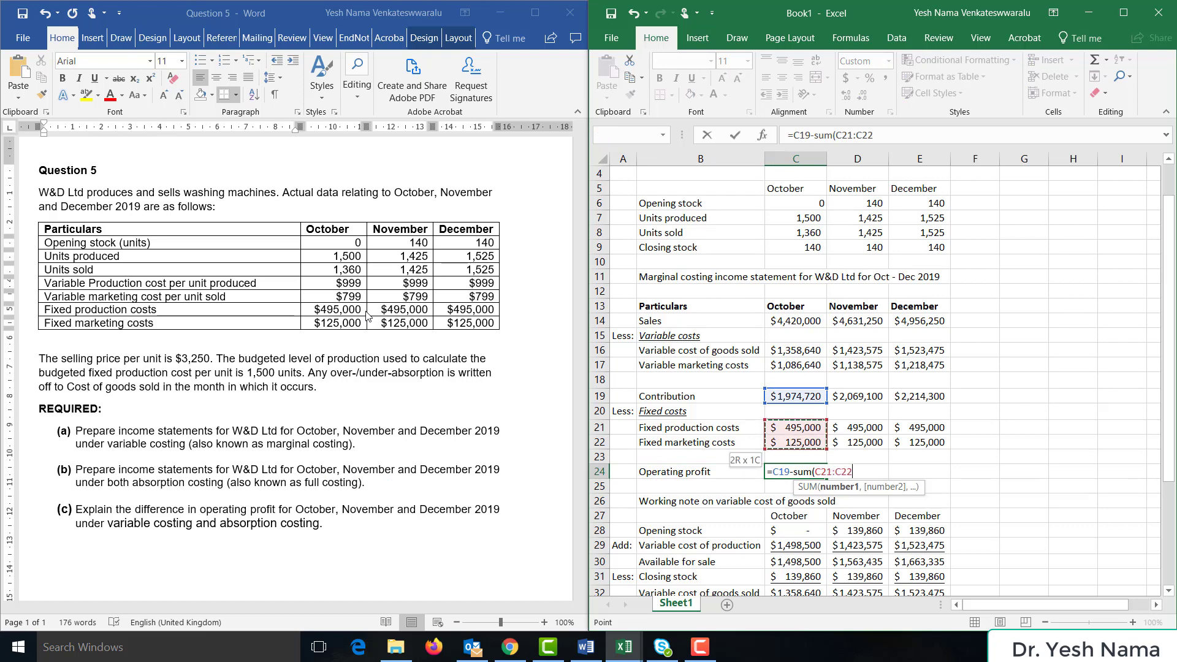
key("ctrl+Return")
Copy October's operating profit formula from C24 to November and December in D24 and E24
key("ctrl+c")
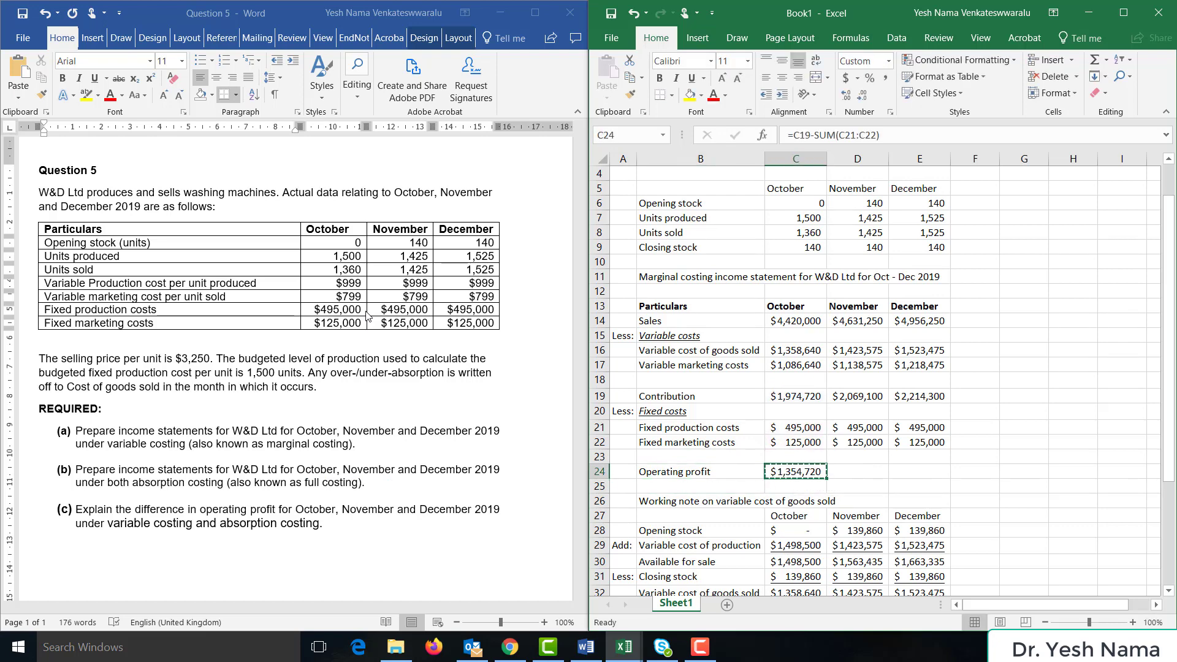
key("Right")
key("ctrl+v")
key("Right")
key("ctrl+v")
key("Escape")
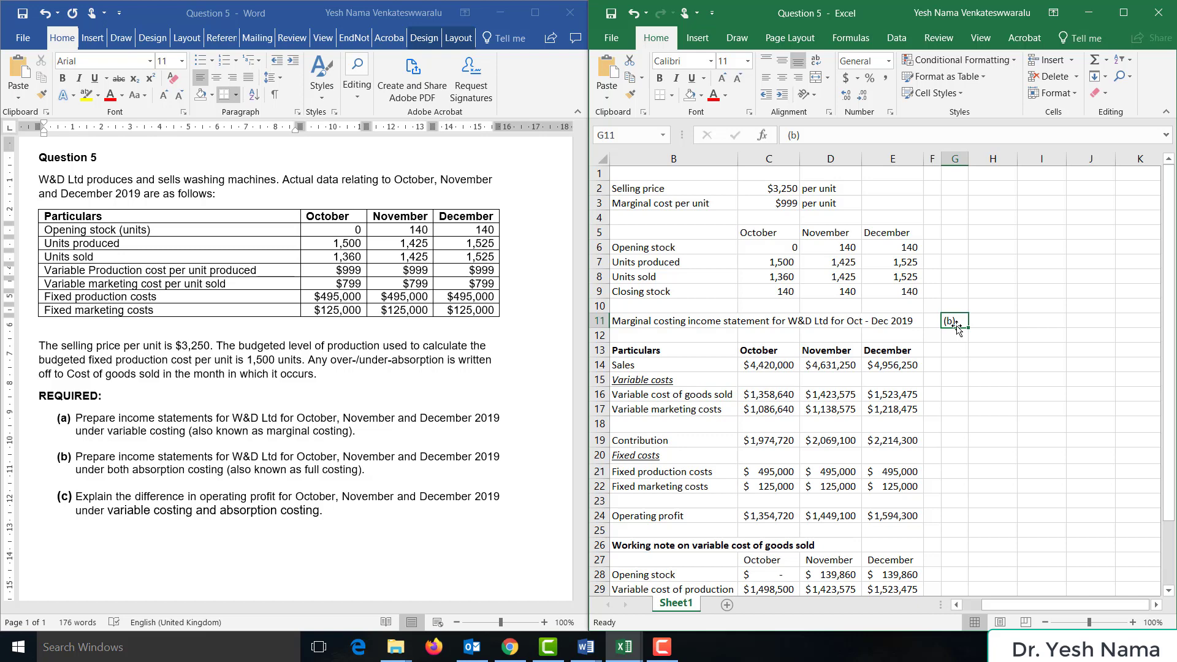
Label H2 "Full manufacturing cost per unit" and H3 "Variable manufacturing cost per unit", with 999 as the variable cost in L3
left_click(1003, 191)
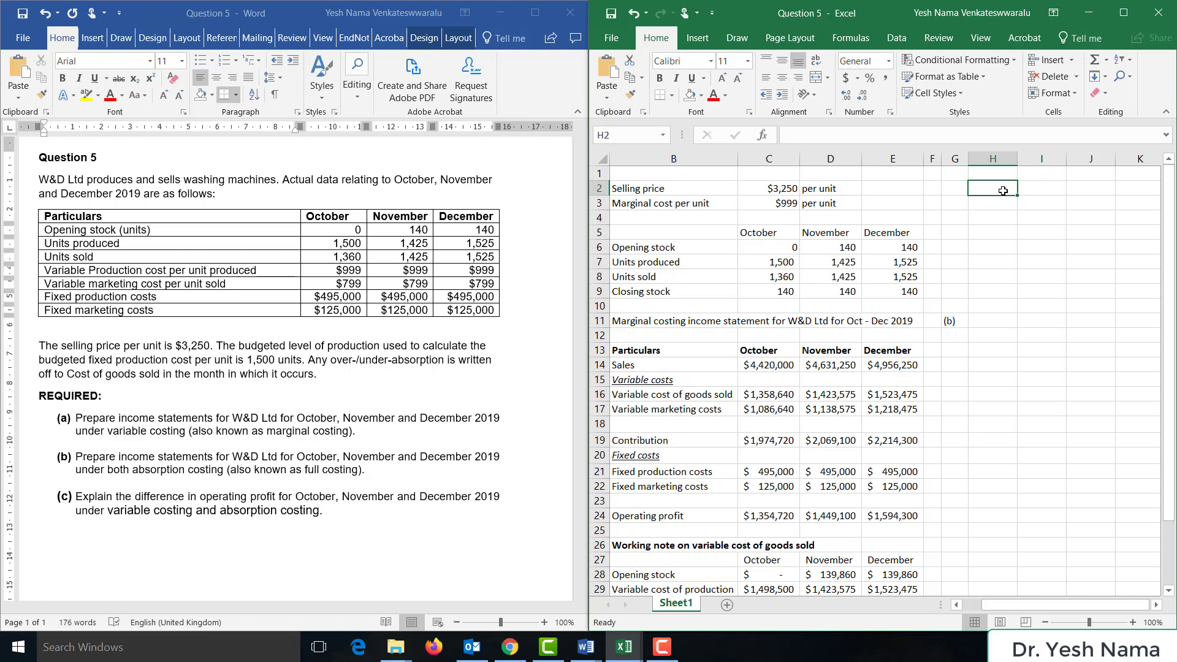
key("Down")
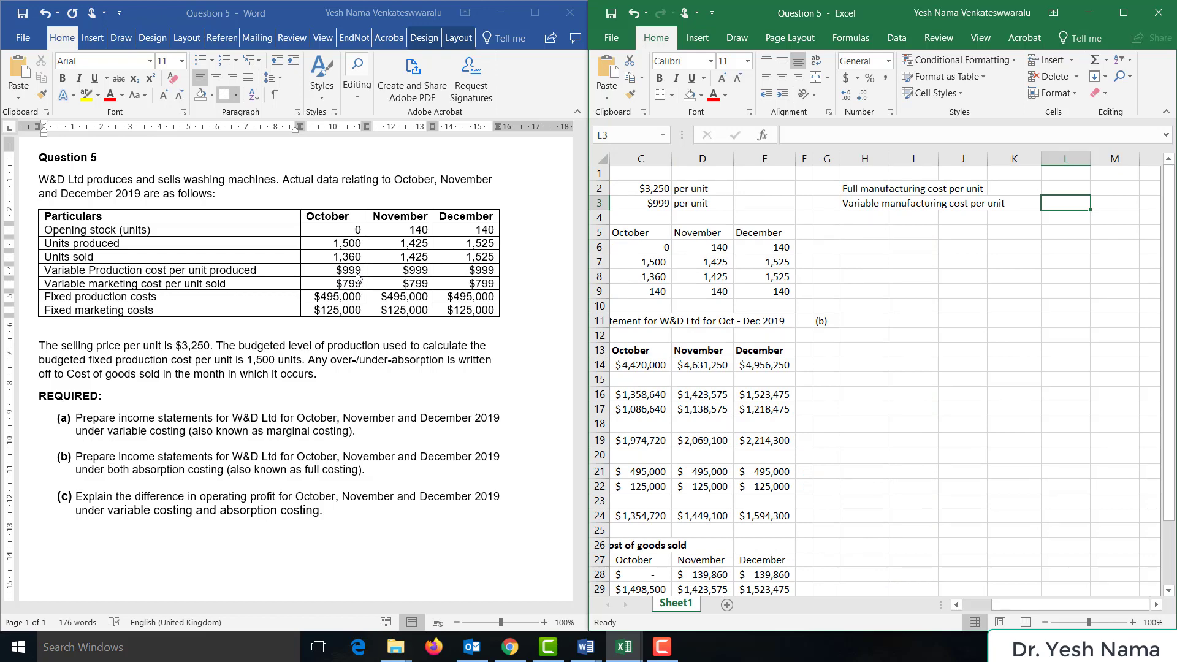
type("999")
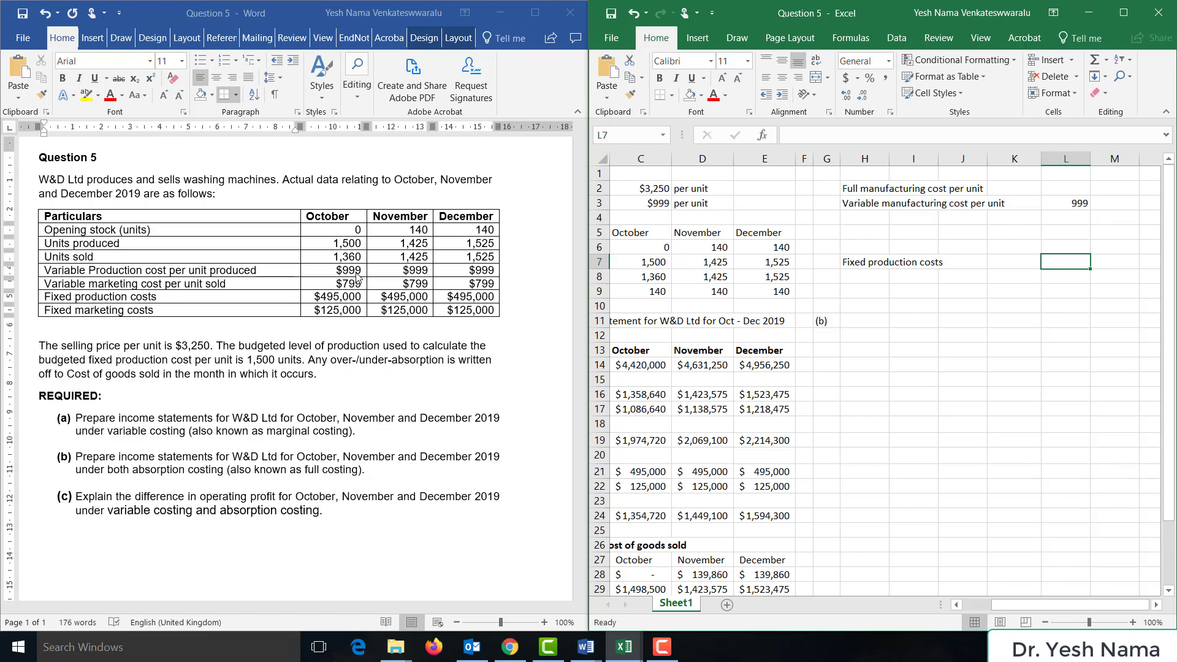
Enter the fixed production costs as 495000 in L7 with the note "per month" in M7
type("495000")
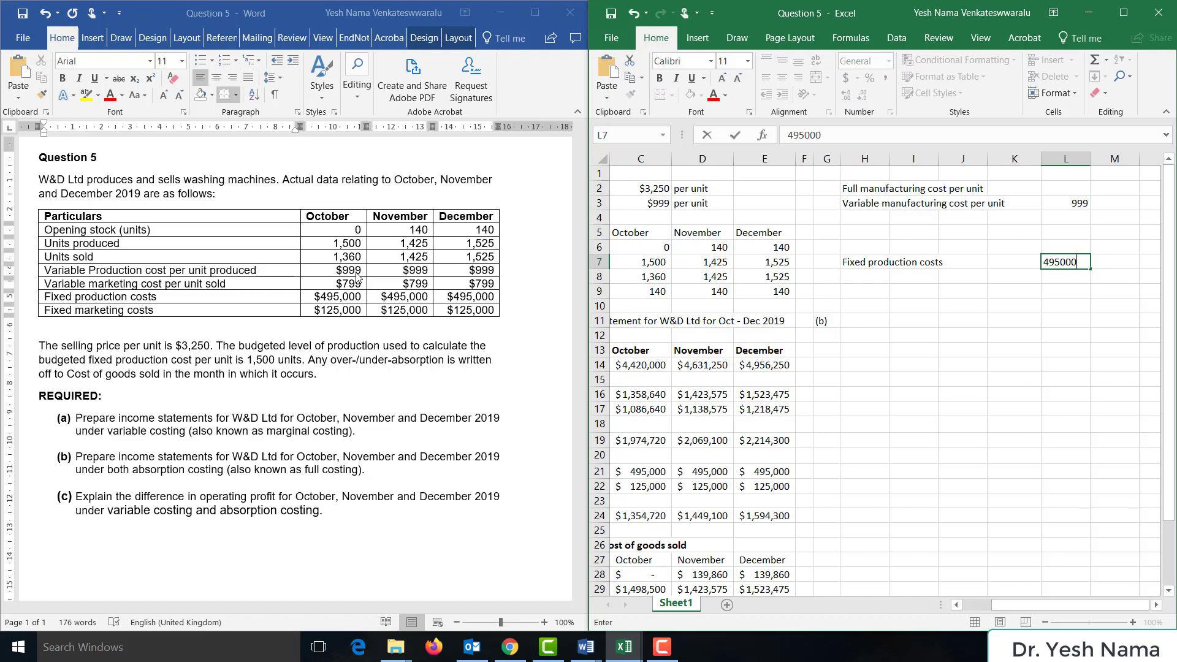
key("Tab")
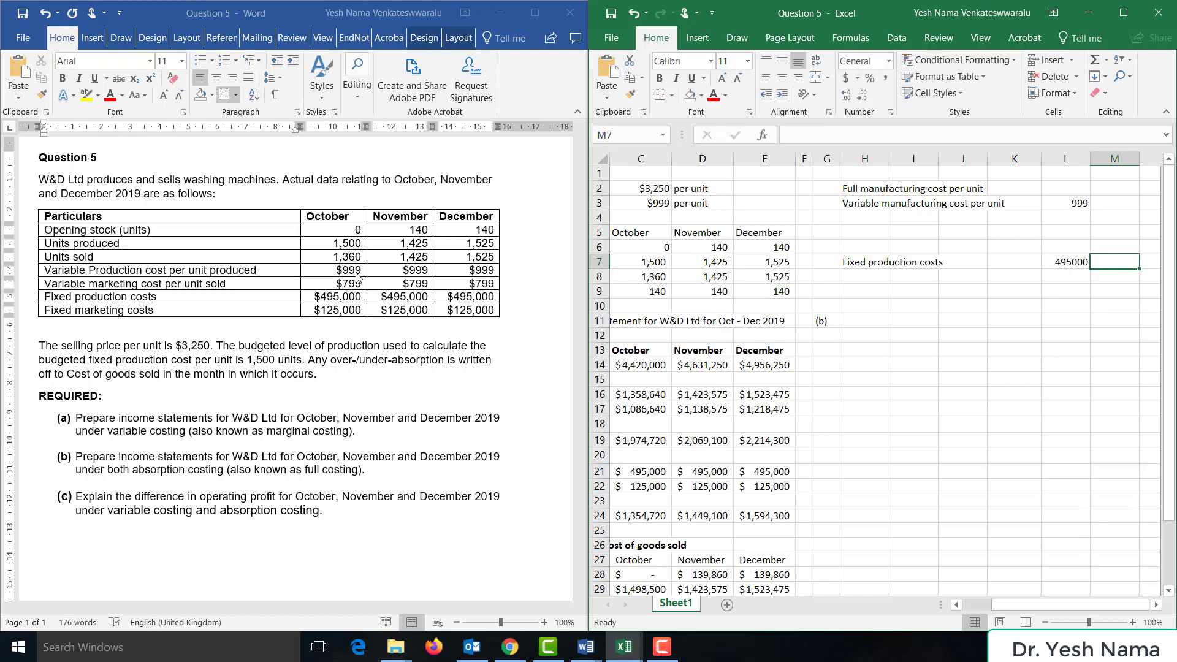
type("per month")
key("Return")
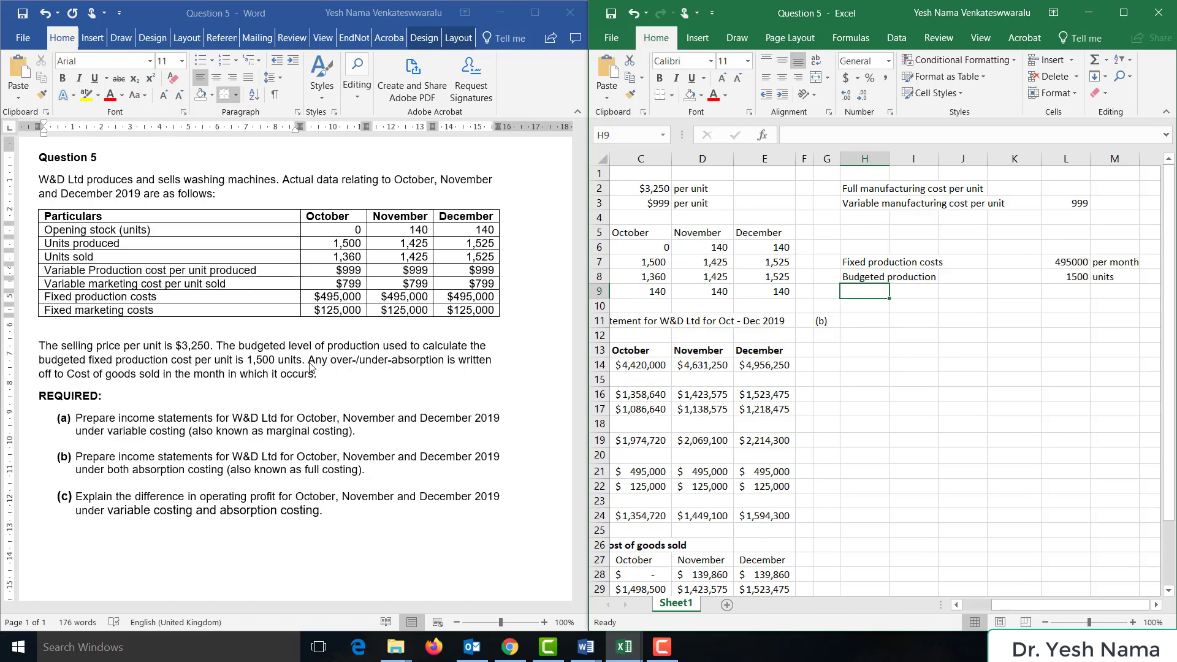
Label H9 "Fixed cost per unit" and calculate it in L9 as fixed production costs divided by budgeted production, =L7/L8
type("Fixed cost per u")
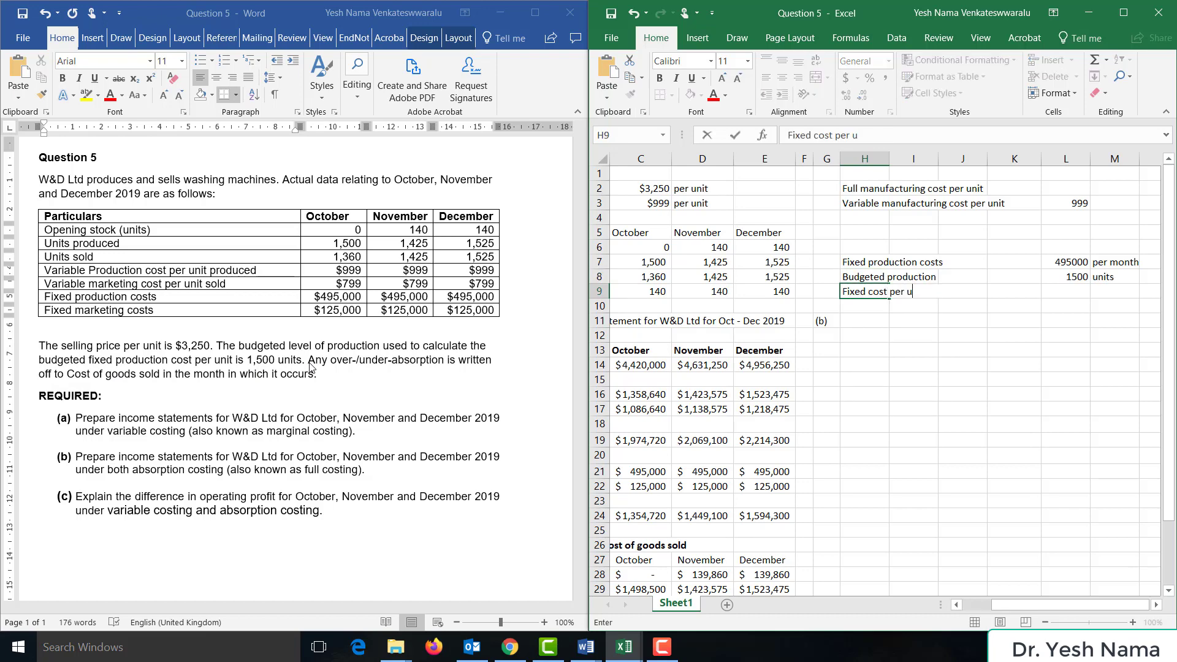
type("nit")
key("Right")
key("Right")
key("Right")
key("Right")
type("=")
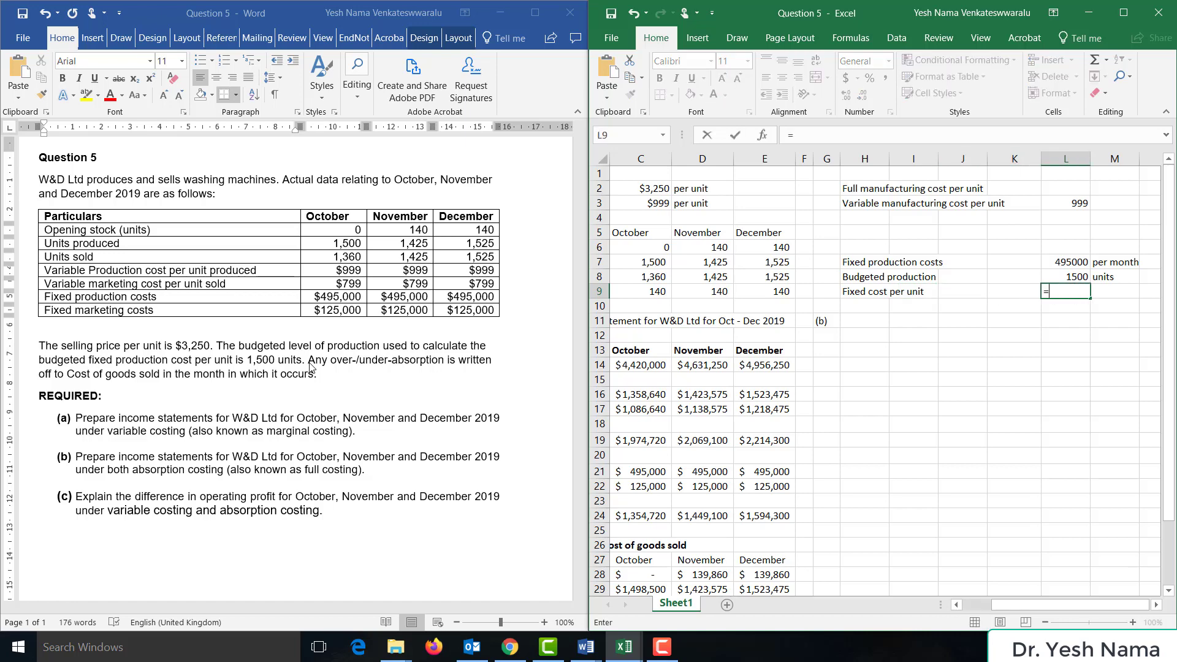
key("Up")
key("Up")
type("/")
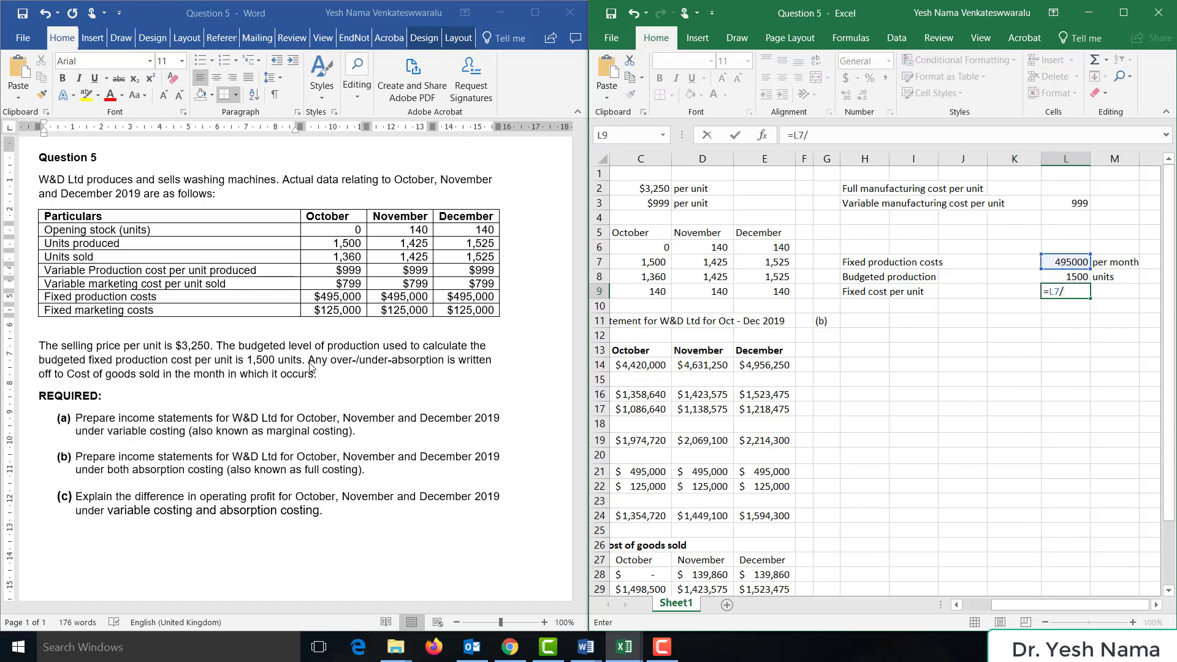
key("Up")
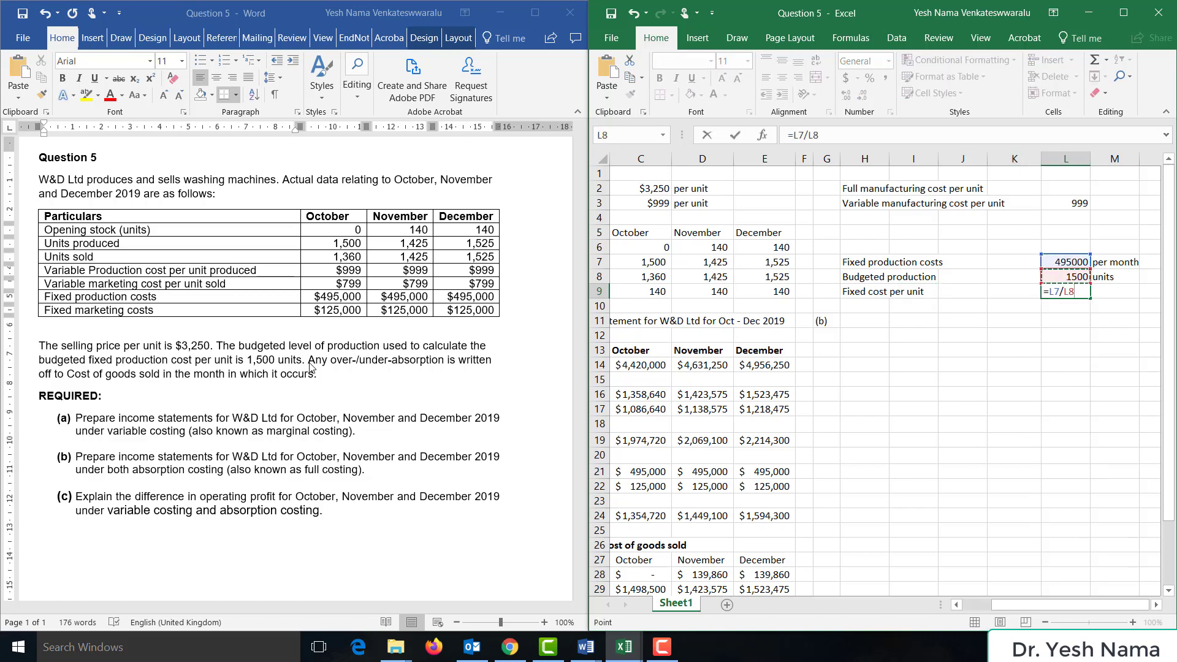
key("Return")
key("Up")
key("Left")
key("Left")
key("Left")
key("Left")
key("Right")
key("Right")
key("Right")
key("Right")
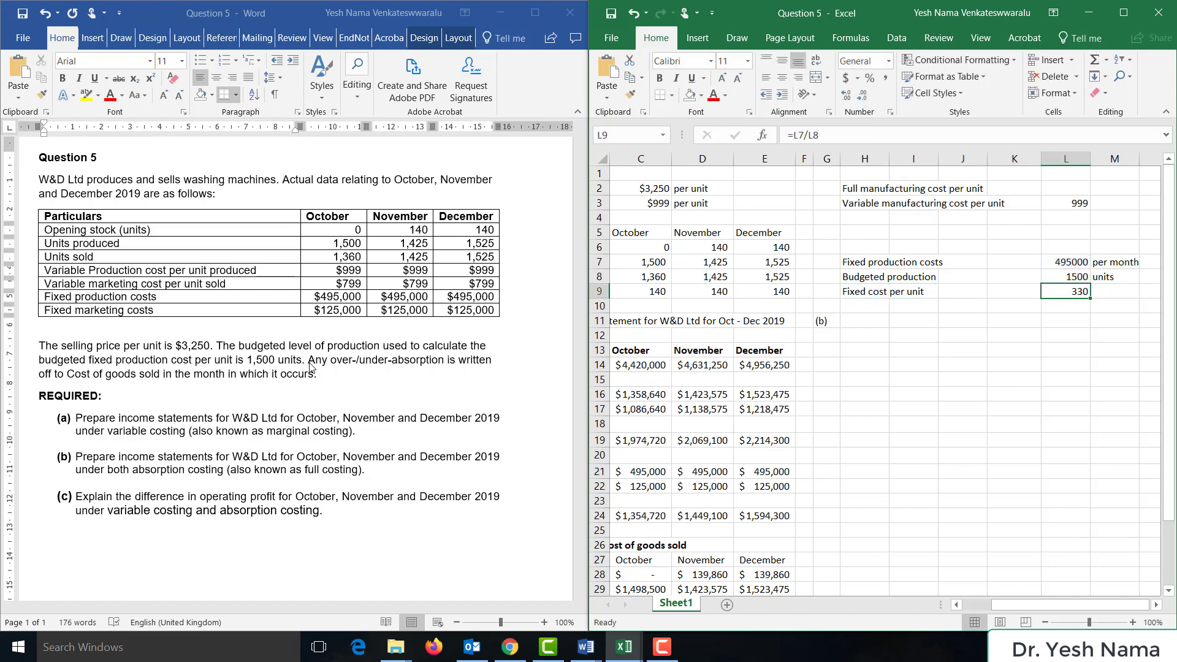
Label H4 "Fixed manufacturing cost per unit" and link L4 to the fixed cost per unit in L9
left_click(861, 220)
type("Fixed m")
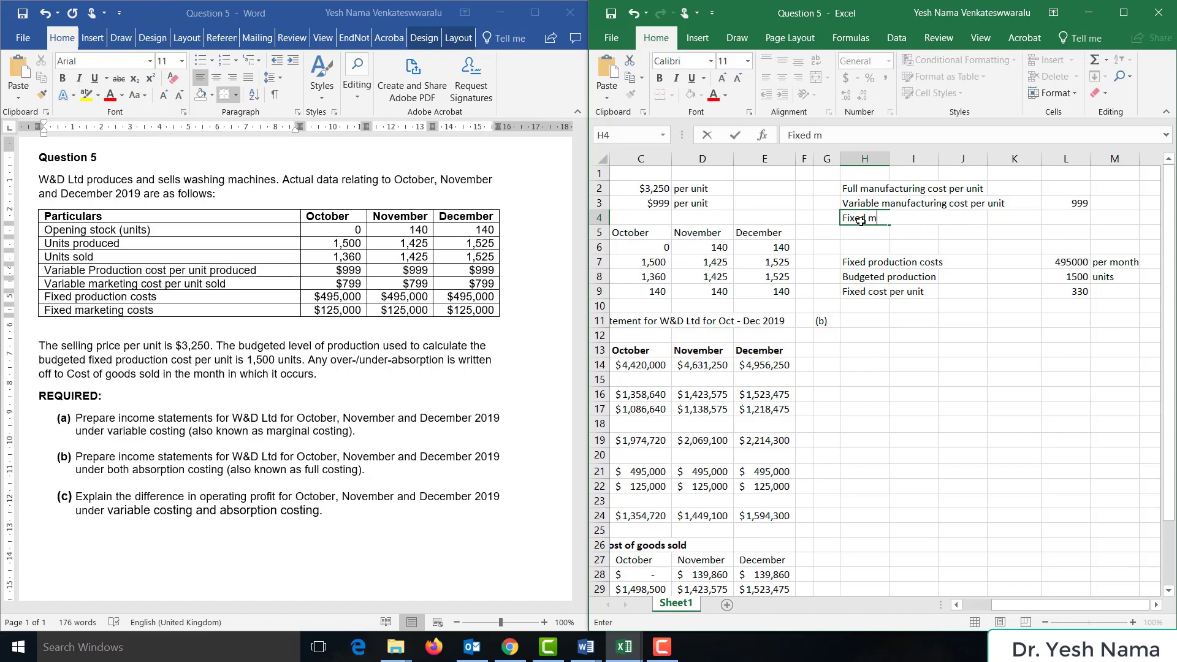
type("anufacturing co")
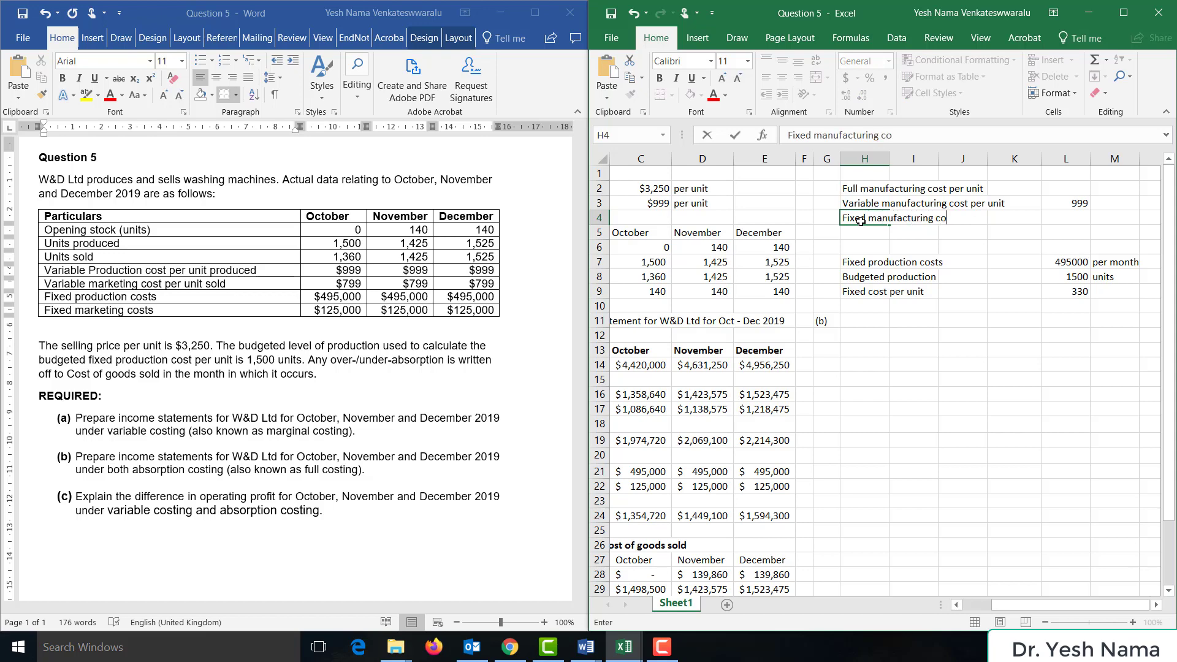
type("st per unit")
key("Tab")
key("Tab")
key("Tab")
key("Tab")
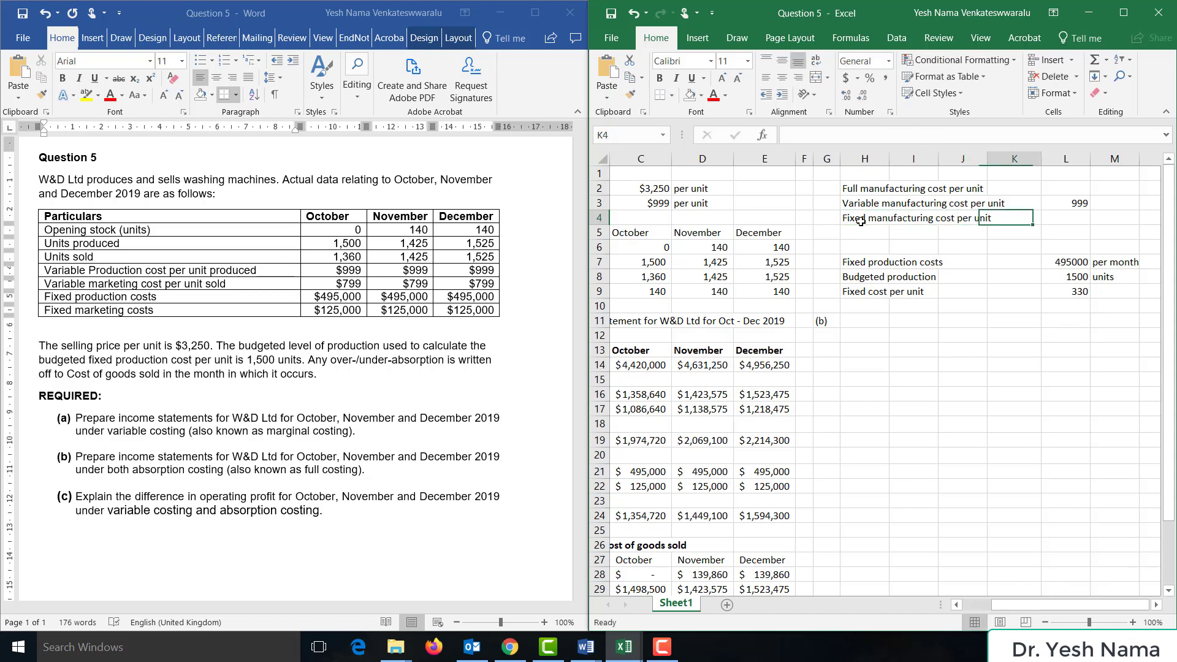
type("-")
key("BackSpace")
type("=")
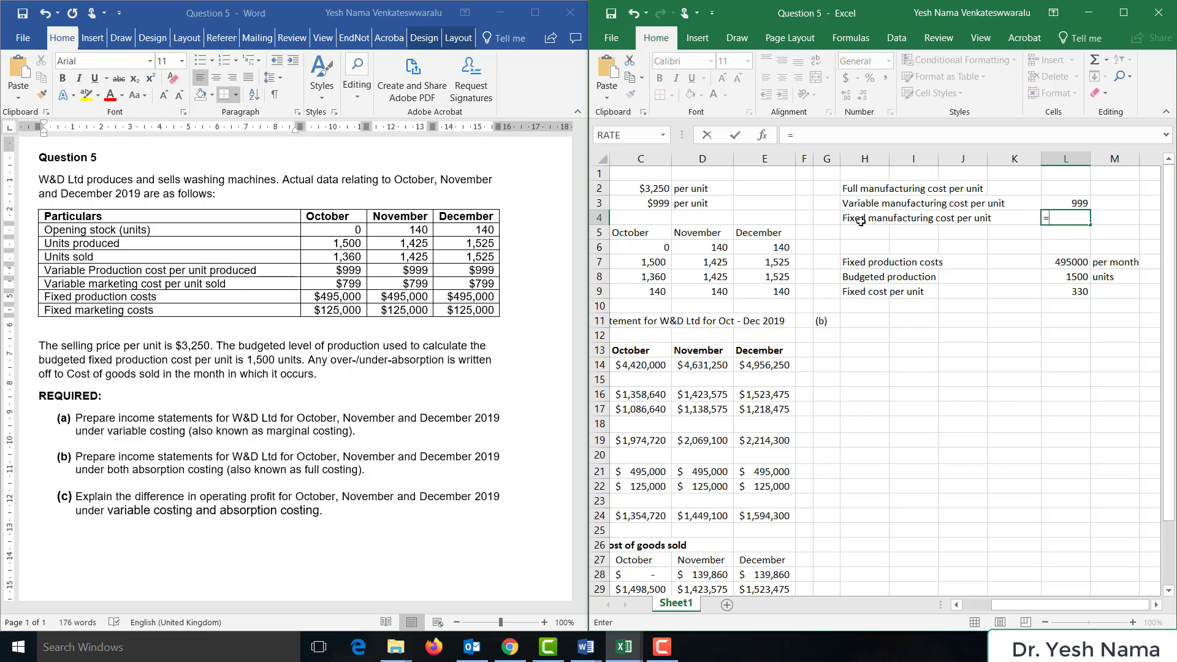
key("Down")
key("Down")
key("Down")
key("Down")
key("Down")
key("Return")
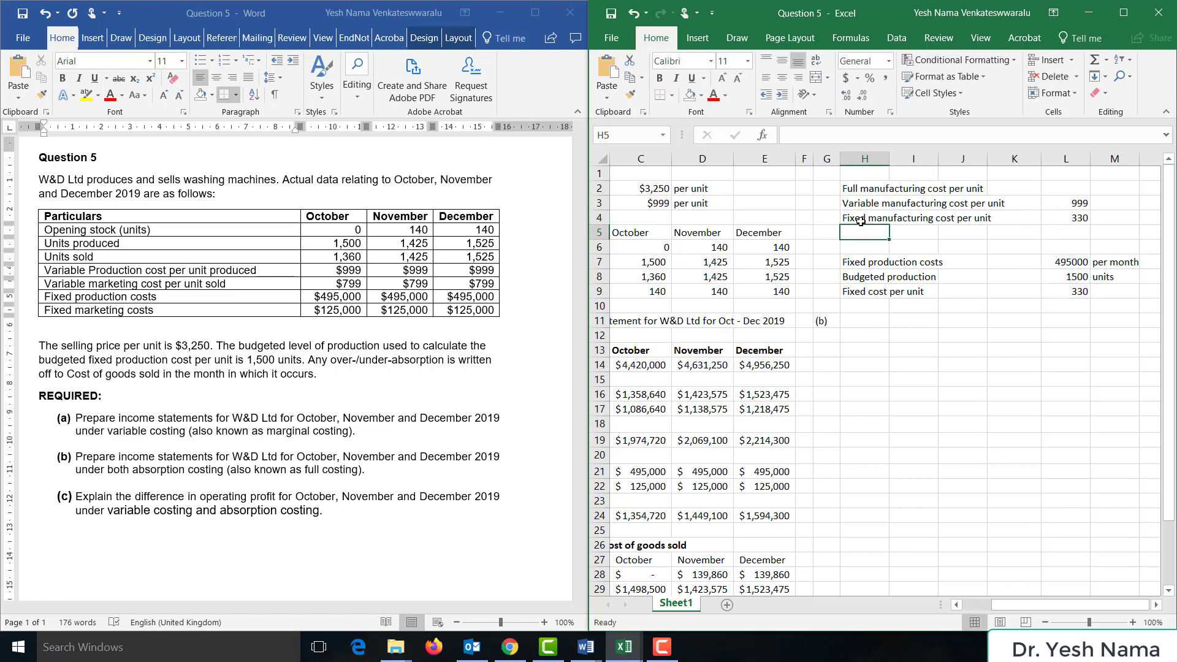
Check the full manufacturing cost formula in L5 and the variable manufacturing cost entry in L3
key("Down")
key("Down")
key("Down")
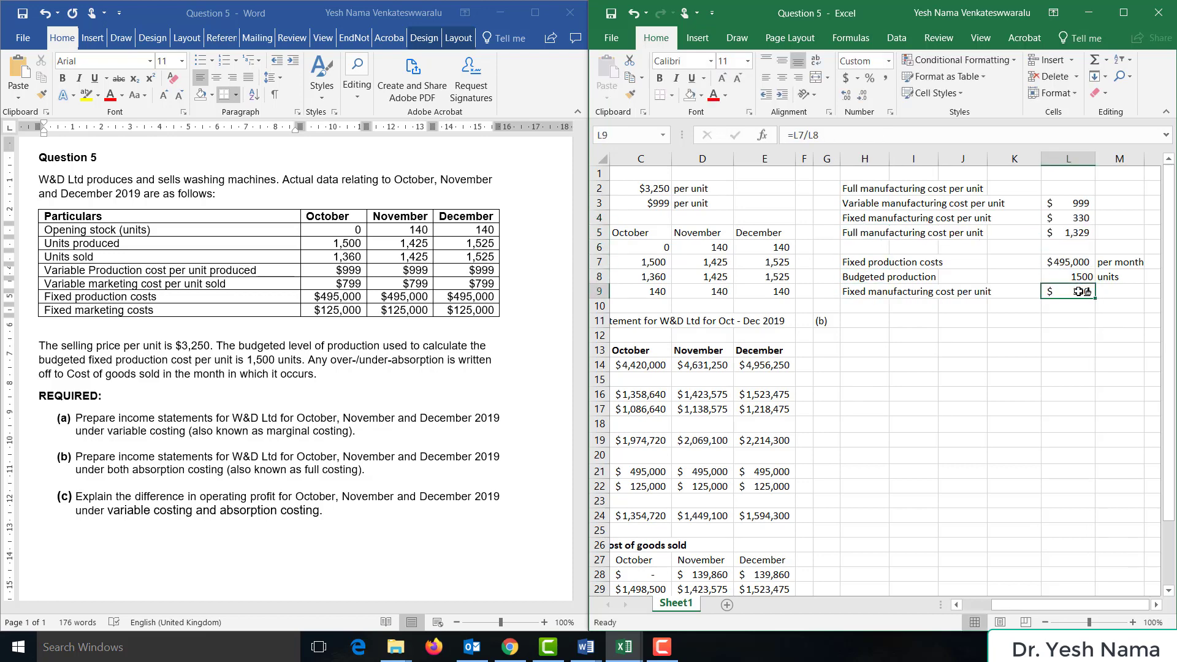
left_click(1063, 236)
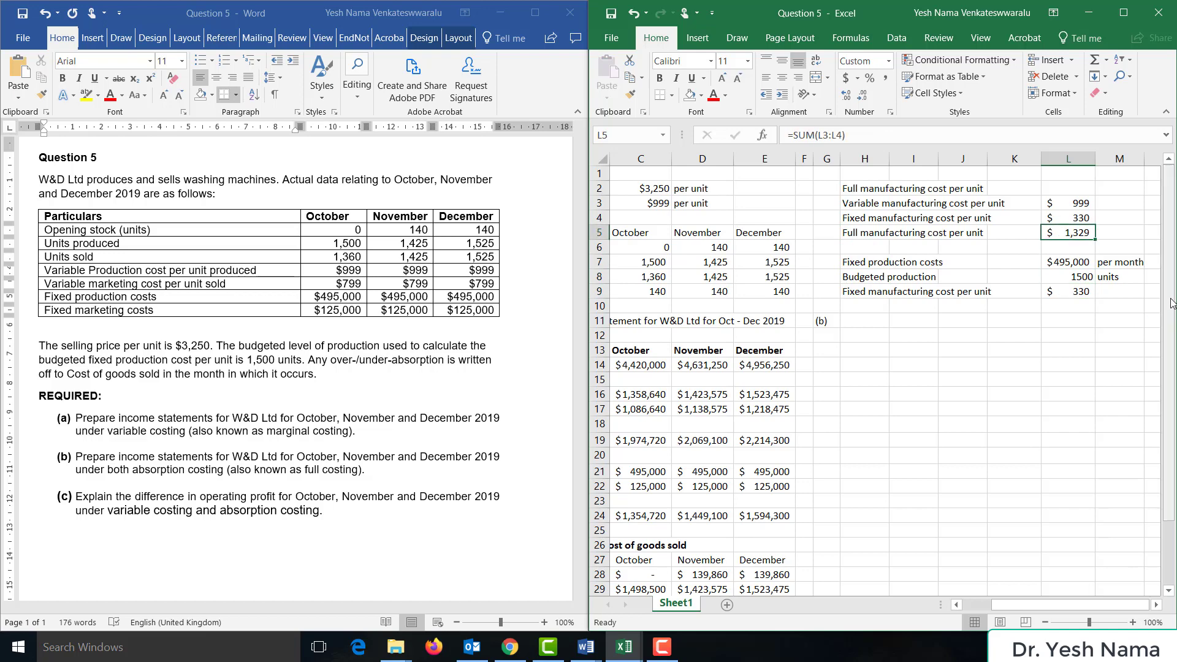
double_click(1076, 206)
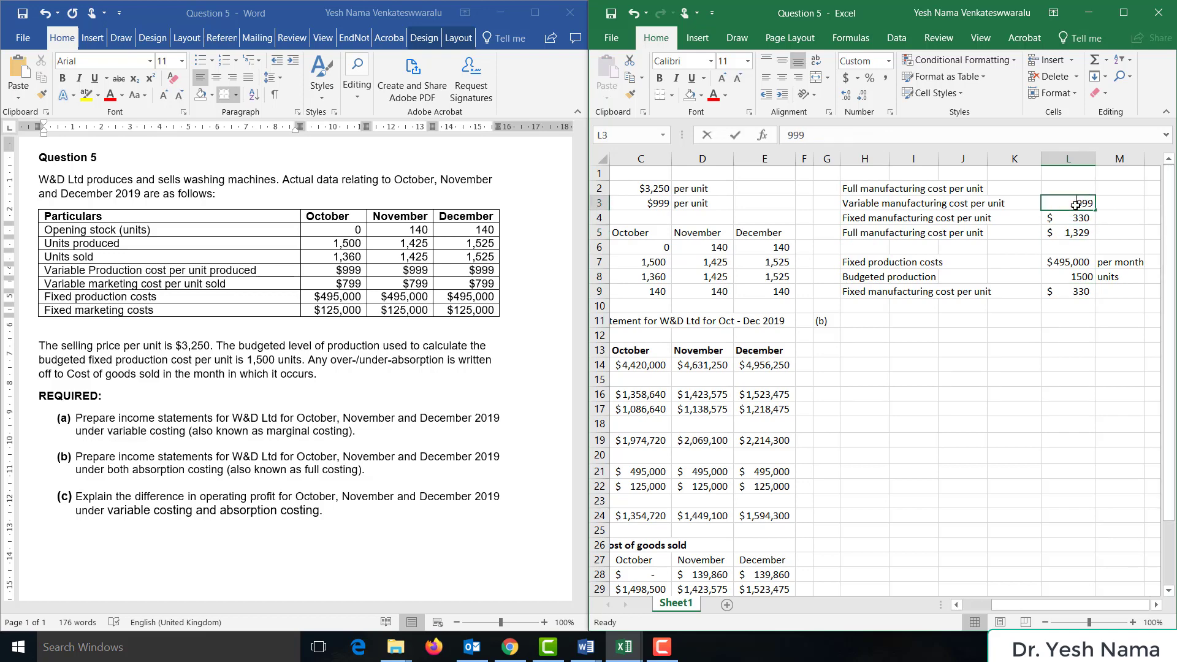
left_click(1139, 214)
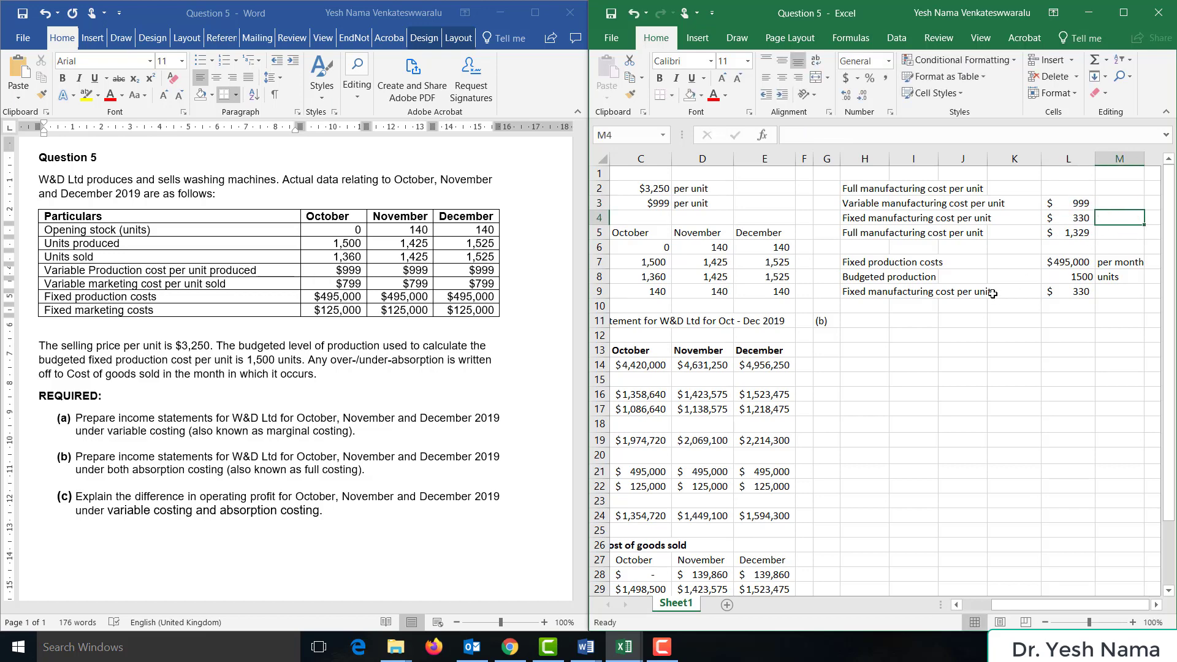
Title H11 "Absorption costing income statement for W&D Ltd for Oct - Dec 2019" and enter headings Particulars, October, November and December in row 13
left_click(856, 320)
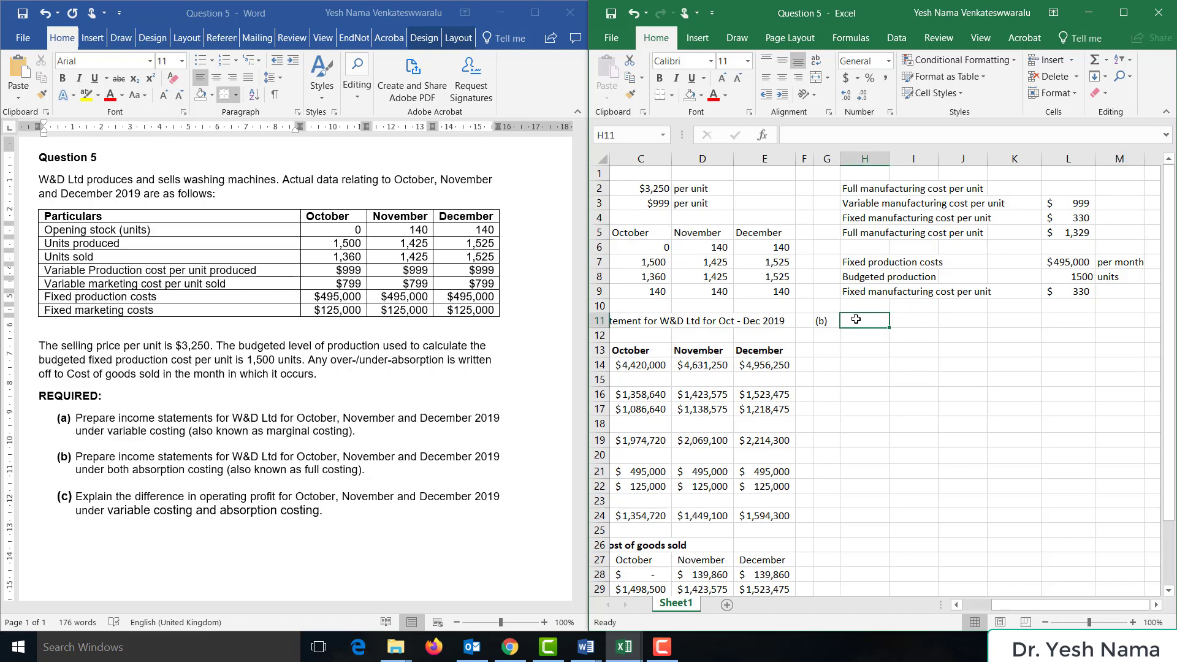
type("Absorption costing income statement for W&D Ltd for Oct - Dec 2019  Particulars\tOctober\tNovember\tDecember")
Label H14 "Sales revenue" and link October's figure in I14 to the marginal costing statement, =C14
left_click(872, 364)
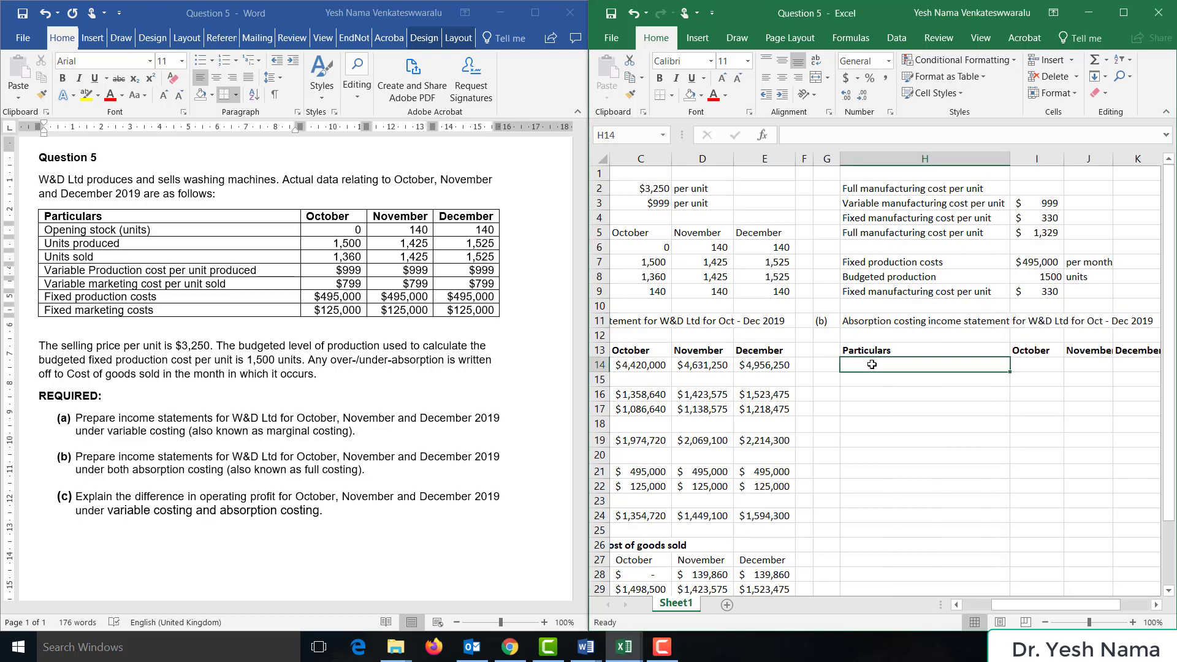
type("Sales reven")
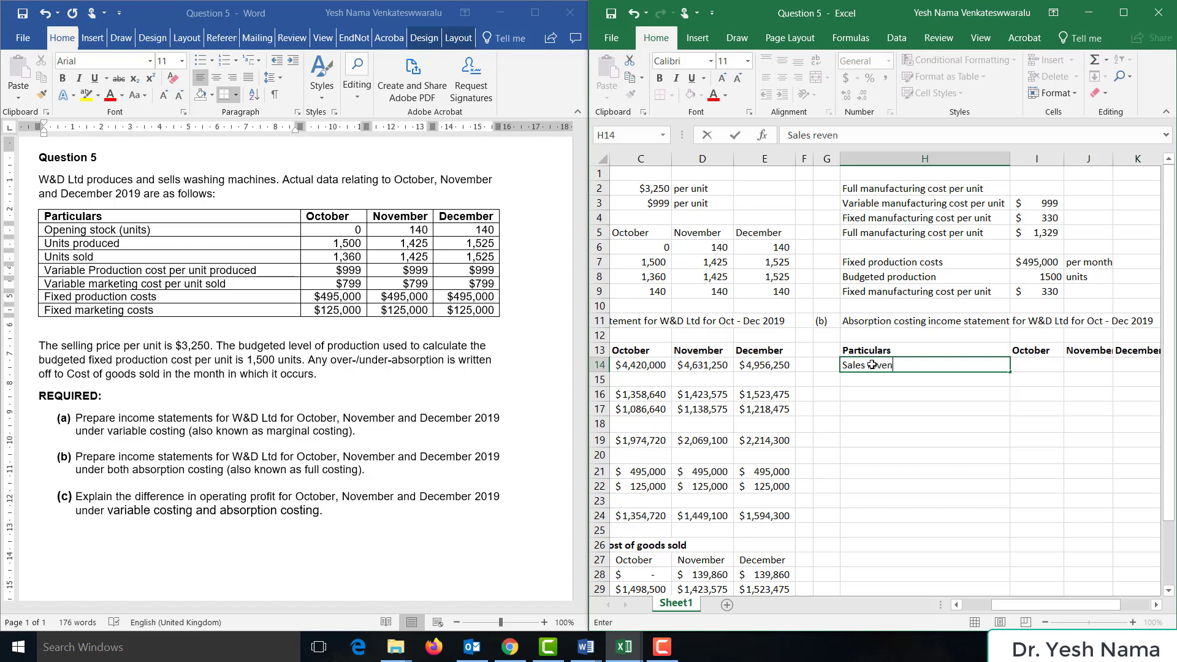
type("ue")
key("Tab")
type("=")
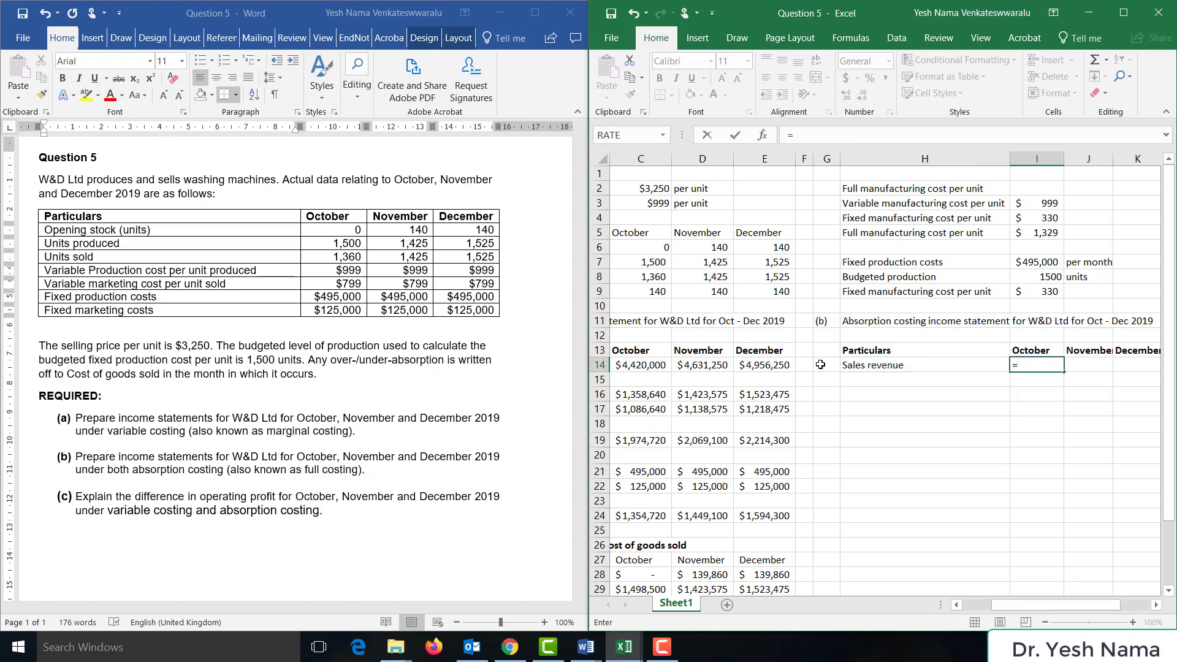
left_click(642, 363)
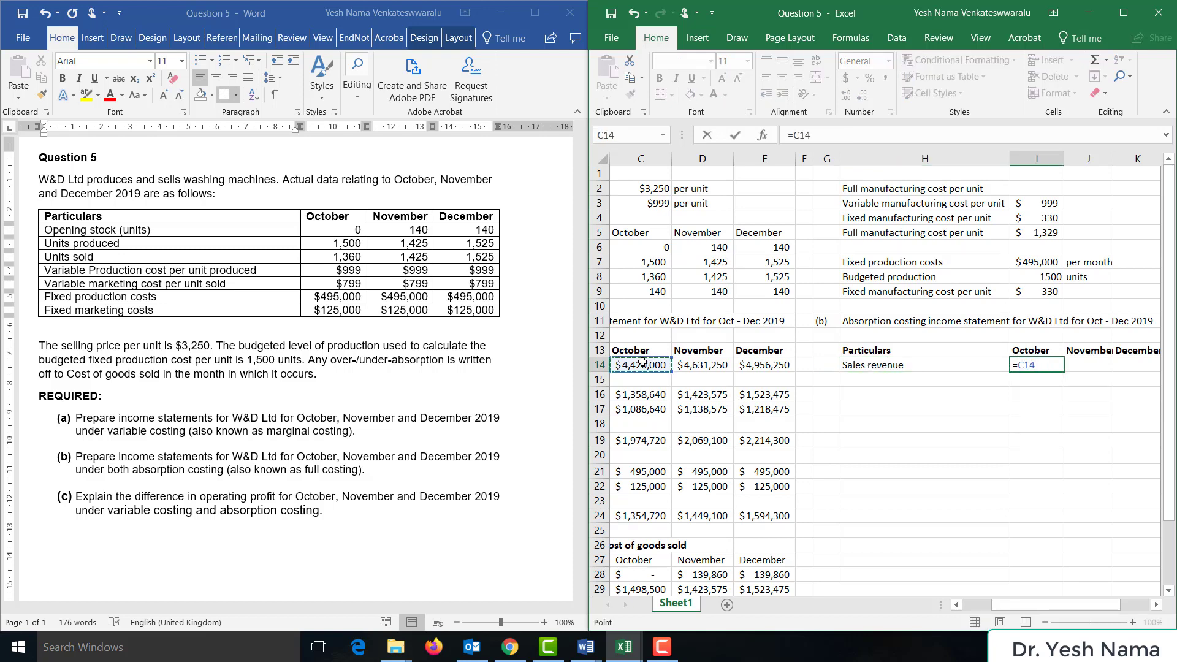
key("Return")
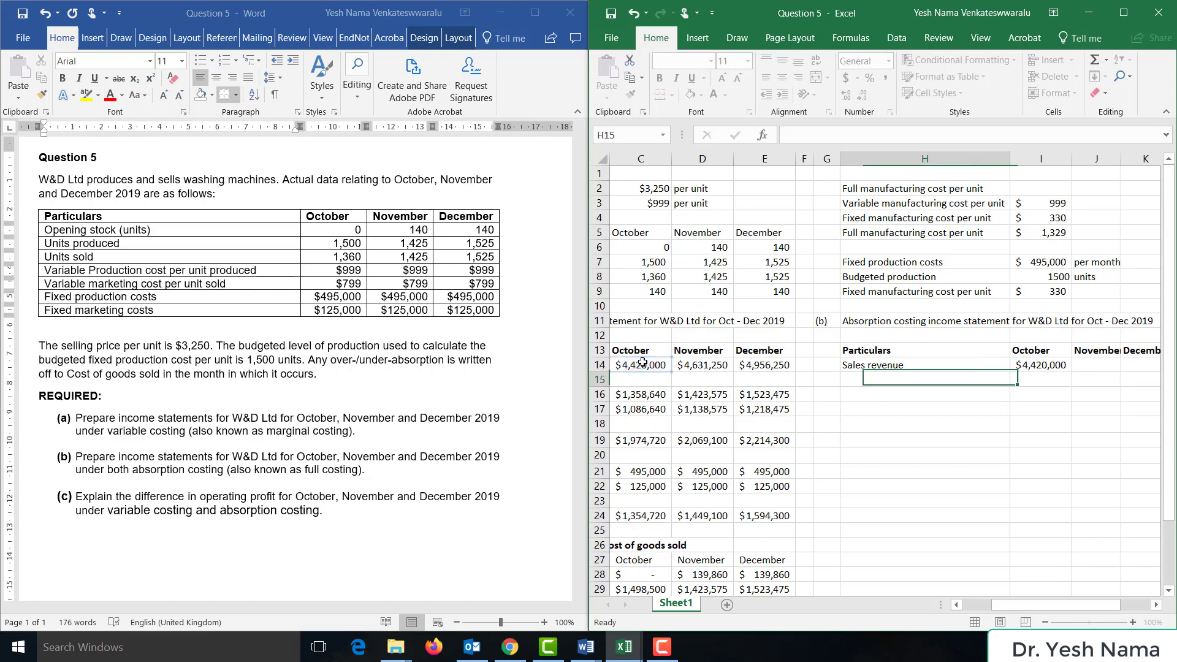
Copy October's sales revenue formula from I14 to J14 and K14, and autofit columns J and K
key("Up")
key("Right")
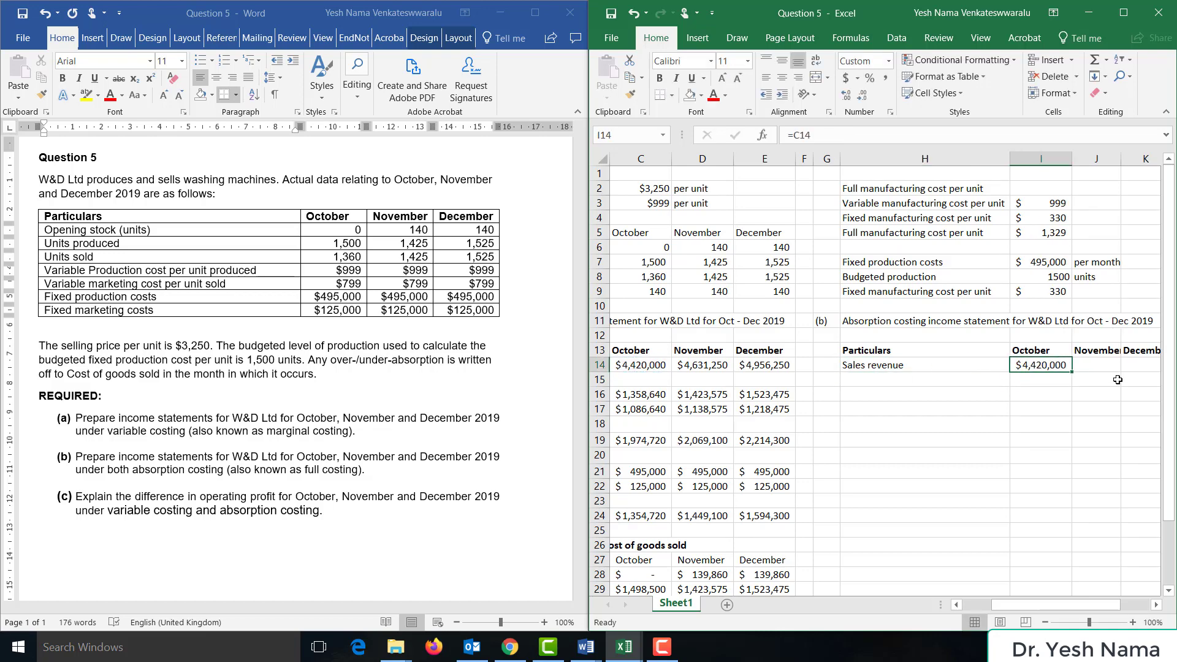
left_click_drag(1071, 372, 1101, 371)
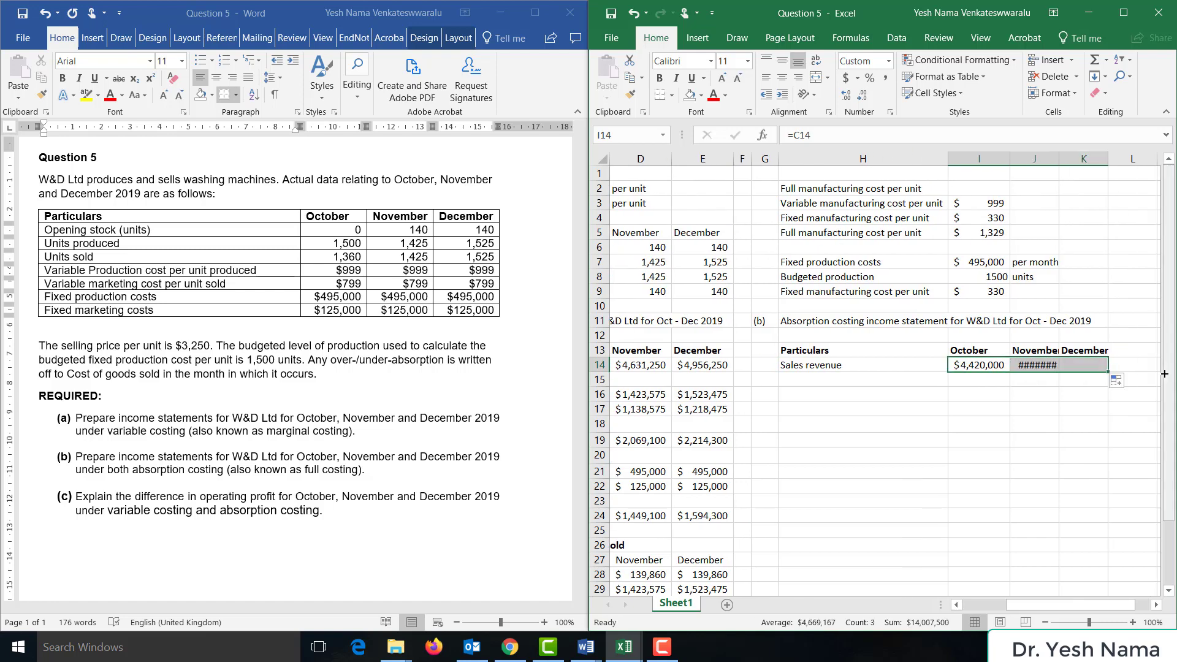
left_click(1033, 193)
double_click(1059, 158)
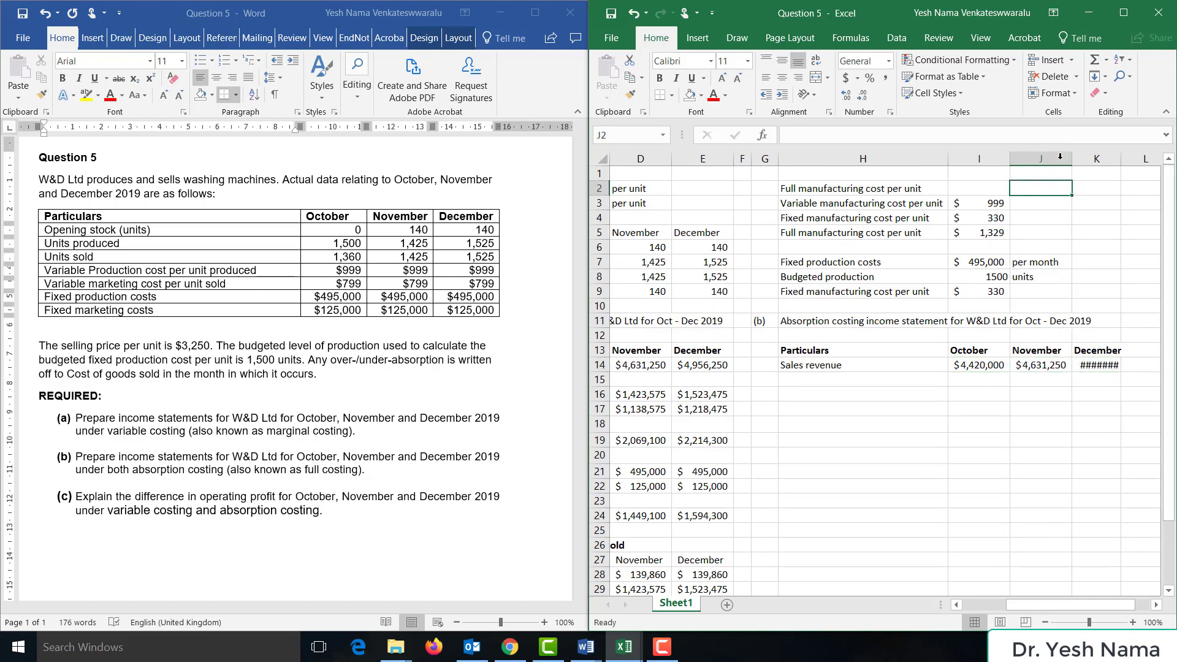
double_click(1121, 158)
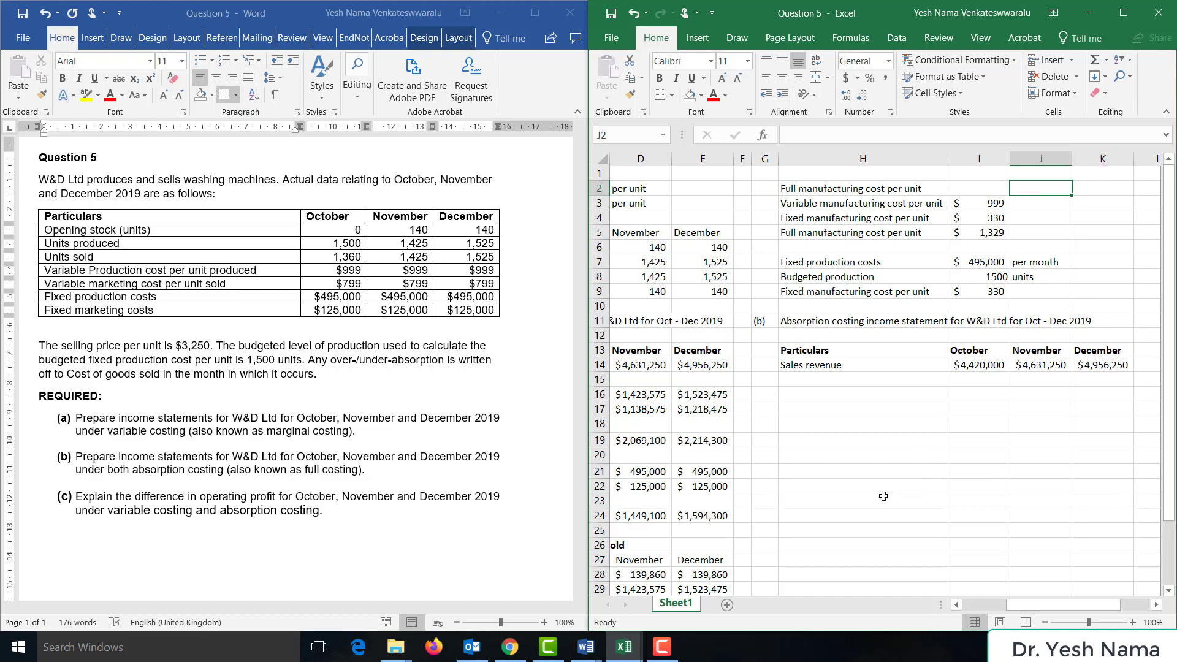
Add the deduction line in row 15 with "Less" in G15 and "Cost of goods sold" in H15
left_click(802, 382)
key("Left")
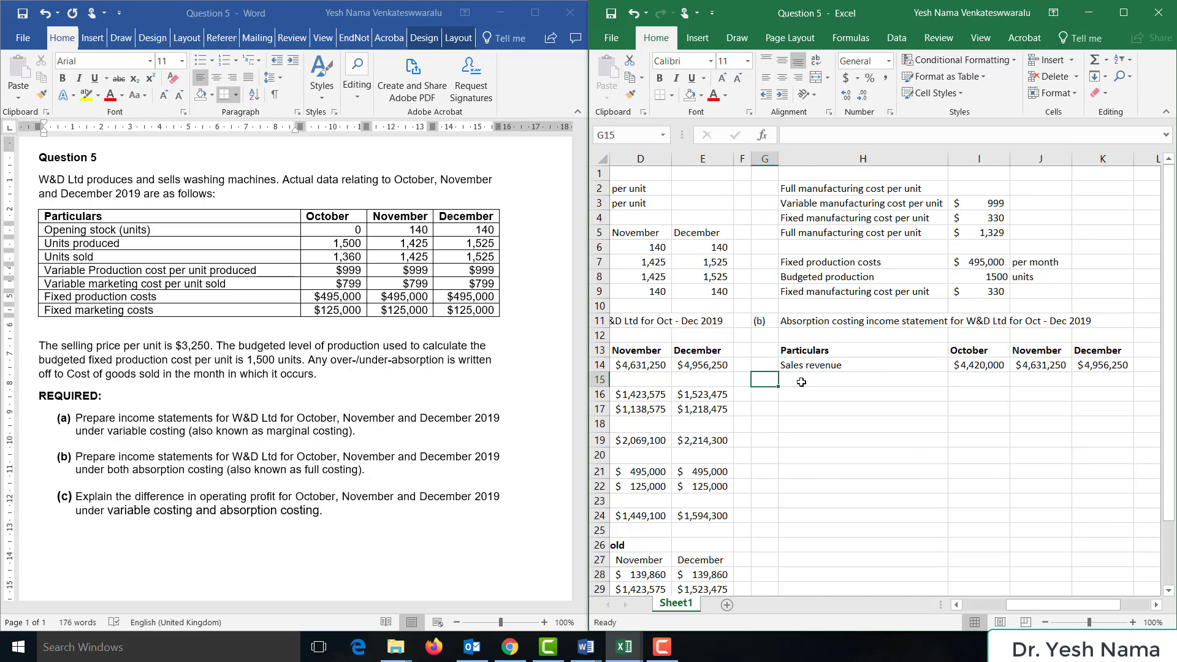
type("Less")
key("Tab")
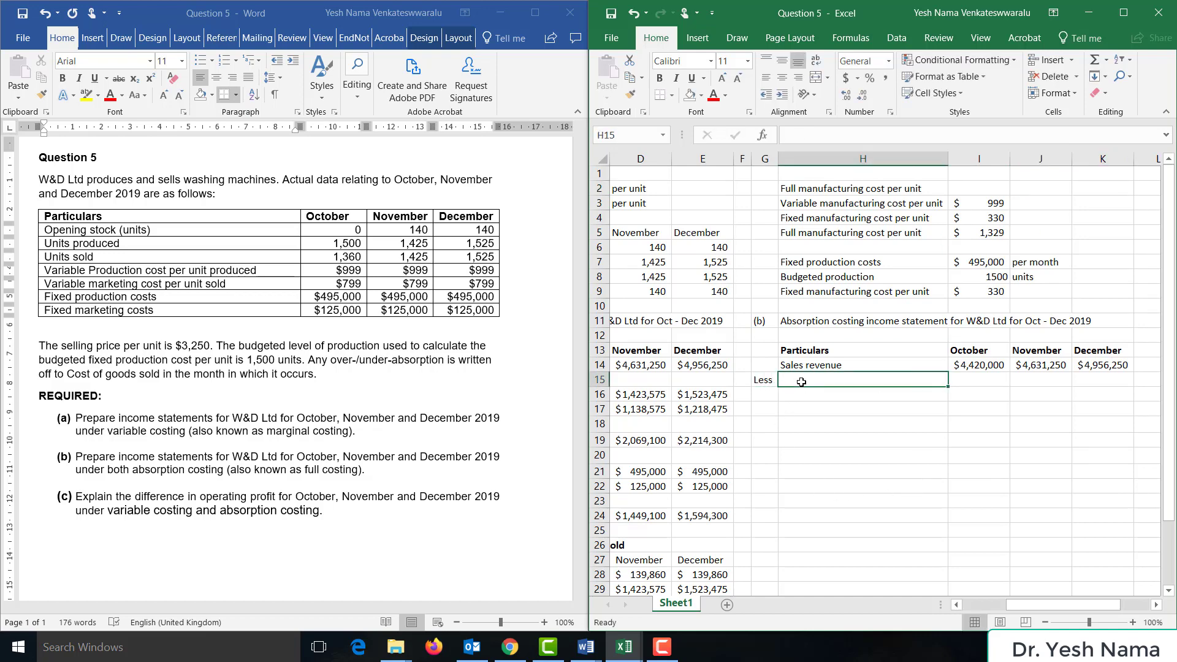
type("Cost")
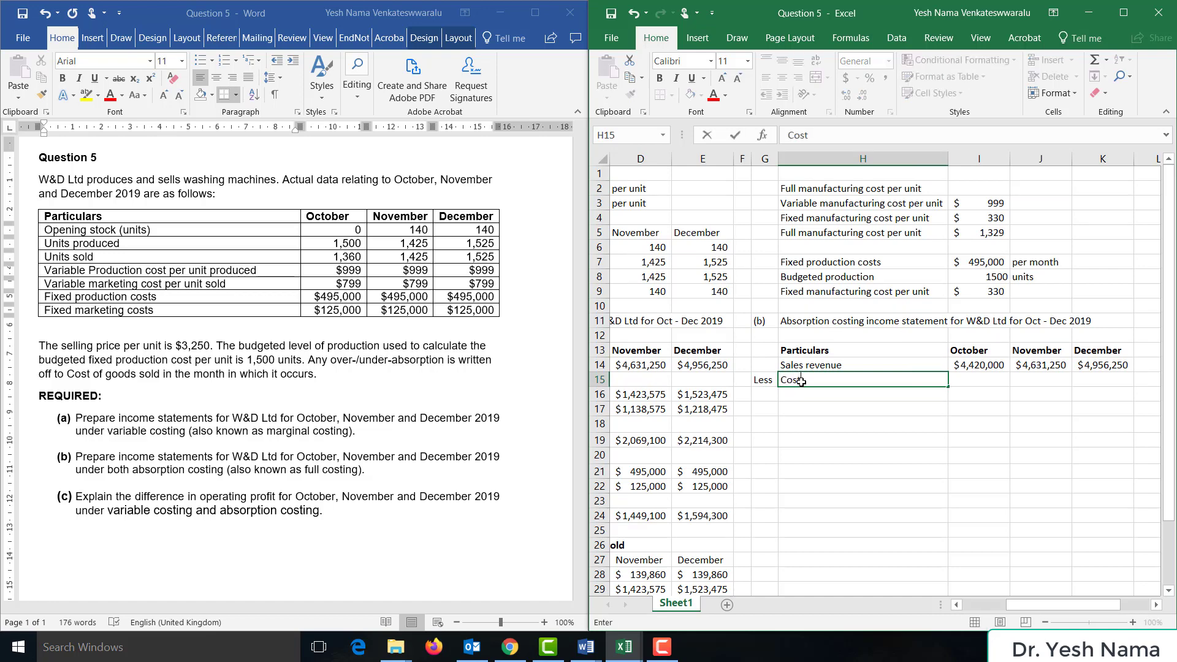
type(" of goods sold")
key("Return")
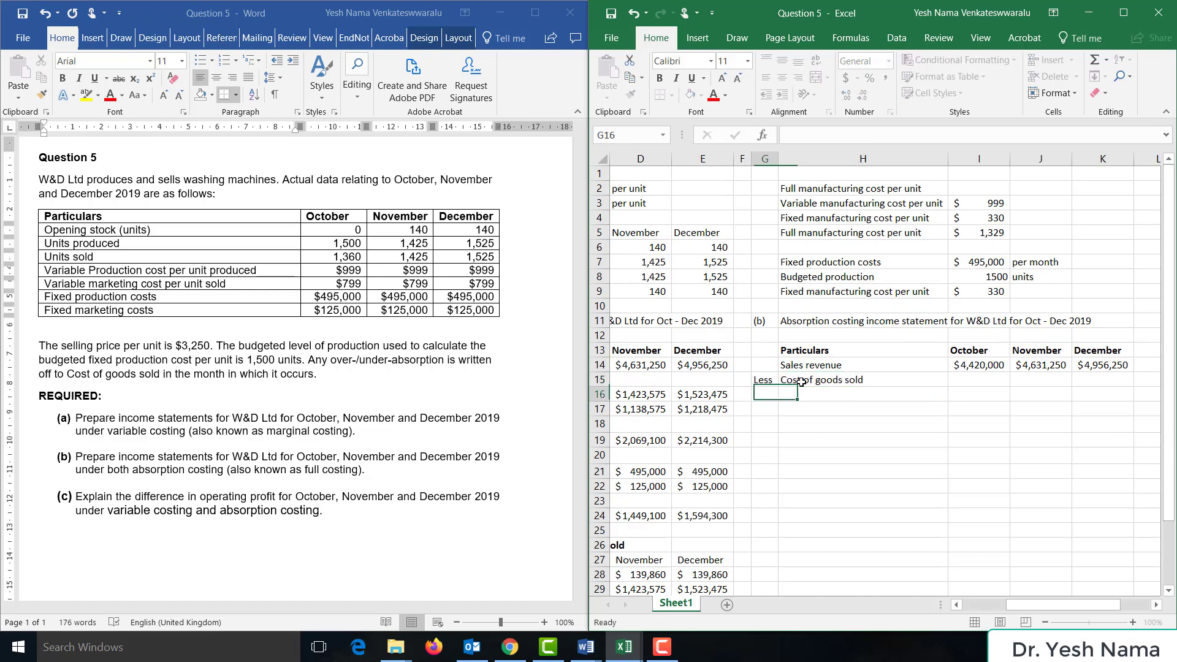
Title G25 "Working note on cost of goods sold" and paste the October, November and December headings from I13:K13 into I26:K26
key("Down")
key("Down")
key("Down")
key("Down")
key("Down")
key("Down")
key("Down")
key("Down")
key("Down")
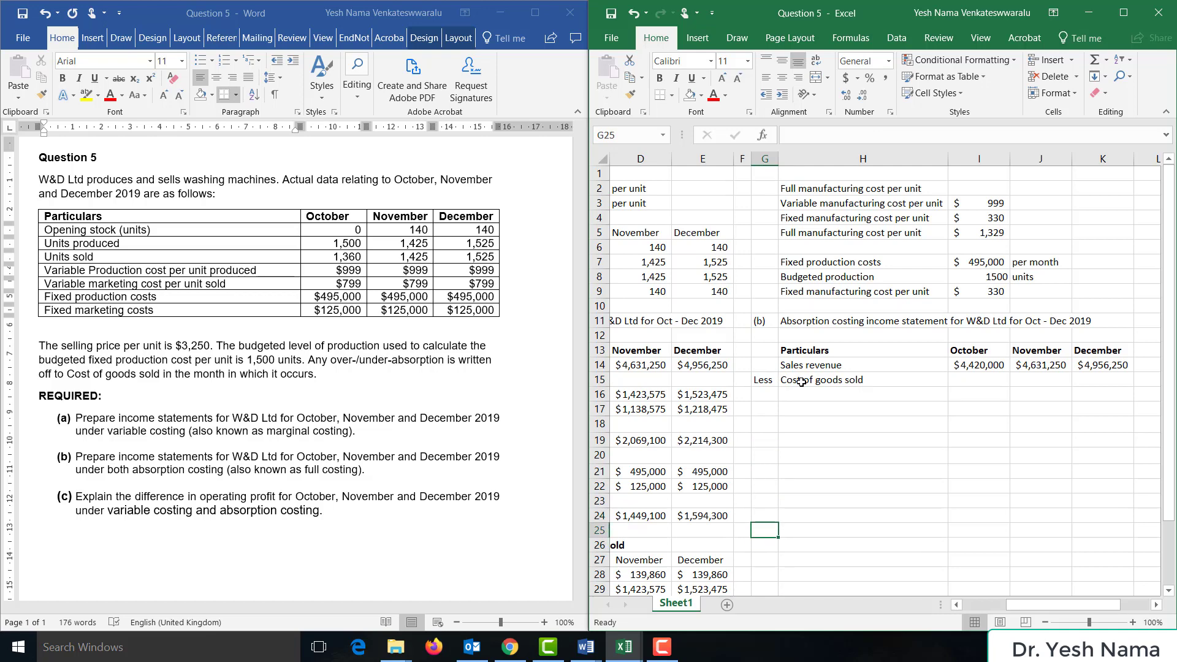
type("Working note")
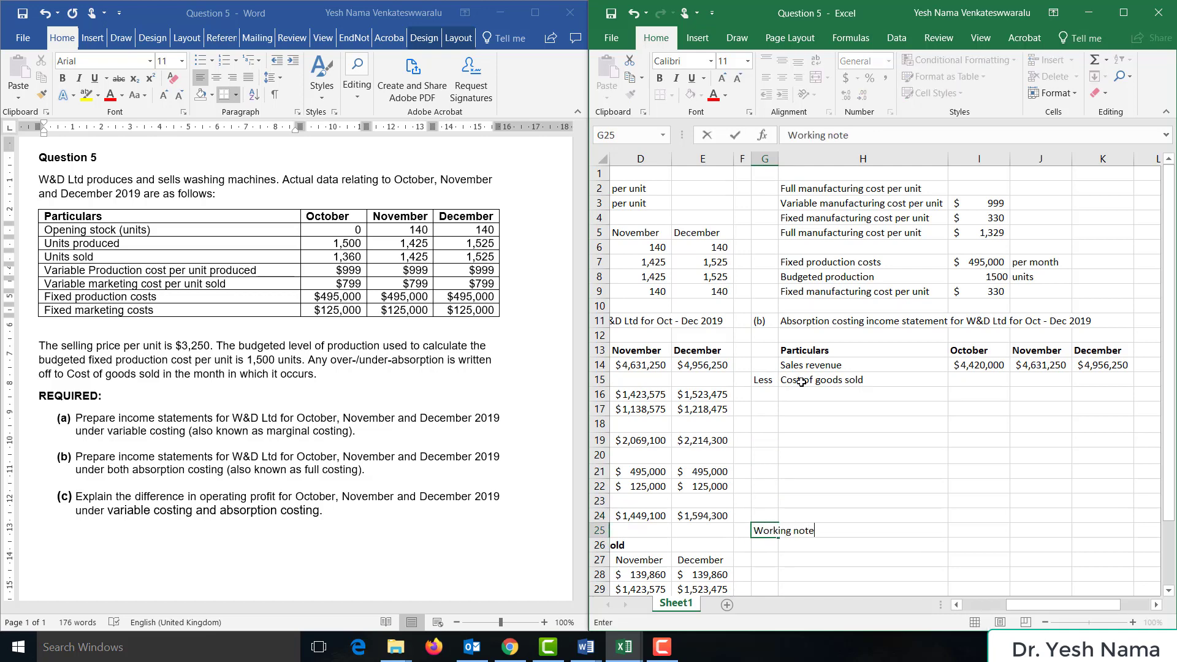
type(" on cost of goods ")
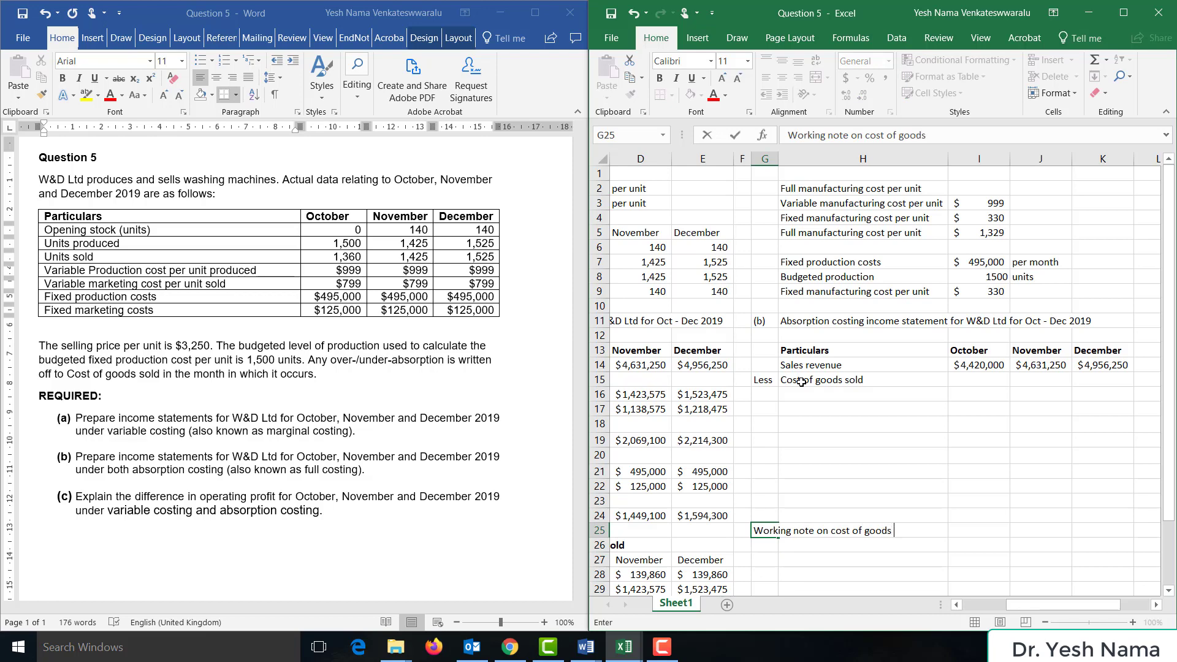
type("sold")
key("Return")
left_click(979, 545)
key("ctrl+v")
Label H27 "Opening stock" in the working note and enter 0 for October in I27
left_click(806, 560)
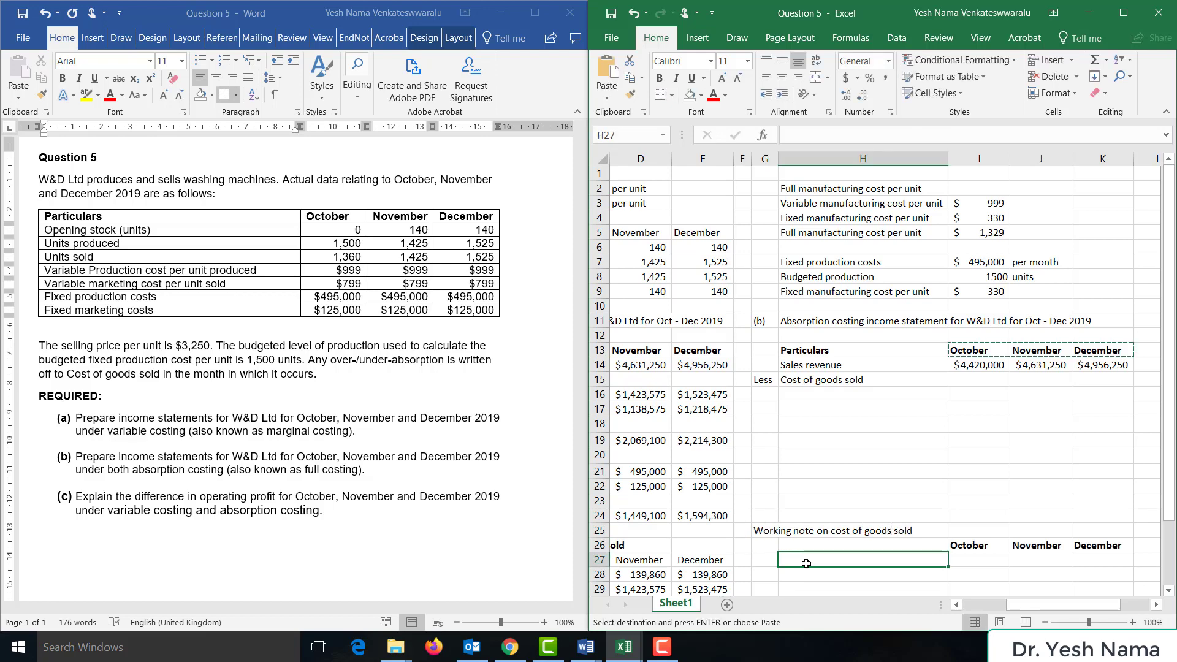
type("Opening stock")
key("Tab")
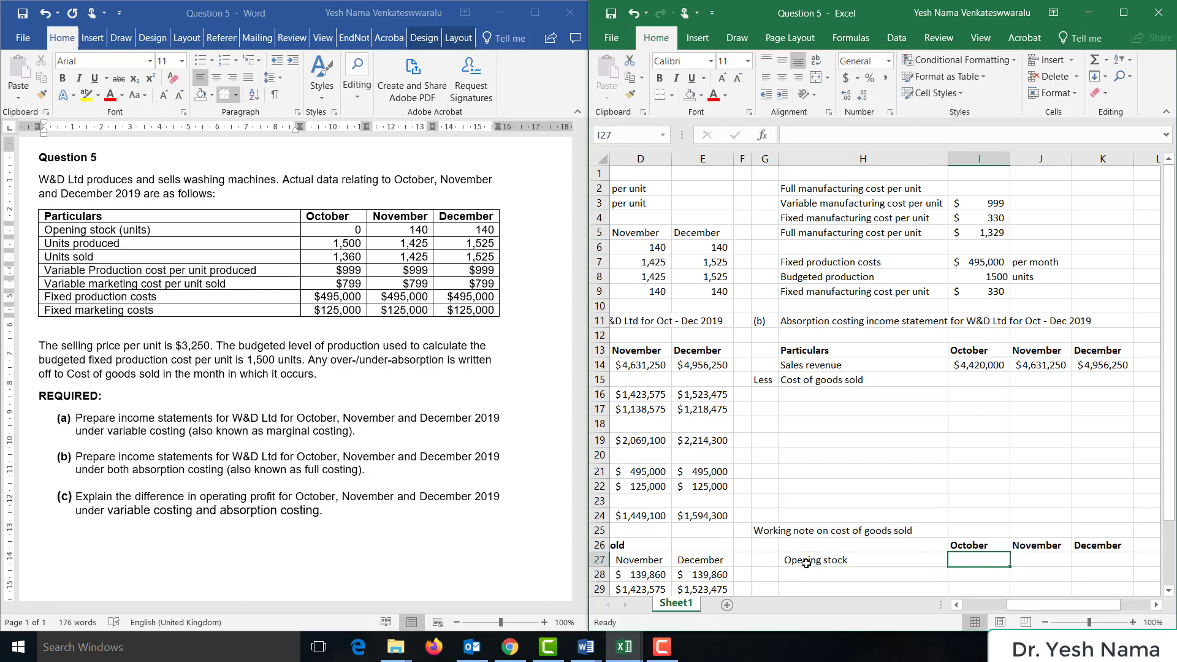
type("0")
key("Return")
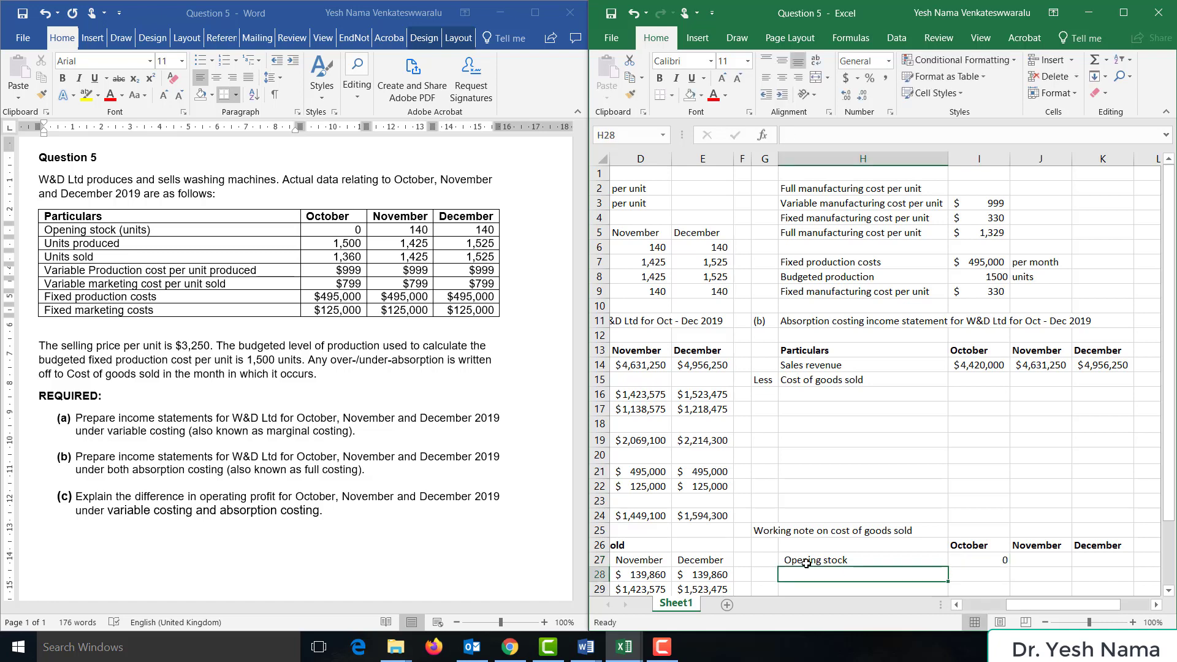
Add the production line to the working note with "Add" in G28 and "Production" in H28
key("Left")
type("Add")
key("Tab")
type("Production")
key("Tab")
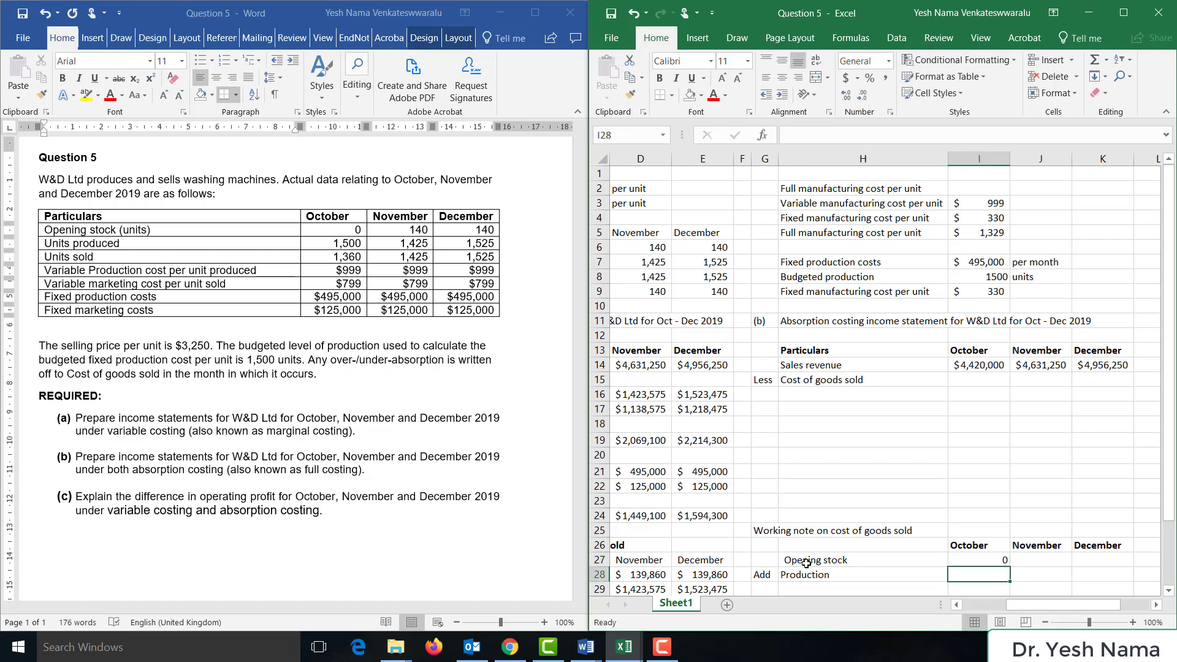
Compute October's production cost in I28 as C7*I5 and underline the figure
type("=")
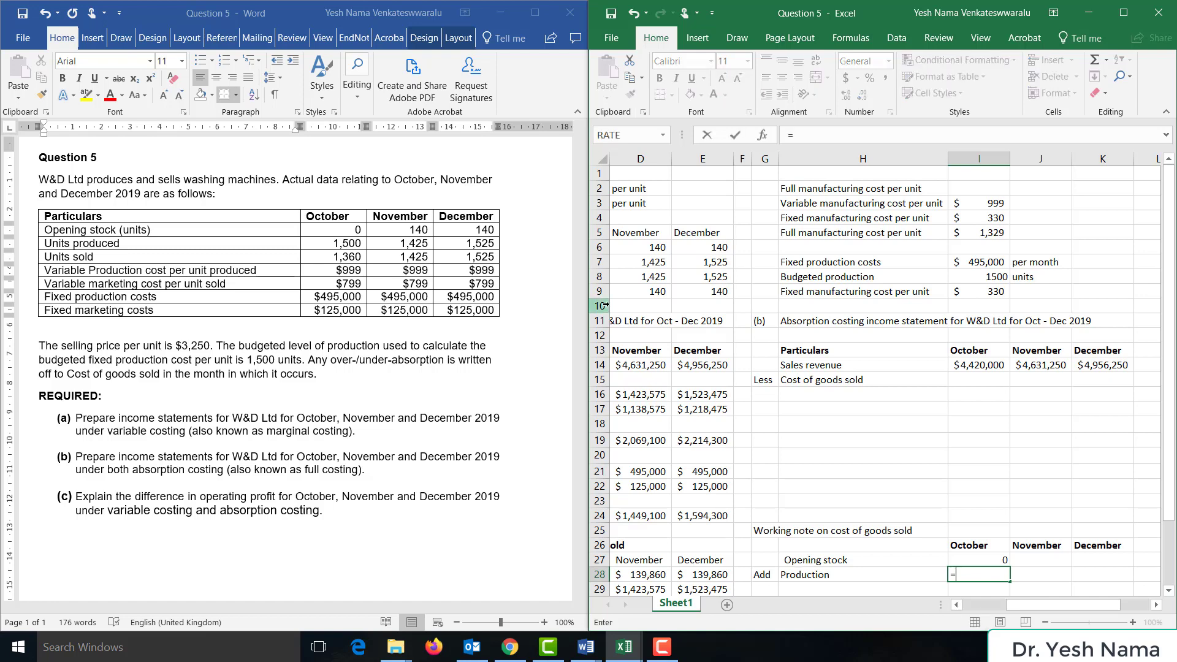
scroll(696, 292, "left", 2)
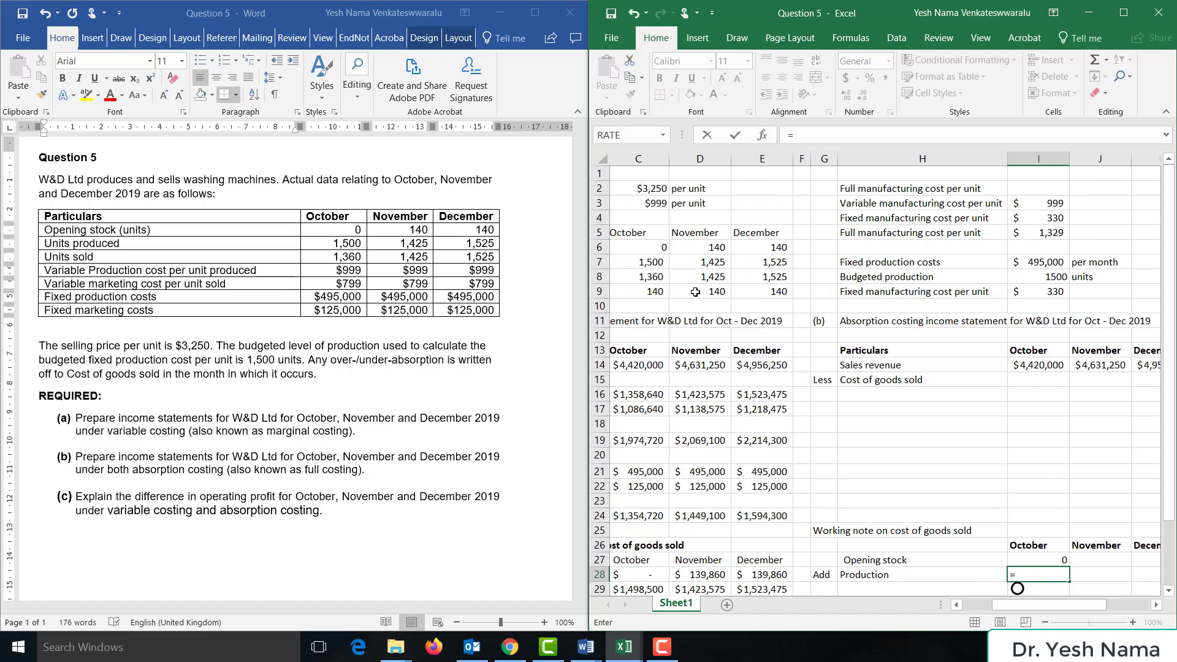
left_click(648, 259)
type("*")
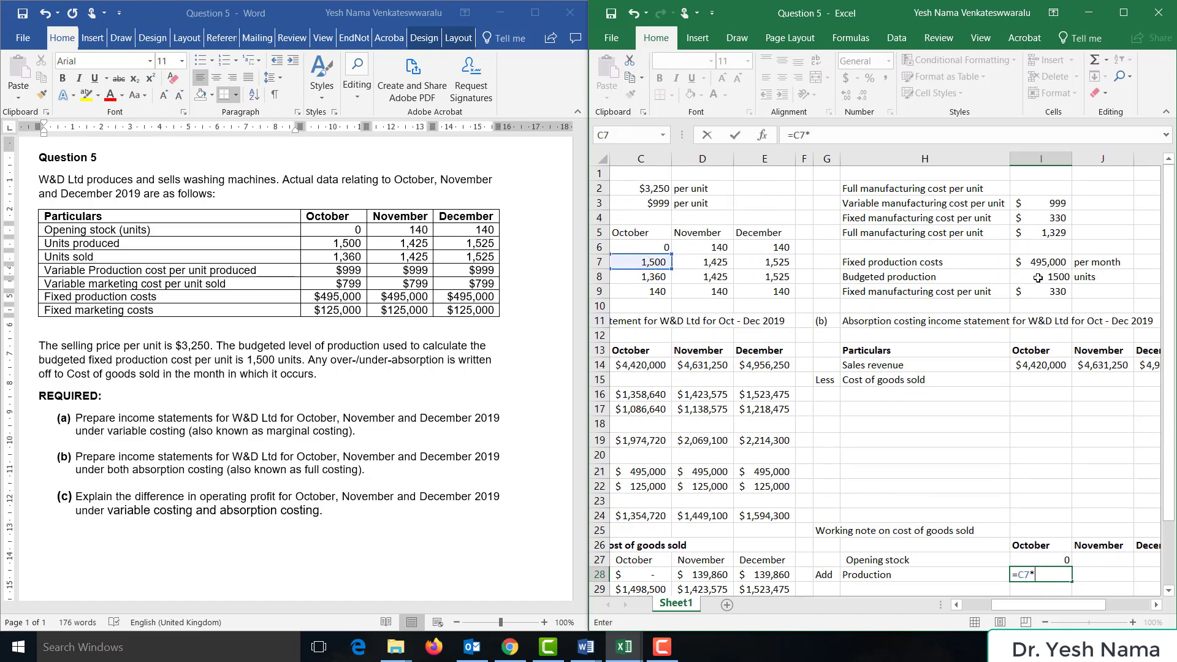
left_click(1033, 233)
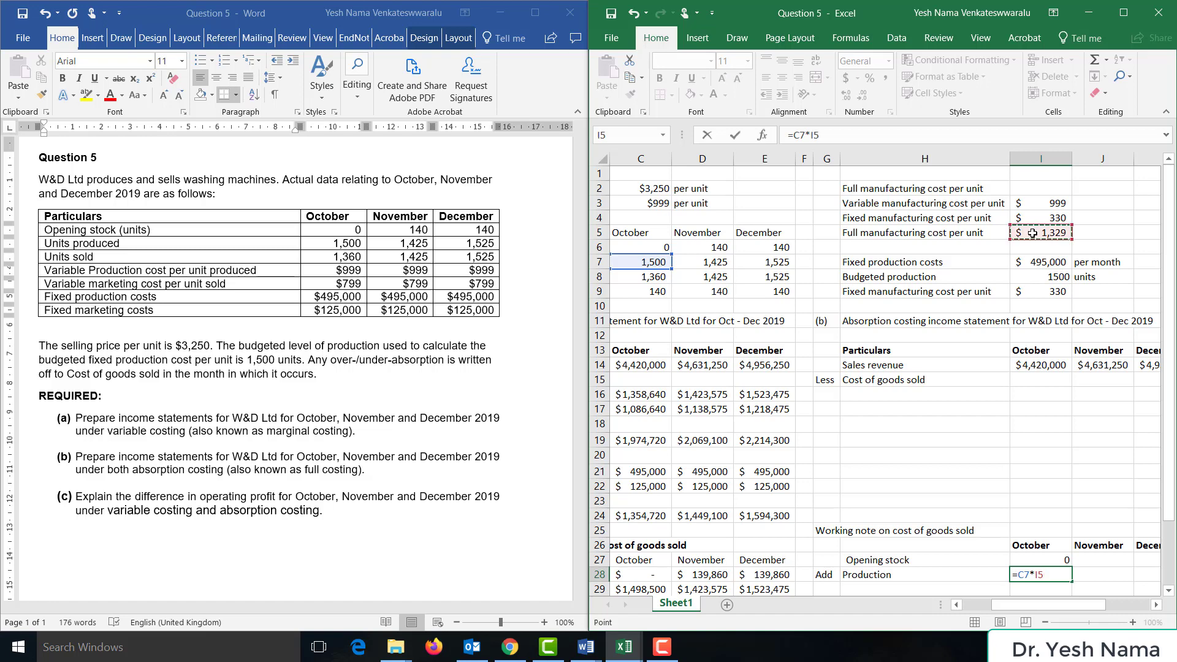
key("Return")
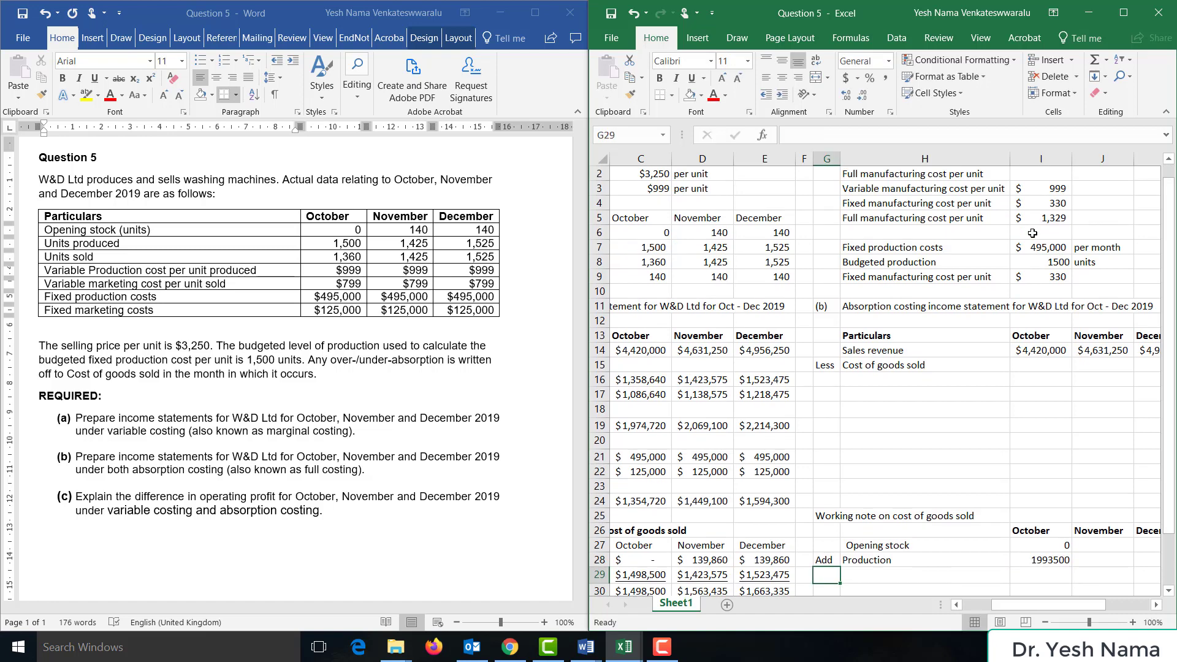
key("Up")
key("Right")
key("Right")
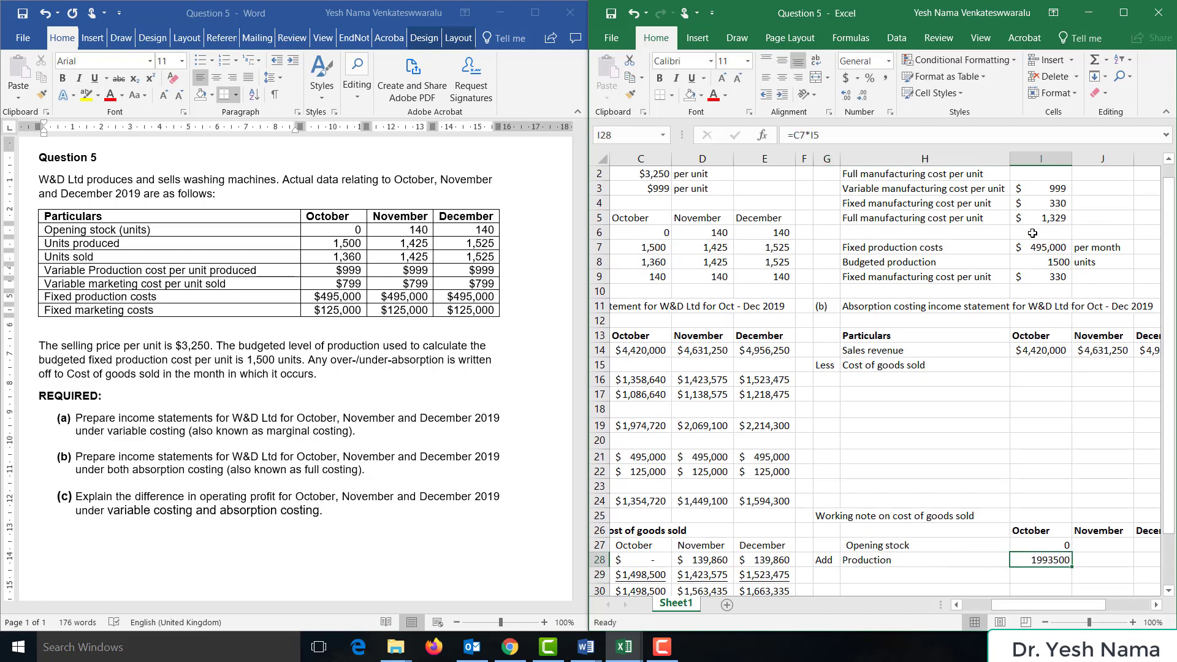
key("ctrl+u")
Label H29 "Available for sale" and total October's opening stock and production in I29
key("Down")
key("Left")
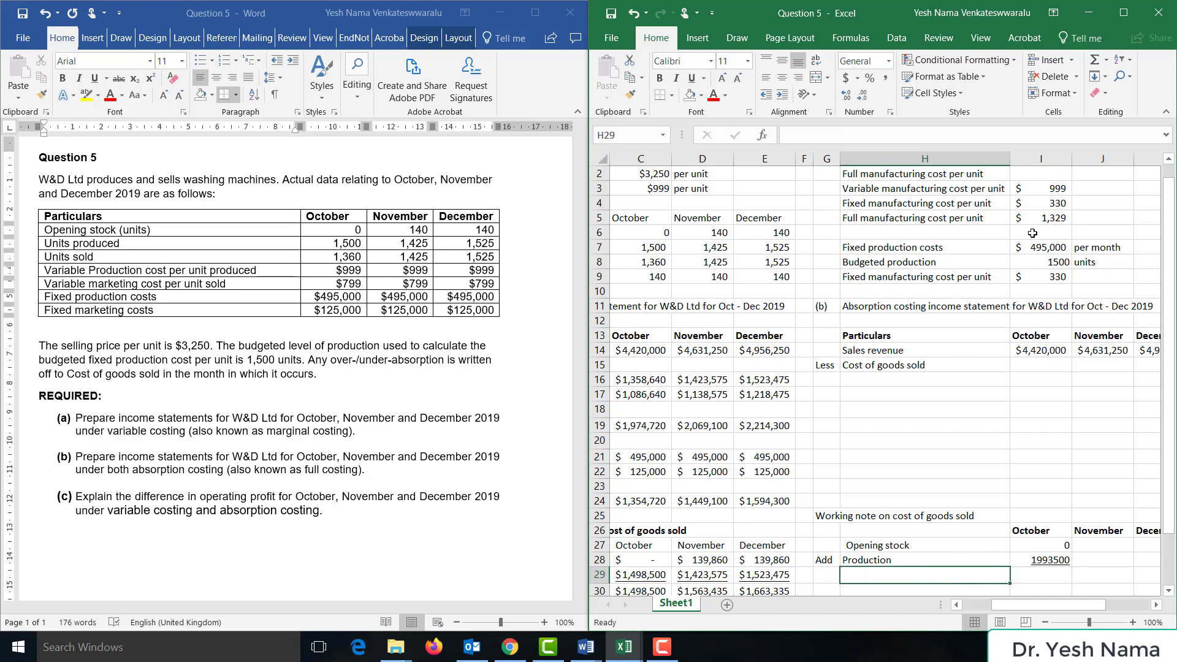
type("Available for sale")
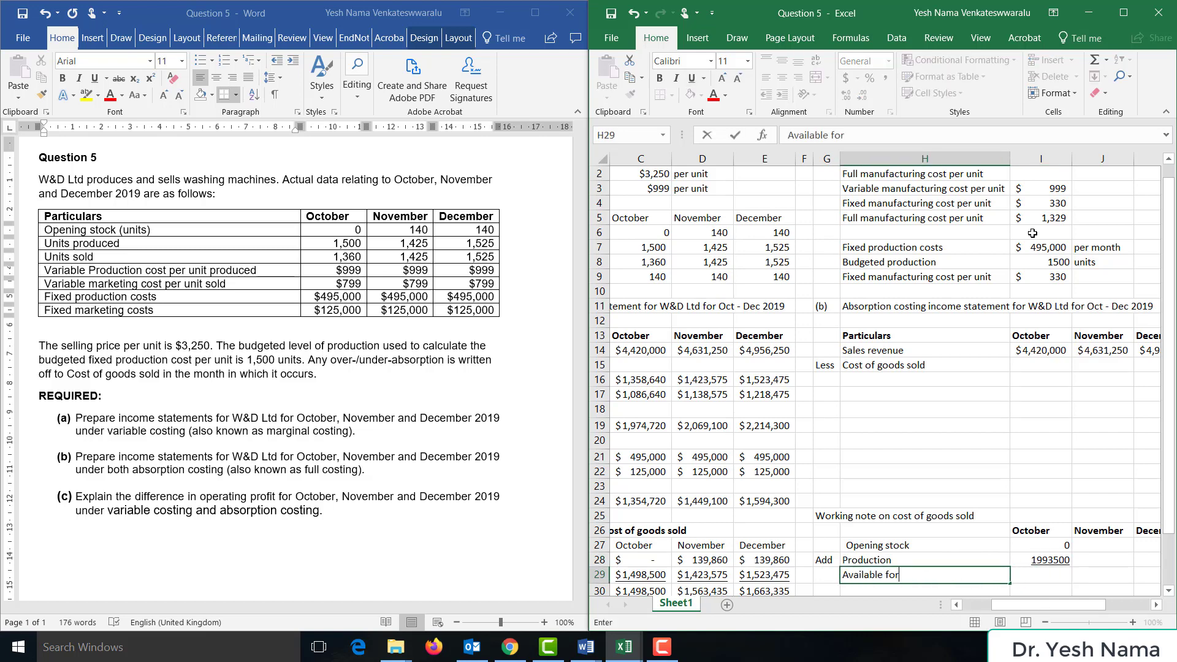
key("Right")
key("alt+equal")
key("Return")
Add the deduction line in row 30 with "Less:" in G30 and "Closing stock" in H30
key("Left")
key("Left")
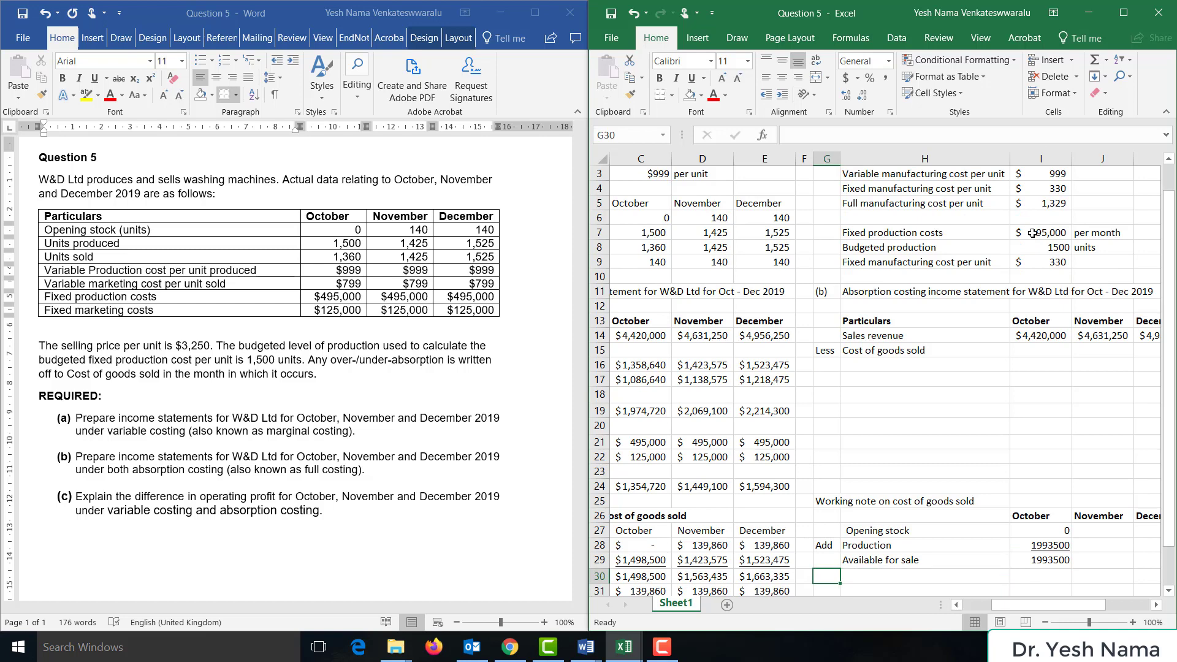
type("Less:")
key("Right")
type("C")
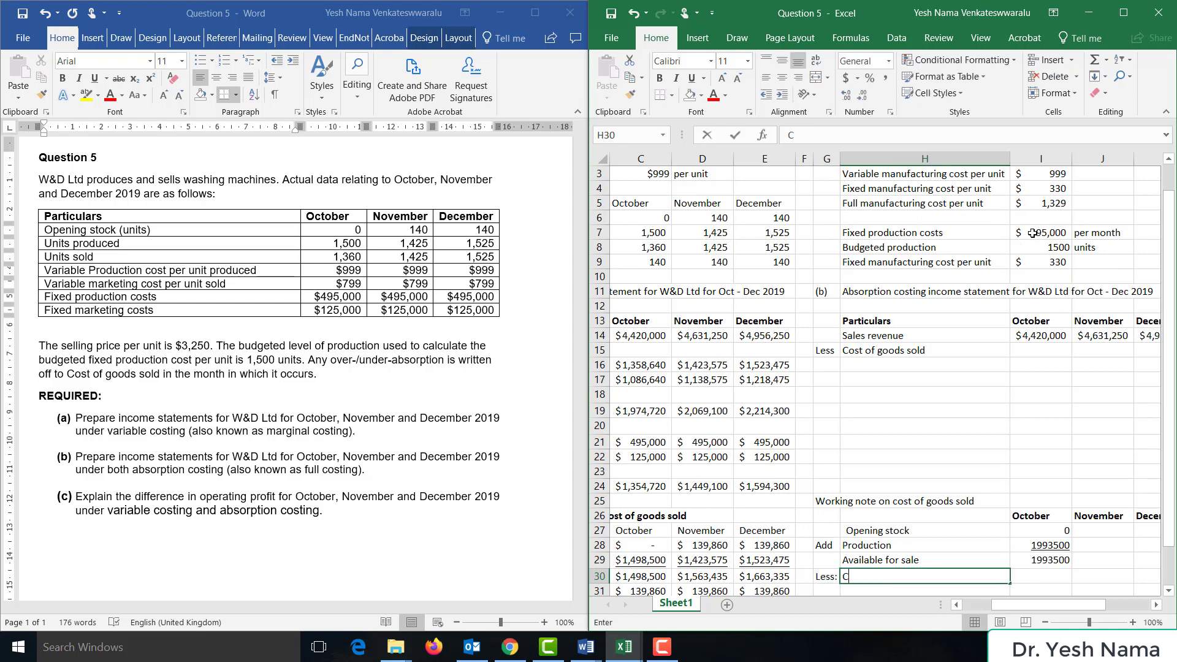
type("losing stock")
key("Right")
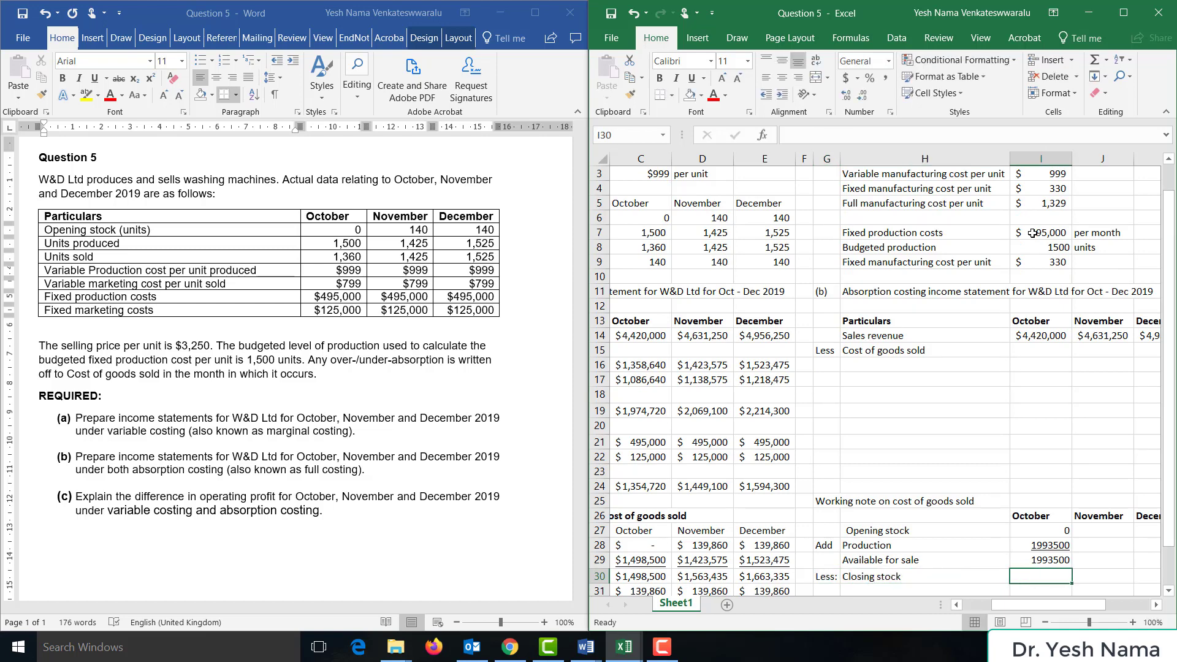
Compute October's closing stock value in I30 as C9*I5
type("=")
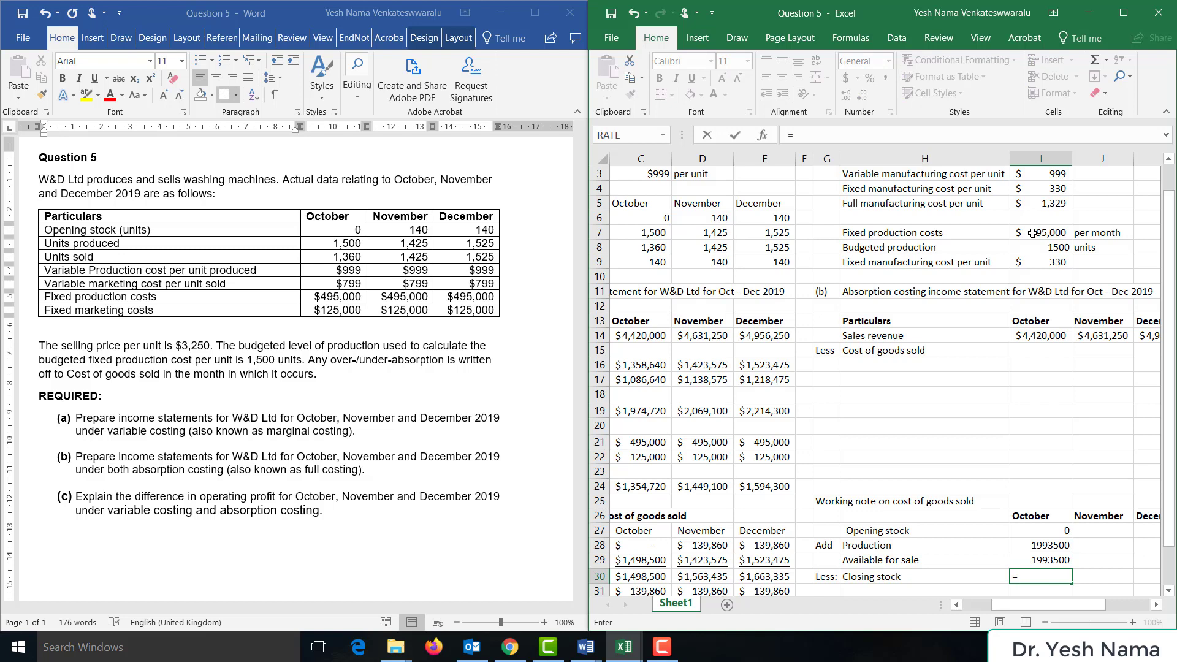
left_click(642, 262)
type("*")
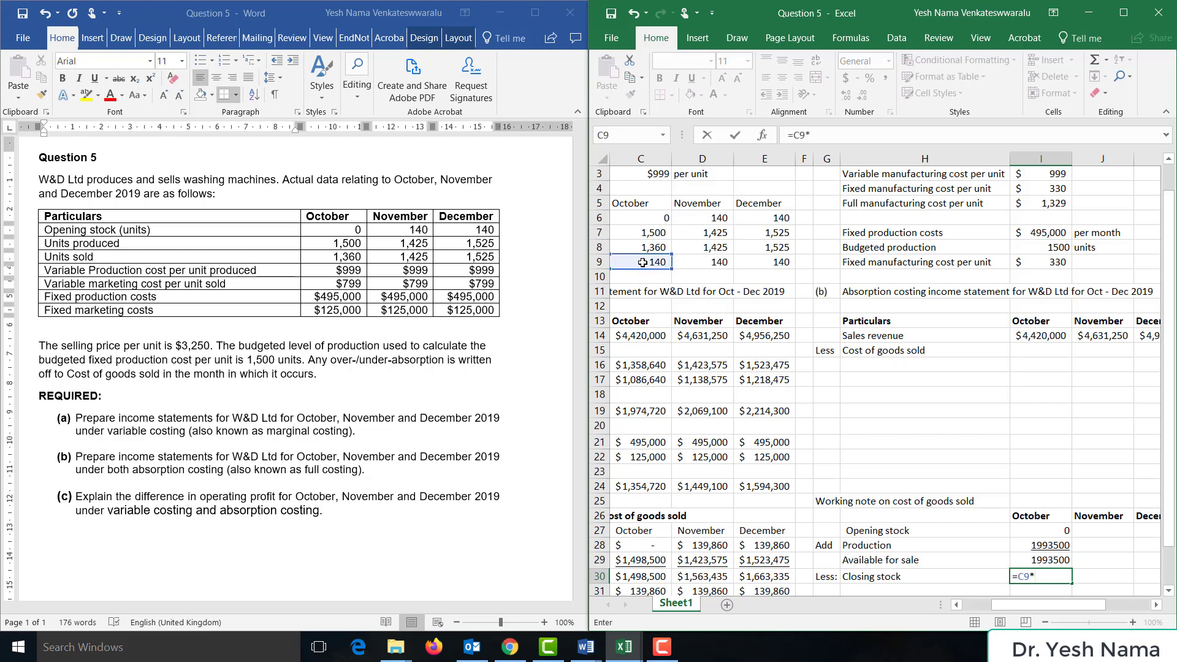
left_click(1039, 206)
key("Return")
Label H31 "Cost of goods sold" in the working note
key("Right")
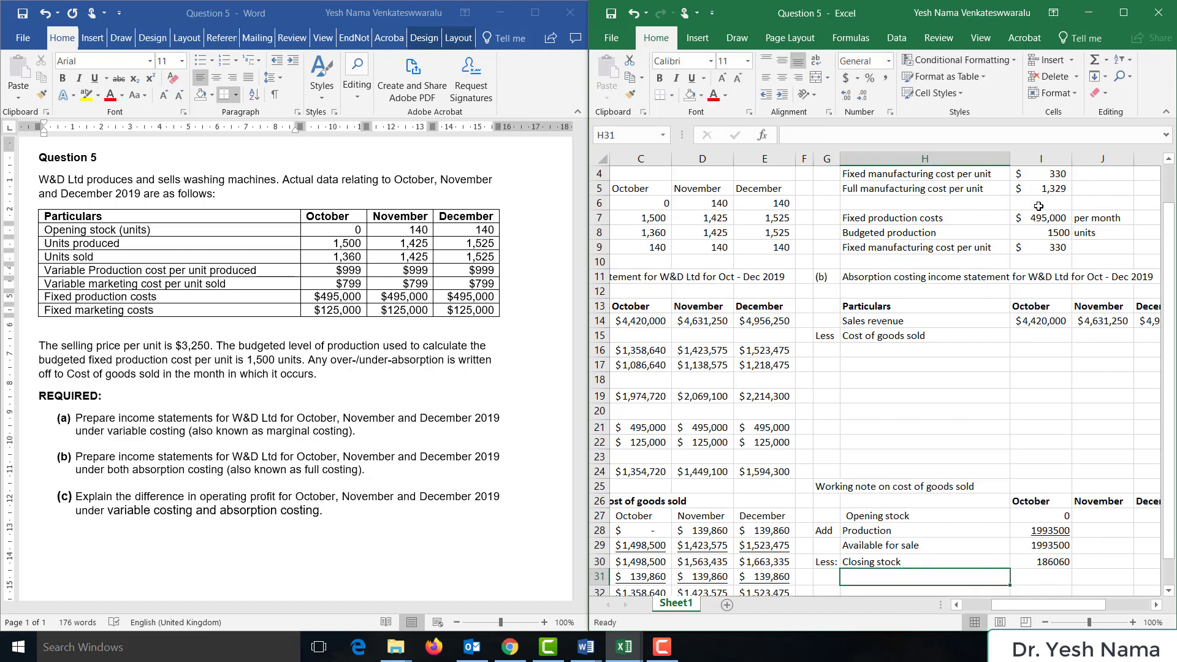
type("Cost of go")
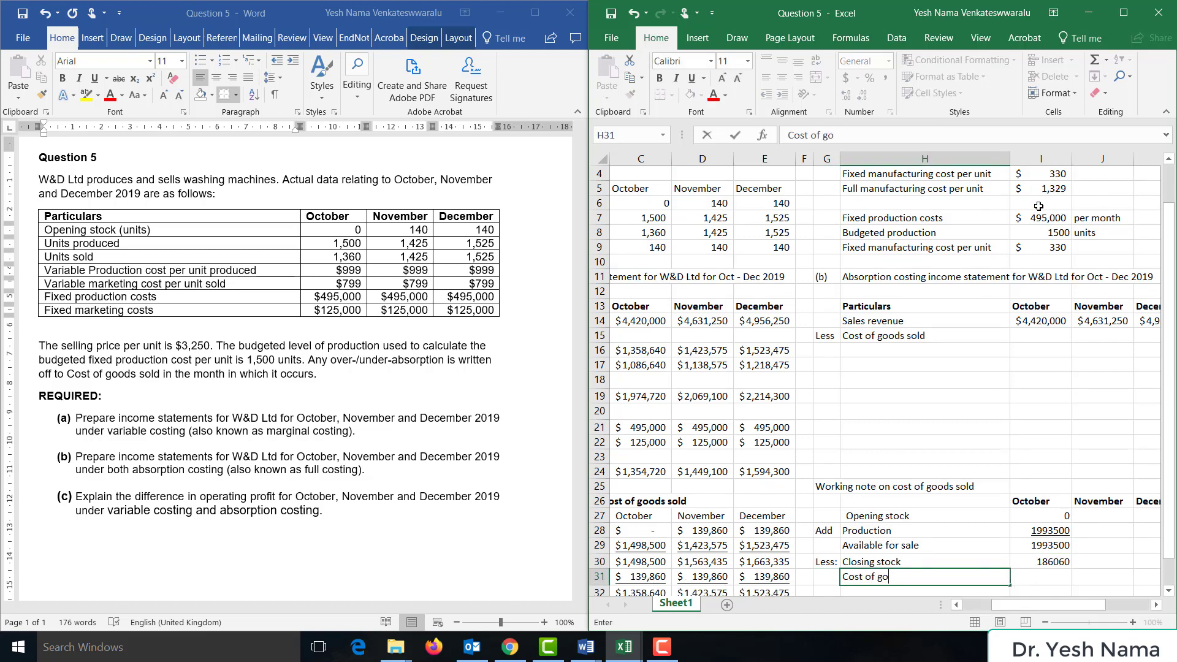
type("osd s")
key("BackSpace")
key("BackSpace")
key("BackSpace")
key("BackSpace")
type("ds sold")
key("Tab")
Compute October's cost of goods sold in I31 as I29-I30
type("=")
key("Up")
key("Up")
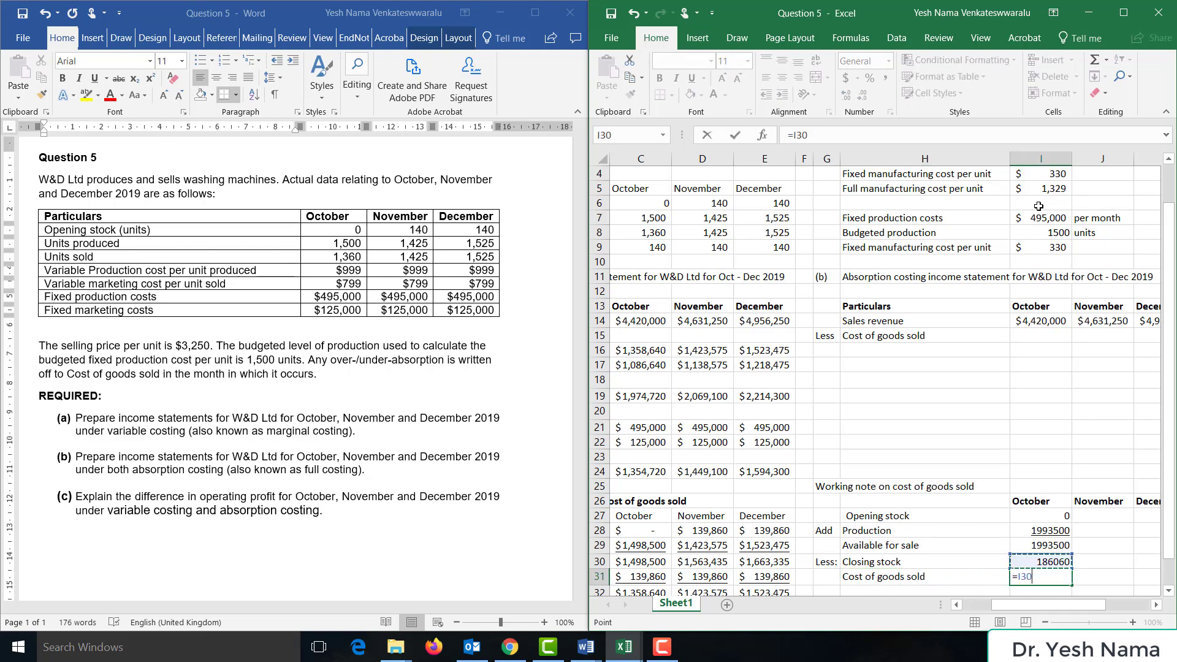
type("-")
key("Up")
key("Return")
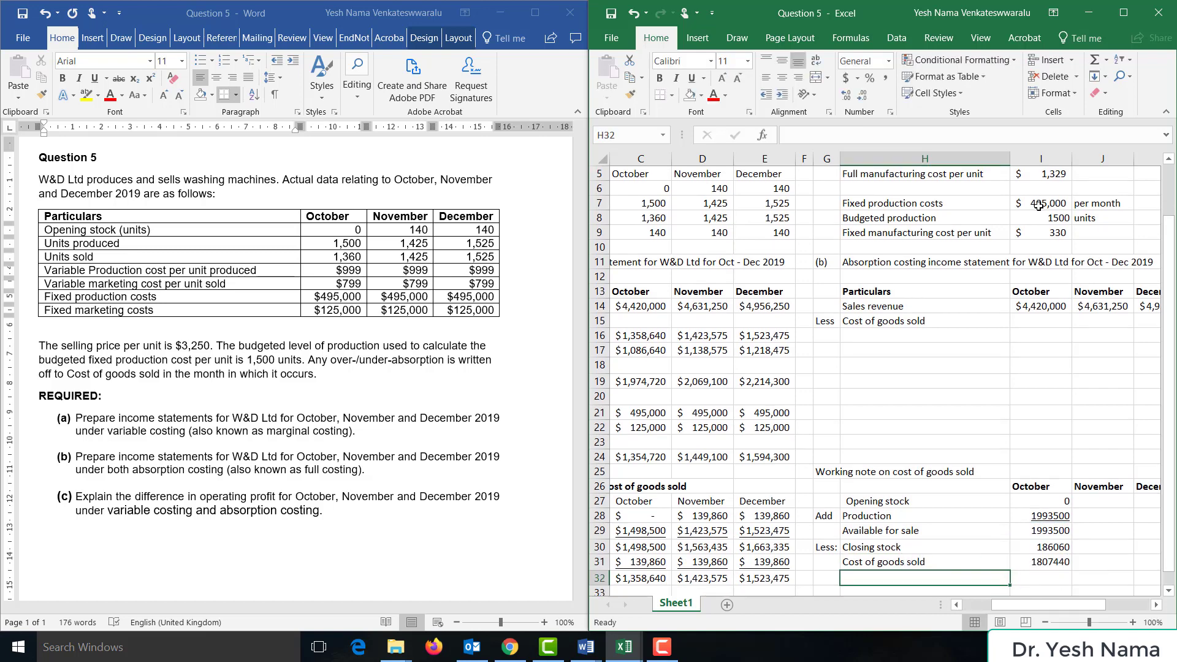
key("Up")
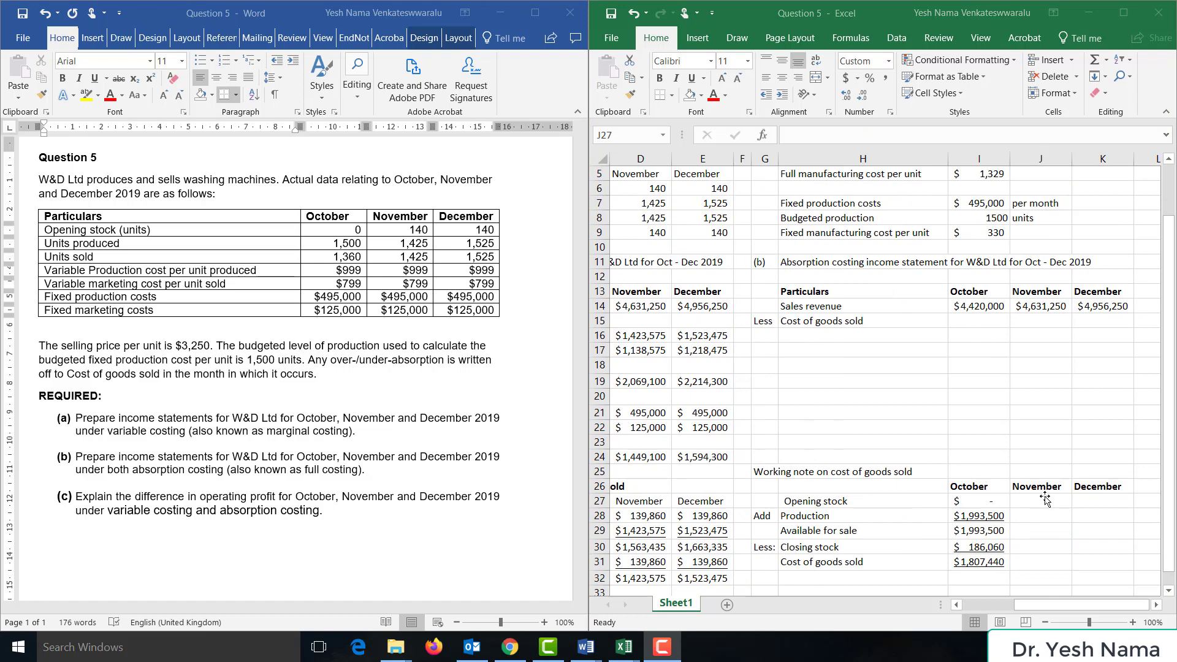
Link November's opening stock in J27 to October's closing stock in I30
left_click(1045, 499)
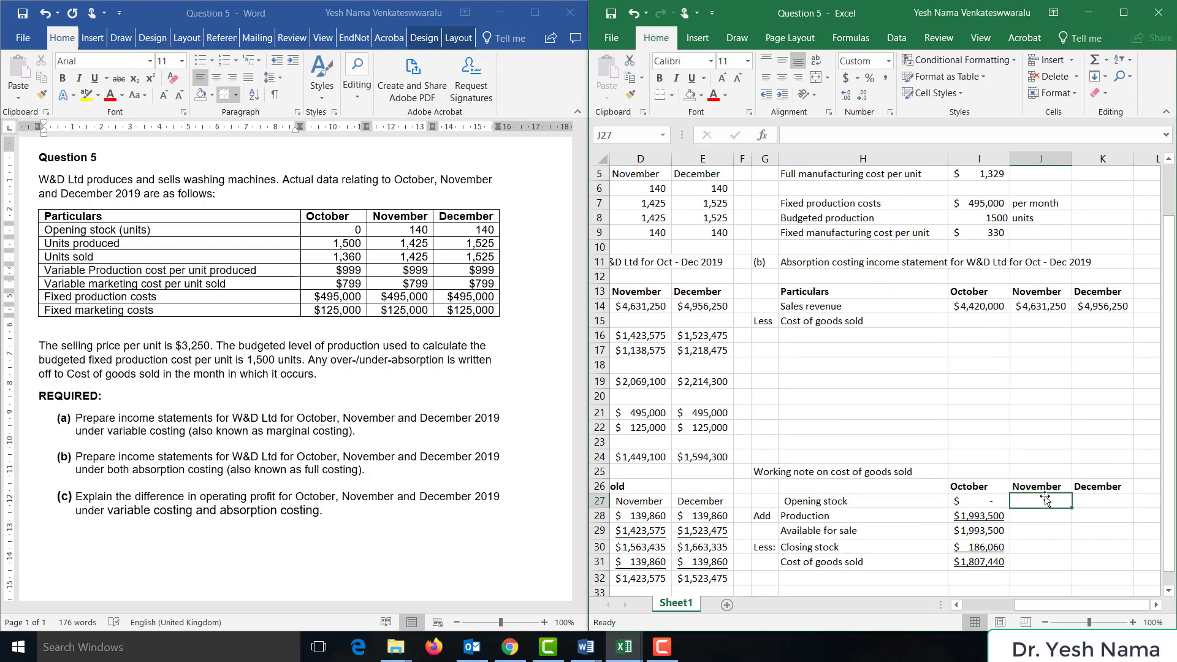
type("=")
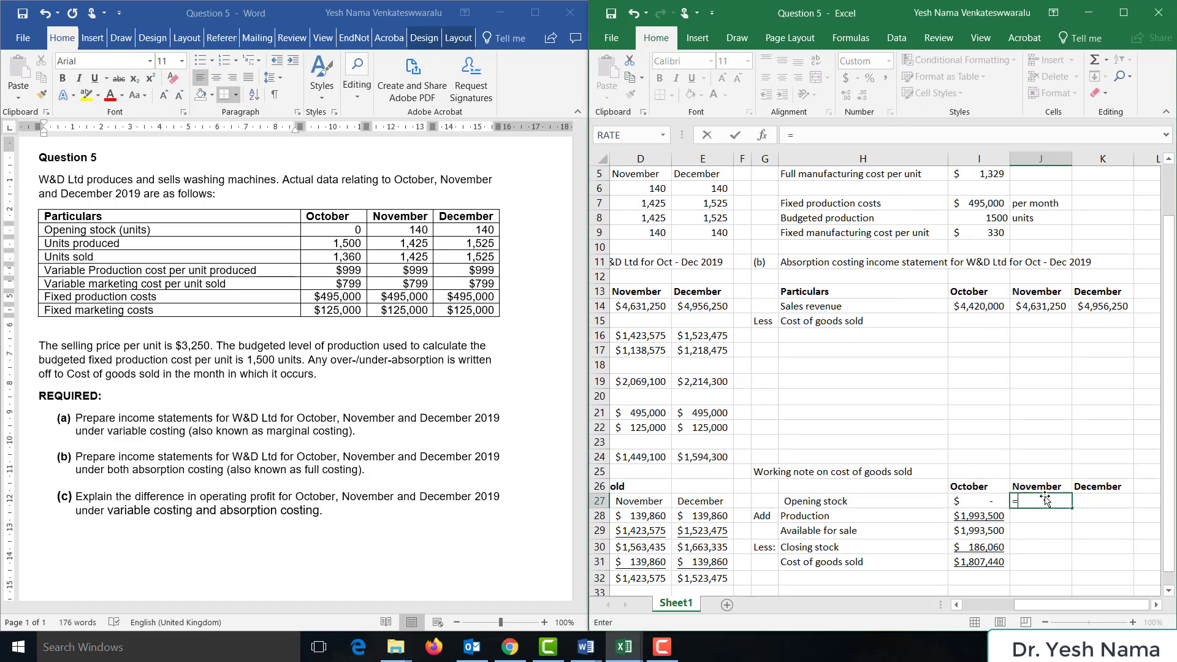
left_click(979, 545)
key("Return")
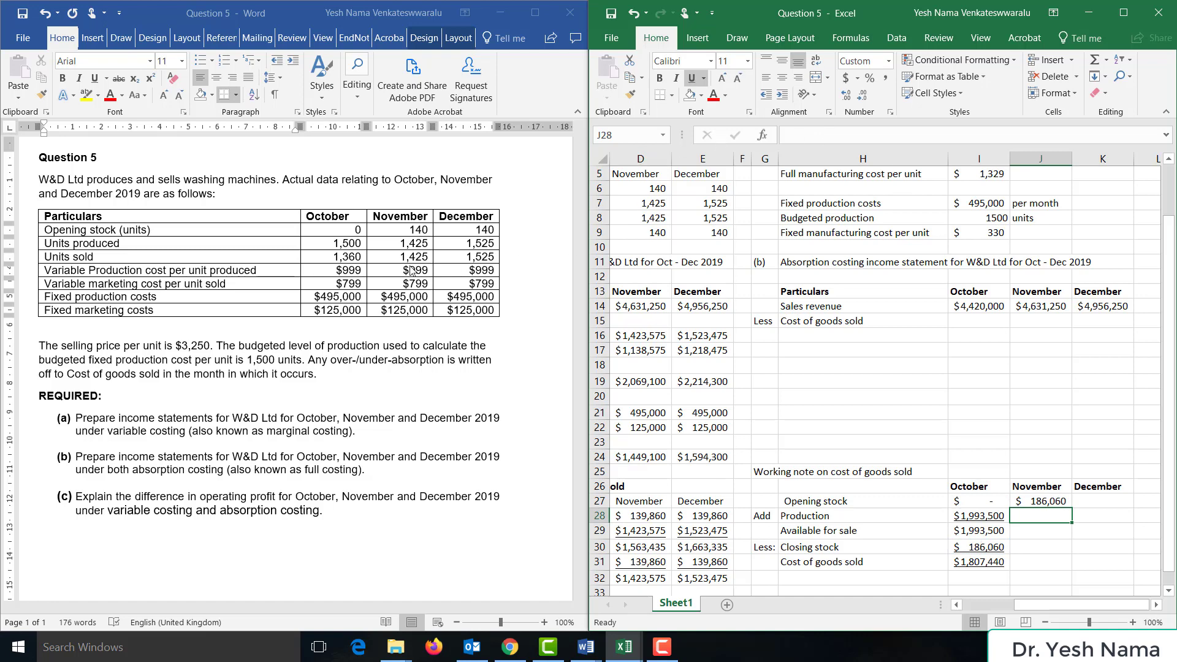
Compute November's production cost in J28 as D7*I5
type("=")
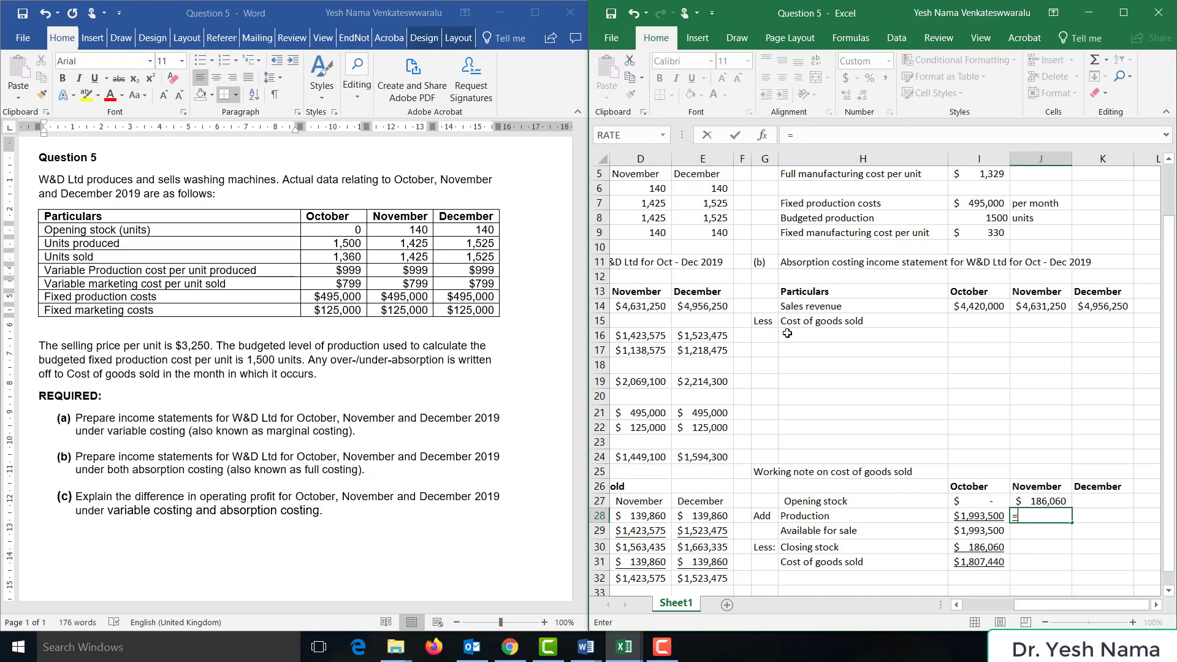
left_click(643, 204)
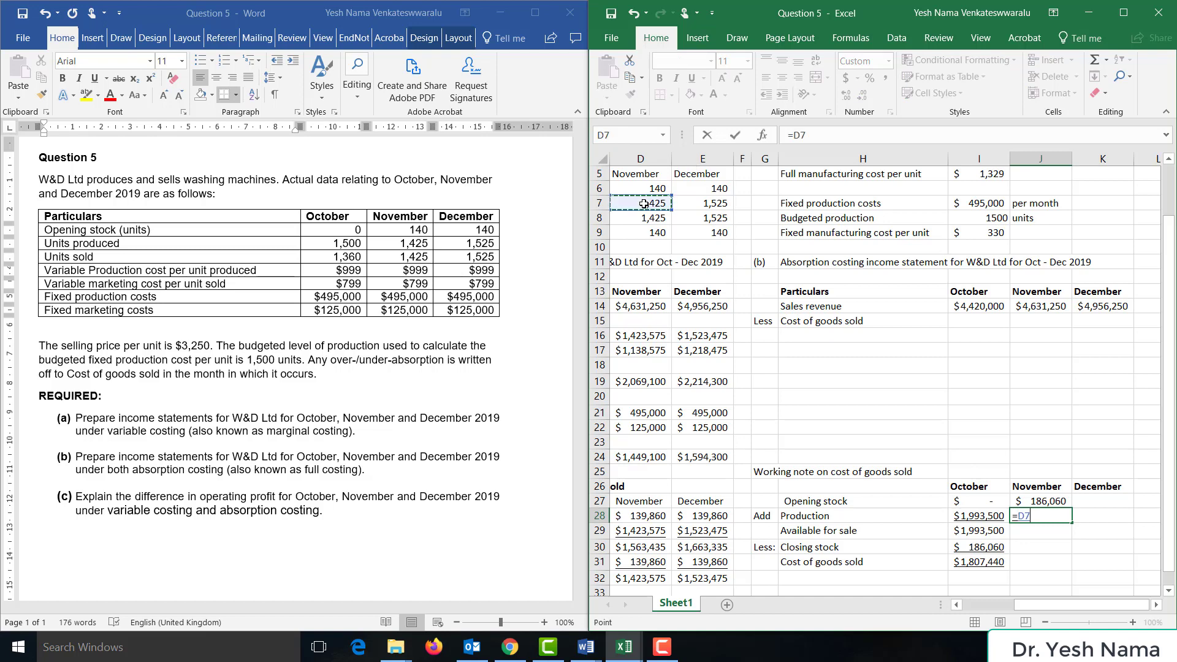
type("*")
left_click(984, 177)
key("Return")
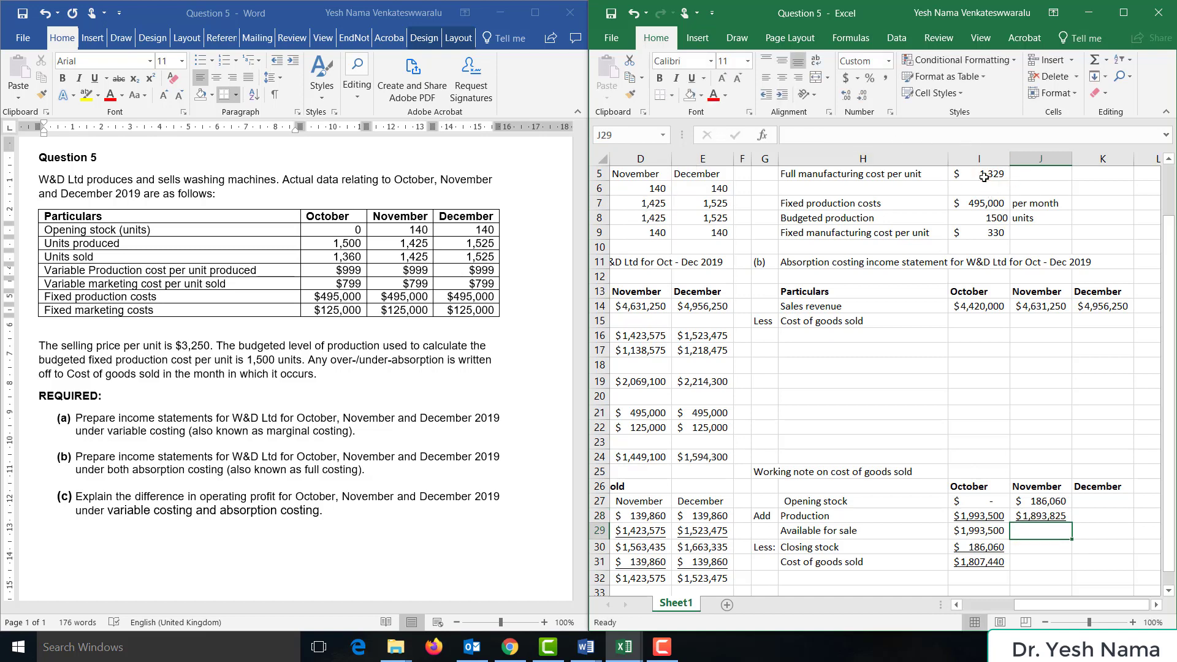
Copy October's available-for-sale total from I29 into J29 for November
key("Left")
key("ctrl+c")
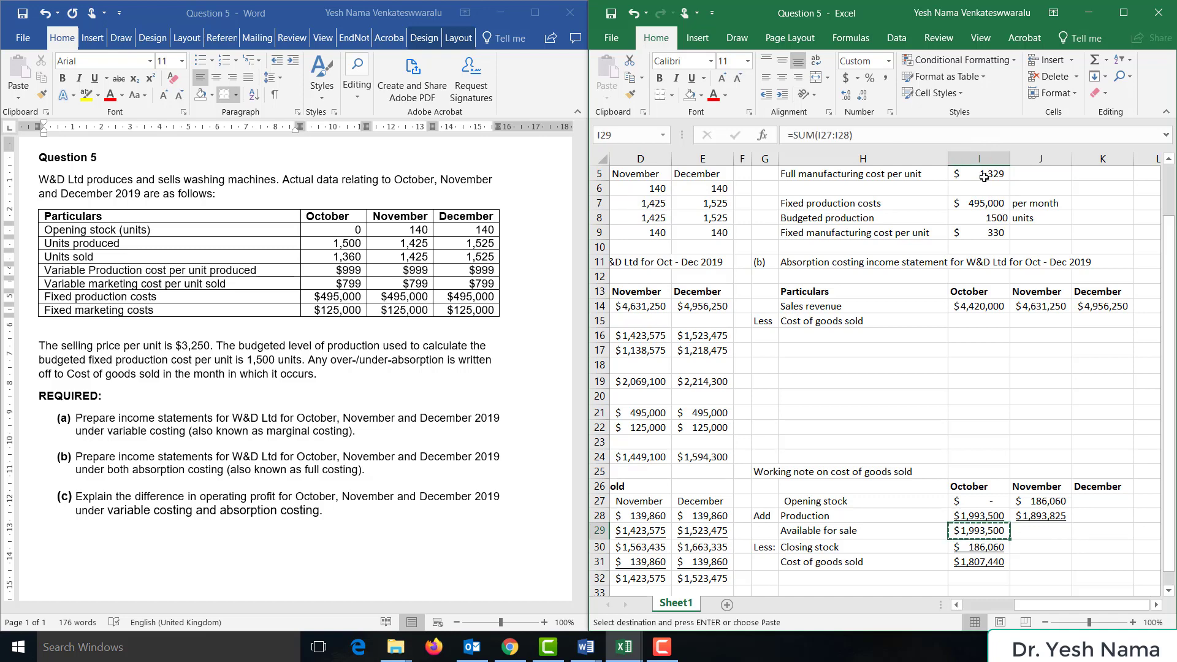
key("Right")
key("ctrl+v")
left_click(984, 177, "ctrl")
left_click(1012, 172)
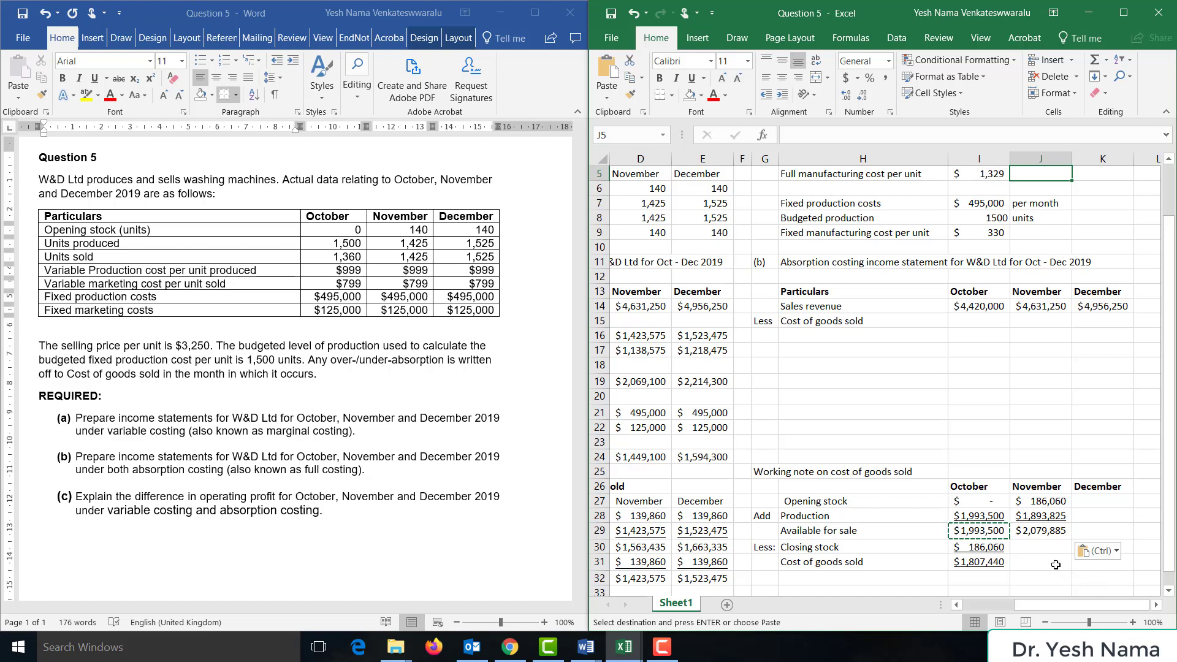
Compute November's closing stock value in J30 as D9*I5
left_click(1035, 548)
type("=")
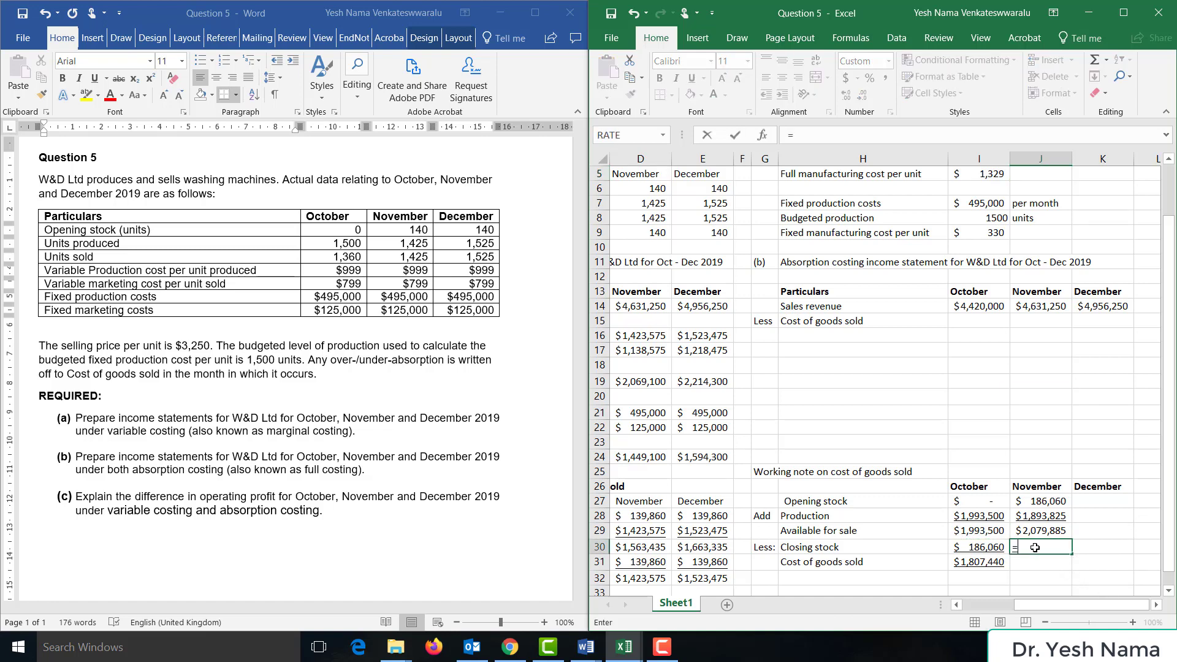
left_click(658, 233)
type("*")
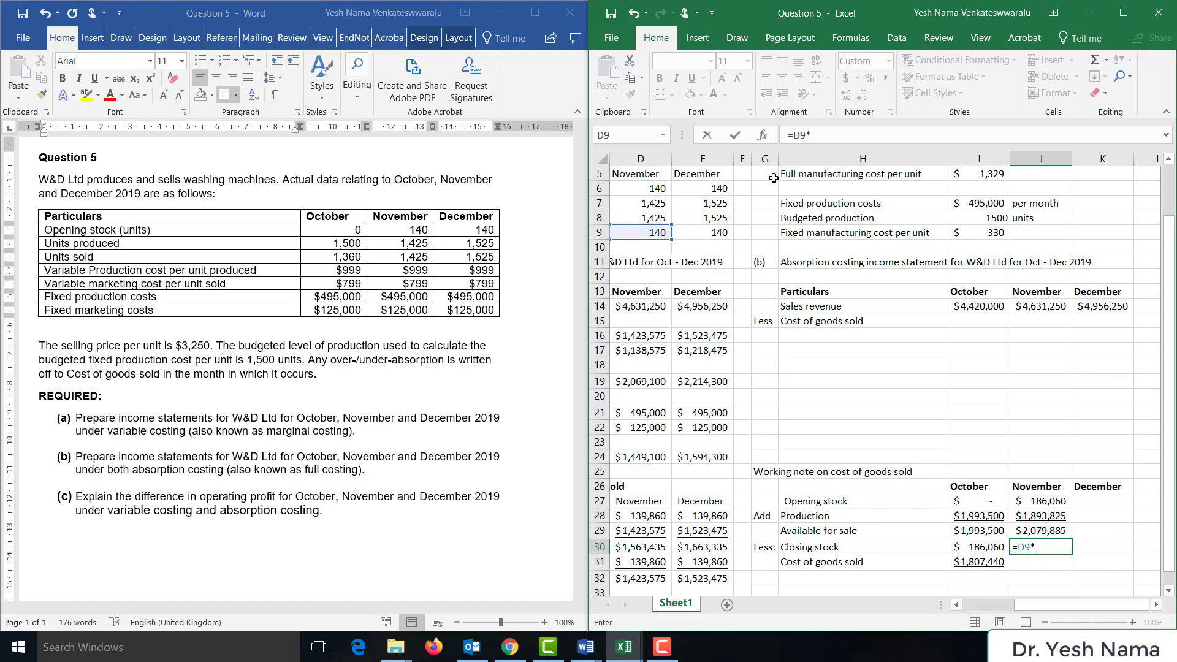
left_click(990, 178)
key("Return")
Copy October's cost of goods sold formula from I31 into J31 for November
key("Left")
key("ctrl+c")
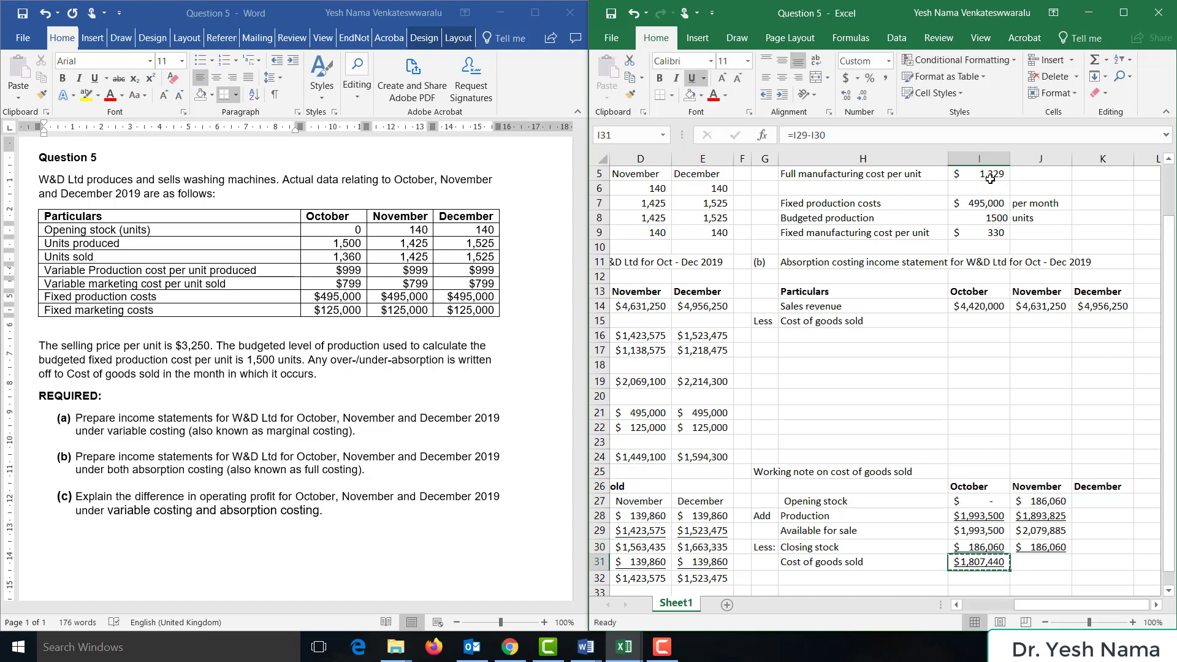
key("Right")
key("ctrl+v")
key("Escape")
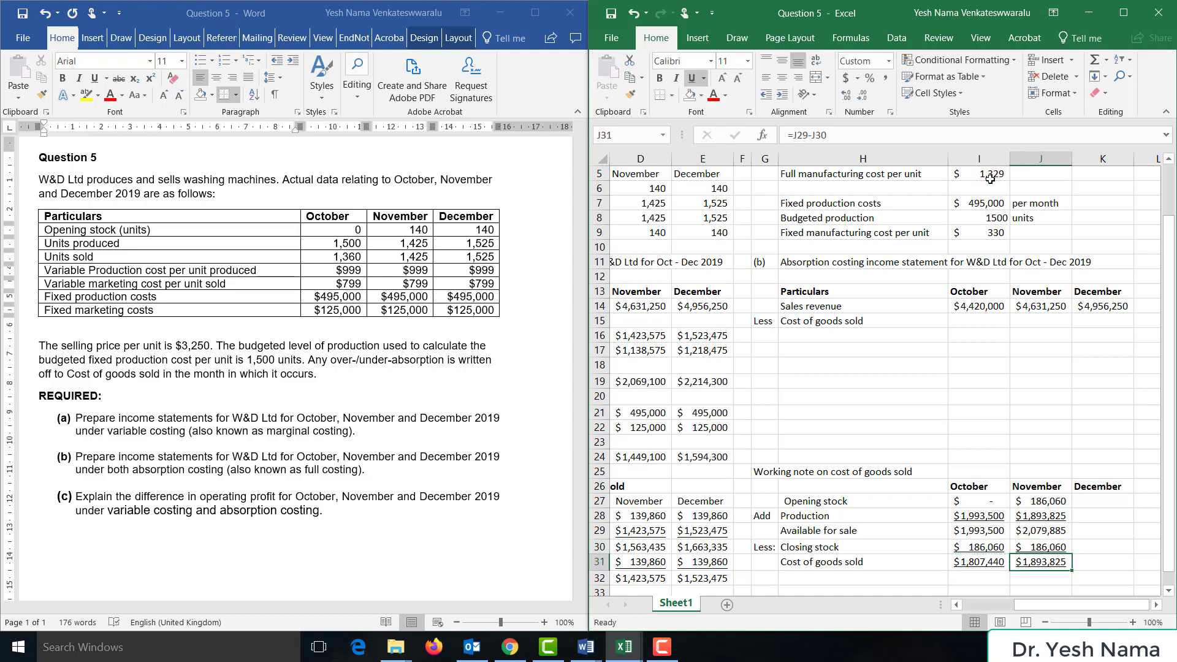
Link December's opening stock in K27 to November's closing stock in J30
left_click(1095, 499)
type("=")
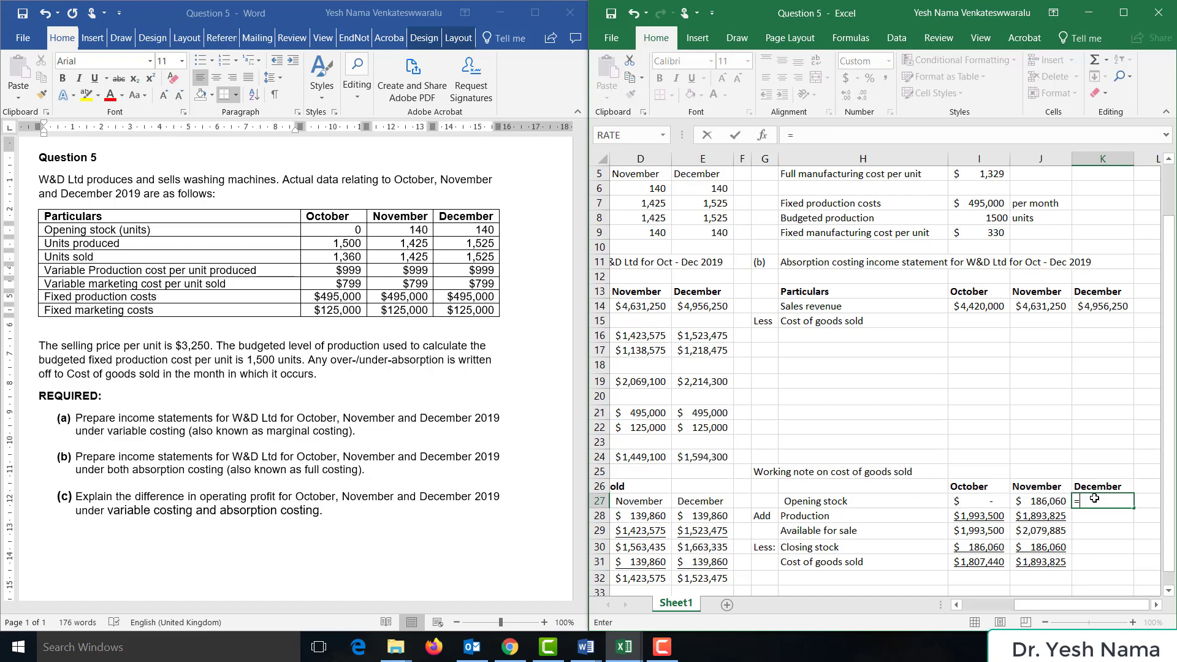
left_click(1046, 550)
key("Return")
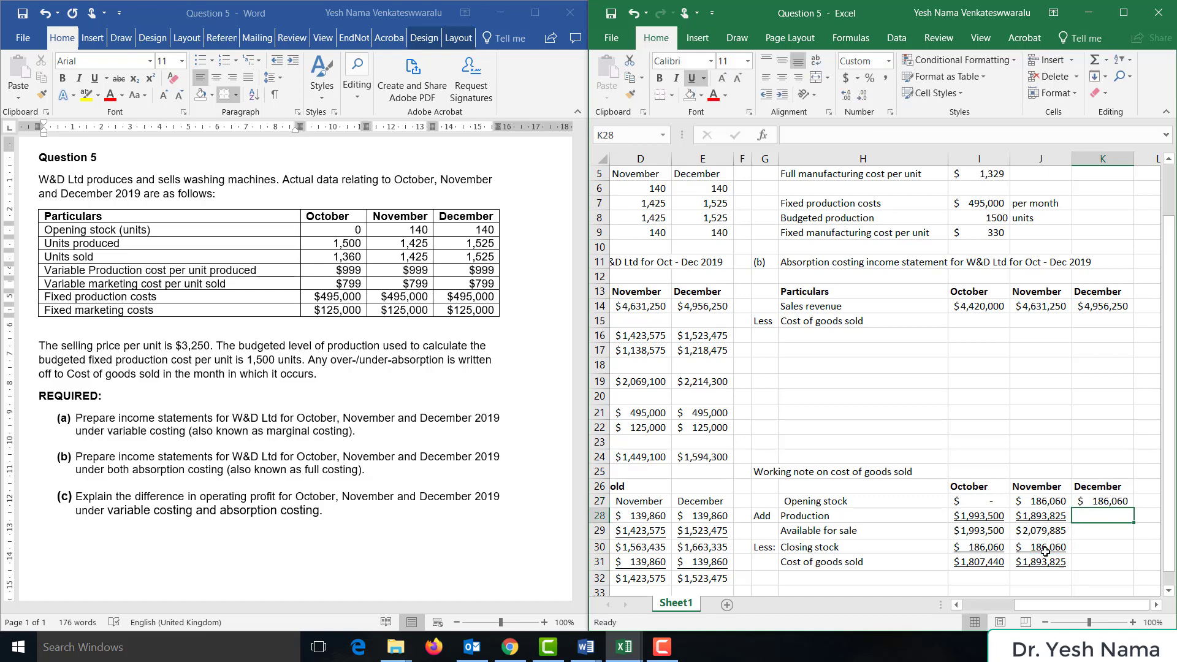
Compute December's production cost in K28 as E7*I5
type("=")
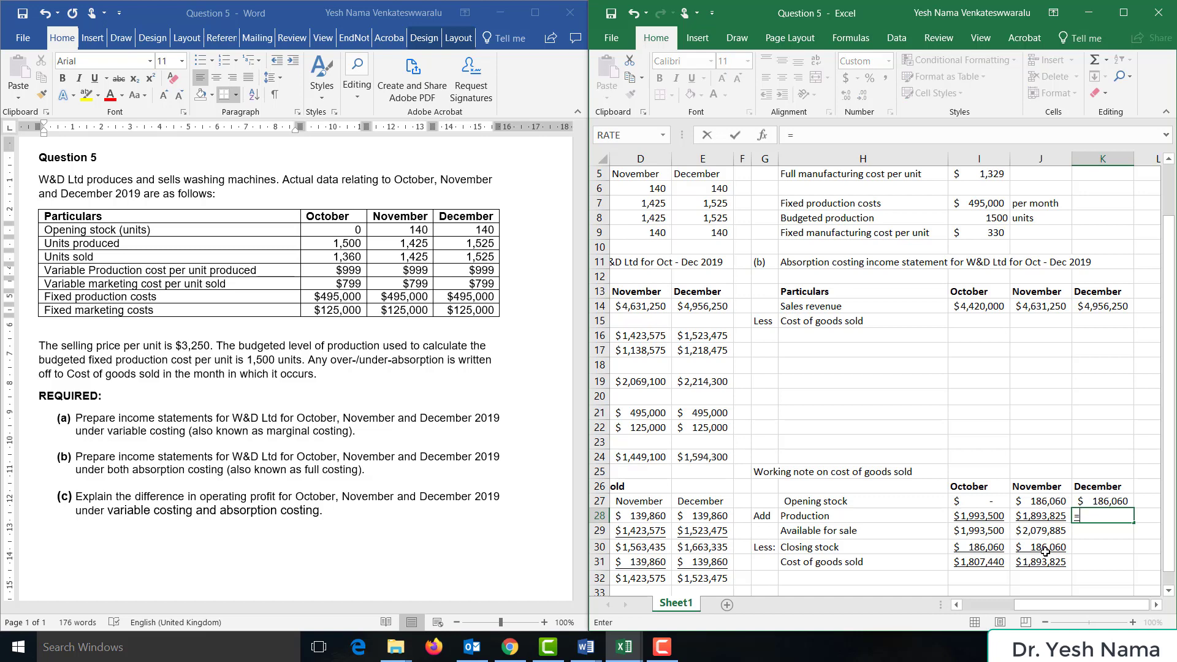
left_click(706, 202)
type("*")
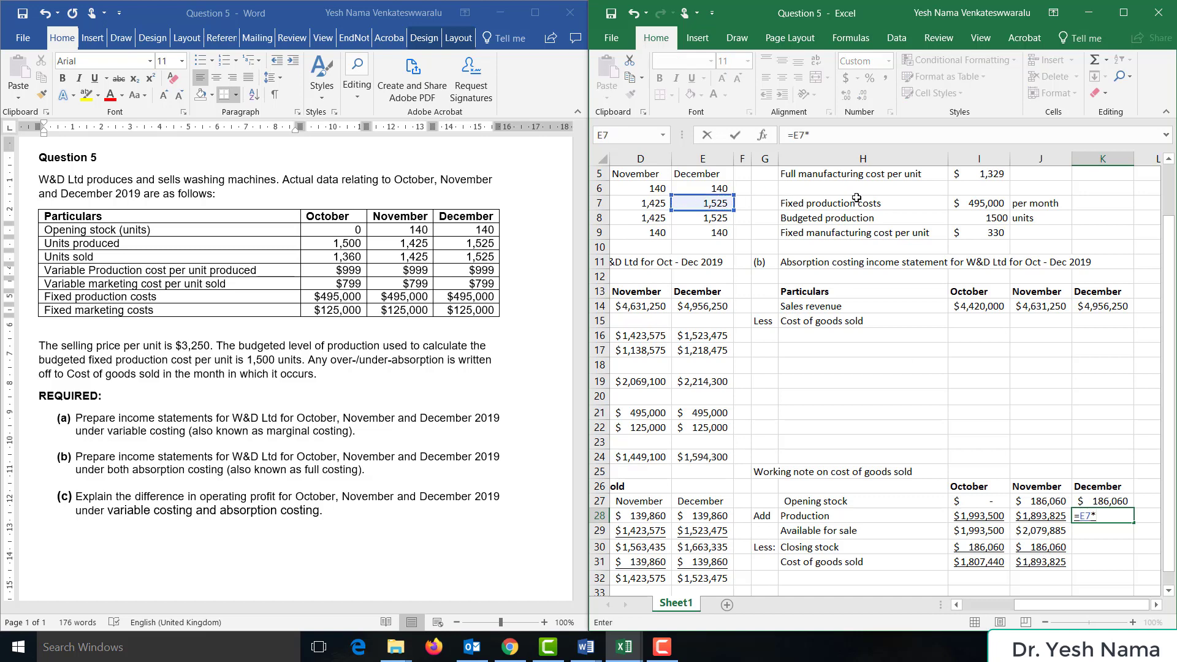
left_click(984, 179)
key("Return")
Copy November's available-for-sale formula from J29 into K29 for December
key("Left")
key("ctrl+c")
key("Right")
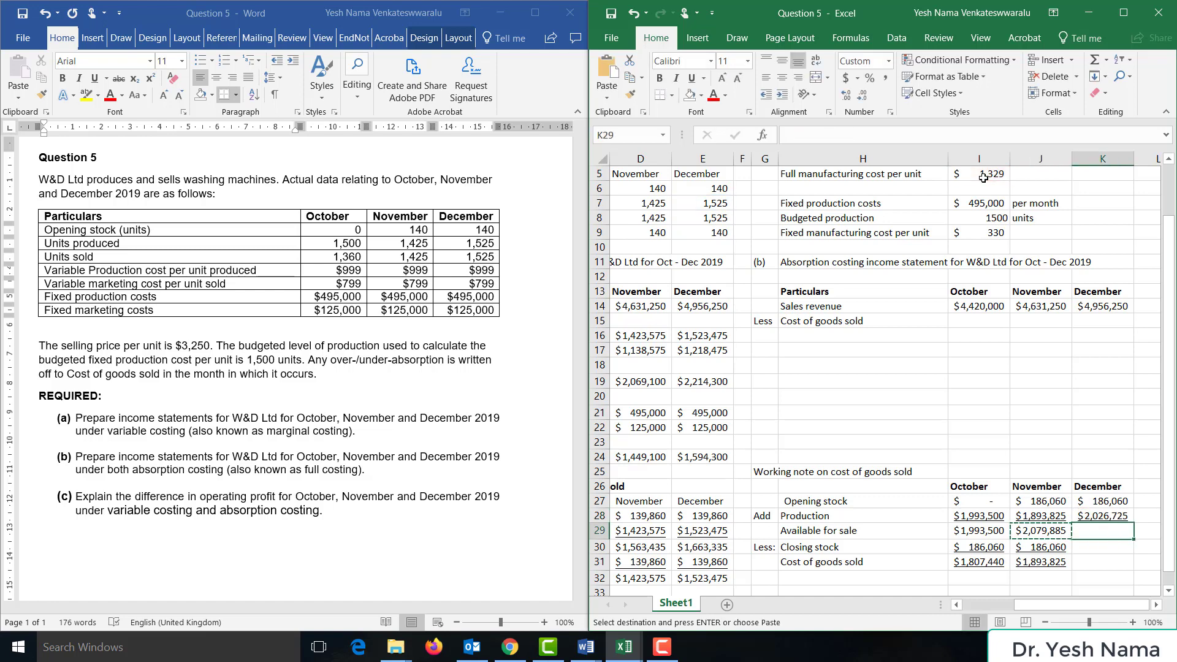
key("ctrl+v")
key("Down")
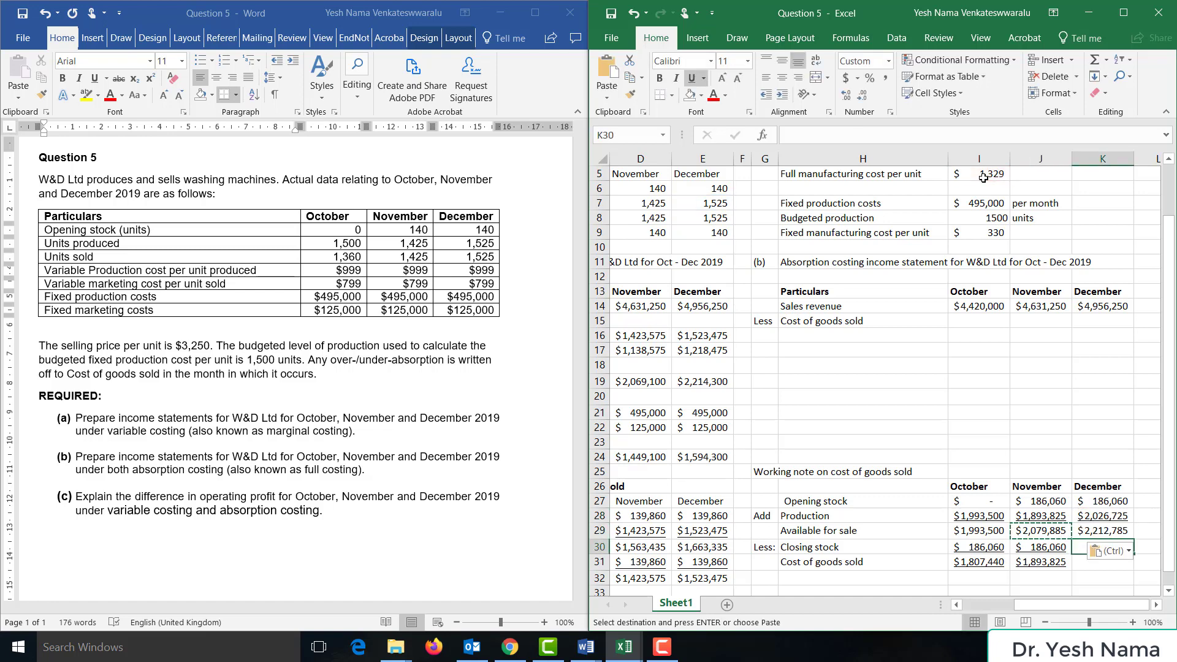
Compute December's closing stock value in K30 as E9*I5
type("=")
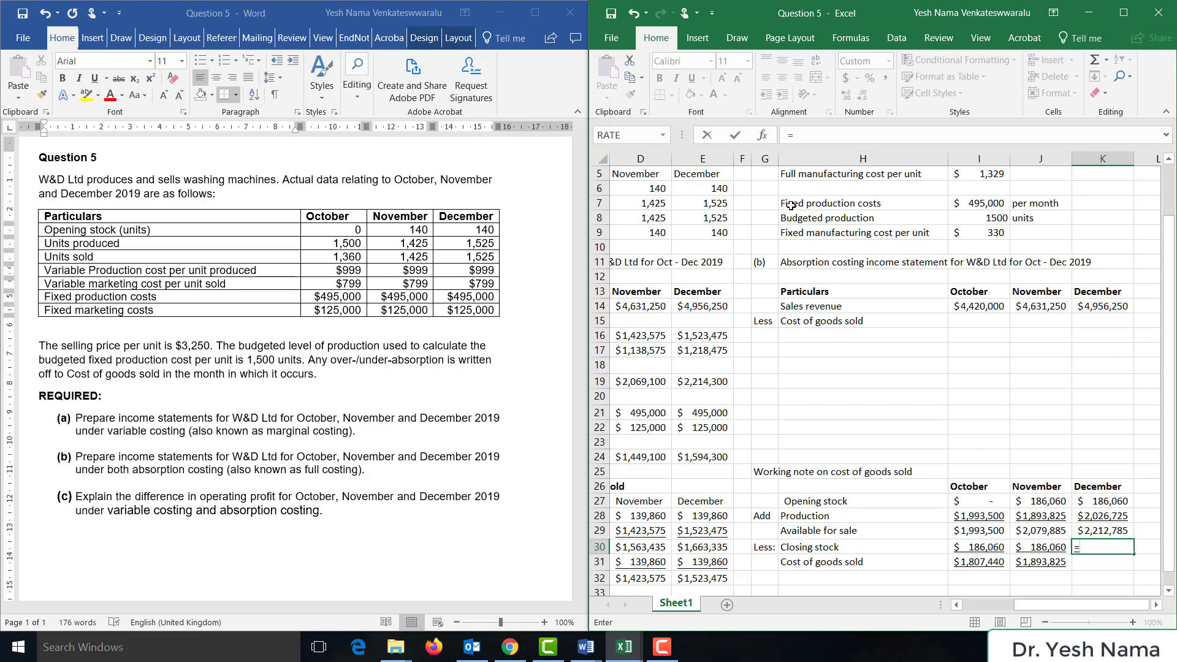
left_click(712, 234)
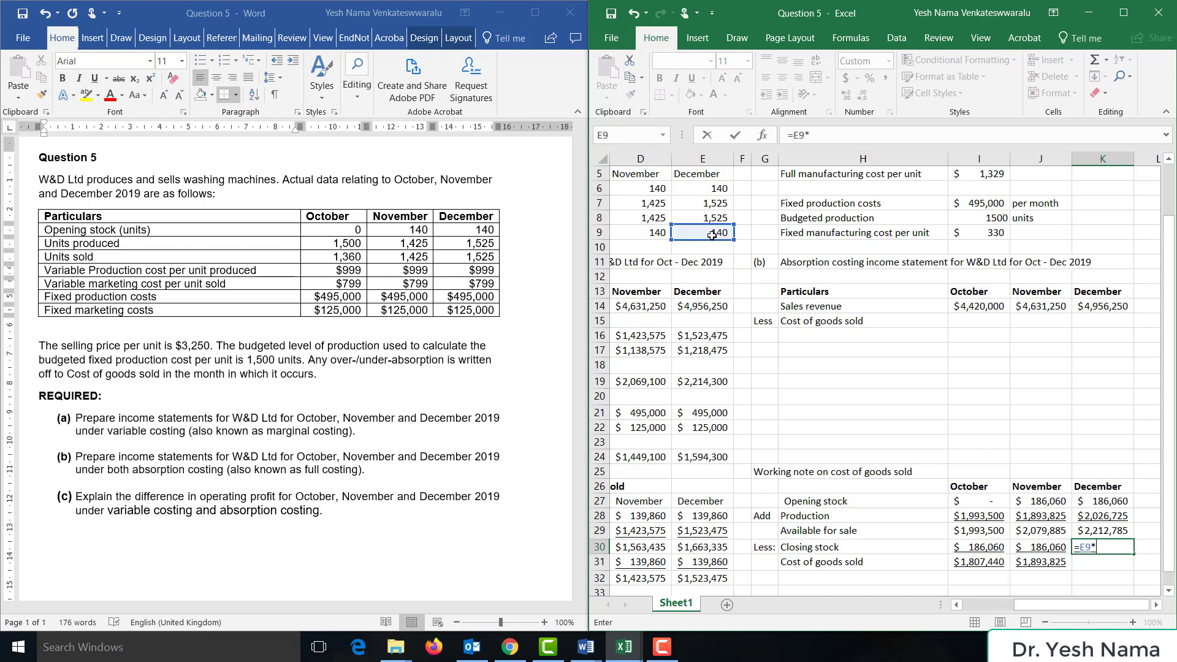
type("*")
left_click(965, 174)
key("Return")
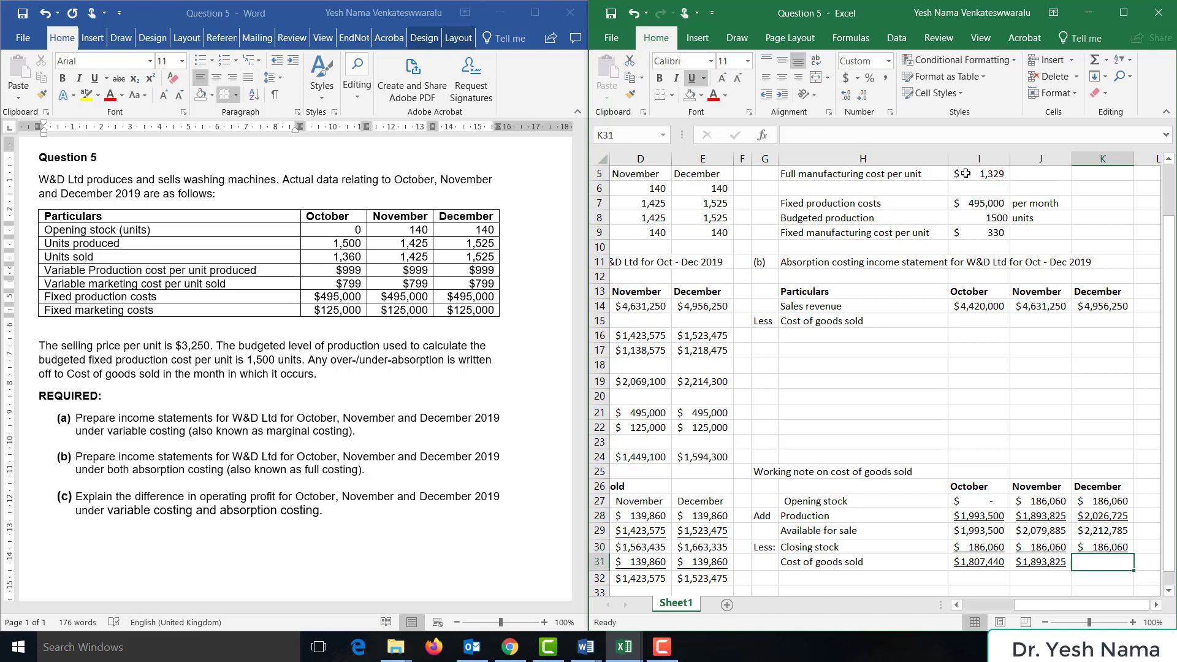
Copy November's cost of goods sold formula from J31 into K31 for December
key("Left")
key("ctrl+c")
key("Right")
key("ctrl+v")
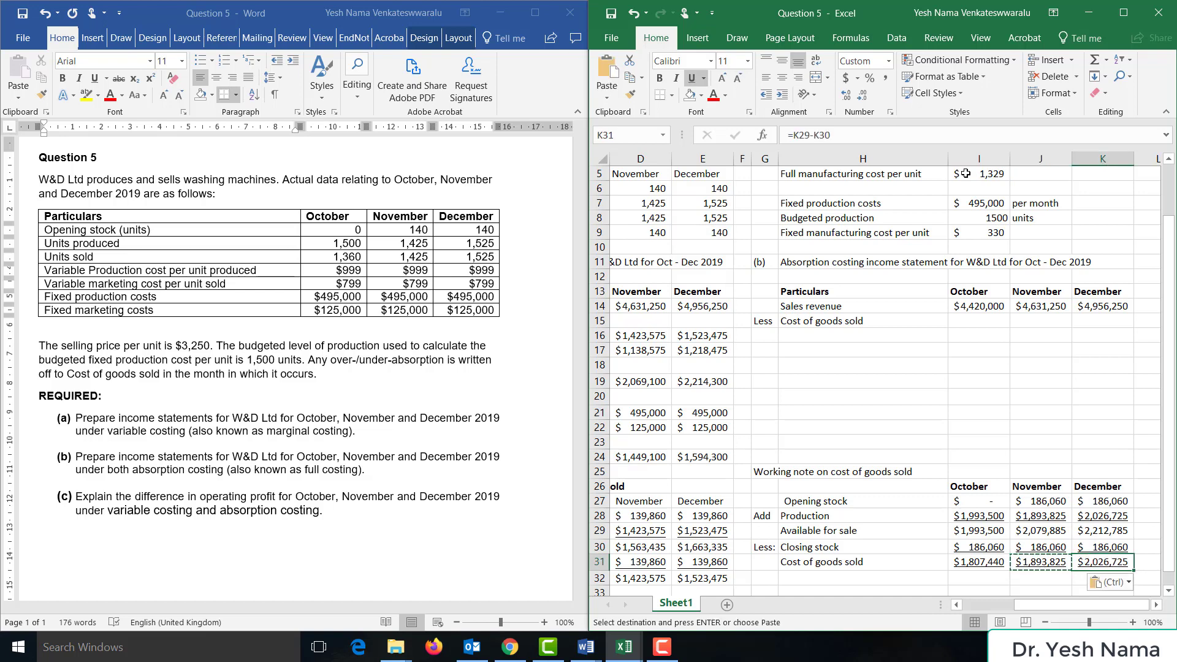
key("Escape")
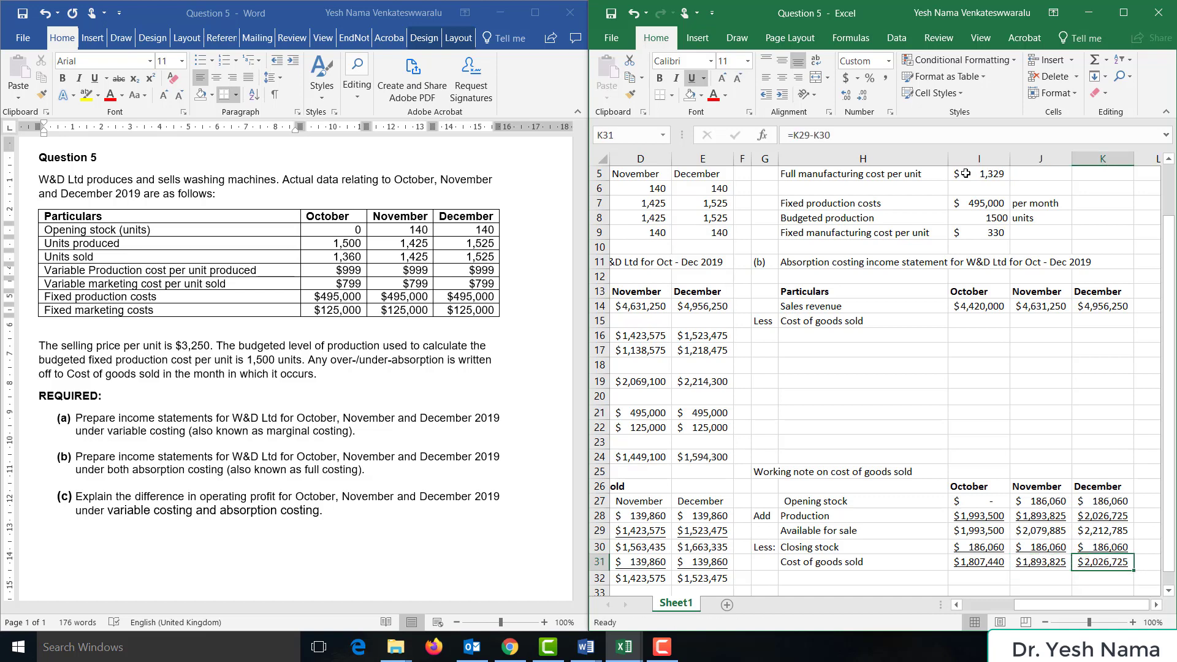
Link October's cost of goods sold in I15 of the absorption statement to I31 and fill the formula across to K15
left_click(981, 319)
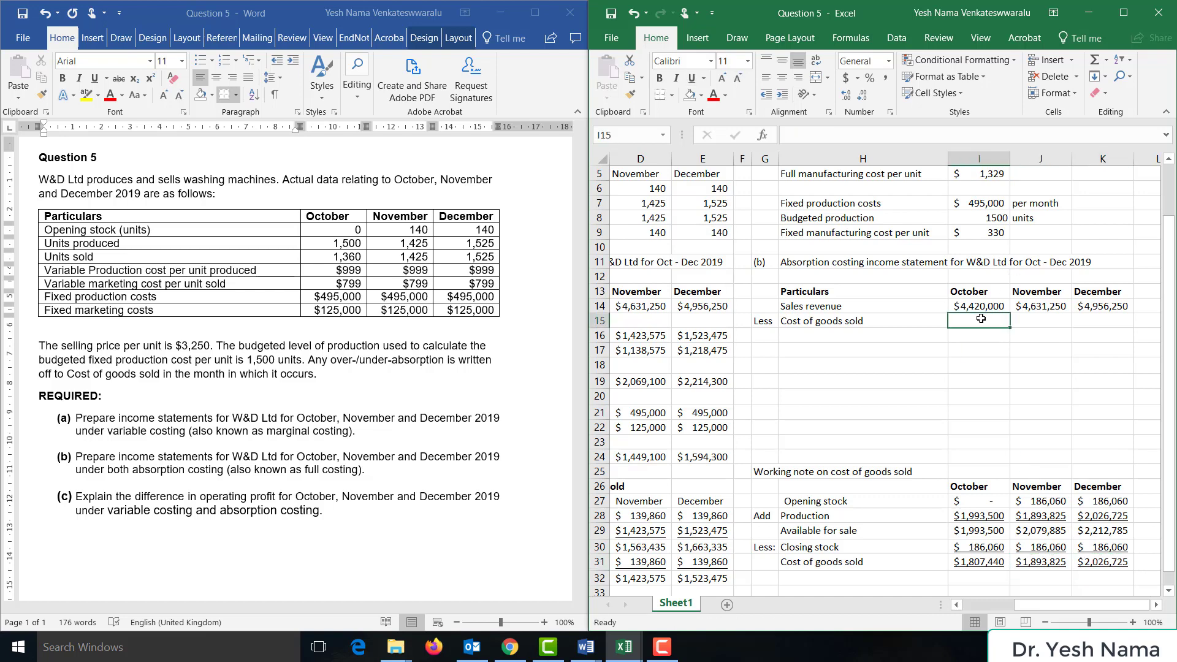
type("=")
left_click(979, 563)
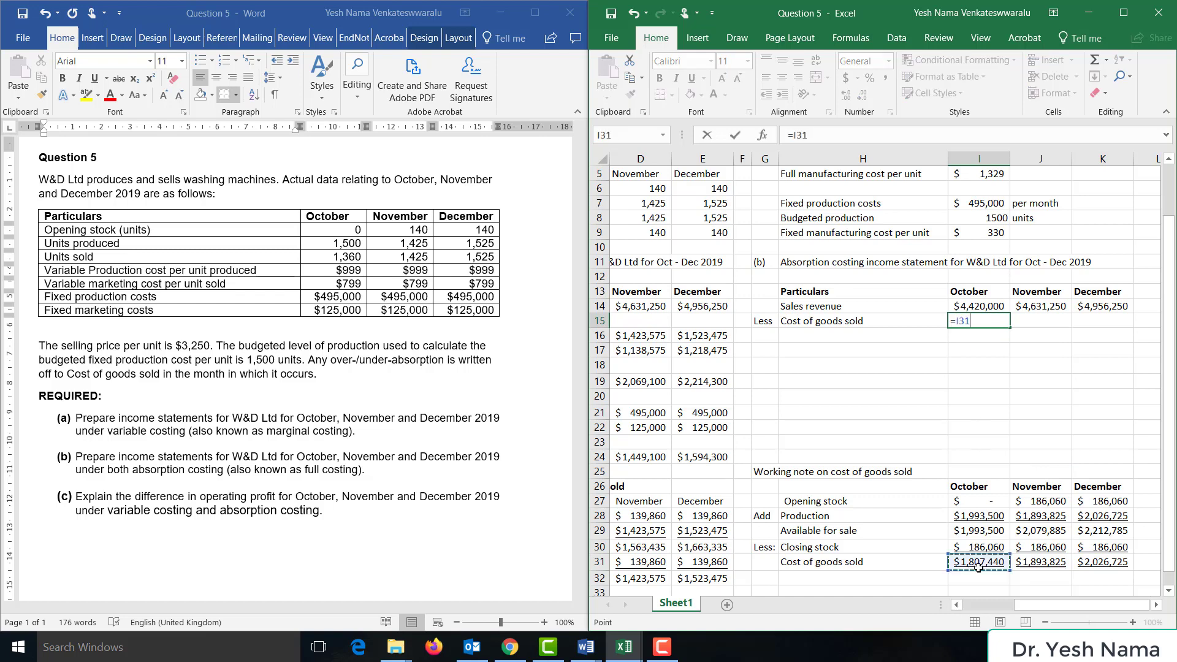
key("Return")
key("Up")
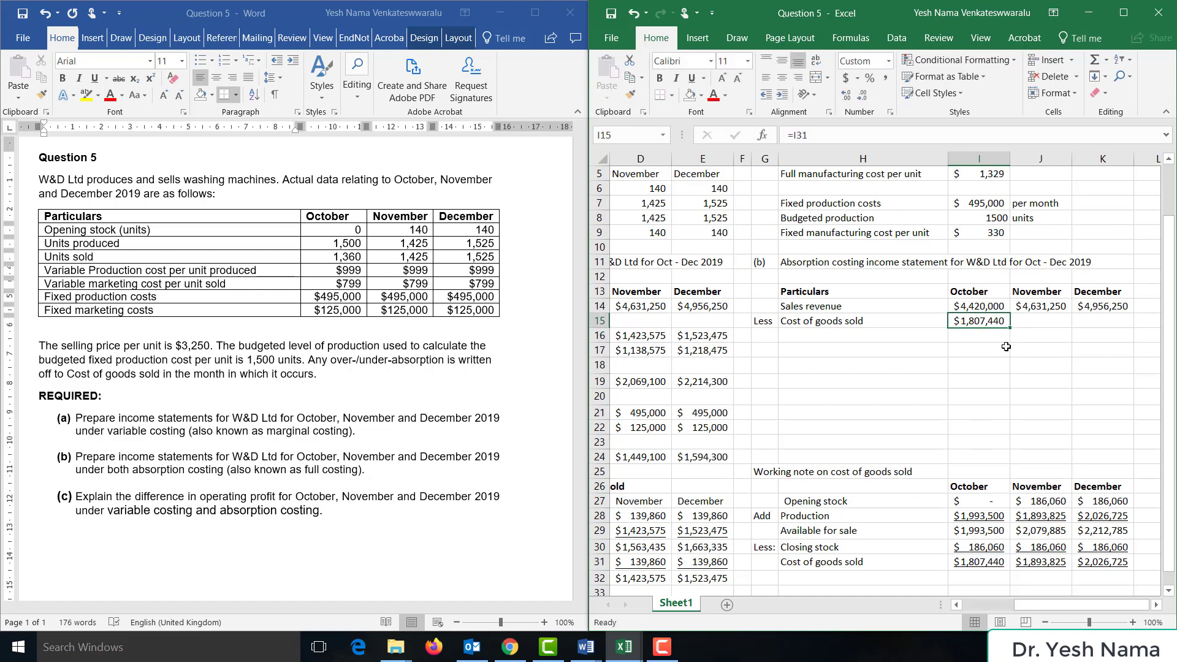
left_click_drag(1012, 326, 1111, 324)
Examine the fixed manufacturing cost per unit, the budgeted production and November's cost of goods sold working for any over- or under-absorption
left_click(869, 335)
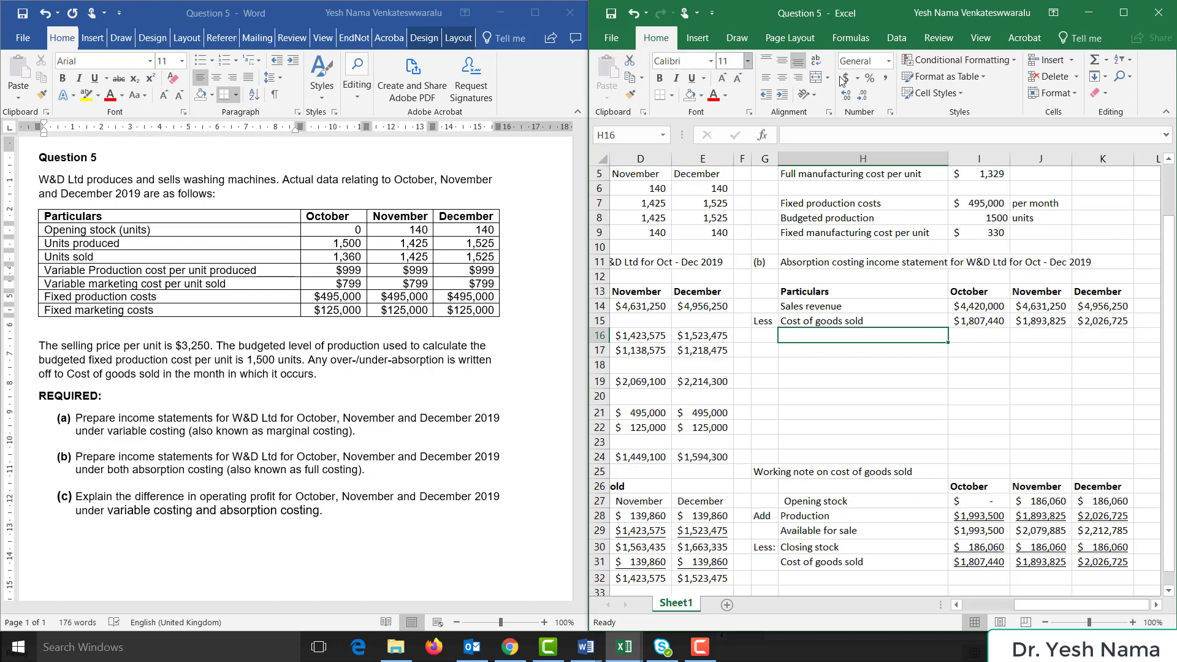
left_click(862, 231)
key("Right")
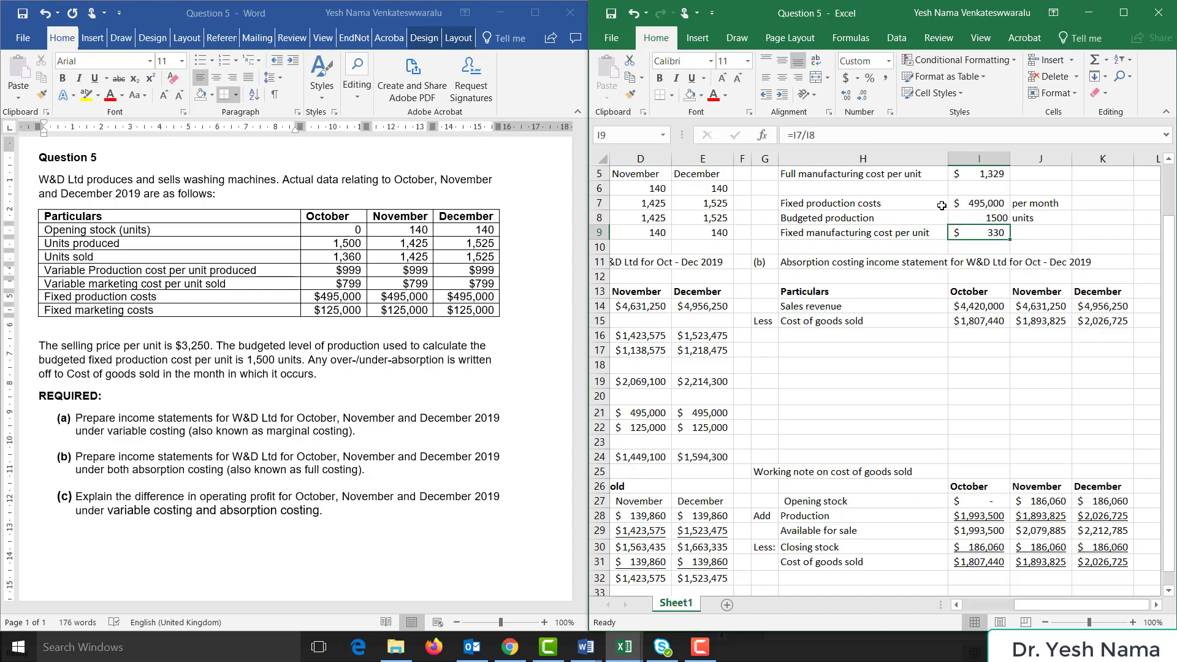
left_click(970, 214)
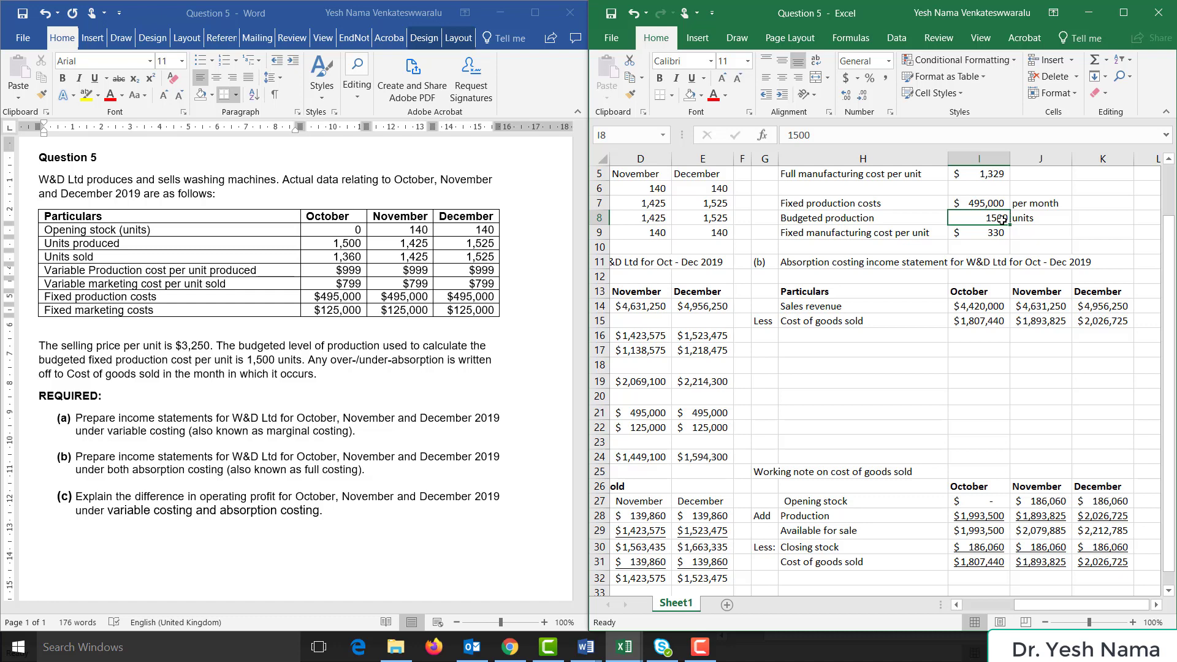
left_click(1049, 218)
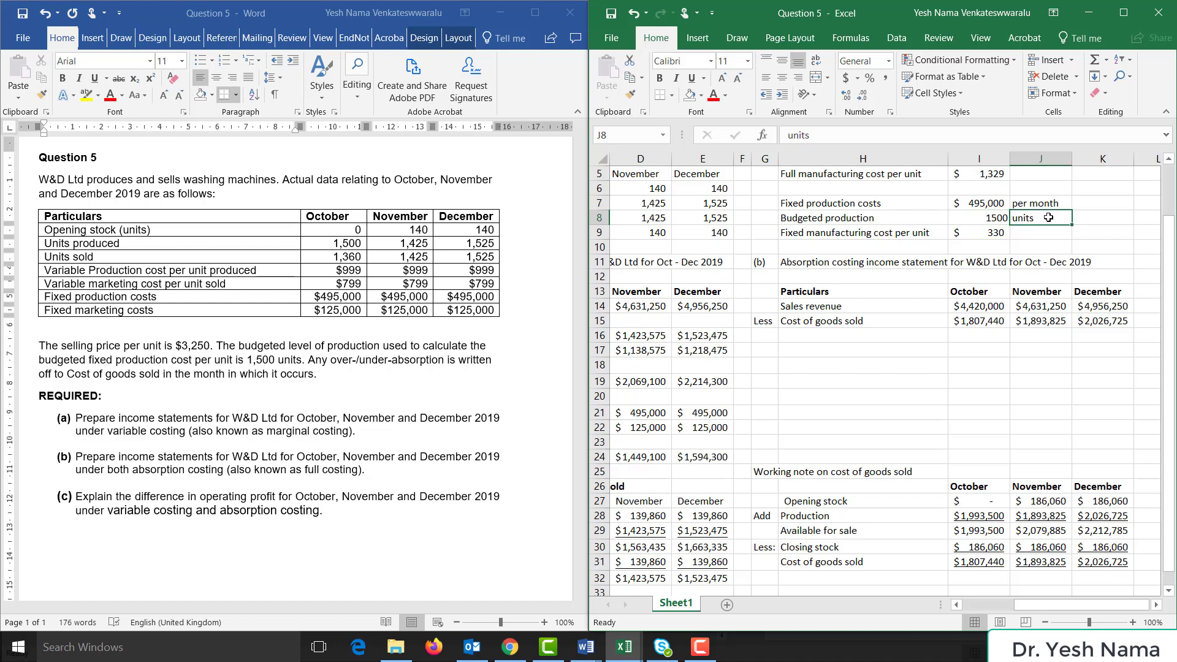
left_click(857, 336)
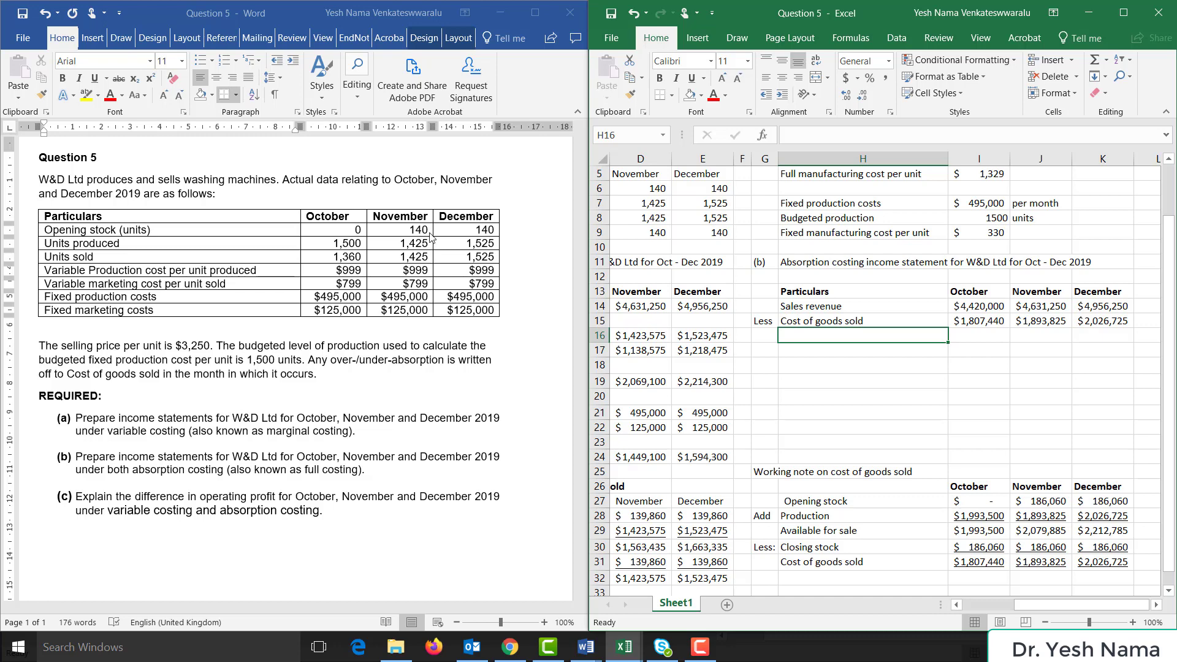
left_click(994, 218)
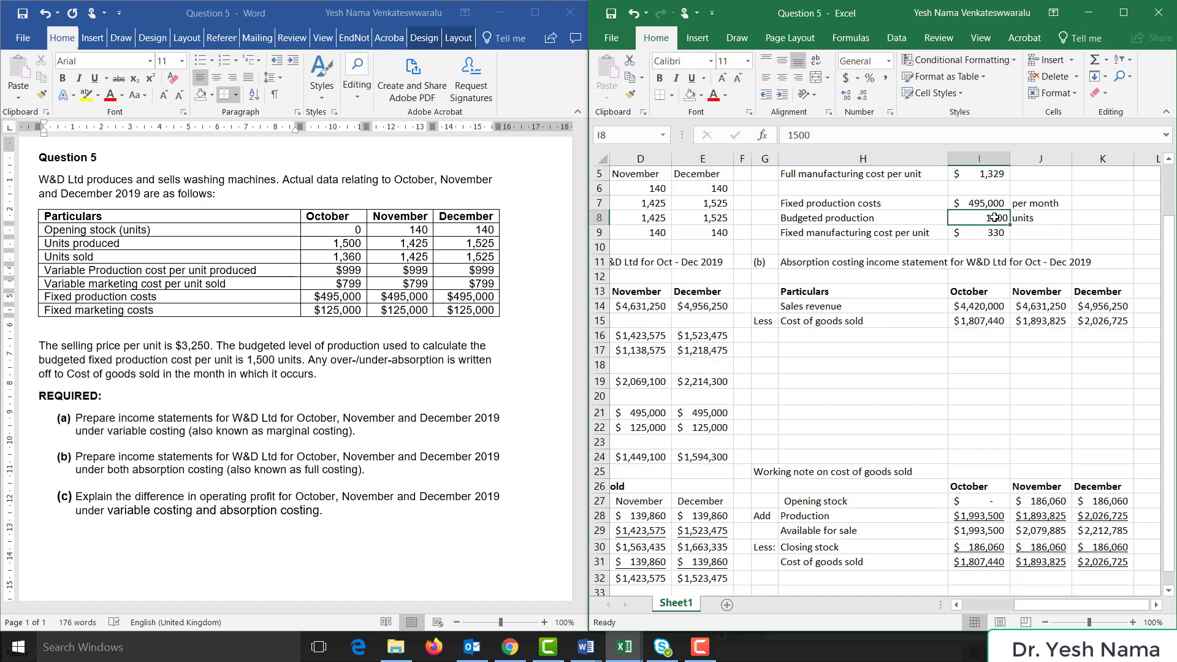
left_click(1055, 215)
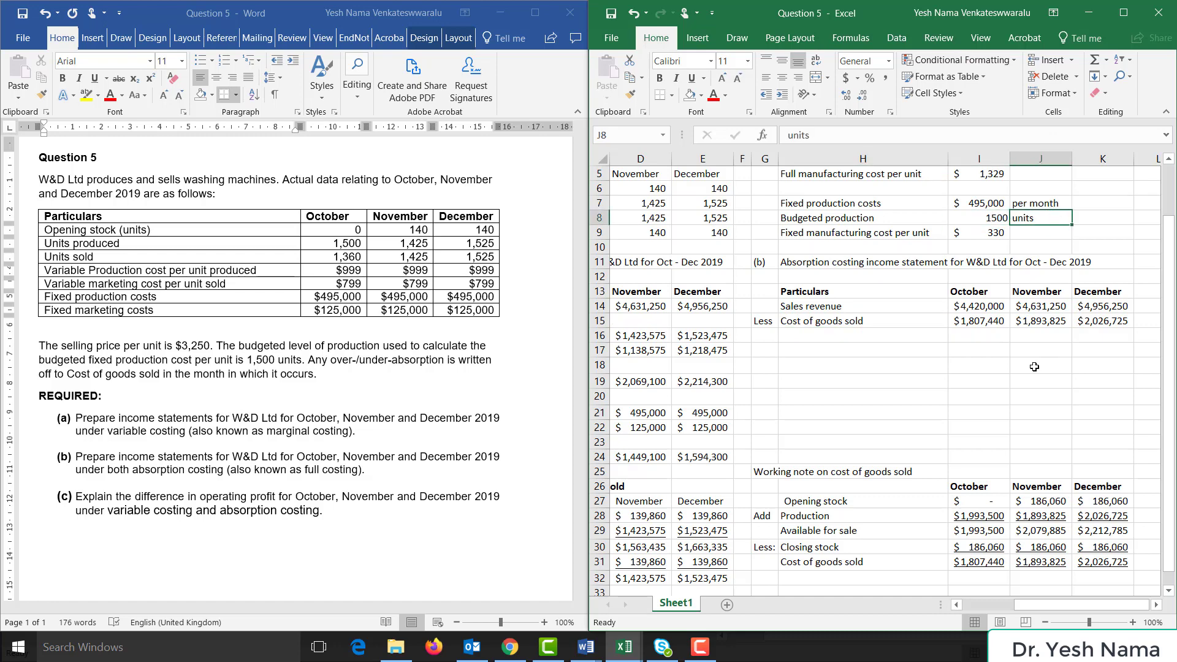
left_click_drag(1045, 502, 1045, 562)
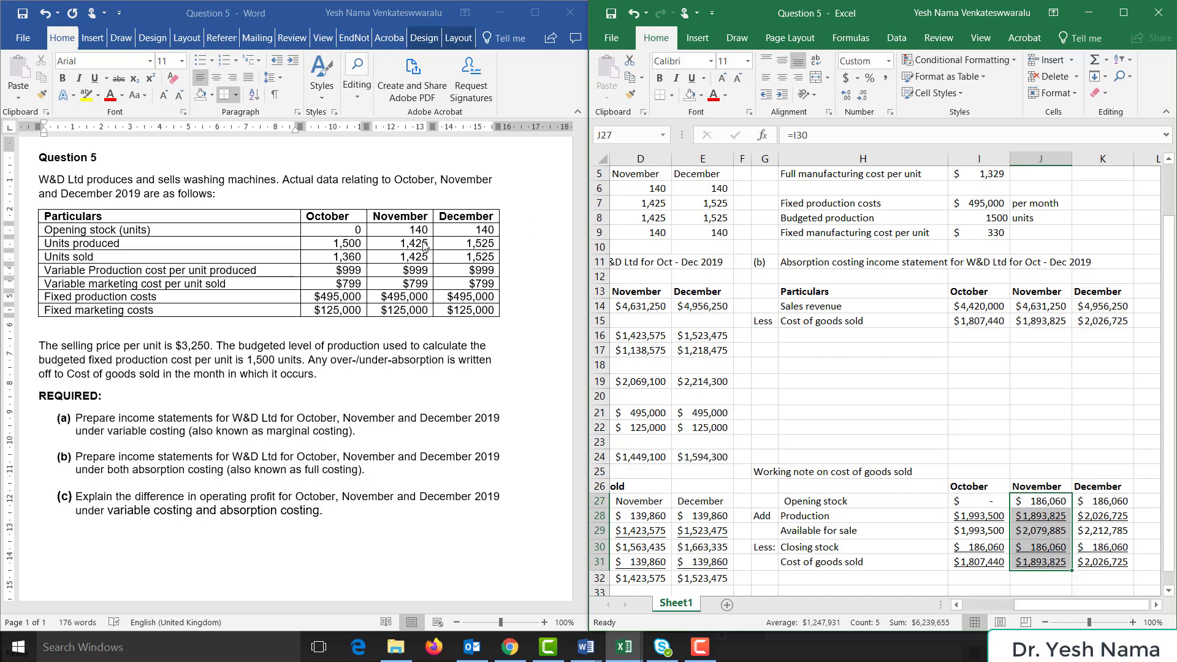
left_click(977, 216)
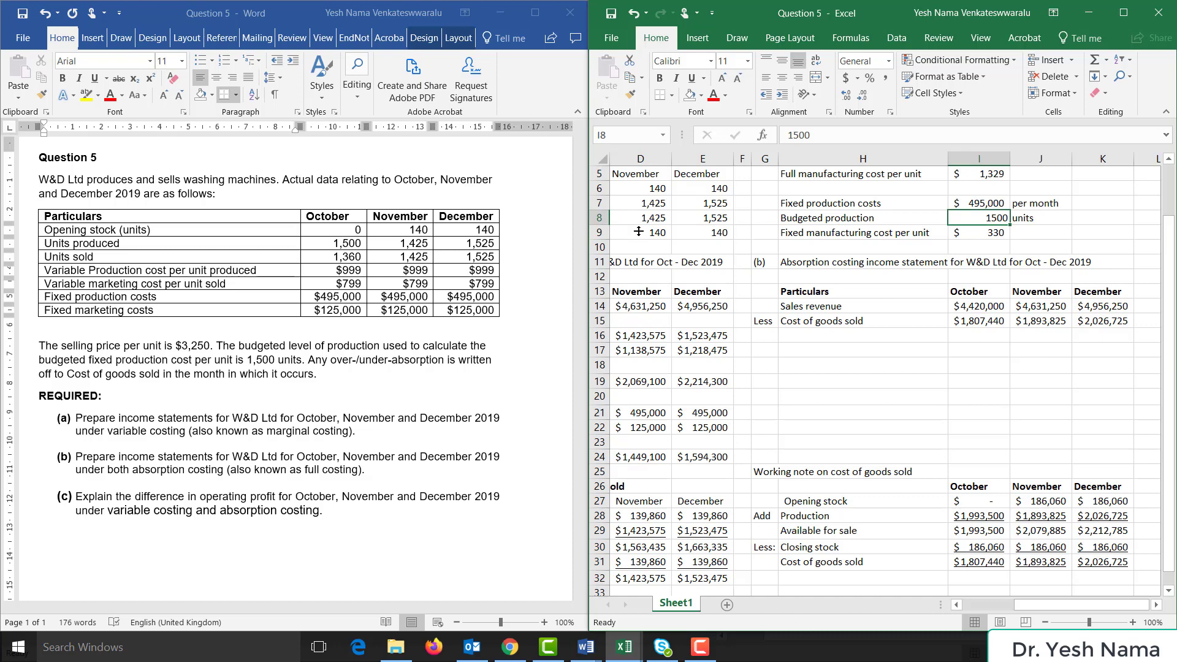
left_click(1053, 516)
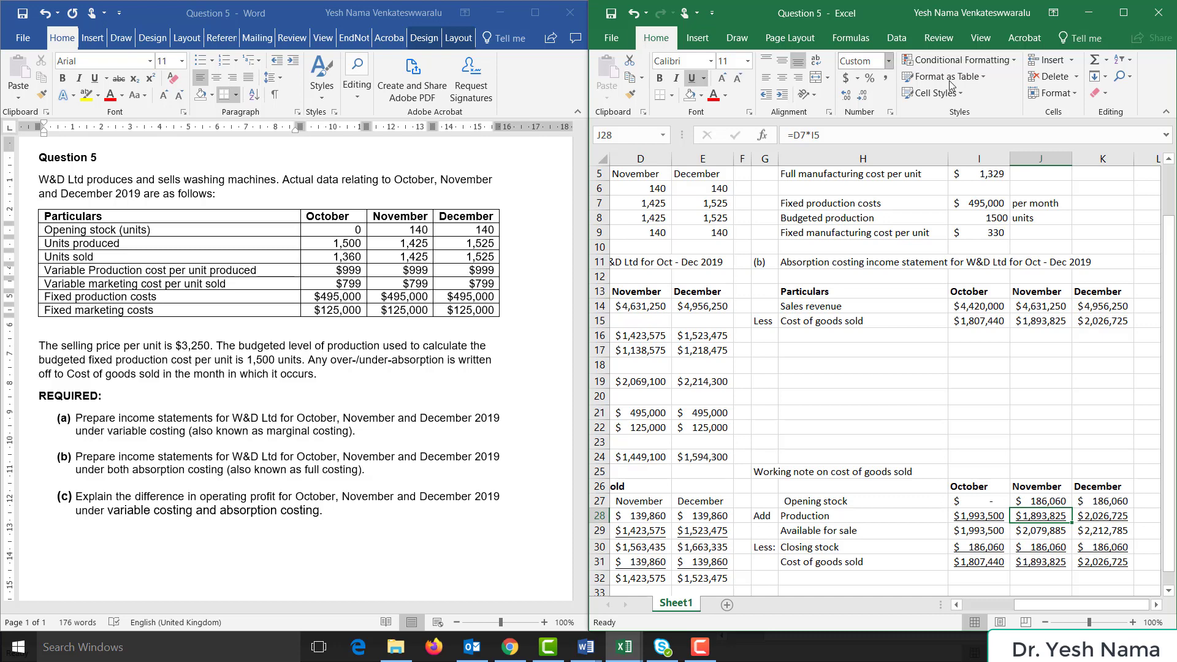
left_click(815, 231)
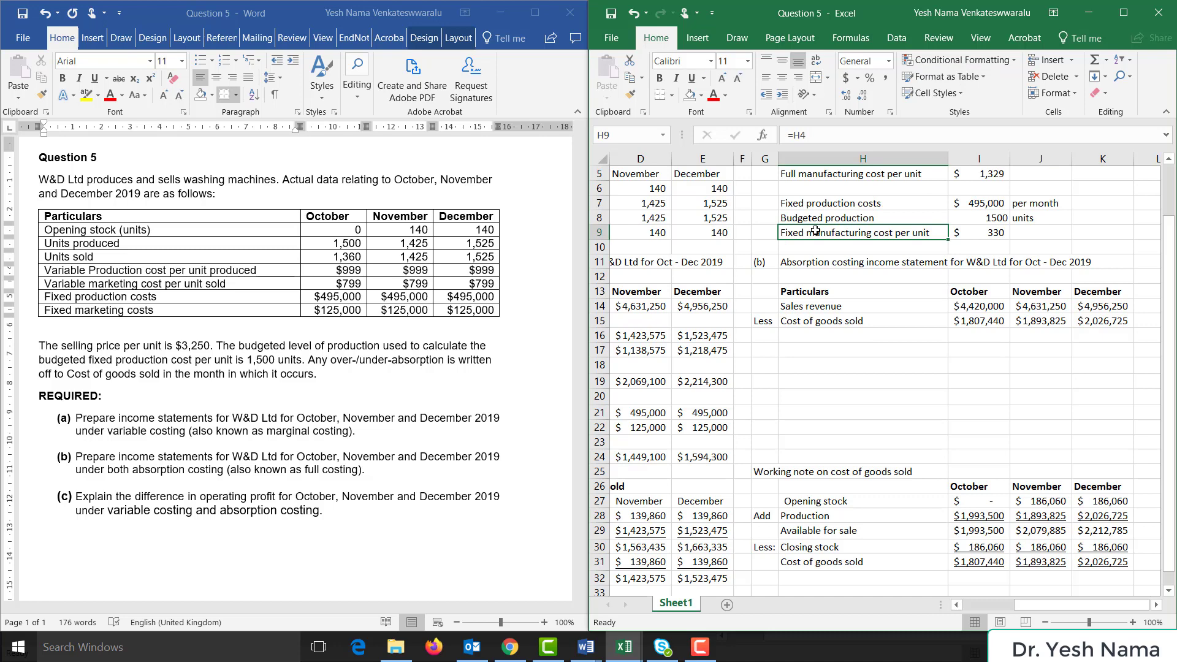
left_click(981, 235)
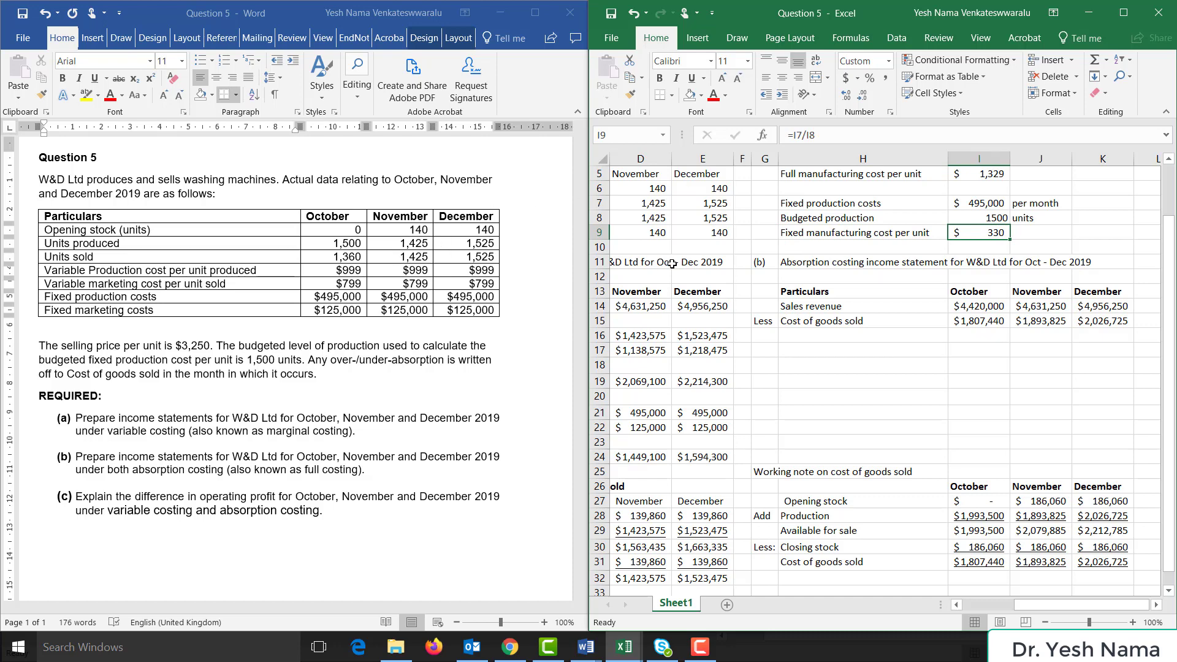
Add a "Production volume variance" line in H16 and enter 0 for October in I16
left_click(803, 333)
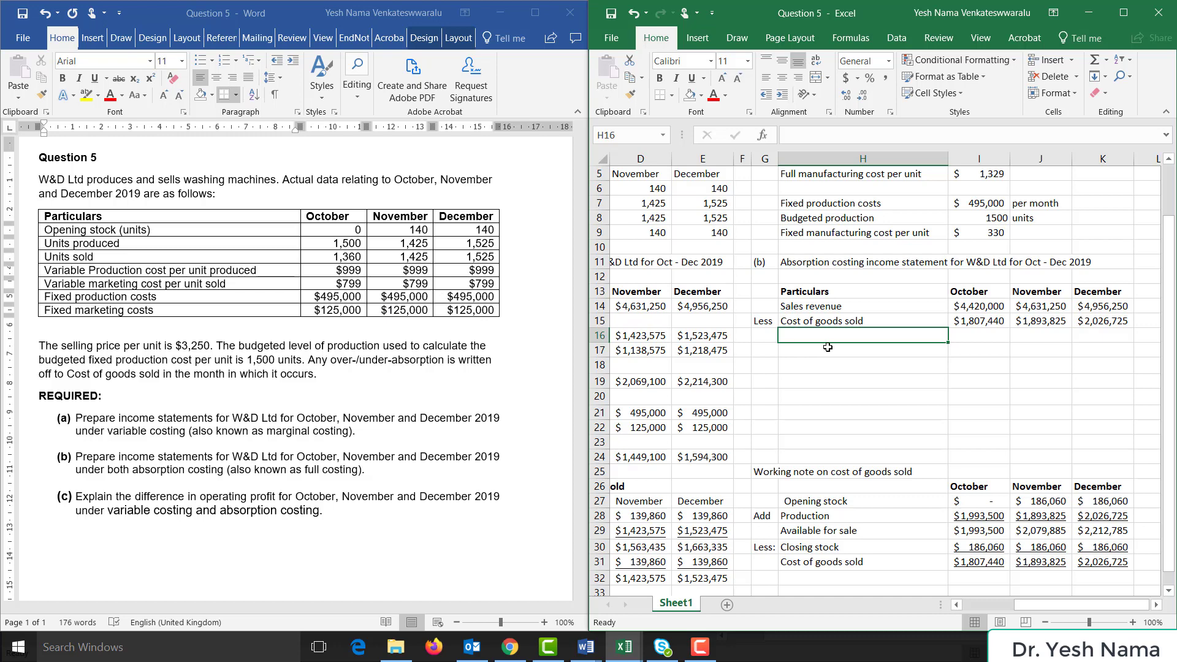
type("Pro")
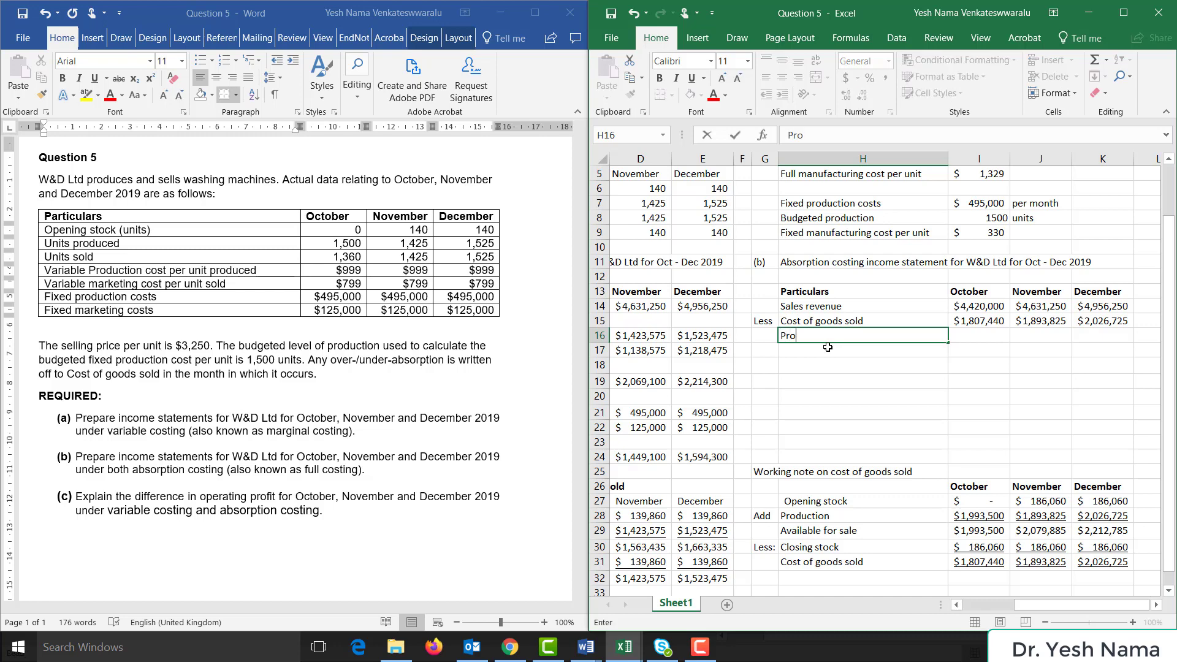
type("duction volum")
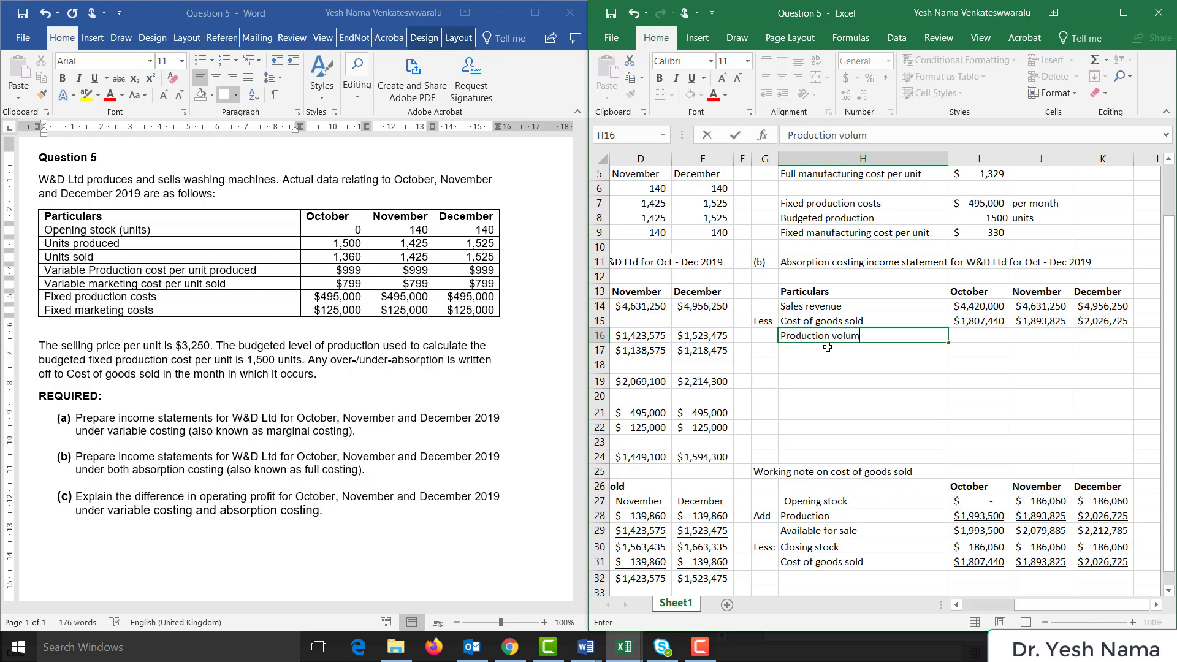
type("e variance")
key("Tab")
type("=")
key("Tab")
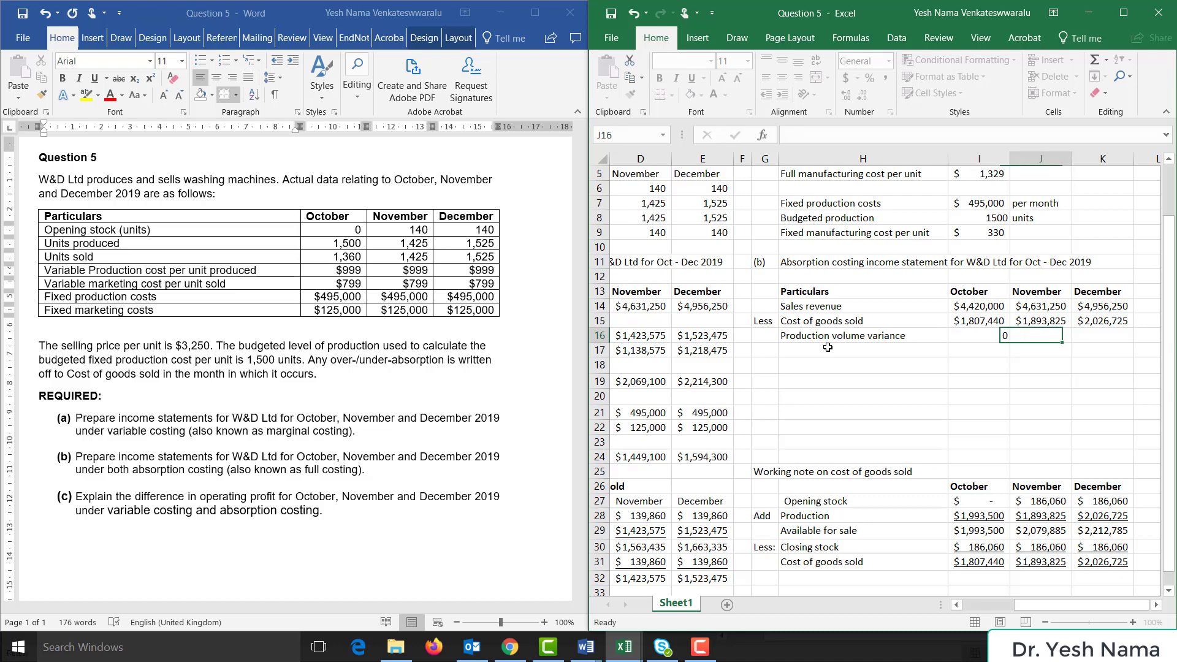
Compute November's production volume variance in J16 as 75*I9
type("=75")
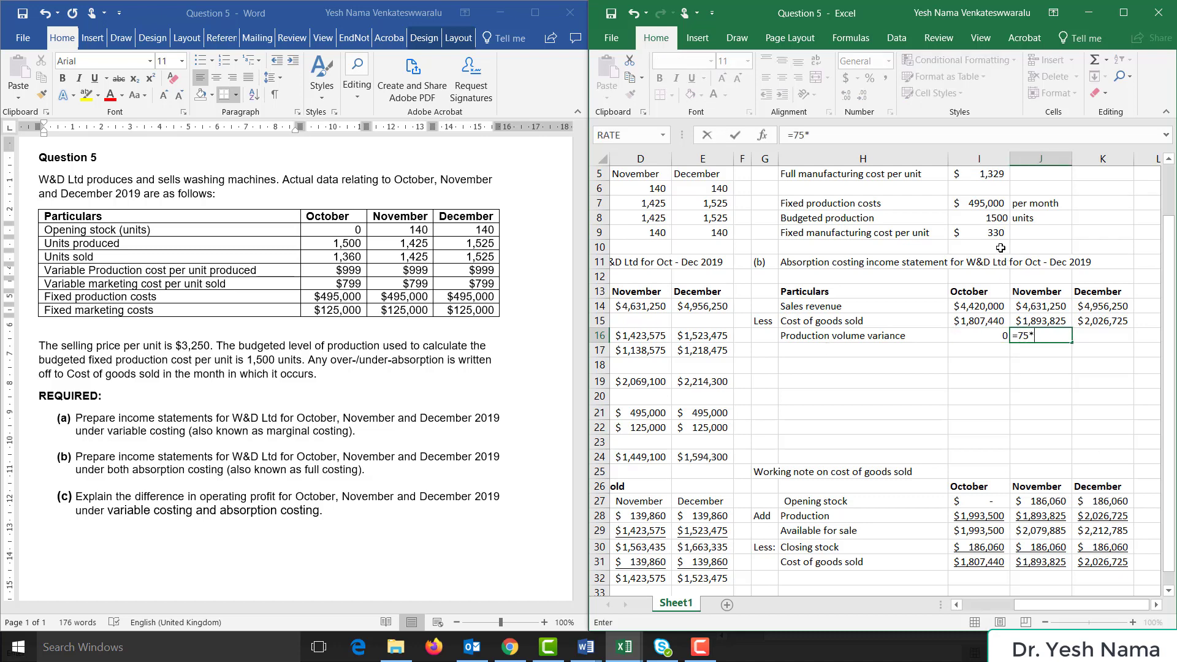
type("*")
left_click(983, 235)
key("Return")
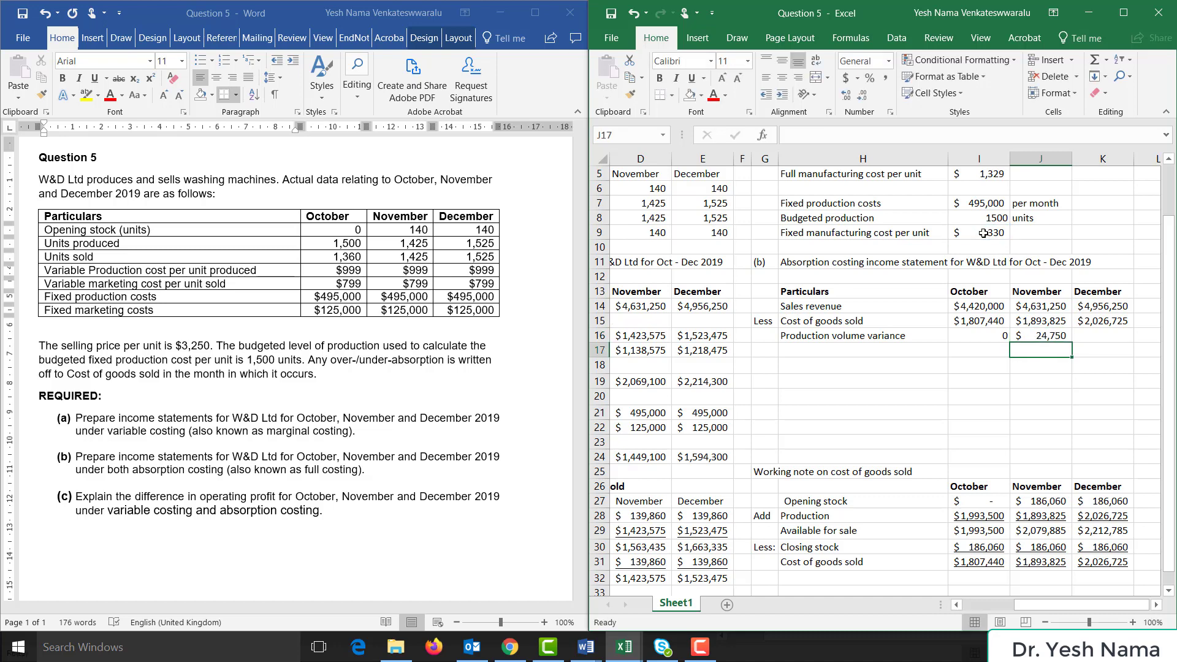
key("Up")
key("Right")
type("=")
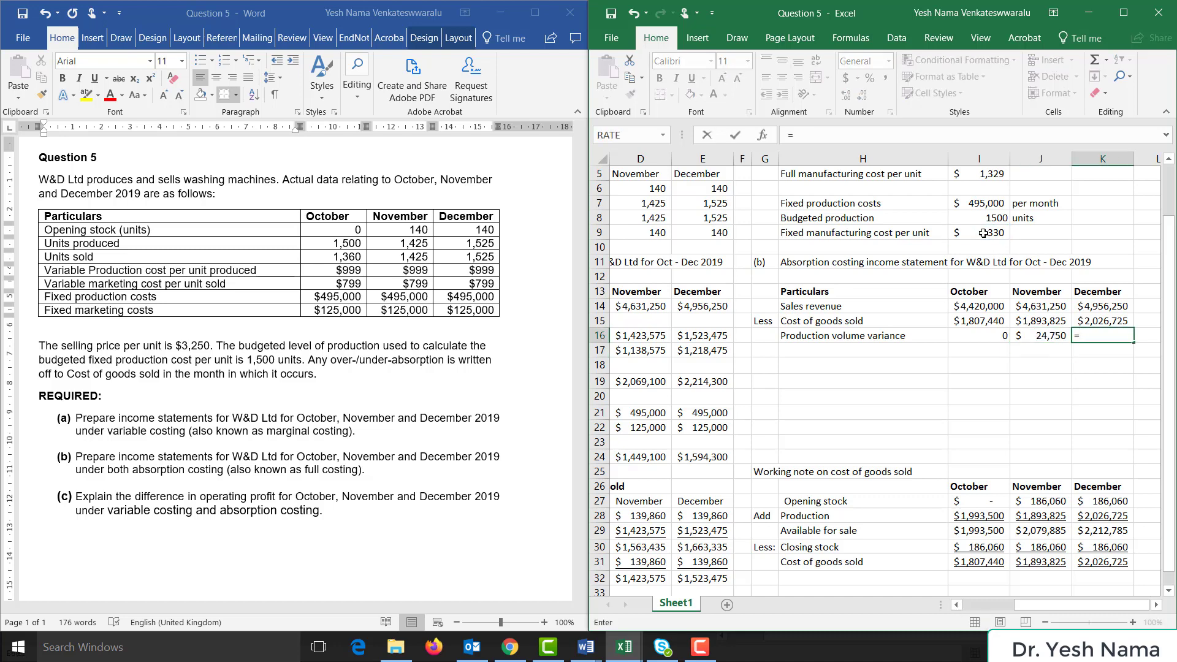
key("Escape")
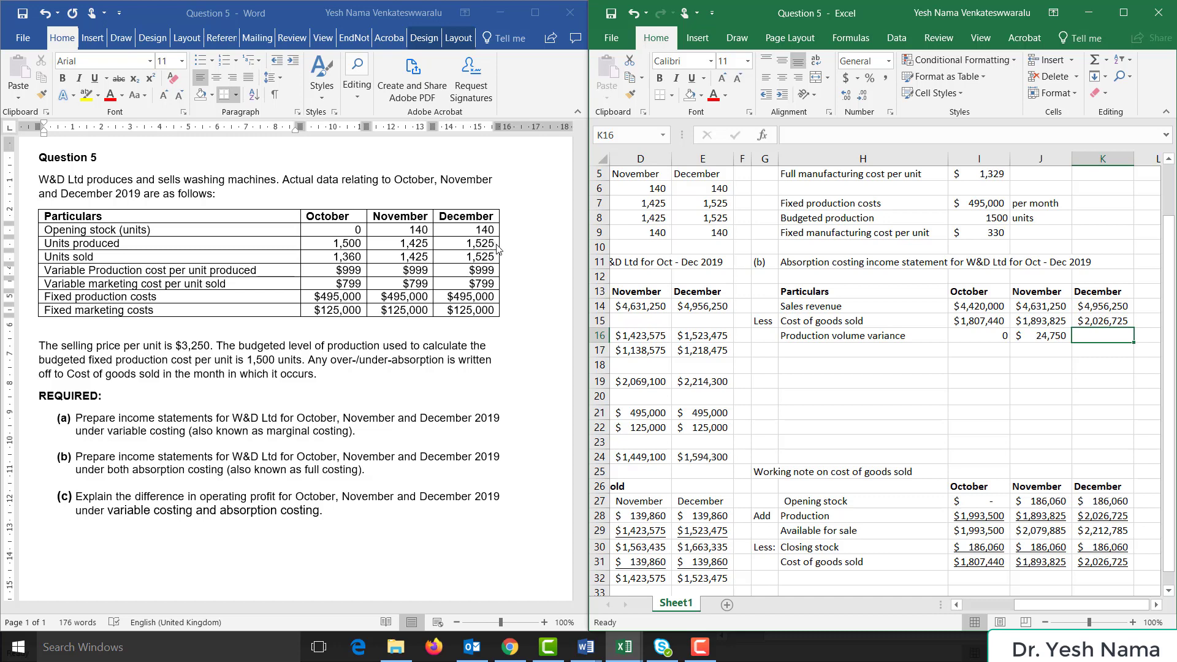
left_click(1021, 219)
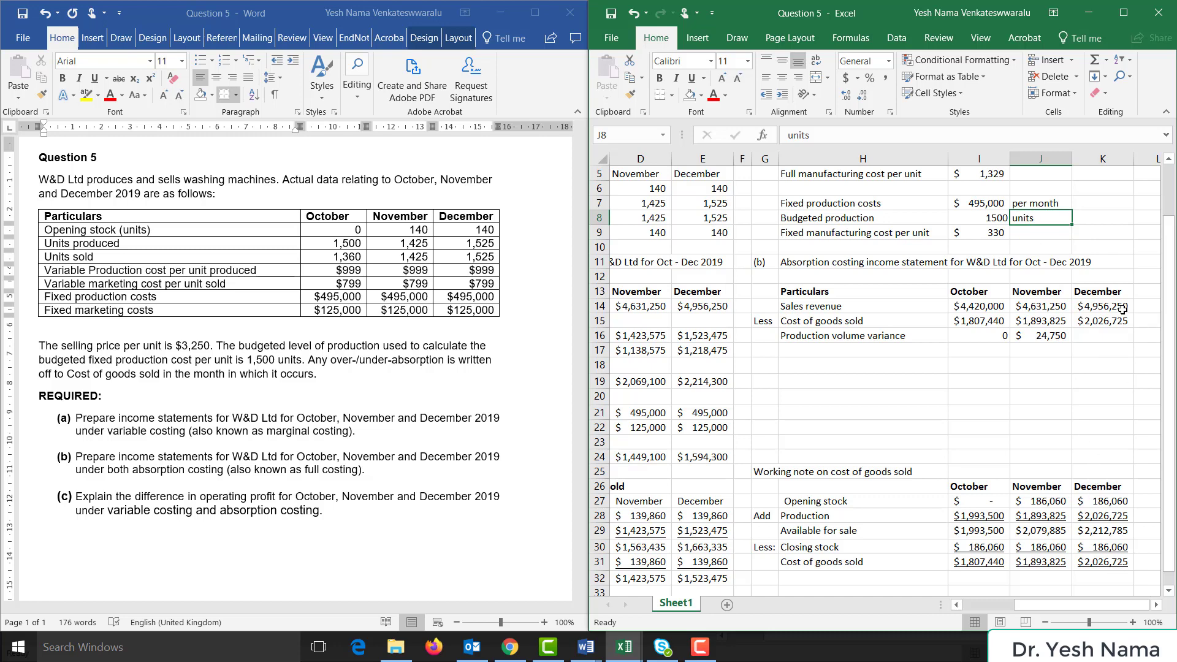
Compute December's production volume variance in K16 as -25*I9
left_click(1108, 335)
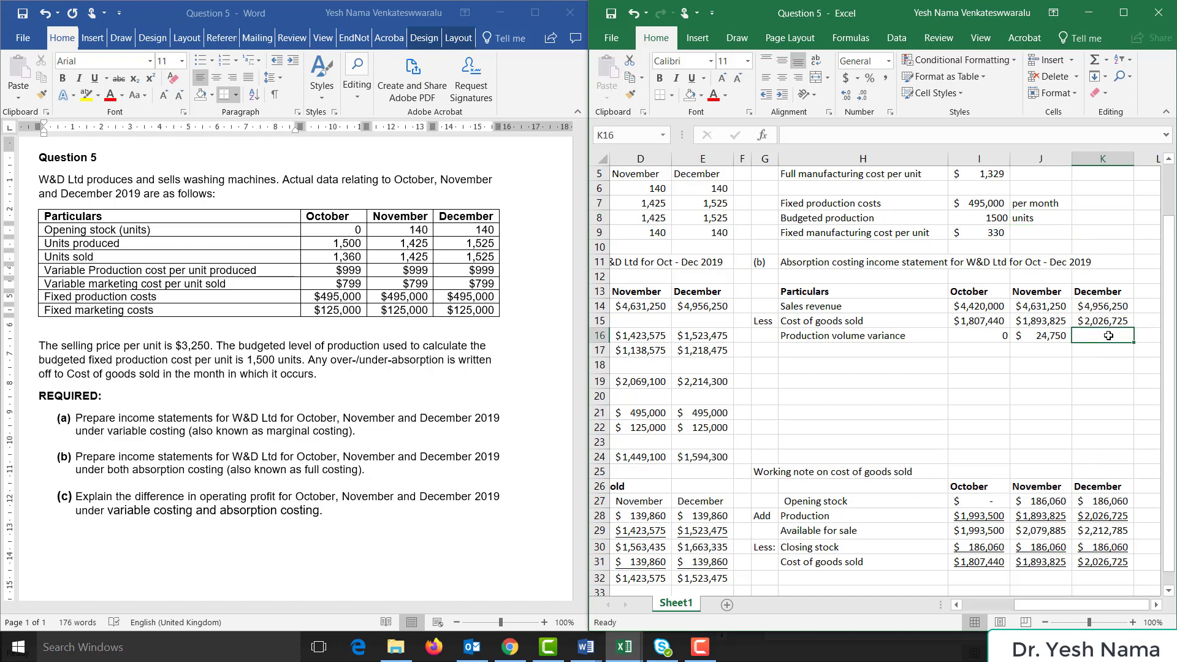
type("-")
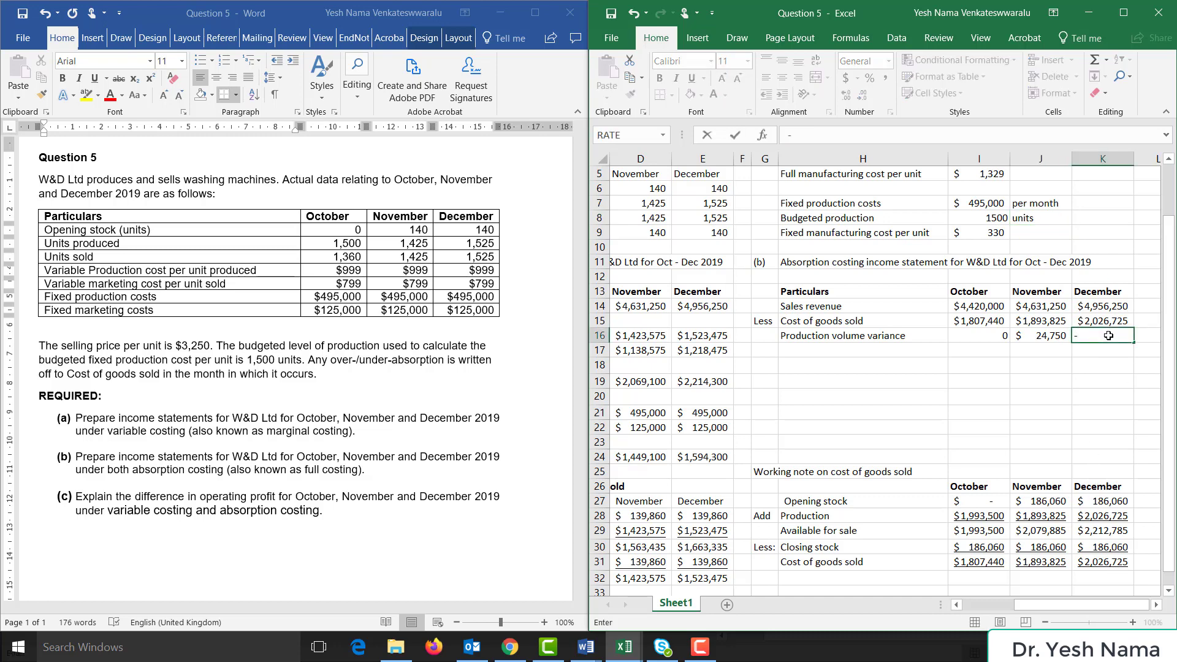
type("25*")
left_click(985, 241)
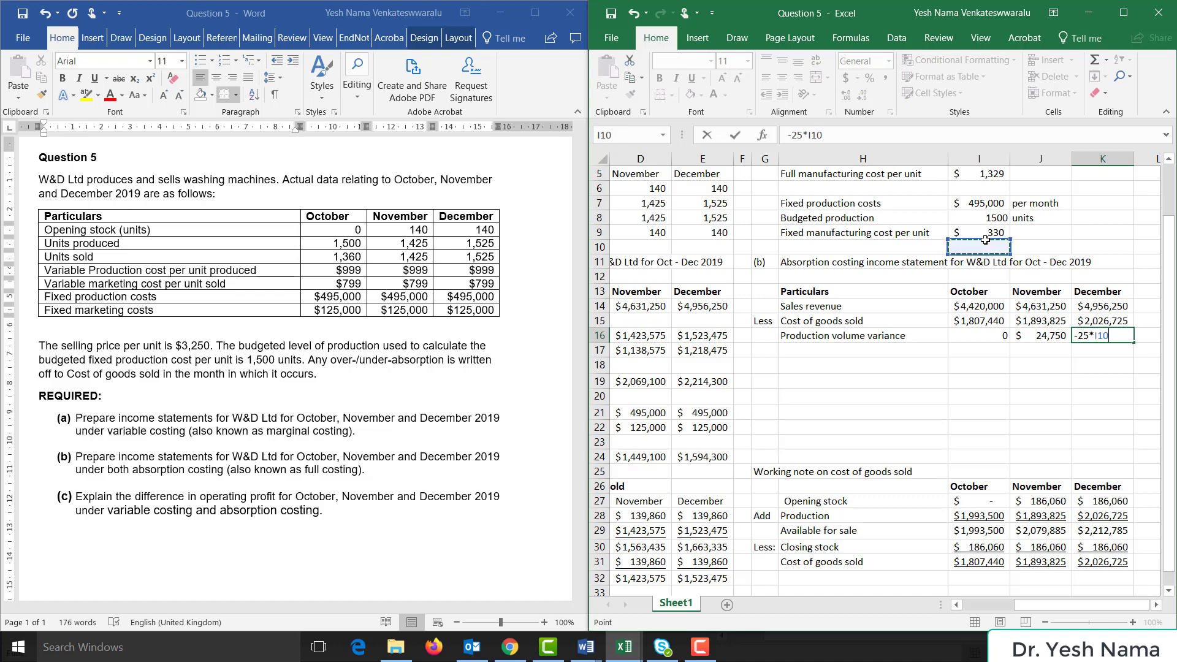
left_click(985, 239)
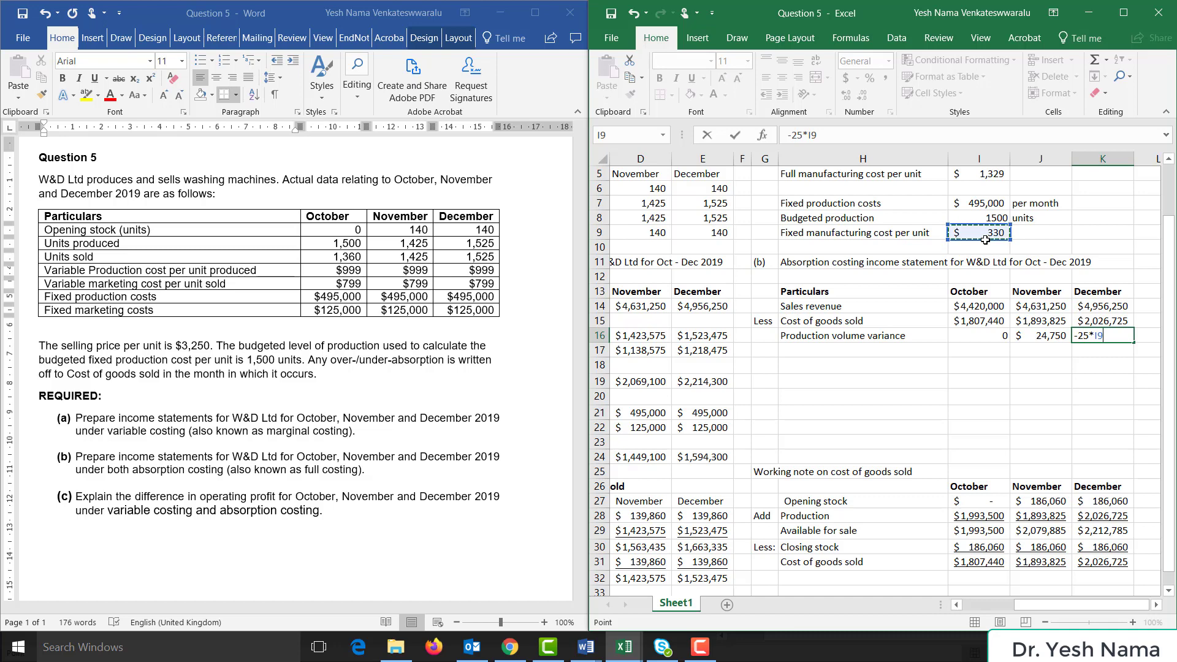
key("Return")
Add a "Gross profit" line in H18 of the absorption costing statement
key("Left")
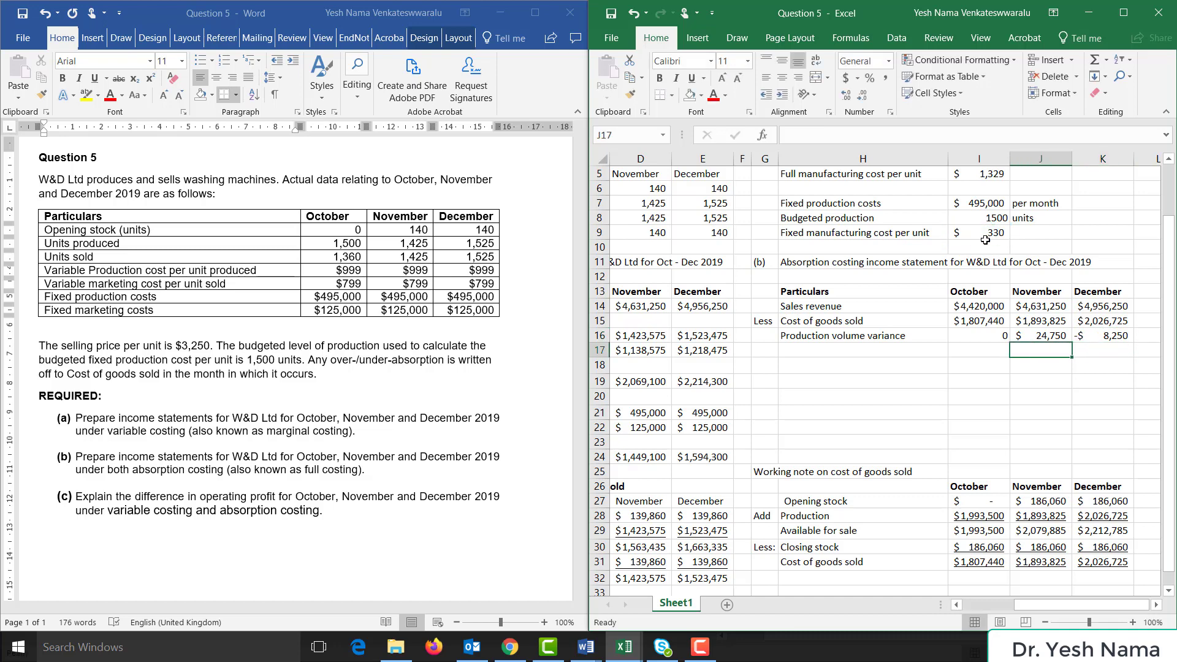
key("Left")
key("Left")
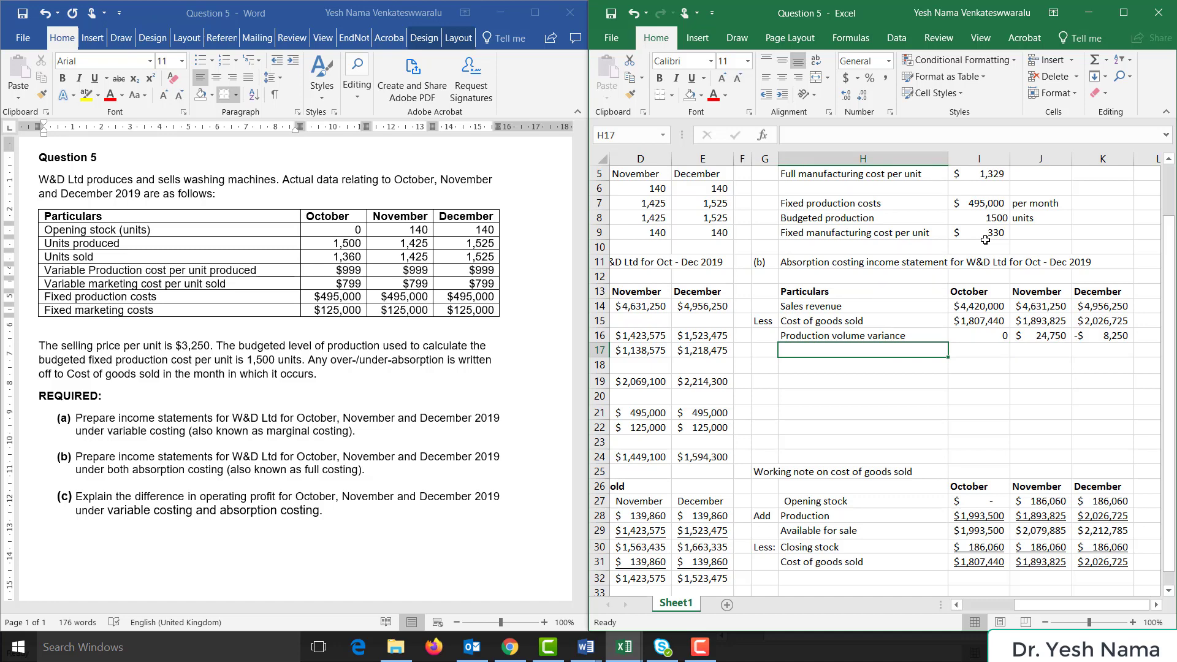
key("Down")
type("Gross")
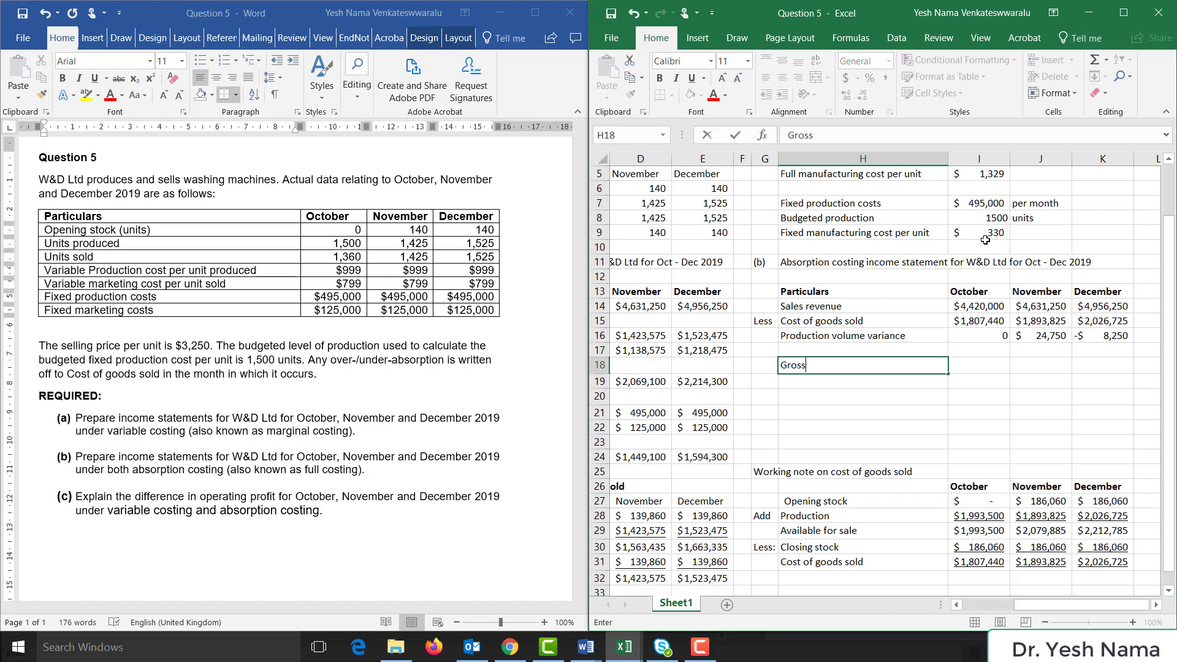
type(" profit")
key("Tab")
Calculate October's gross profit in I18 with the formula =I14-SUM(I15:I16)
type("=")
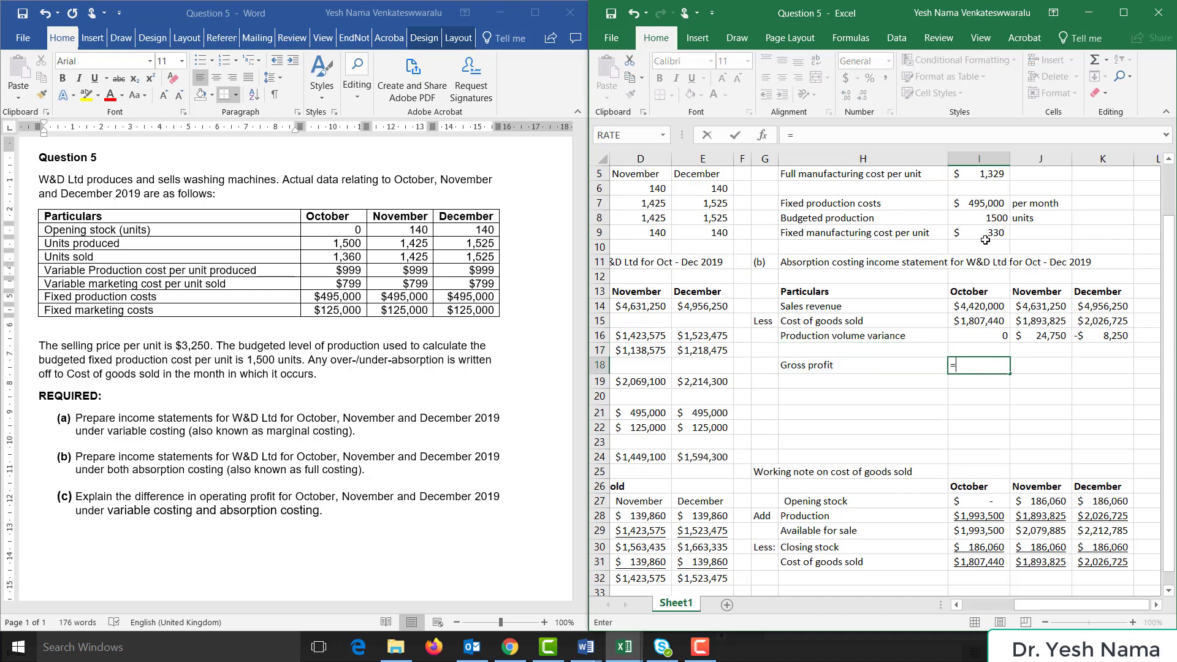
key("Up")
key("Up")
key("Up")
key("Up")
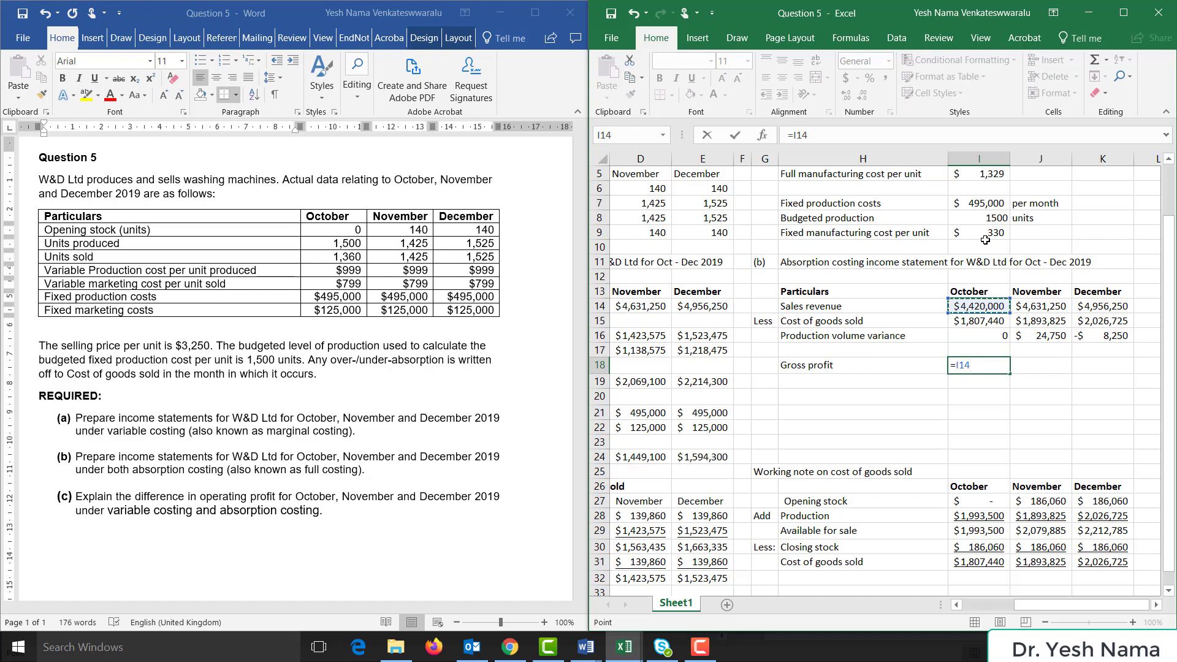
type("-sum(")
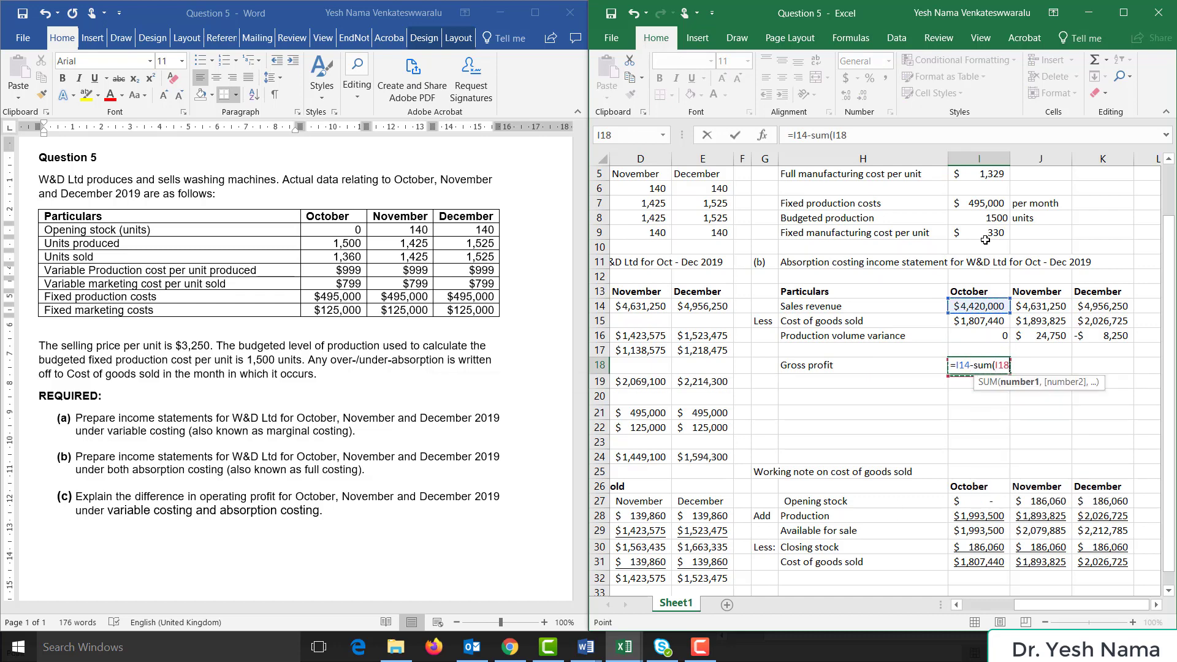
key("Up")
key("Up")
key("Up")
key("shift+Down")
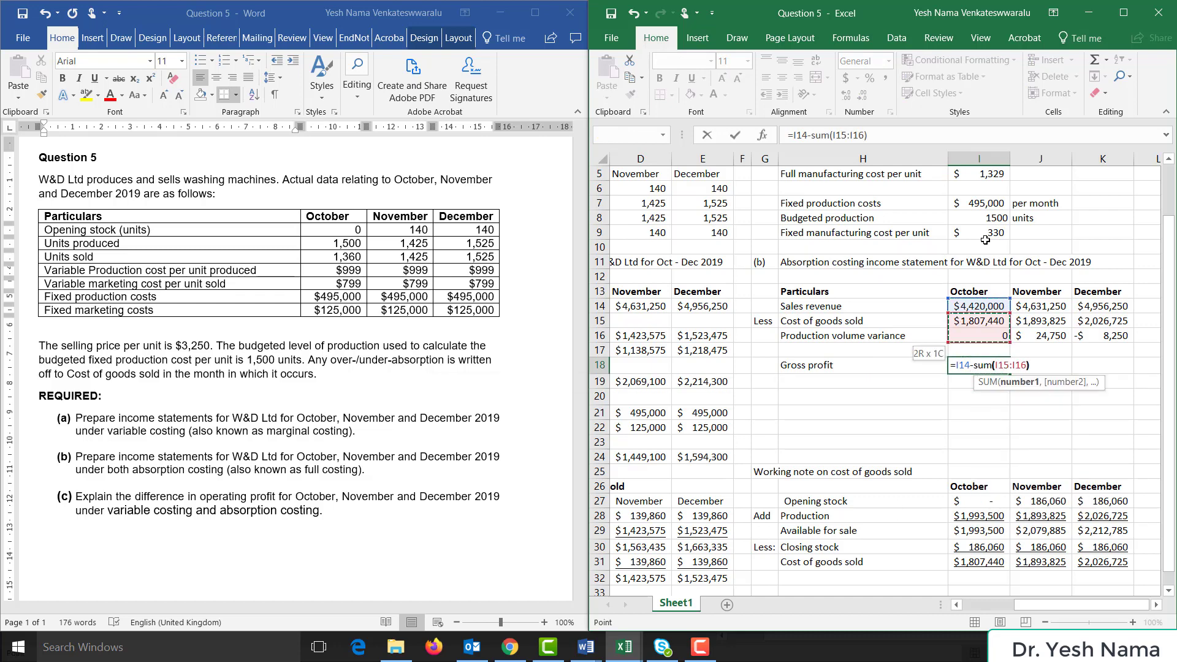
type(")")
key("Return")
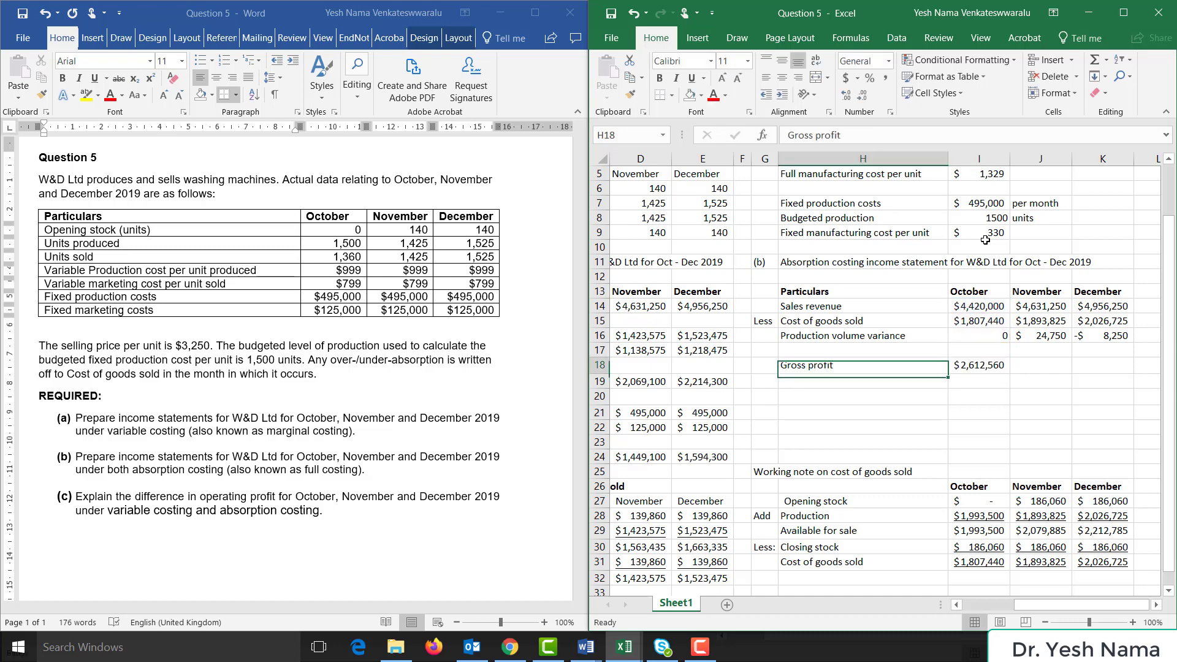
Copy October's gross profit formula to November and December in J18 and K18
key("Up")
key("ctrl+c")
key("Right")
key("ctrl+v")
key("Right")
key("ctrl+v")
key("Escape")
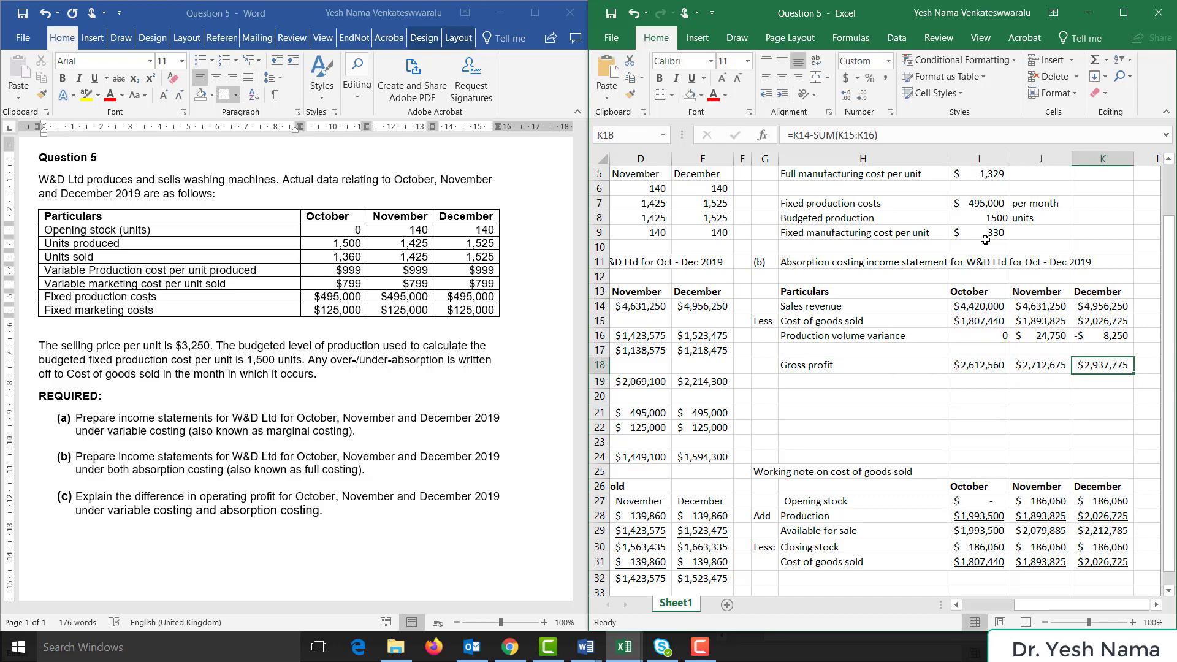
Label row 19 with "Less" in G19 and "Non-manufacturing costs" in H19
key("Down")
key("Left")
key("Left")
key("Left")
key("Left")
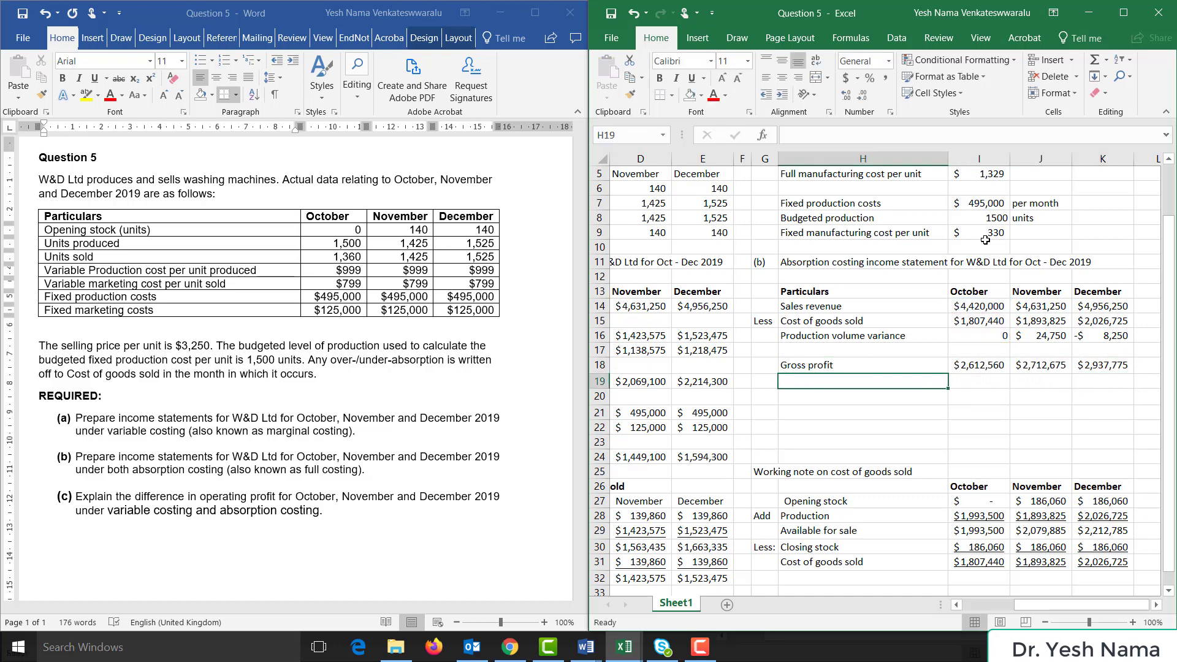
type("Less")
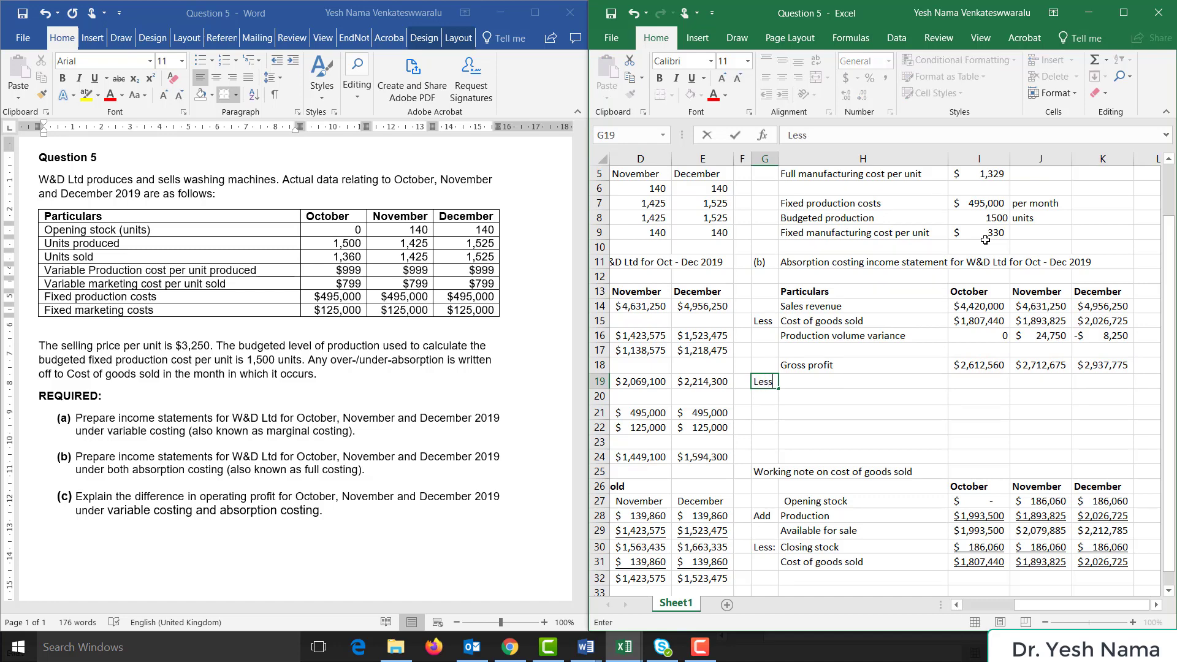
key("Tab")
type("No")
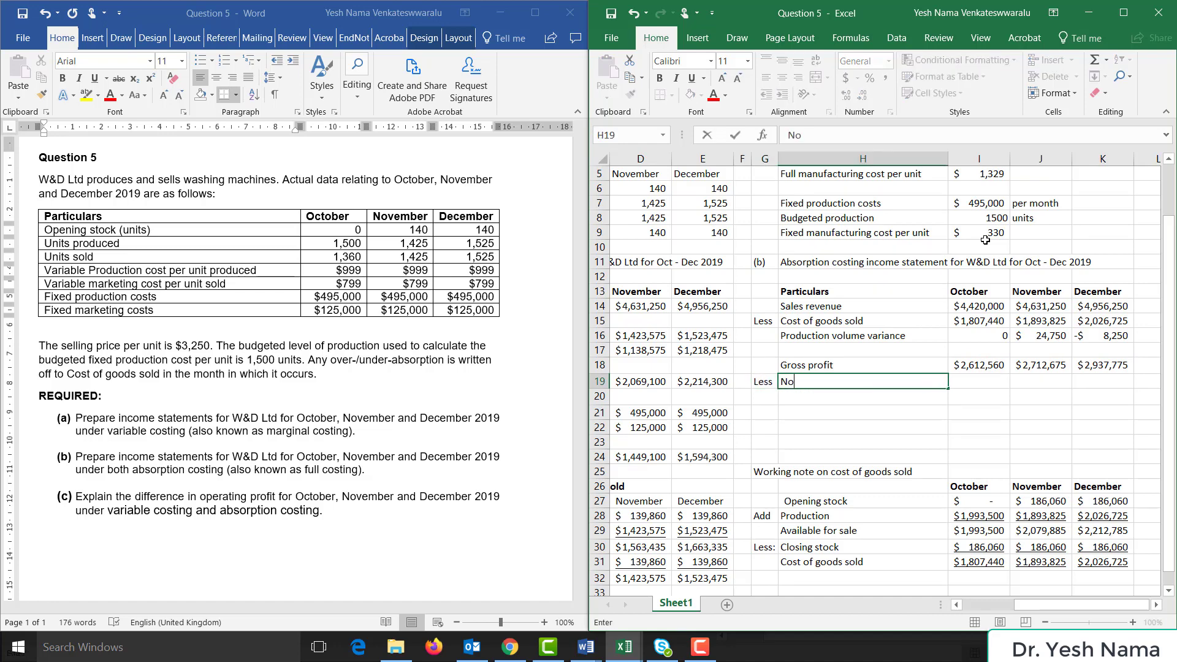
type("n-manufacturing costs")
key("Return")
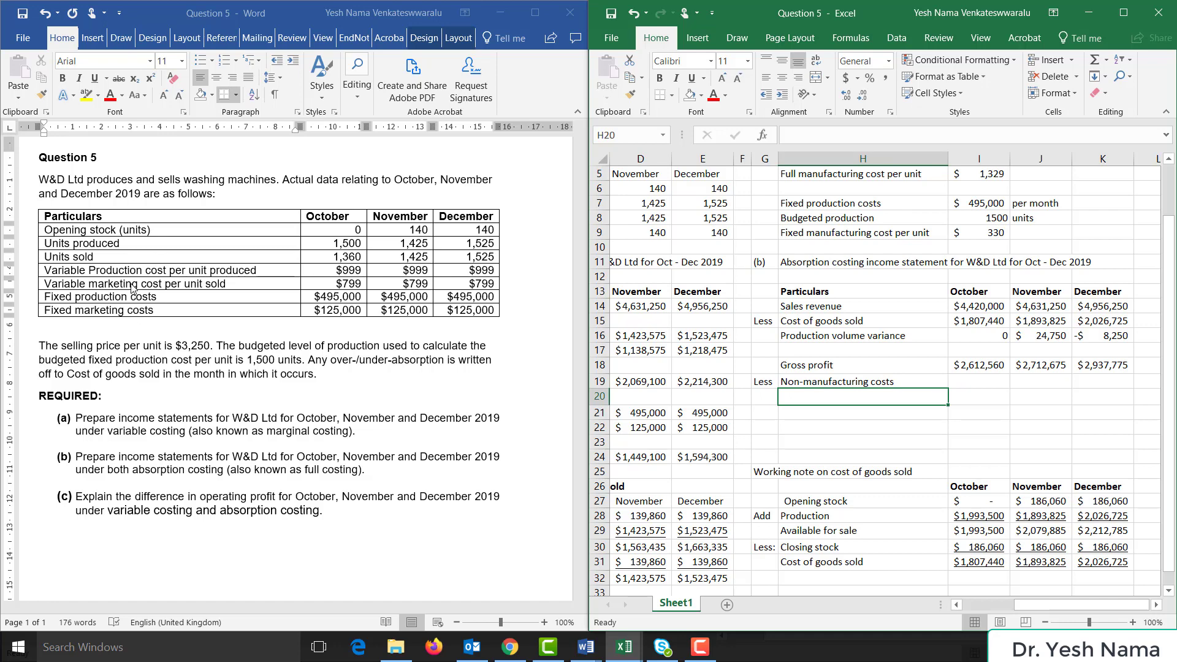
Add a "Fixed marketing costs" line in H20, enter 125000 for October in I20 and fill it across to K20
type("Fixed marketing costs")
key("Tab")
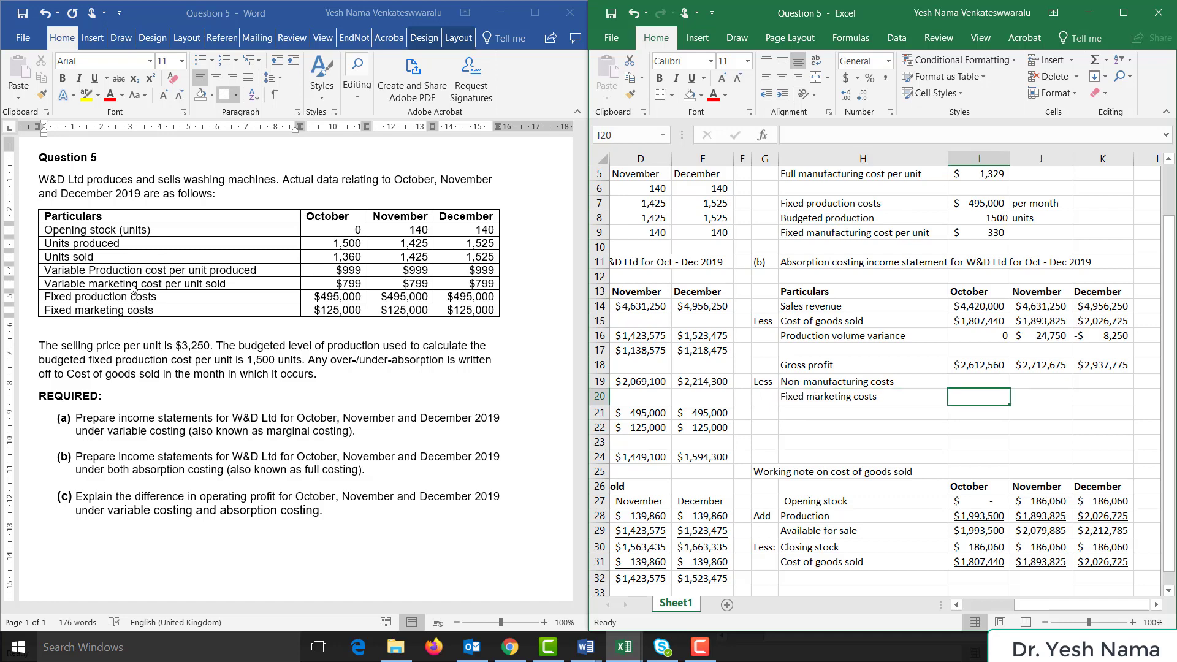
type("125000")
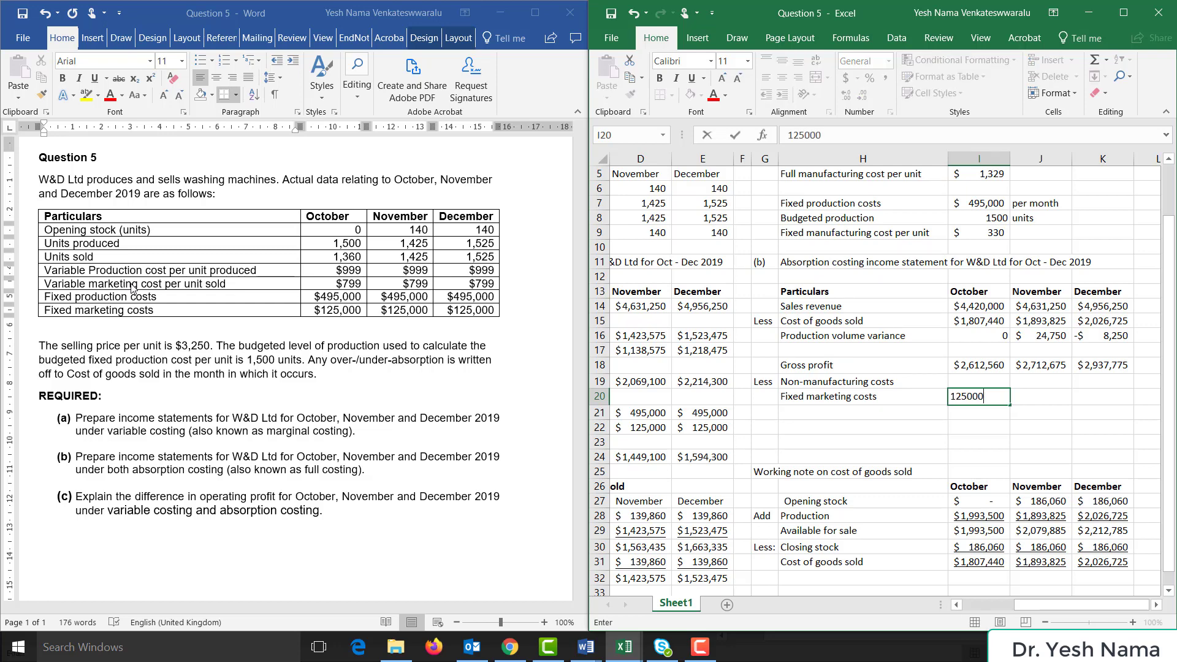
key("Return")
left_click_drag(1010, 404, 1135, 402)
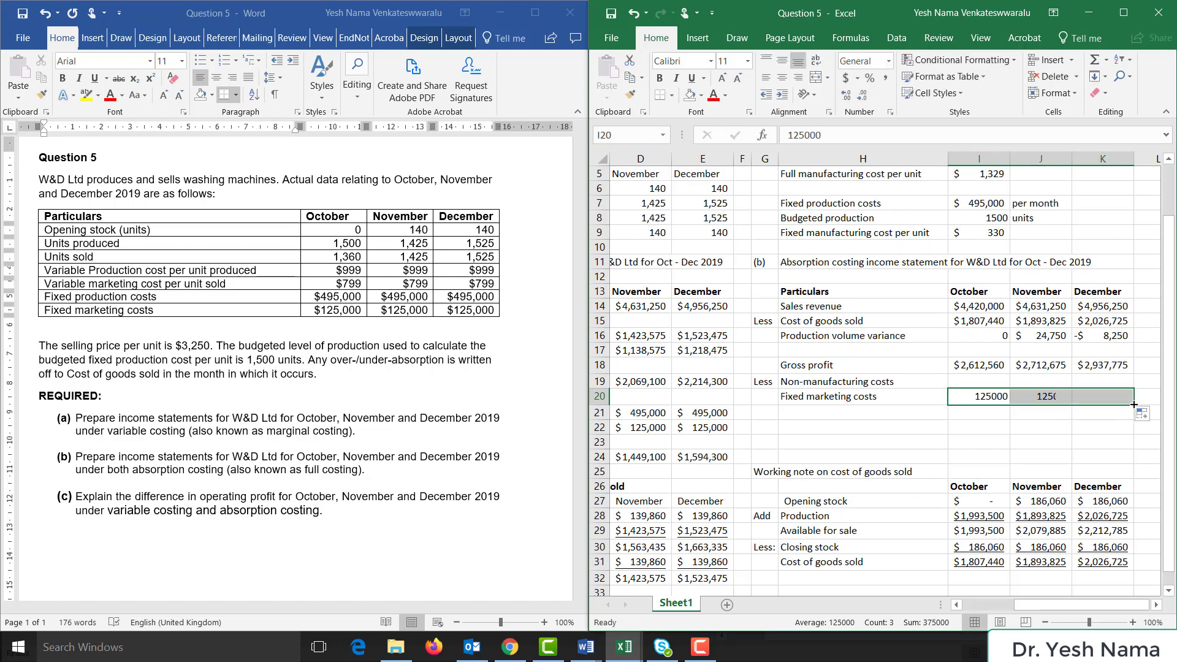
Add a "Variable marketing costs" line in H21 and compute October's amount in I21 as =799*C8
left_click(857, 416)
type("Variable marketing costs")
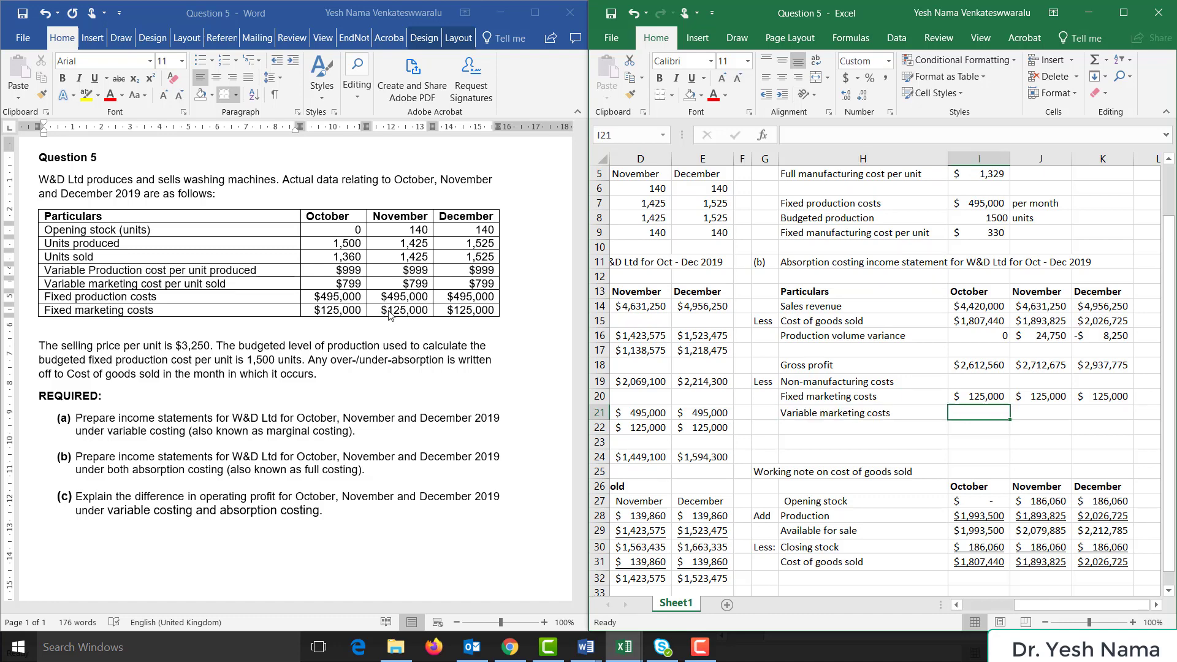
key("Tab")
type("=799")
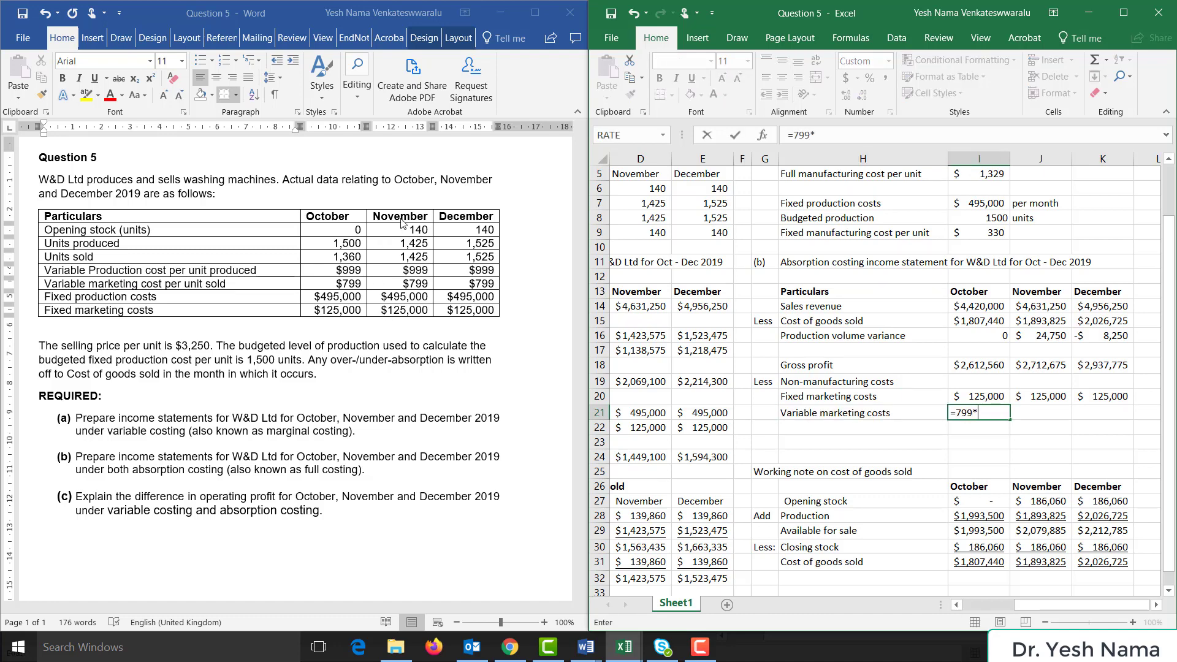
left_click(631, 219)
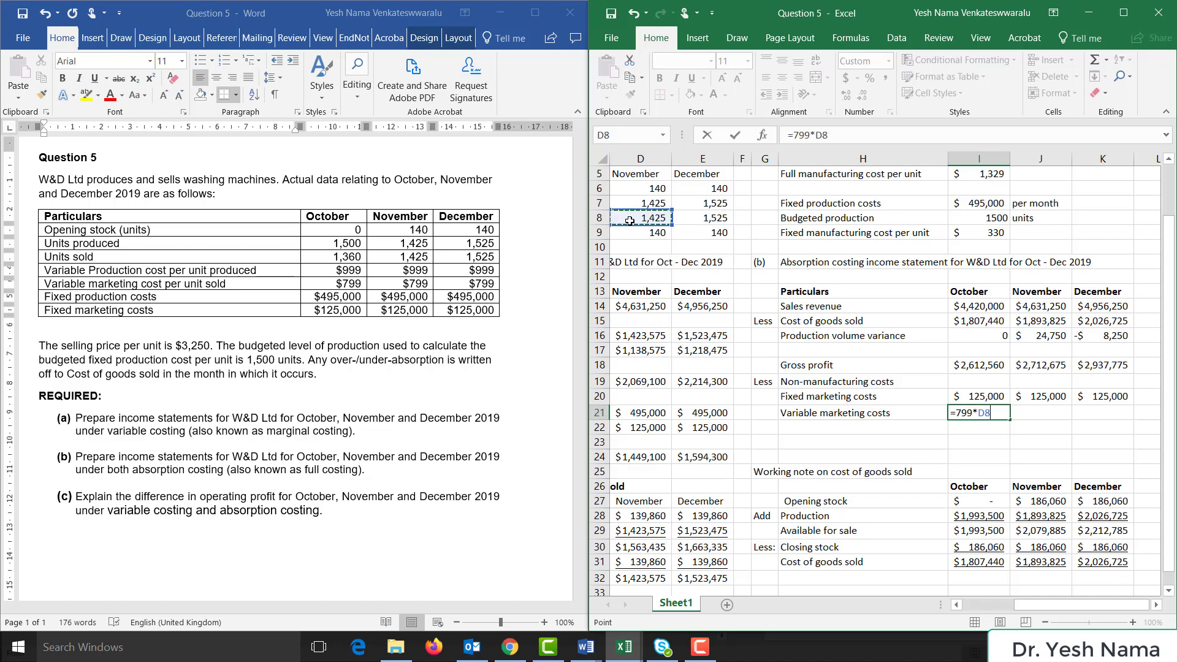
key("Left")
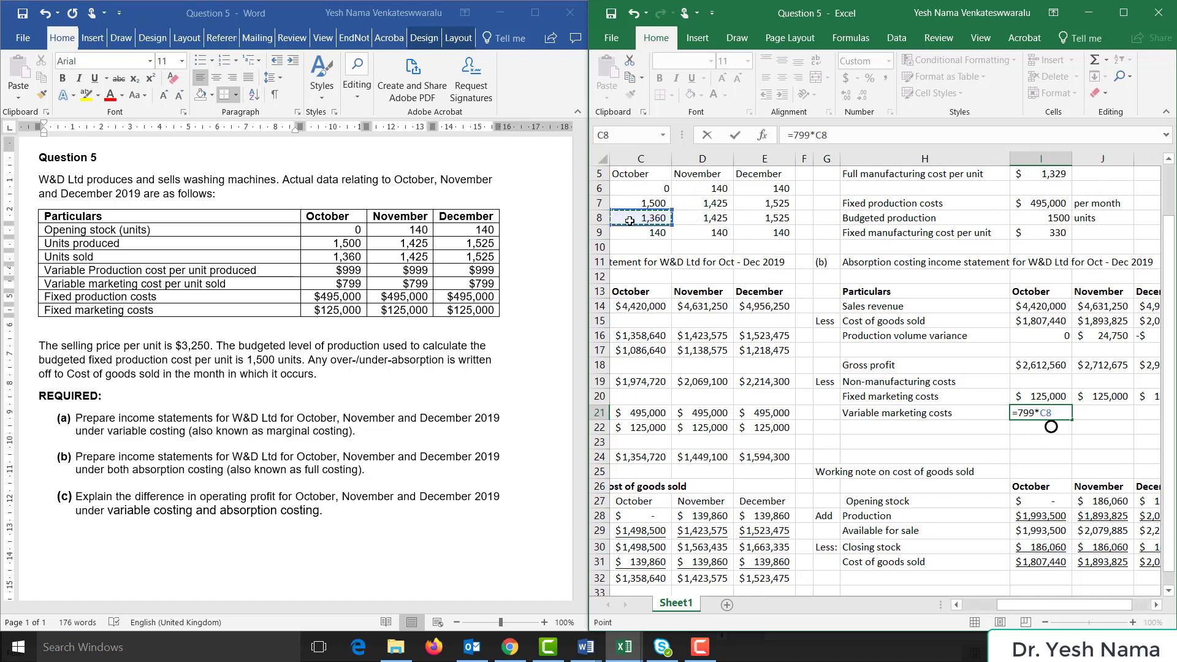
key("Return")
Compute the variable marketing costs for November in J21 as =799*D8 and for December in K21 as =799*E8
key("Up")
key("Right")
key("Right")
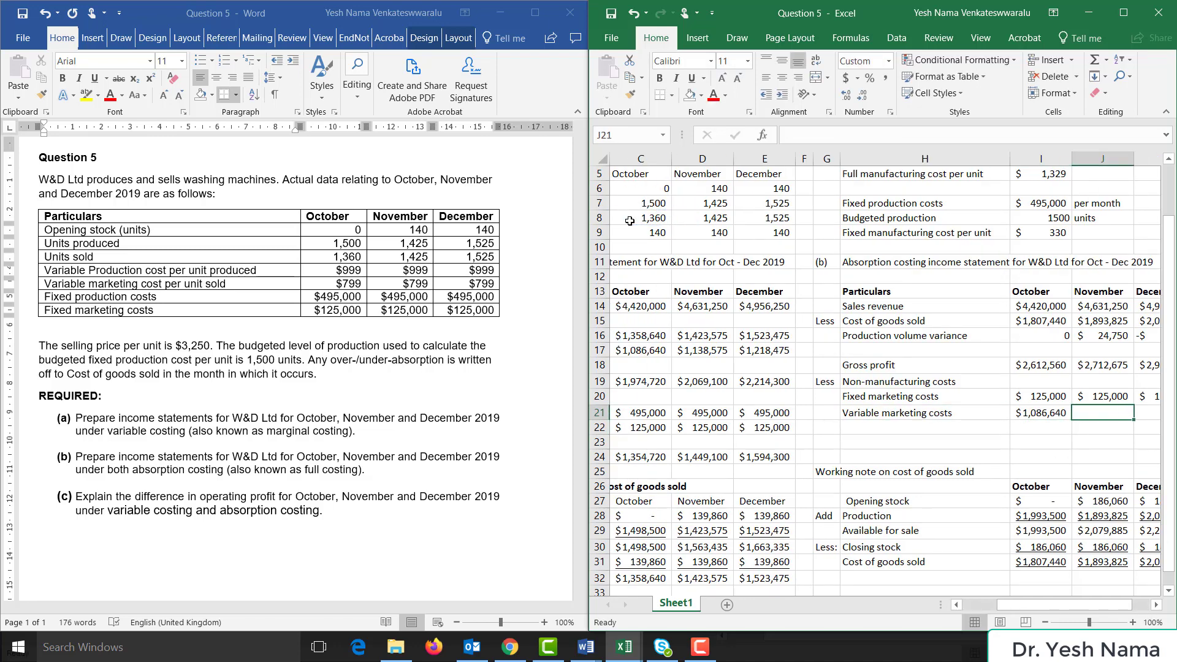
type("=799*")
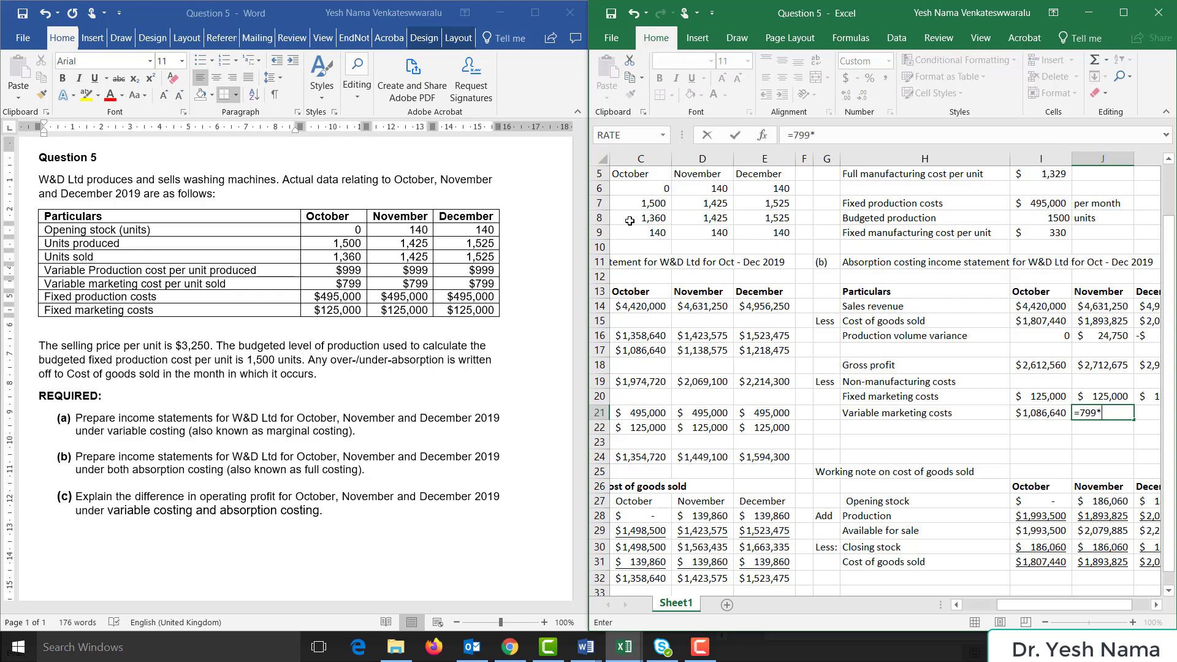
left_click(699, 222)
key("Tab")
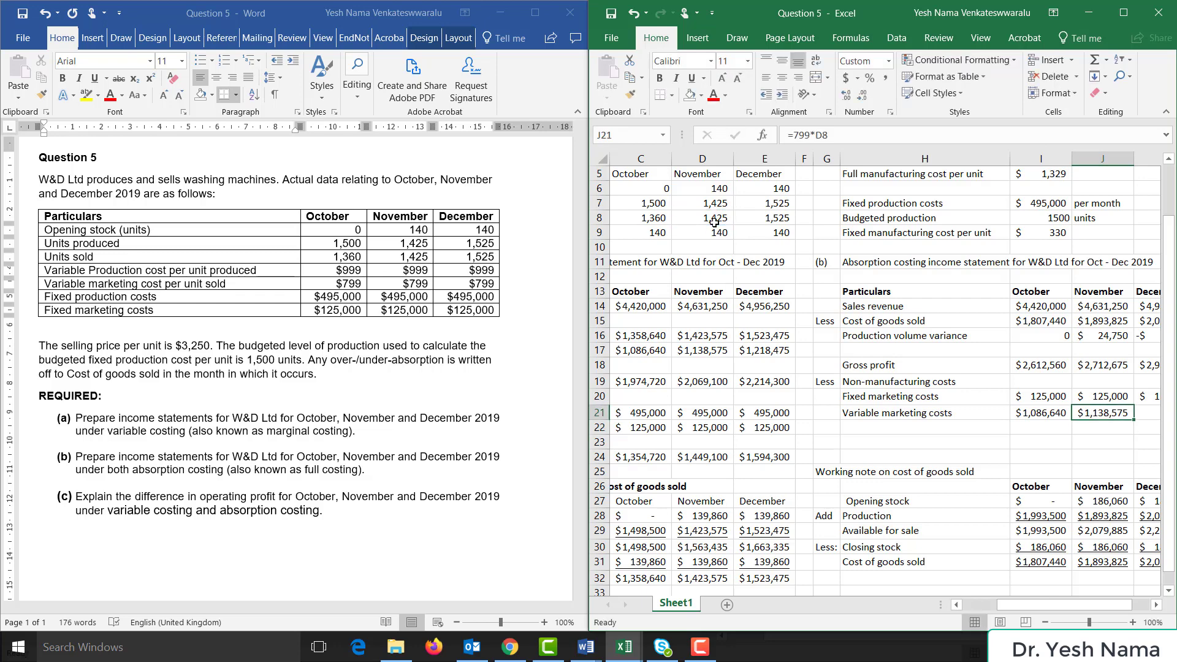
type("=799")
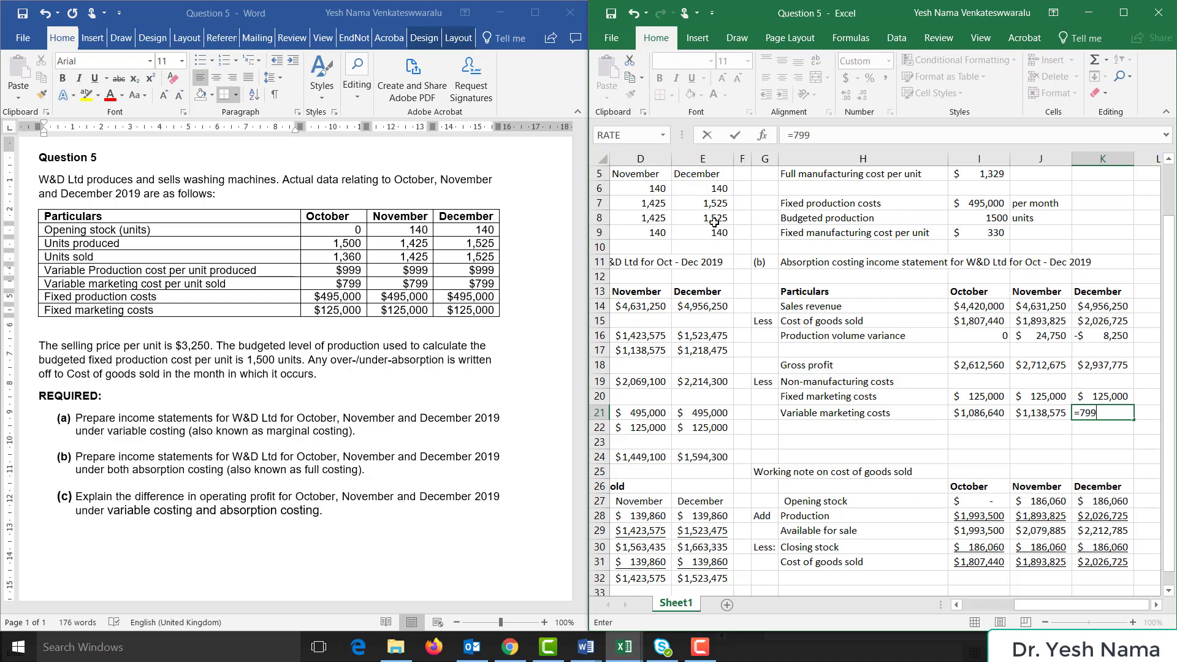
type("*")
left_click(713, 222)
key("Return")
Add an "Operating profit" line in H23 of the absorption costing statement
key("Down")
key("Left")
key("Left")
key("Left")
type("Ope")
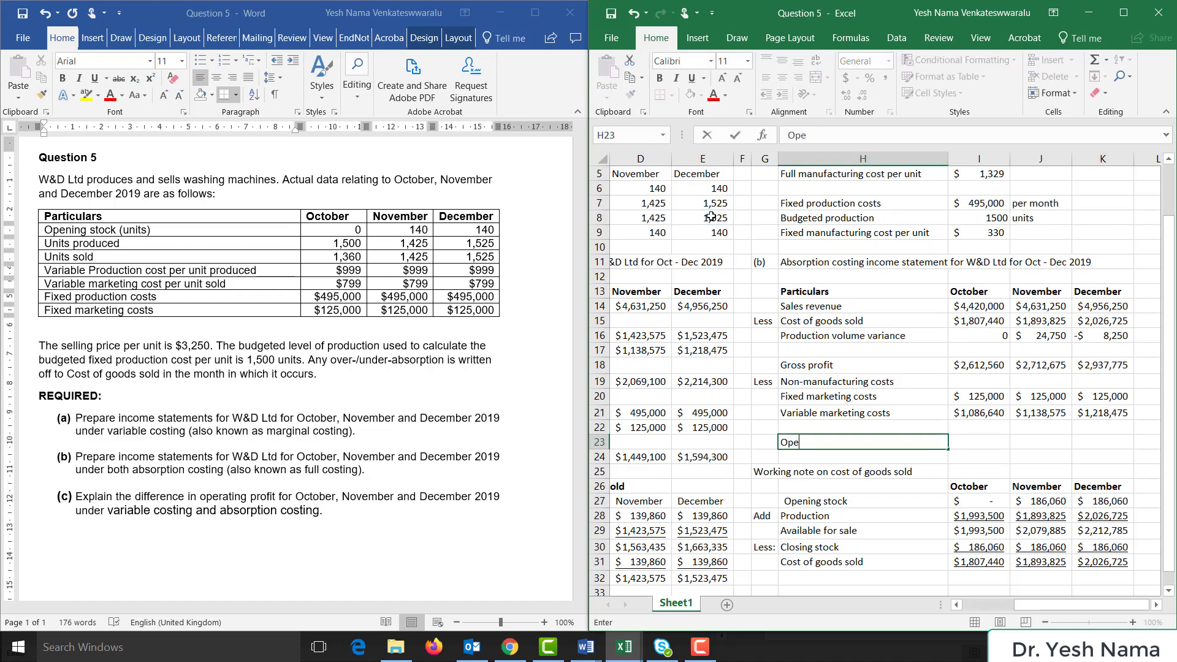
type("rating profit")
key("Tab")
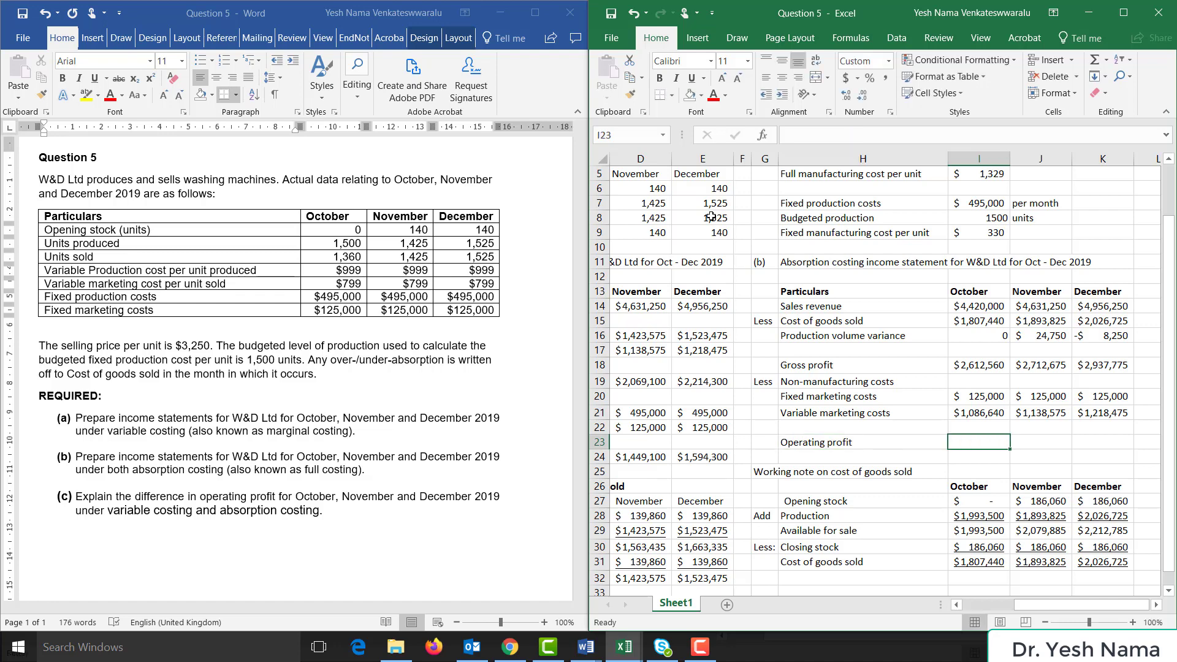
Calculate October's operating profit in I23 with the formula =I18-SUM(I20:I21)
type("=")
key("Up")
key("Up")
key("Up")
key("Up")
key("Up")
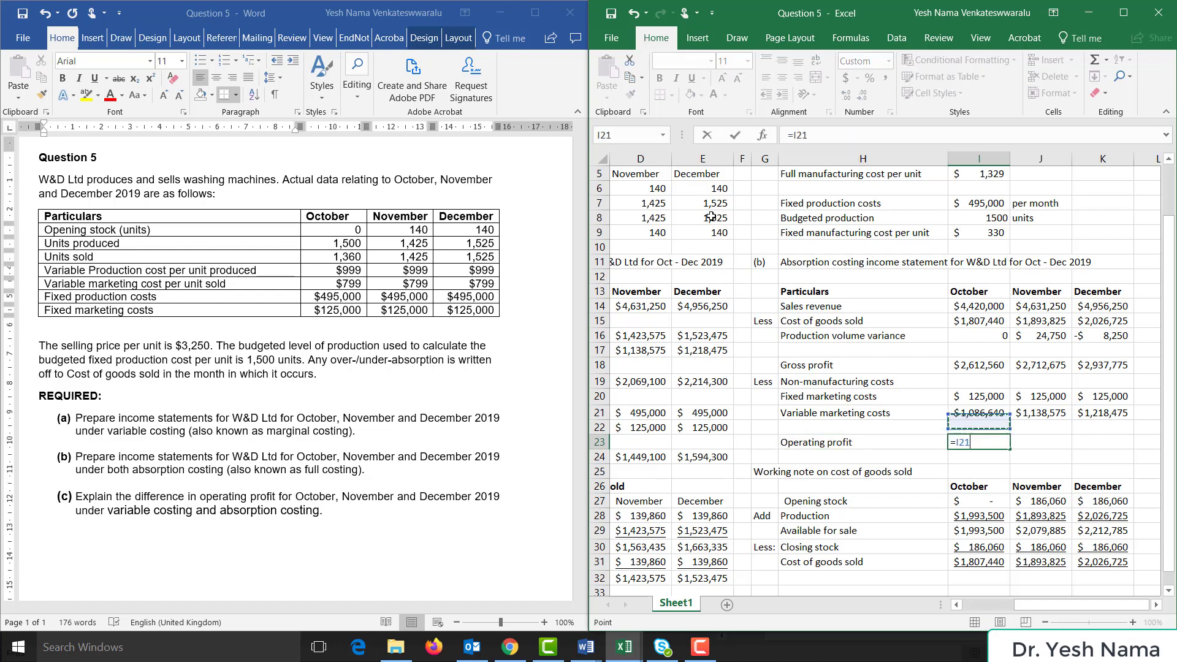
type("-sum(")
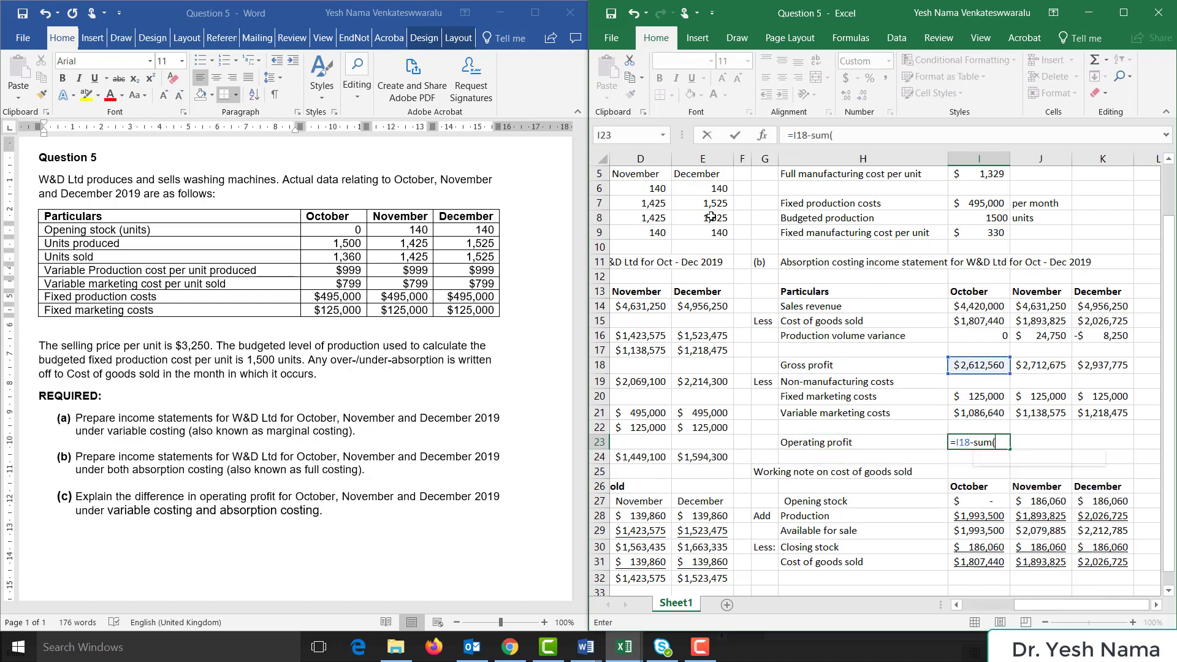
key("Up")
key("Up")
key("shift+Up")
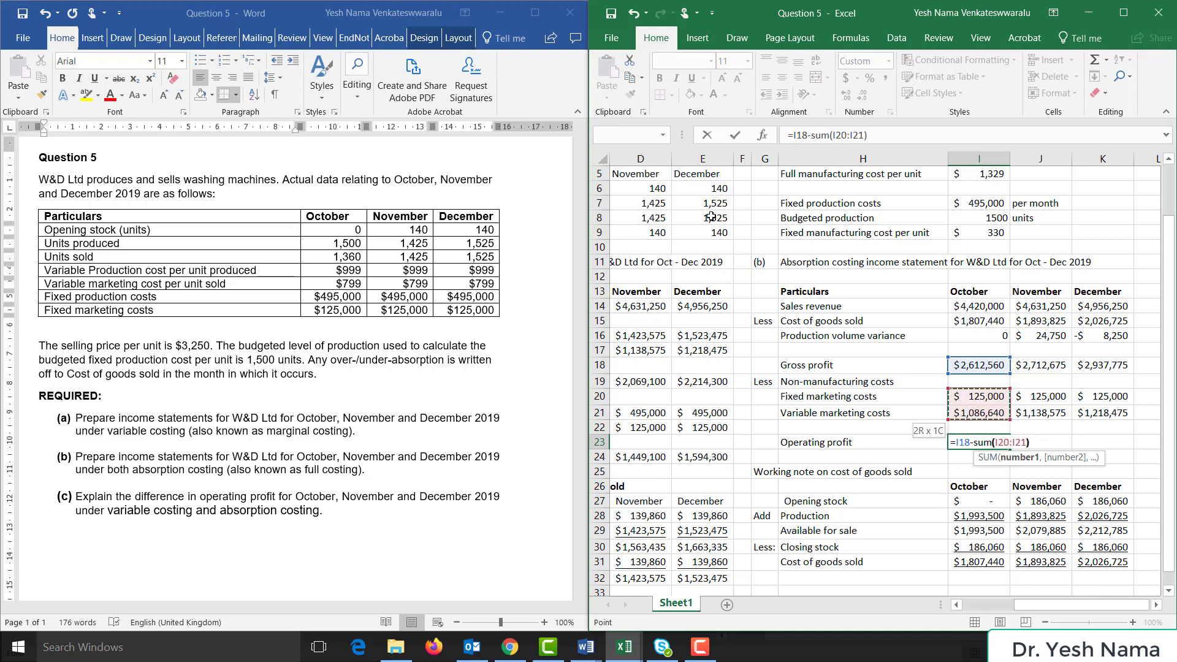
key("Return")
Copy October's operating profit formula to November and December in J23 and K23
key("Up")
key("ctrl+c")
key("Right")
key("shift+Right")
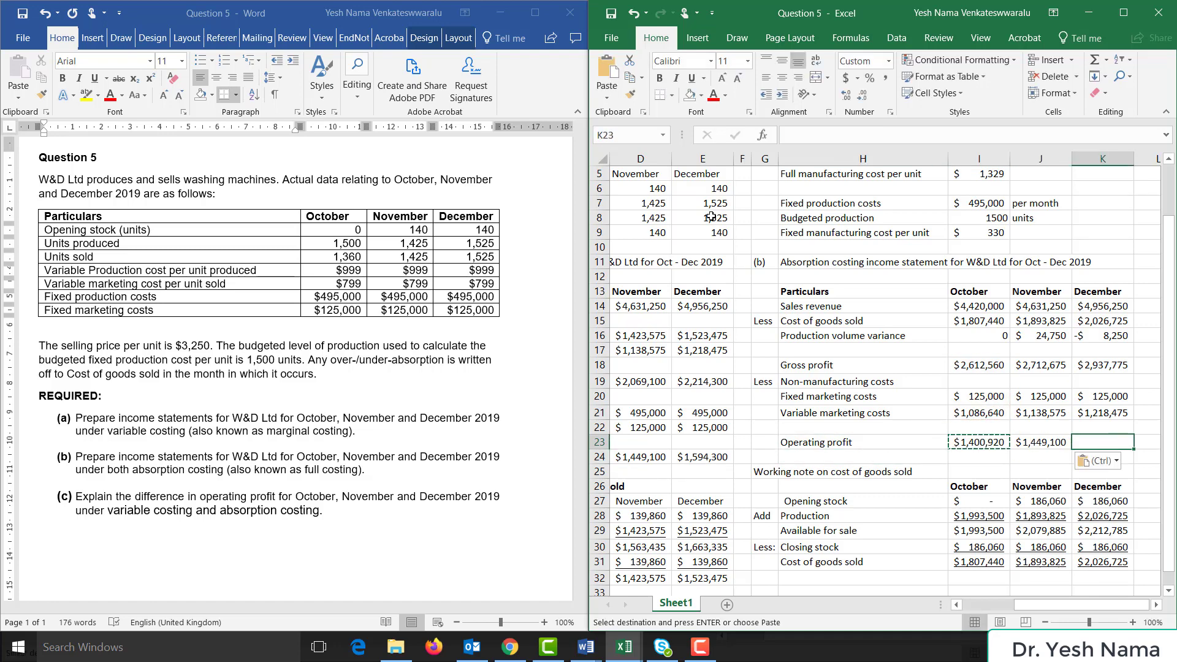
key("Return")
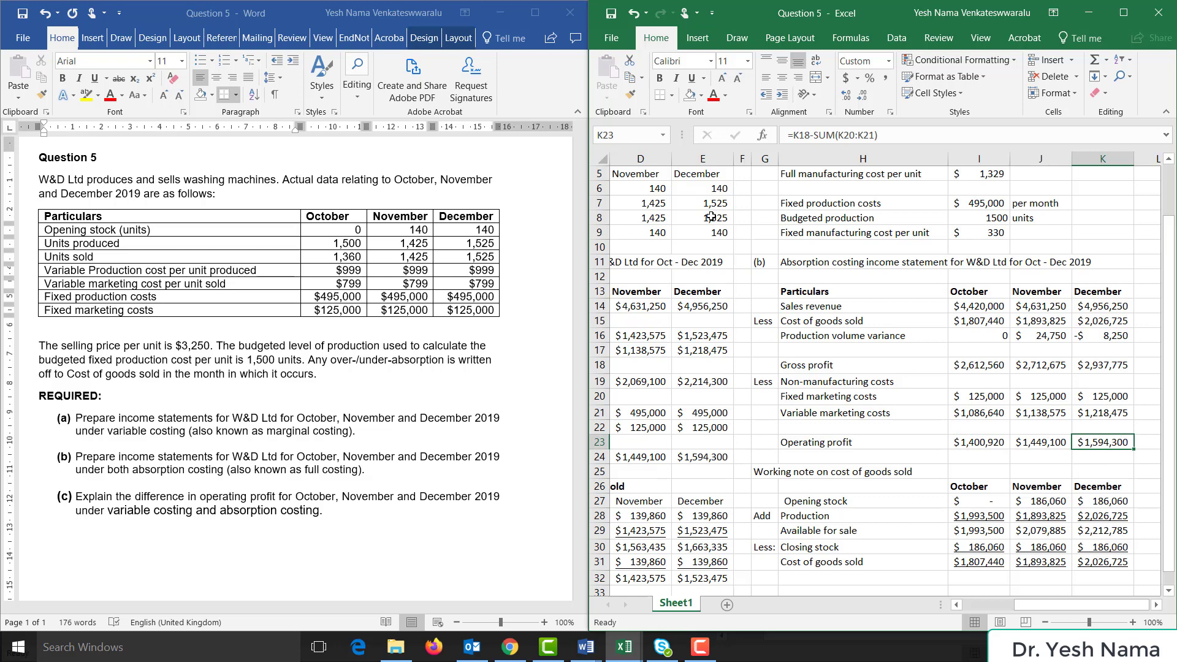
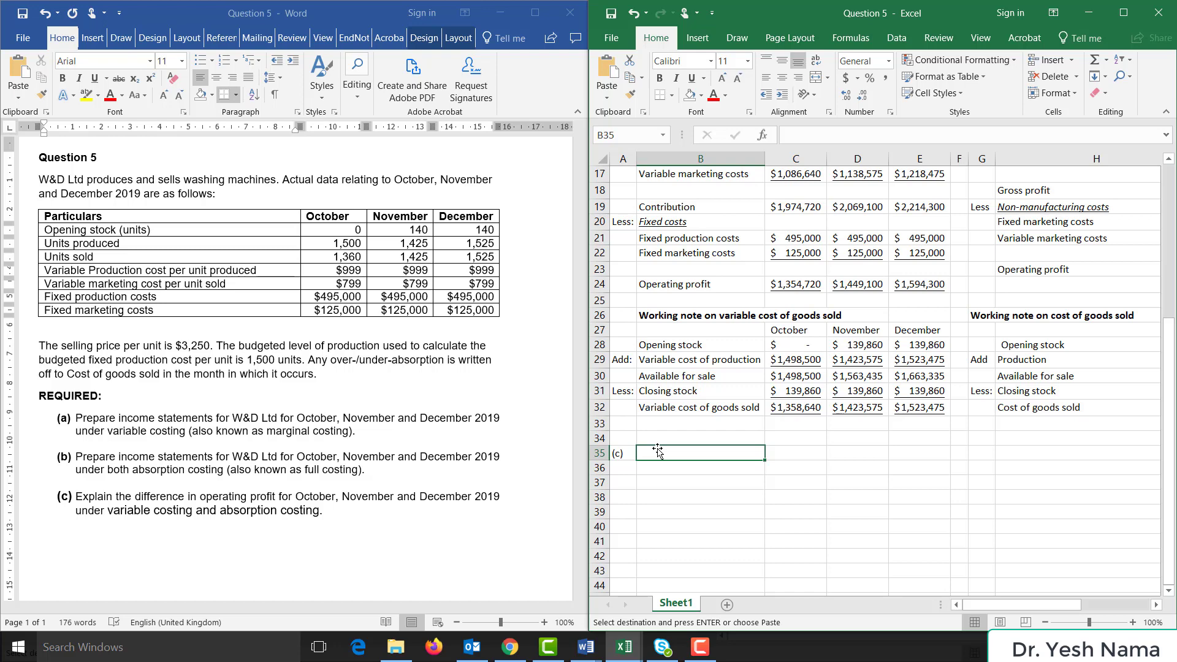
Enter "Reconciliation of profit under absorption costing and variable costing" in B35 and the headers Particulars, October, November and December in B37:E37
key("Return")
left_click(670, 482)
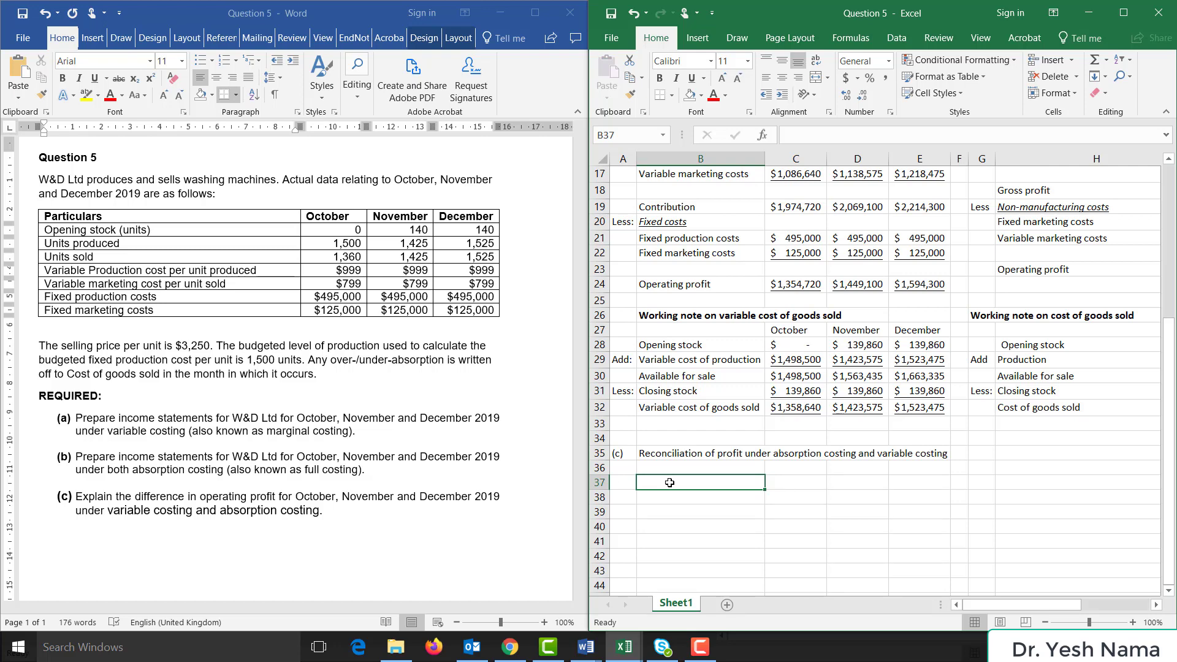
type("Particulars")
key("Tab")
type("October")
key("Tab")
type("November")
key("Tab")
type("December")
key("Return")
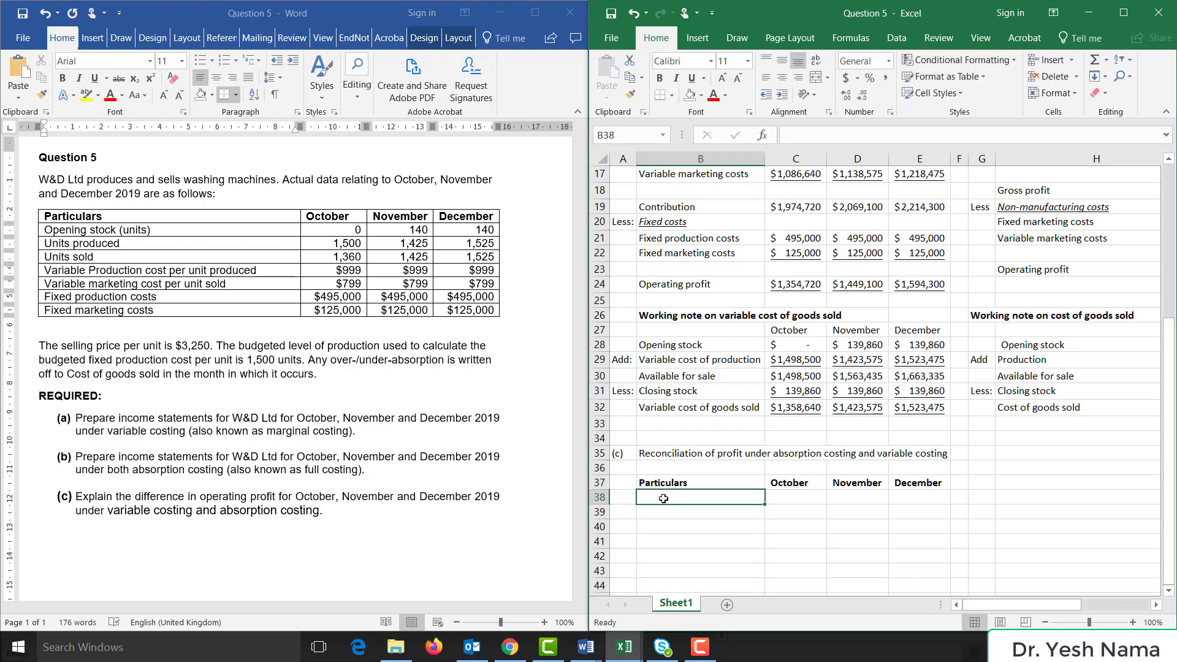
Add the label "Profit under absorption costing" in B38 and widen column B to fit it
type("Profit u")
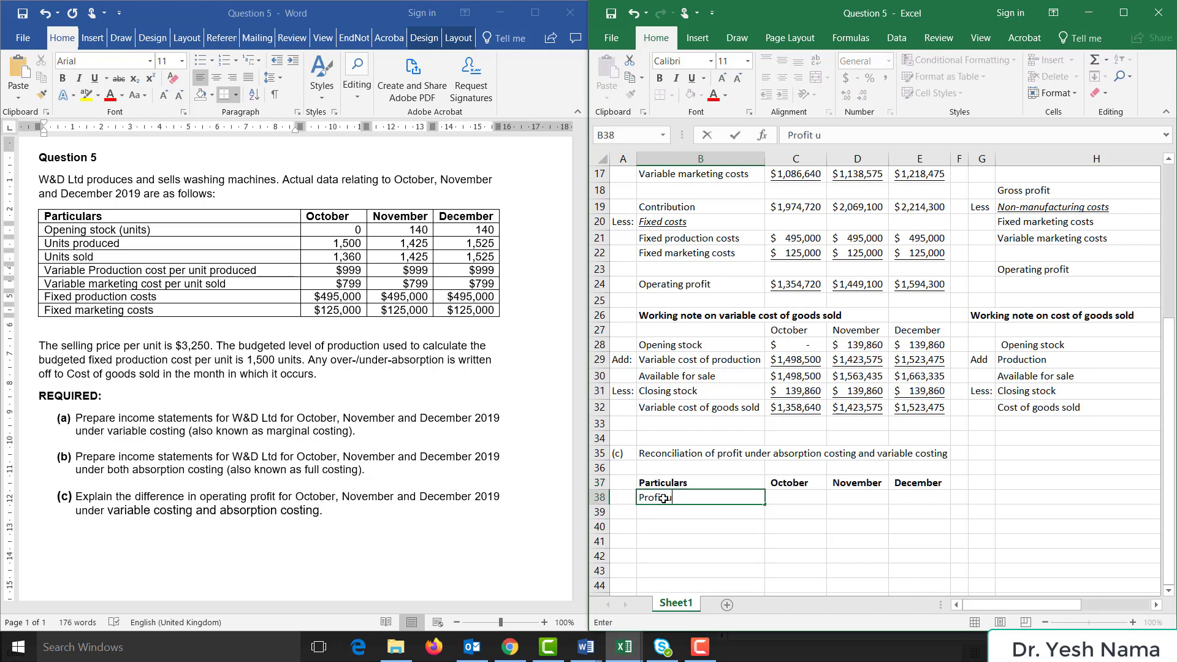
type("nder absorption costing")
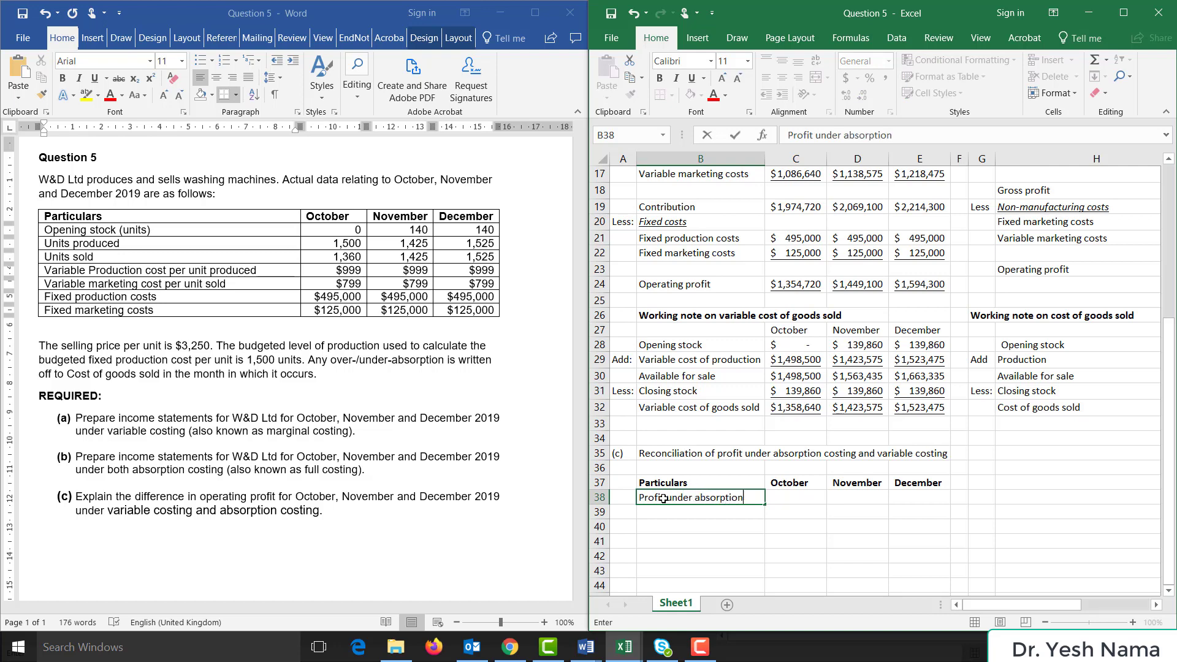
key("ctrl+Return")
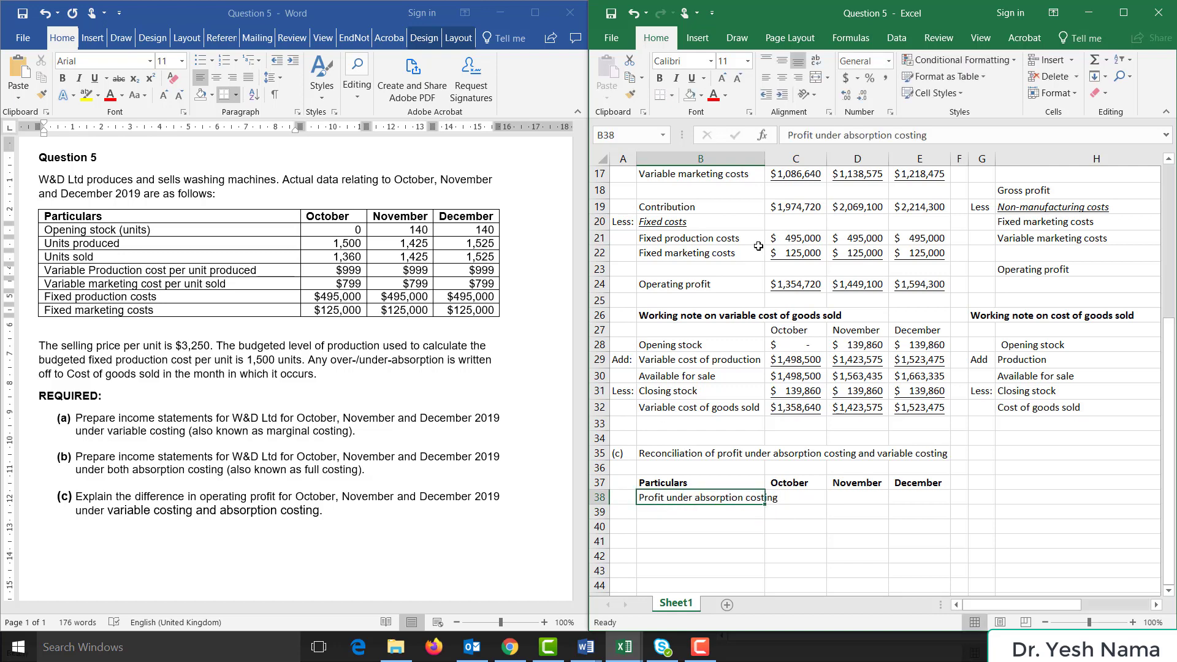
left_click_drag(765, 158, 785, 158)
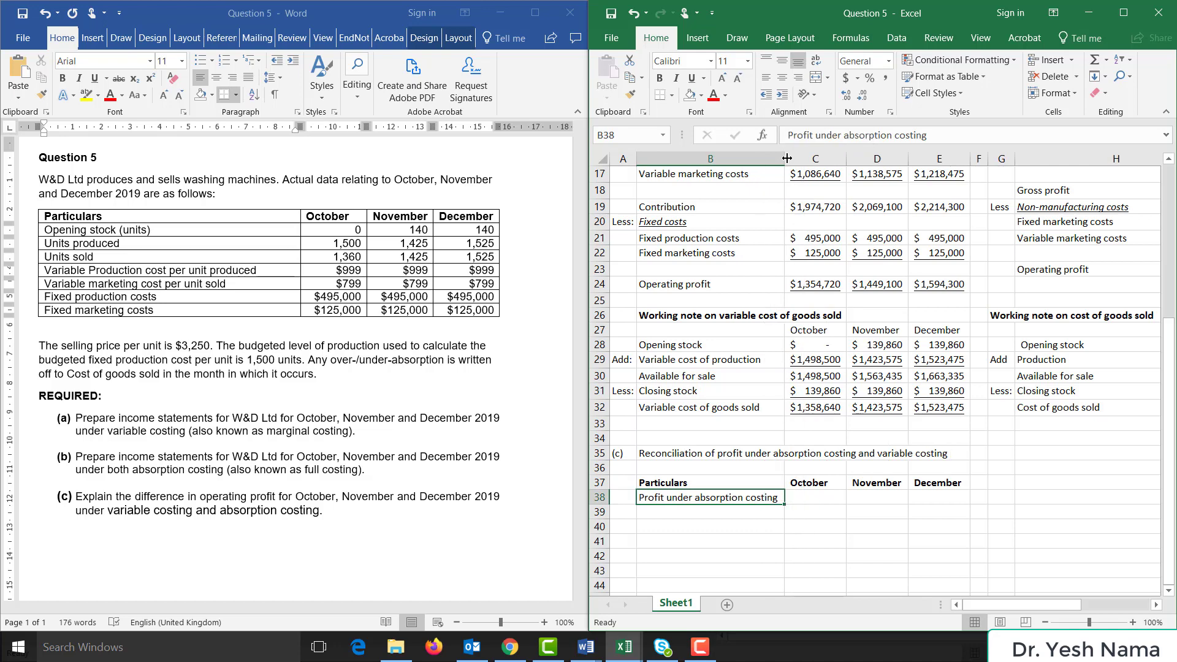
Link October's absorption costing profit in C38 with =I23 and copy the formula to November and December in D38:E38
left_click(809, 497)
type("=")
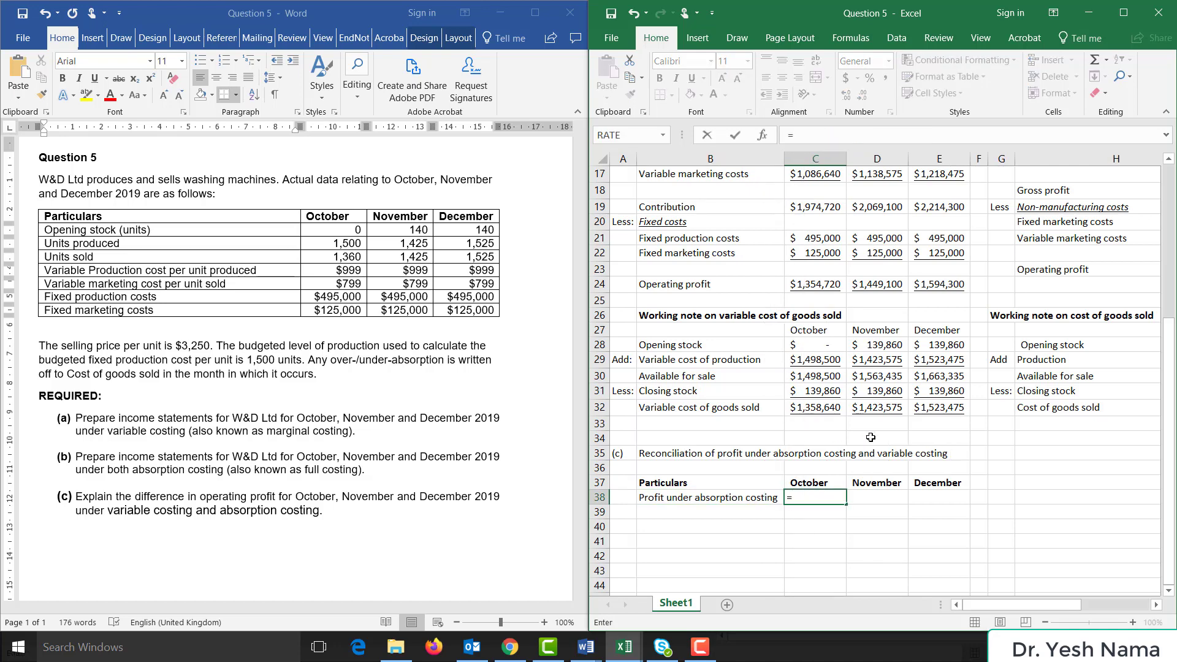
left_click(1049, 408)
key("Right")
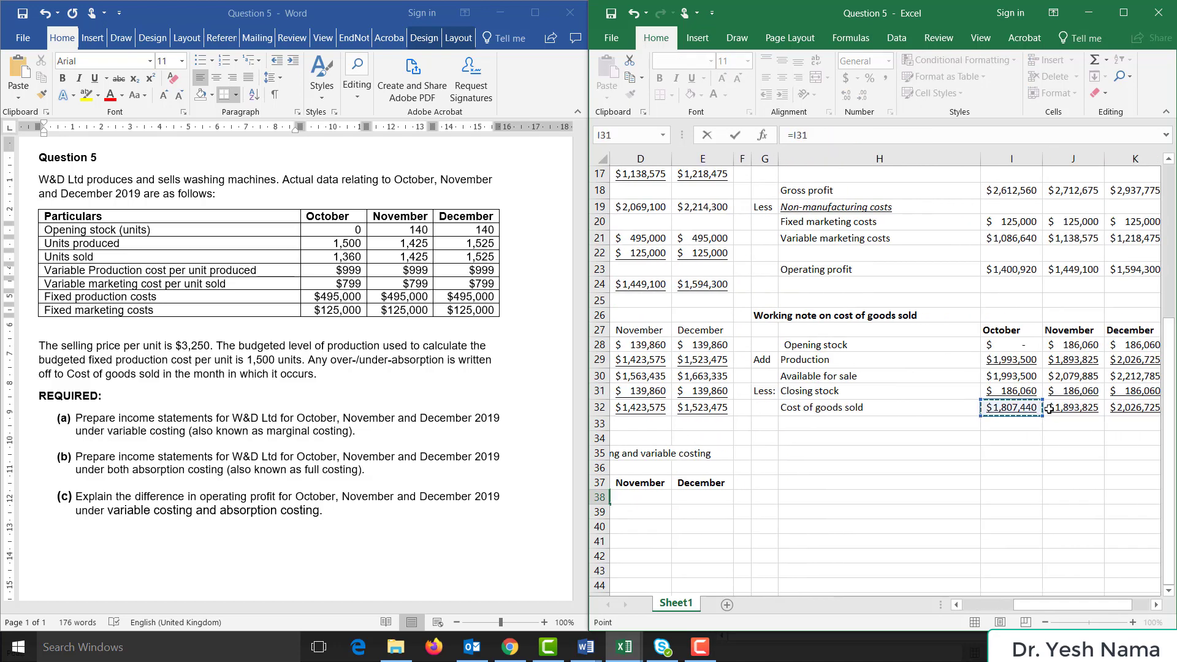
key("Up")
left_click(1023, 271)
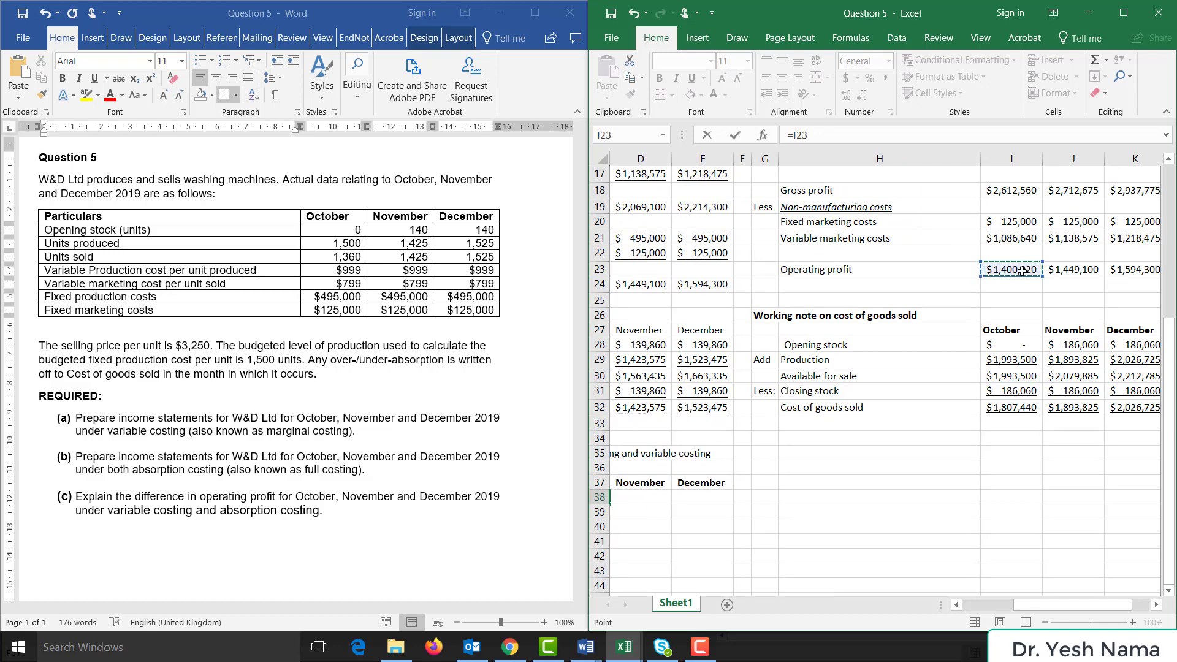
key("Return")
left_click(632, 498)
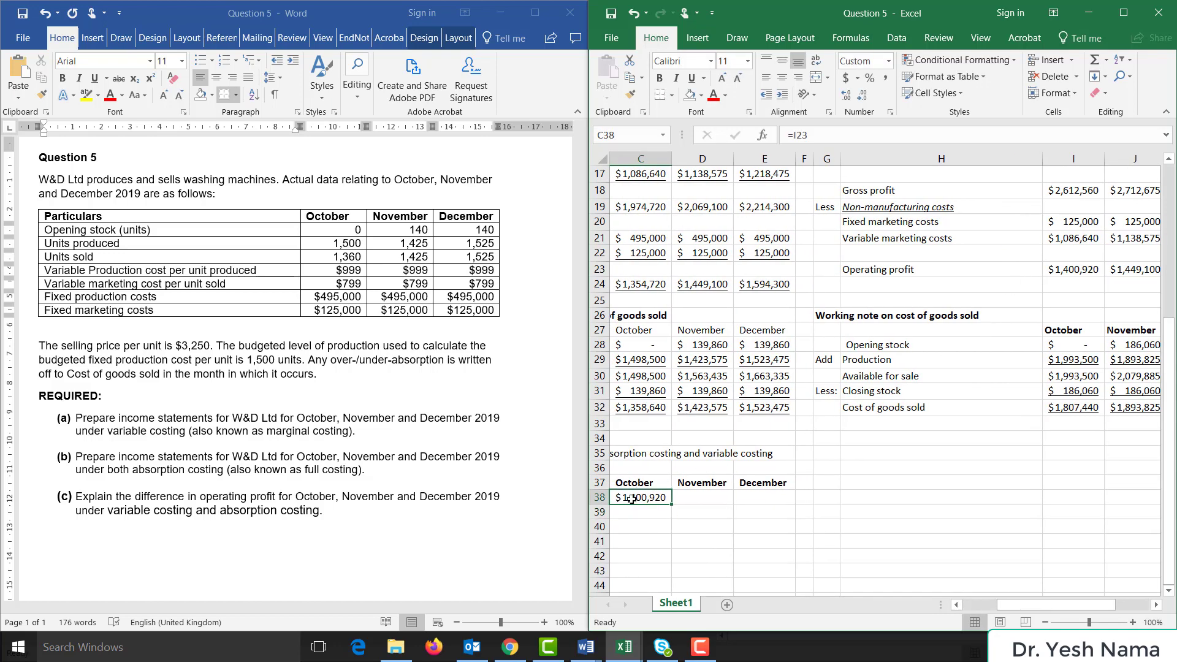
left_click_drag(672, 504, 791, 505)
scroll(740, 510, "left", 3)
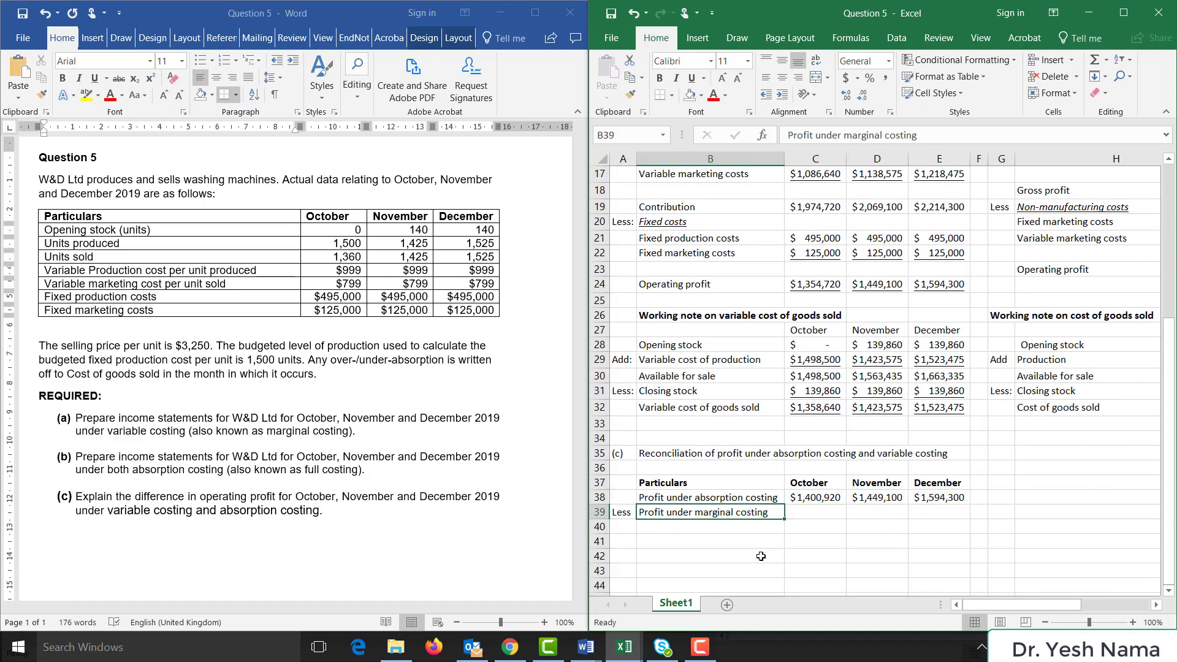
Link October's marginal costing profit in C39 with =C24 and copy the formula to November and December in D39:E39
left_click(802, 512)
type("=")
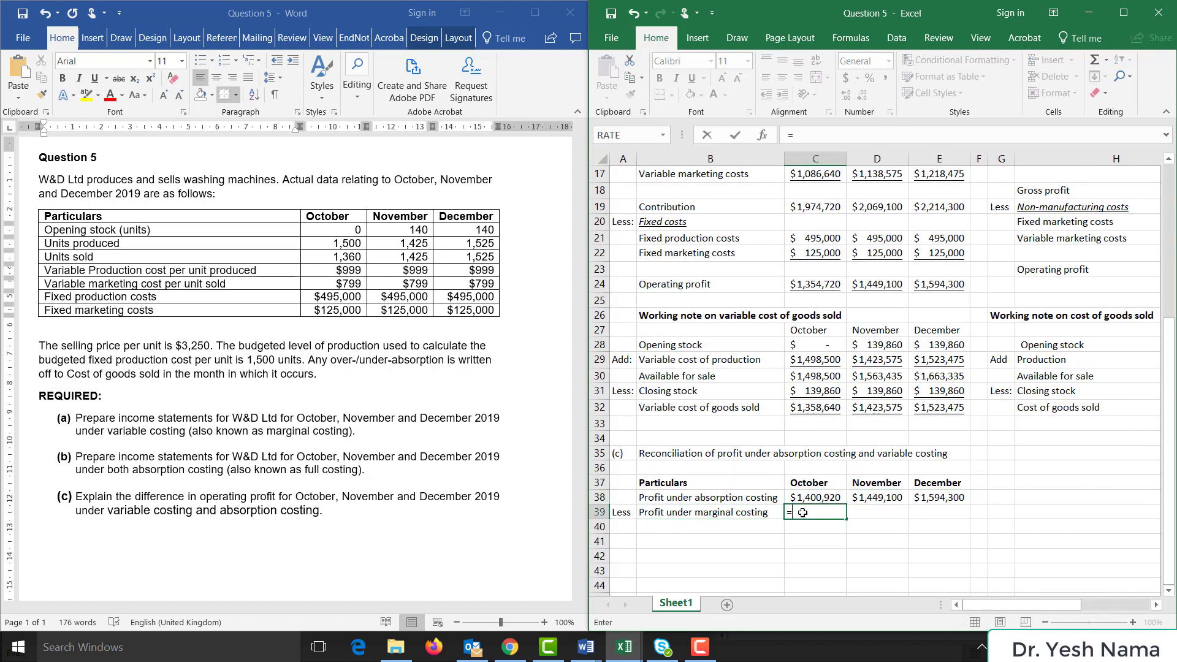
left_click(806, 283)
key("Return")
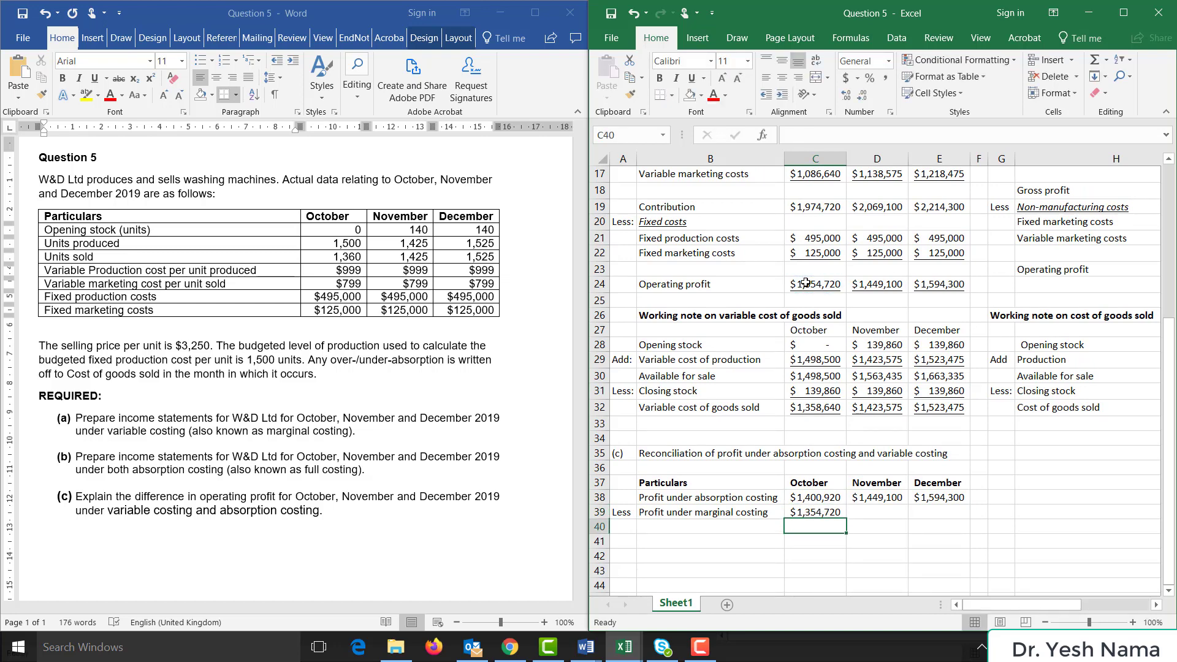
left_click(822, 509)
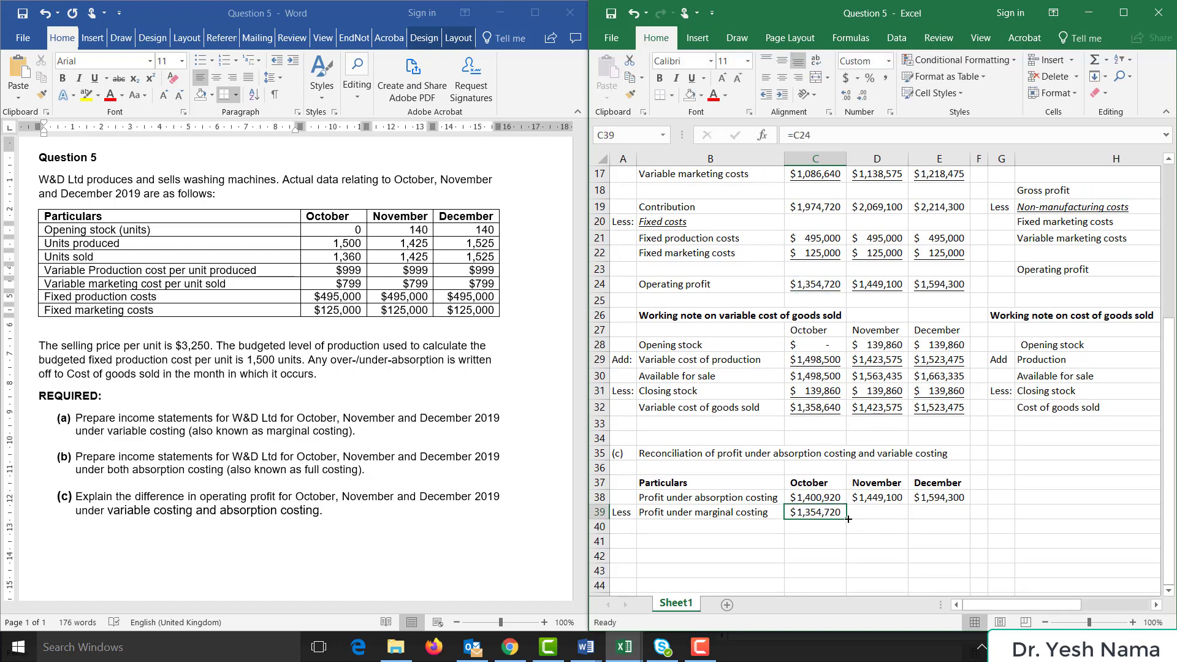
left_click_drag(847, 519, 968, 519)
Add a "Difference" row in B40 and calculate October's profit difference in C40 with =C38-C39
left_click(669, 534)
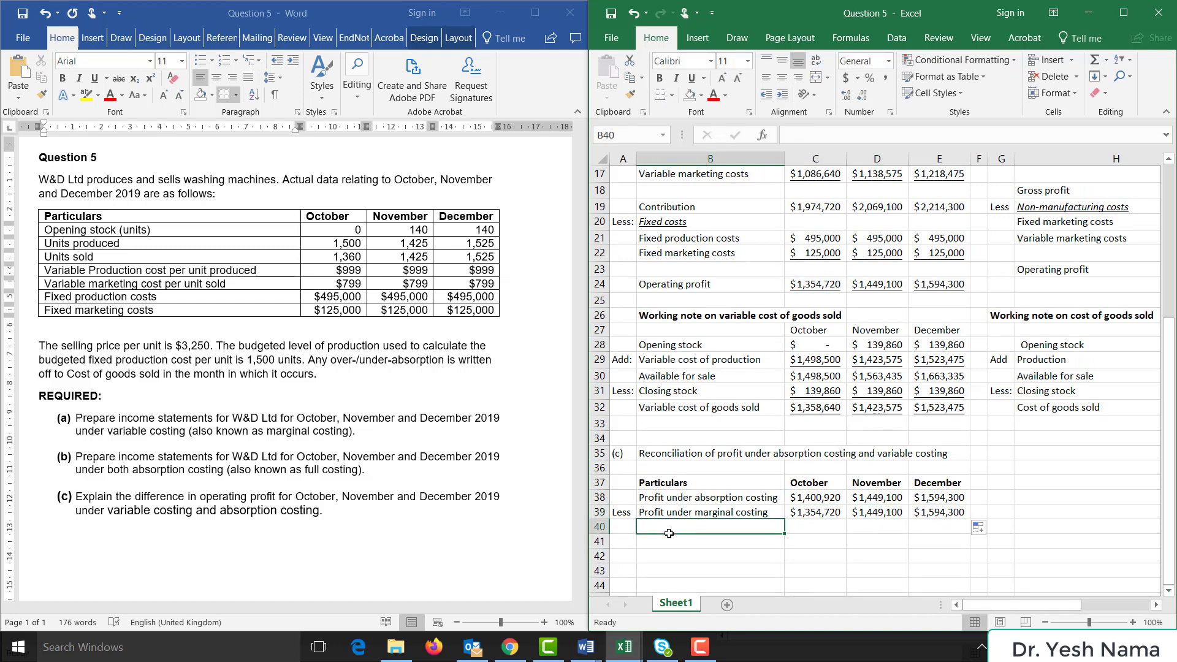
type("D")
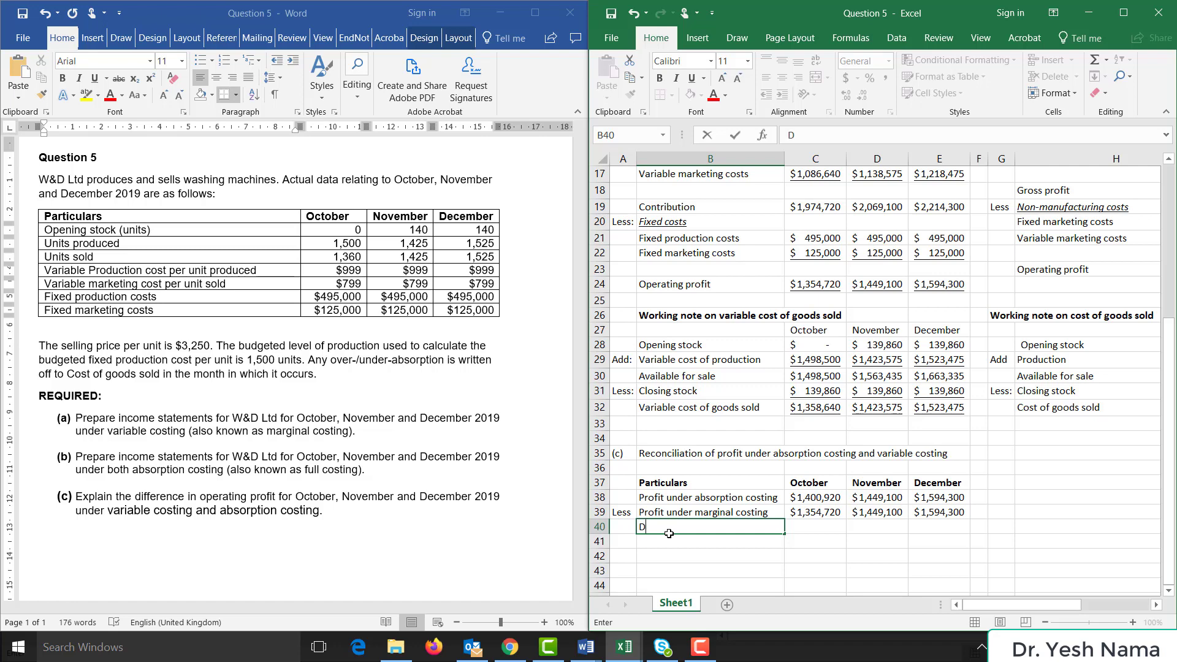
type("ifference")
key("Tab")
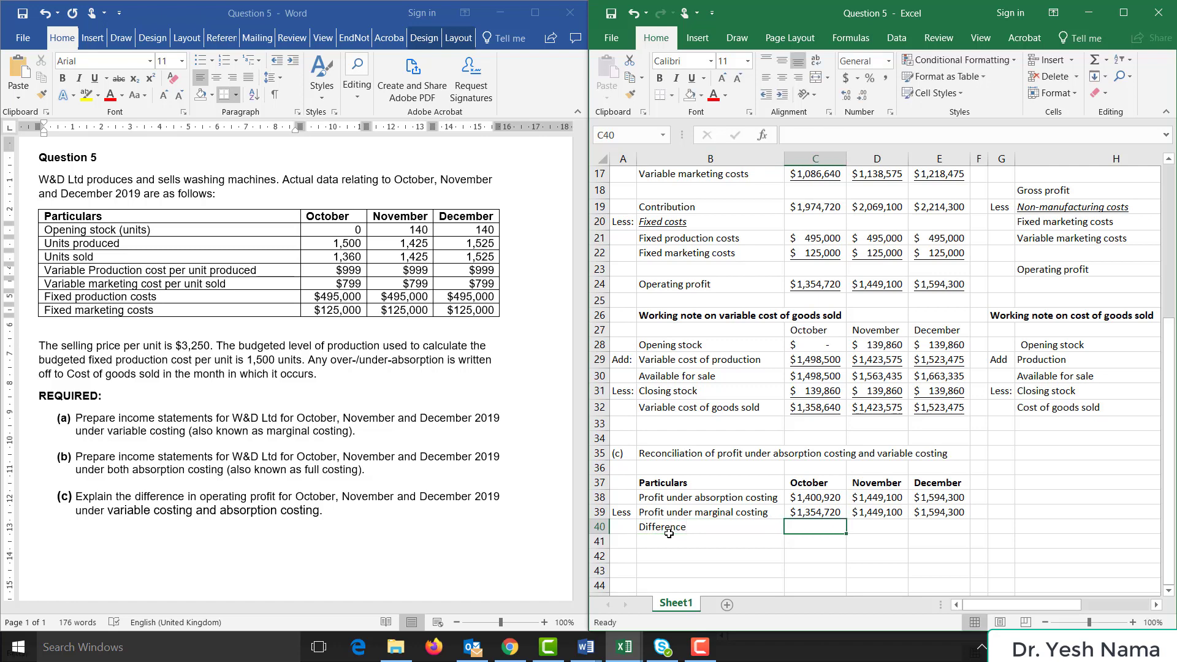
type("=")
key("Up")
key("Up")
type("-")
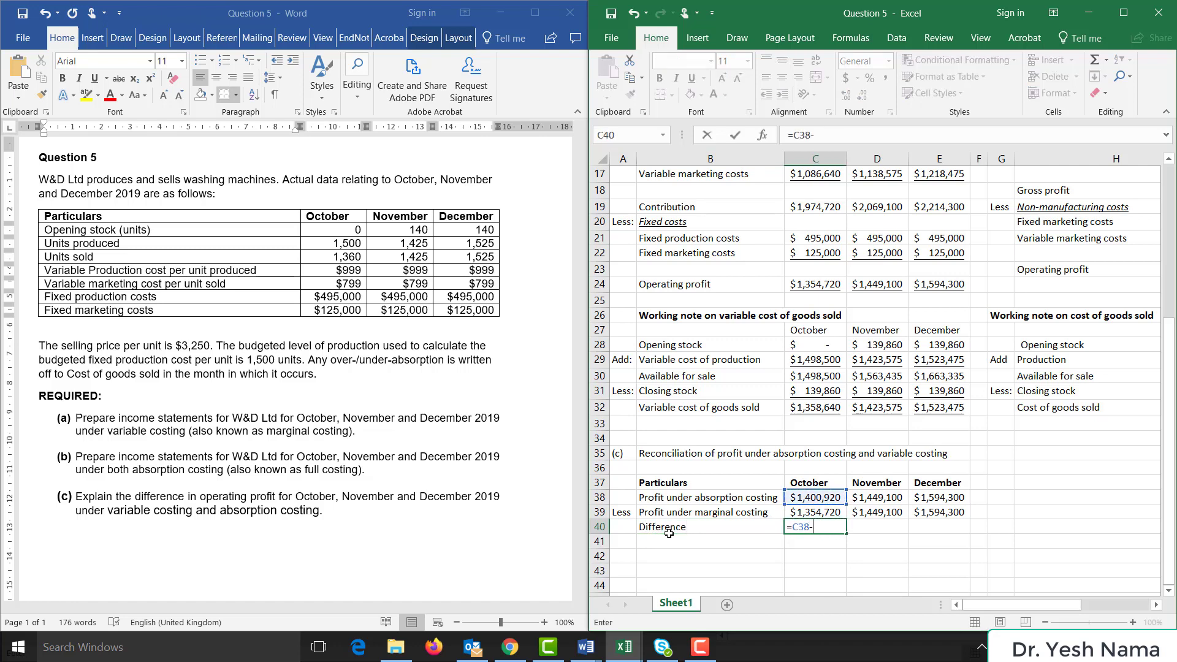
key("Up")
key("Return")
Copy October's profit difference formula to November and December in D40 and E40
key("Up")
key("Right")
key("ctrl+c")
key("Right")
key("ctrl+v")
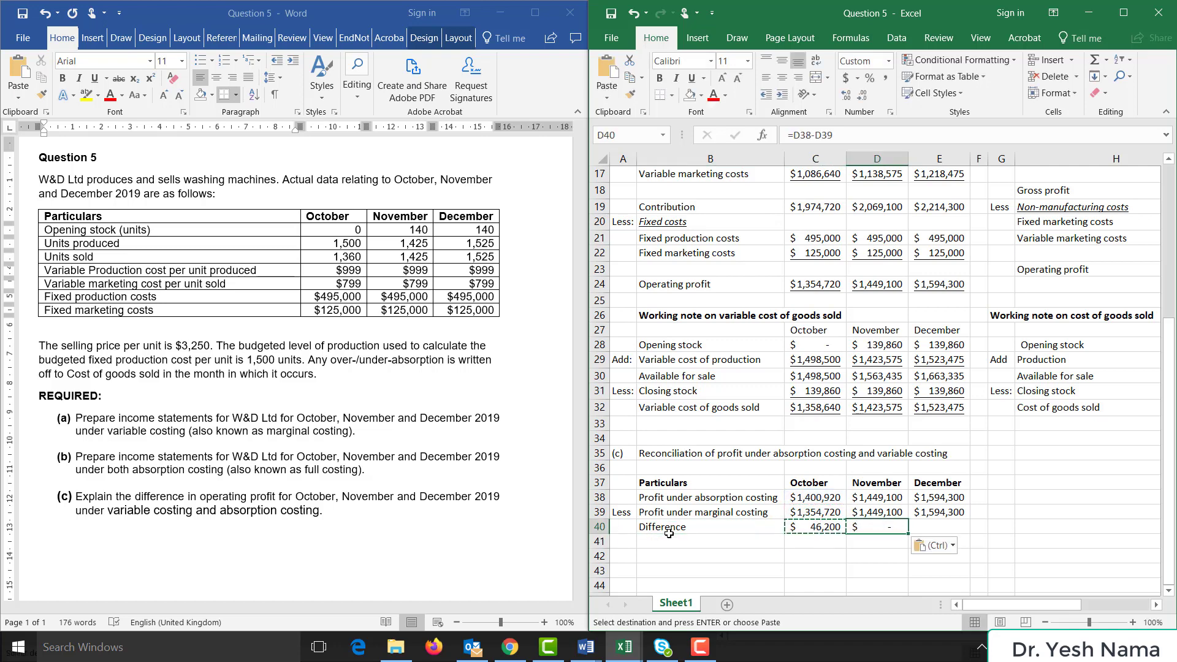
key("Right")
key("ctrl+v")
key("Escape")
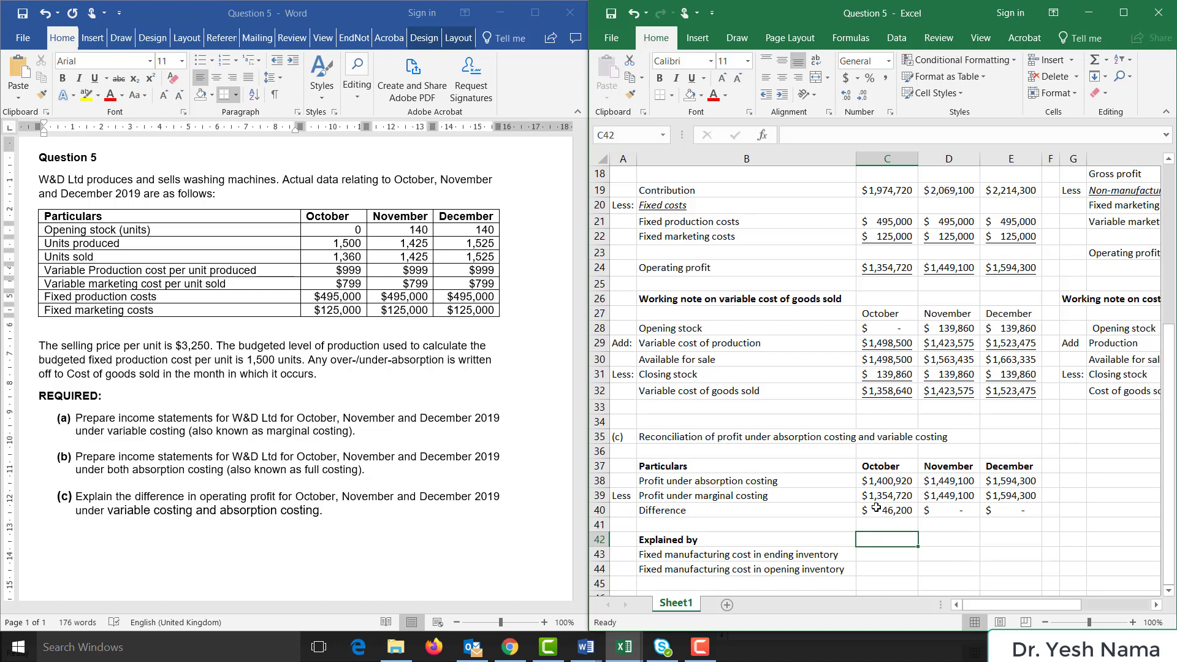
Mark the opening inventory fixed manufacturing cost row with "Less" in A44
left_click(877, 508)
left_click(865, 552)
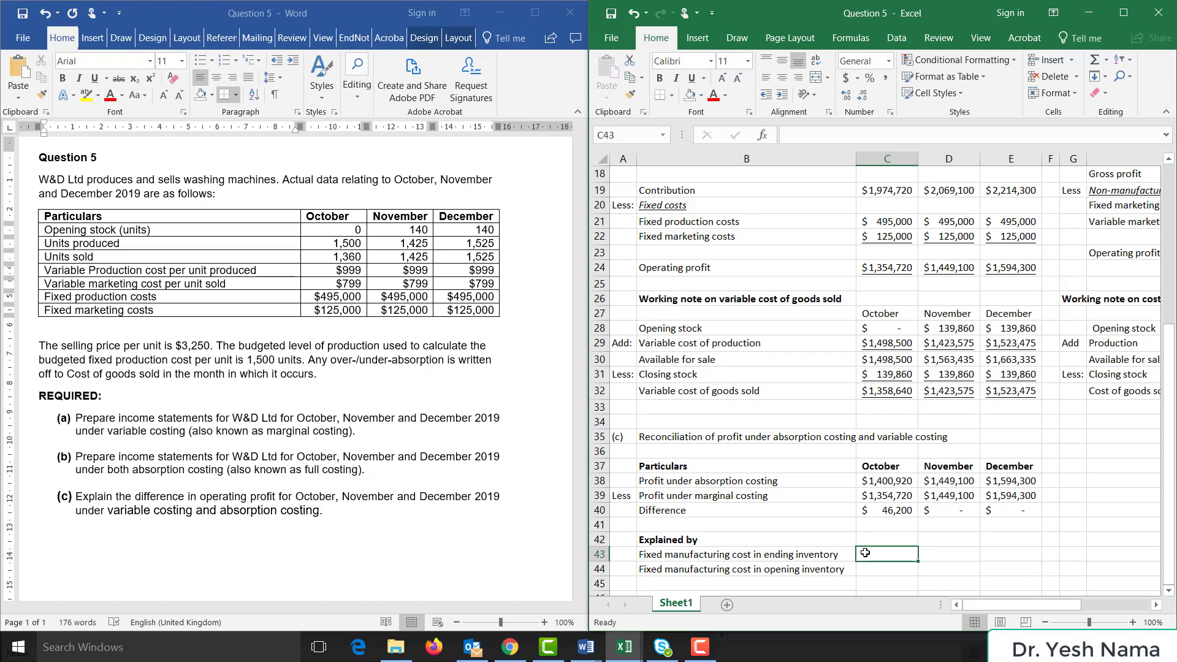
left_click(618, 568)
type("Le")
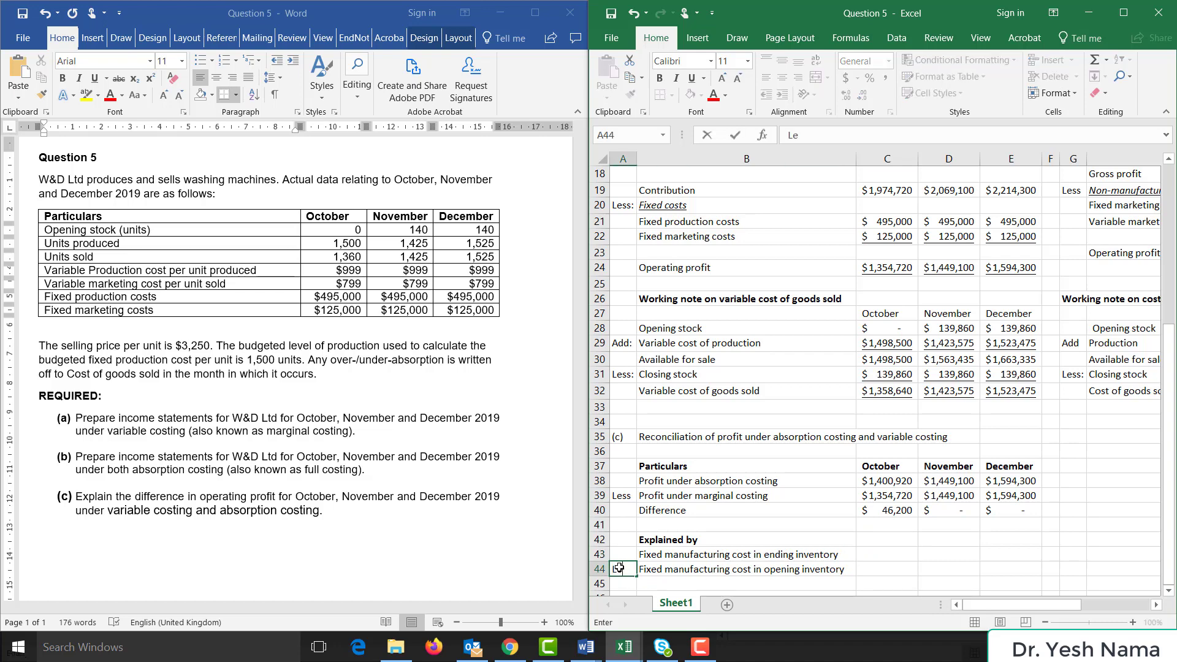
type("ss")
Calculate October's fixed manufacturing cost in ending inventory in C43 with the formula =C9*I9
left_click(869, 558)
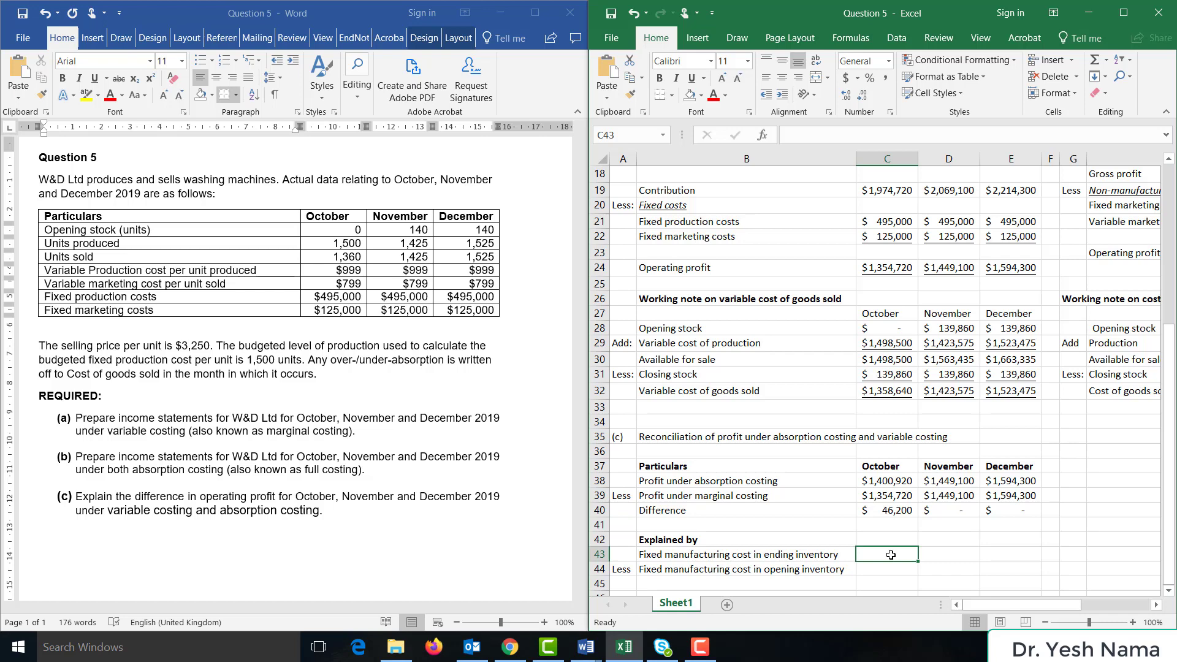
type("=")
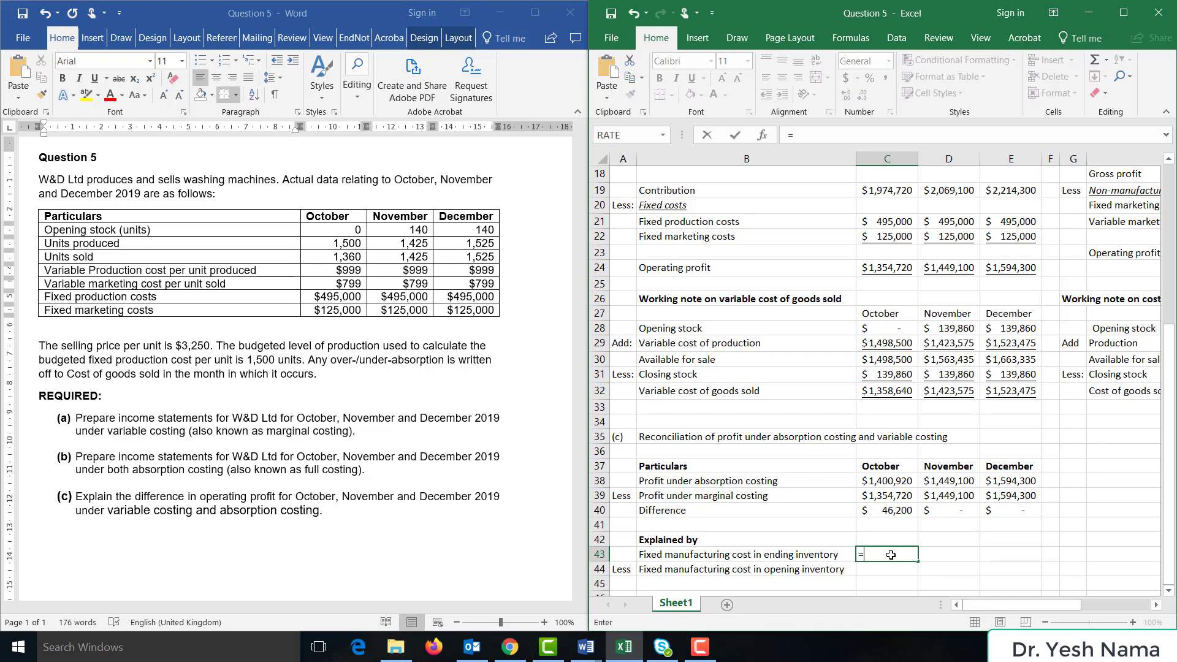
scroll(866, 267, "up", 6)
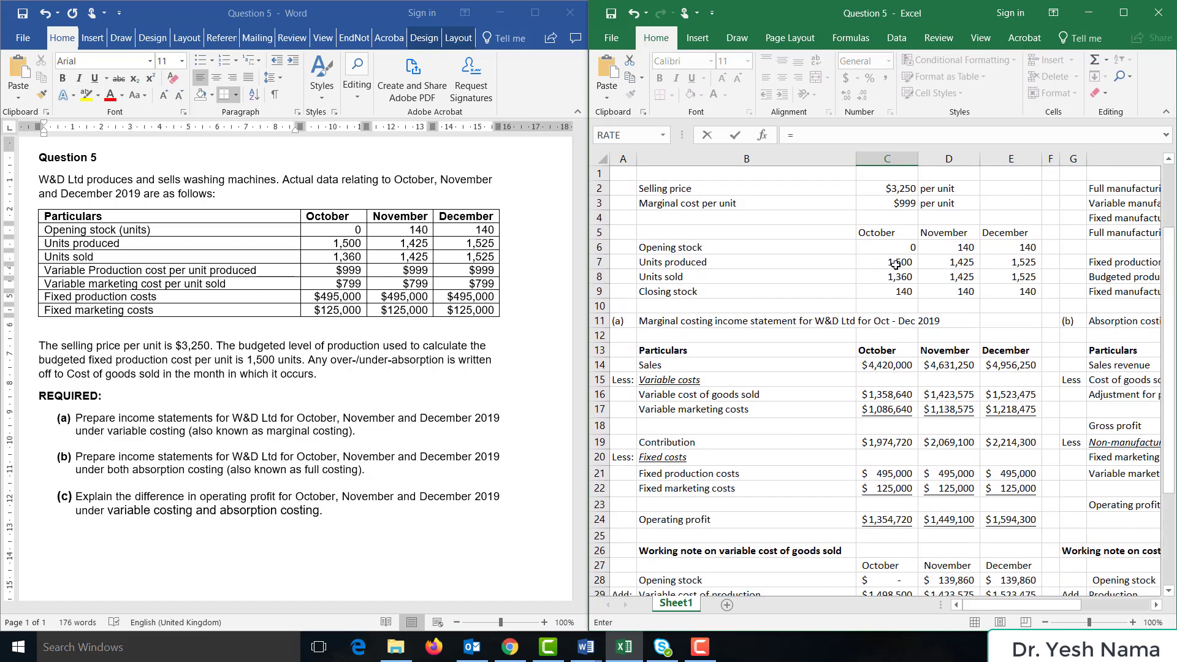
left_click(893, 297)
type("*")
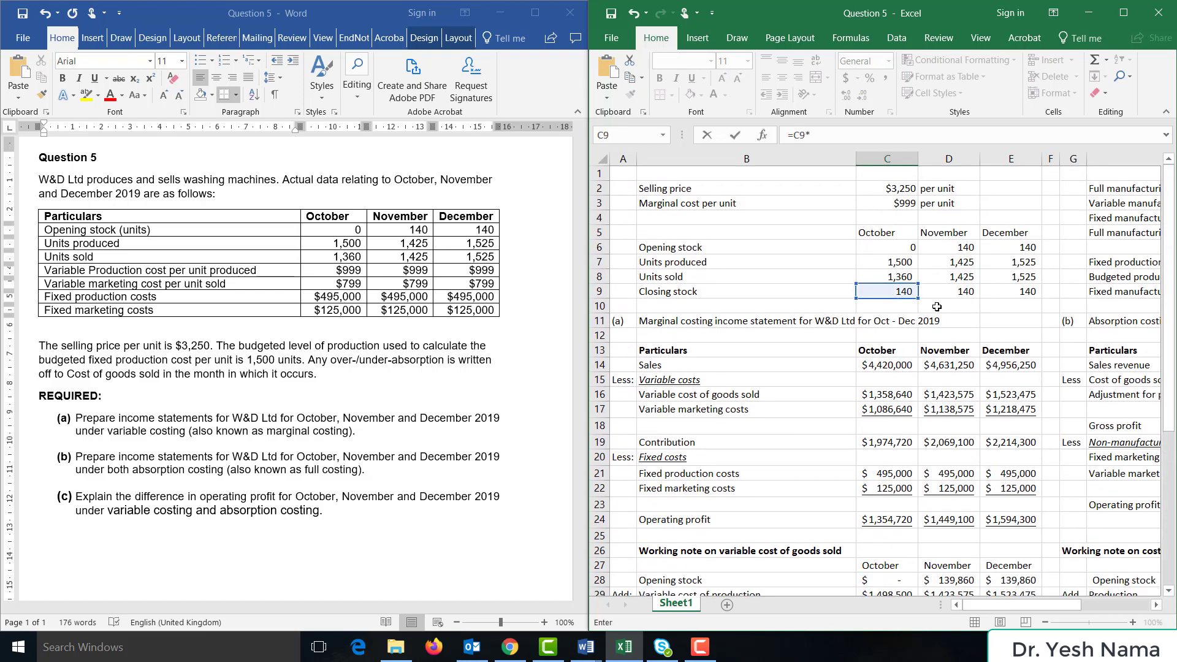
scroll(937, 307, "right", 2)
left_click(1072, 293)
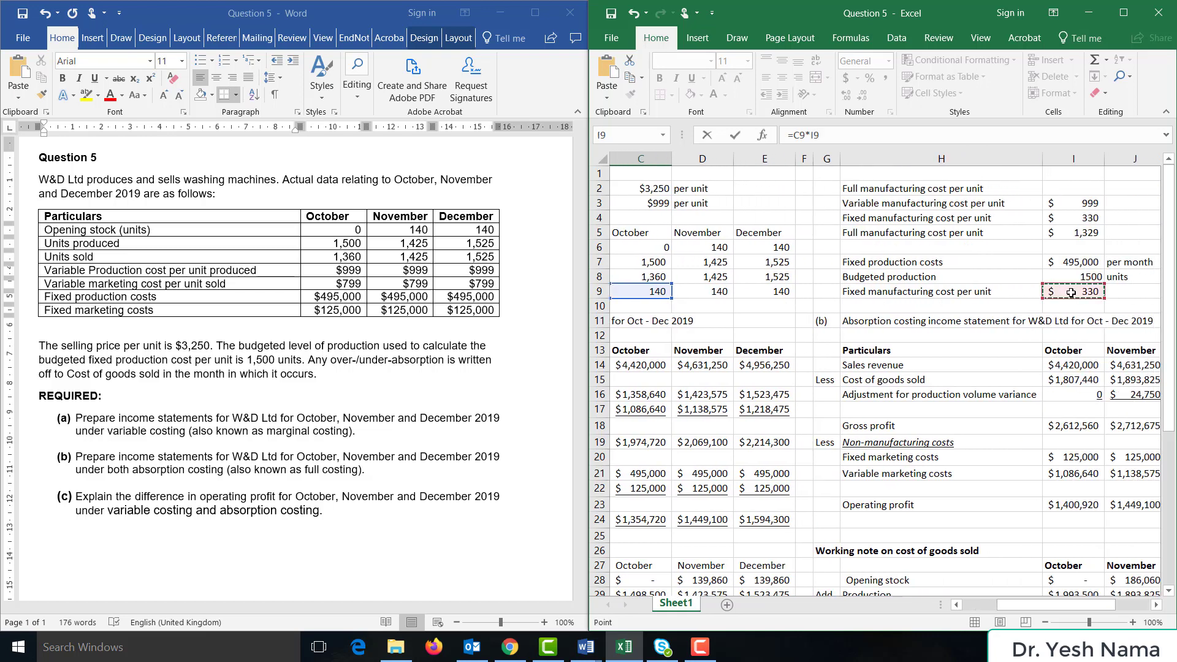
key("Tab")
Calculate November's fixed manufacturing cost in ending inventory in D43 with the formula =D9*I9
type("=")
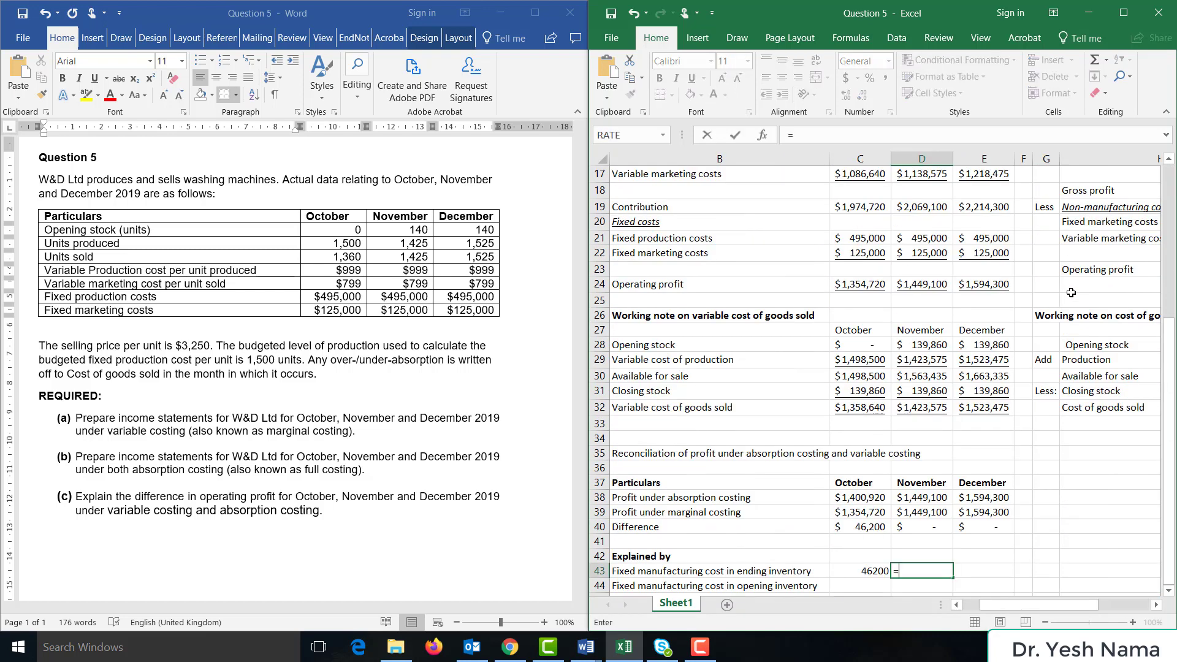
scroll(929, 291, "up", 5)
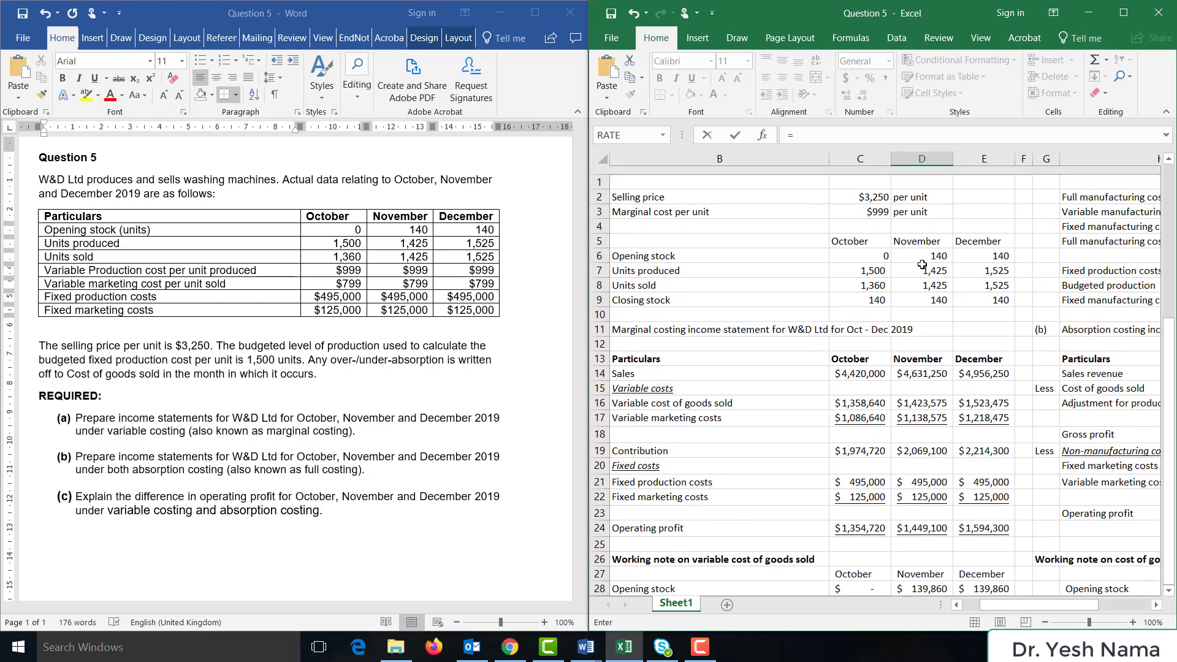
left_click(929, 291)
type("*")
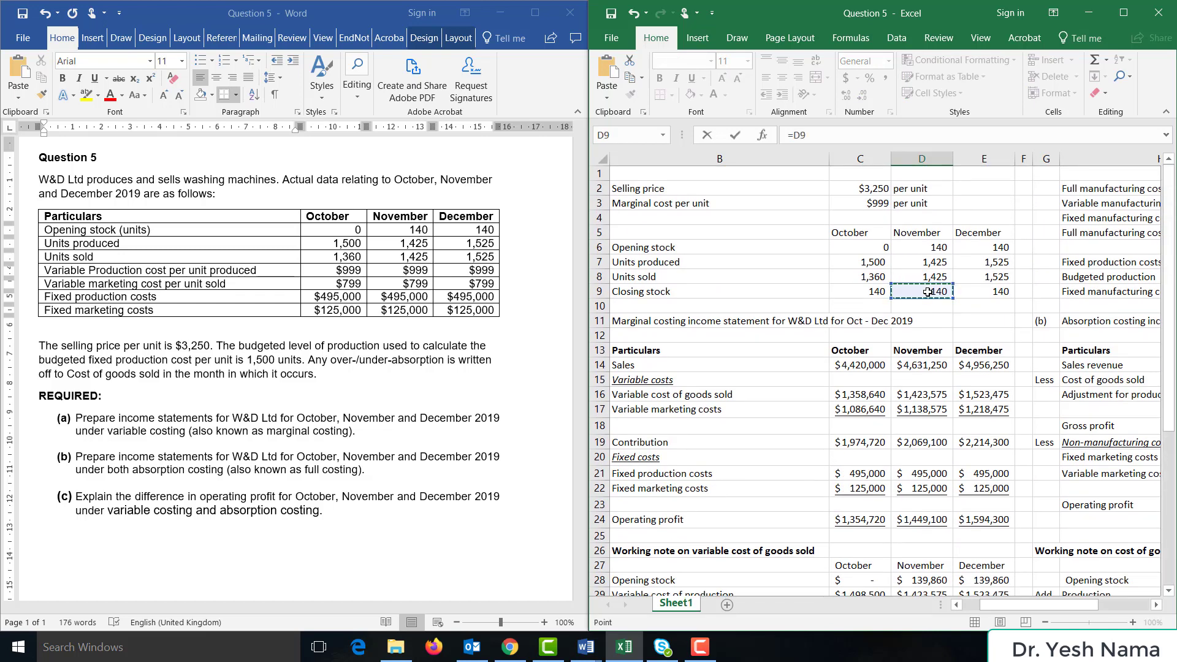
scroll(929, 291, "right", 5)
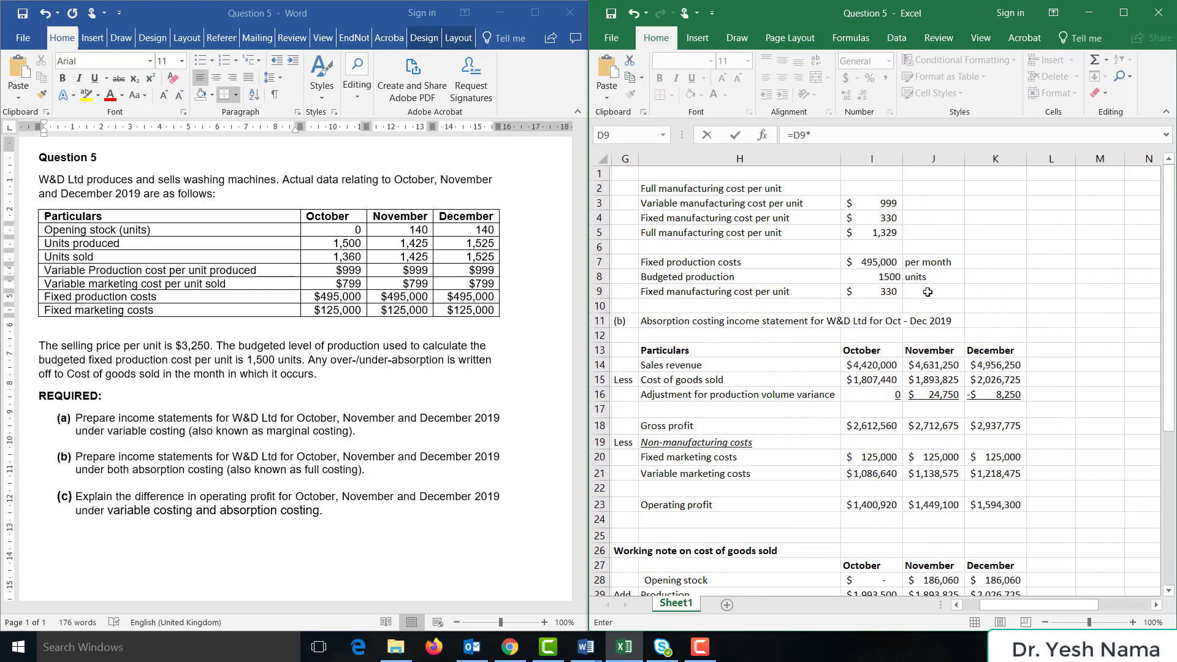
scroll(928, 291, "right", 1)
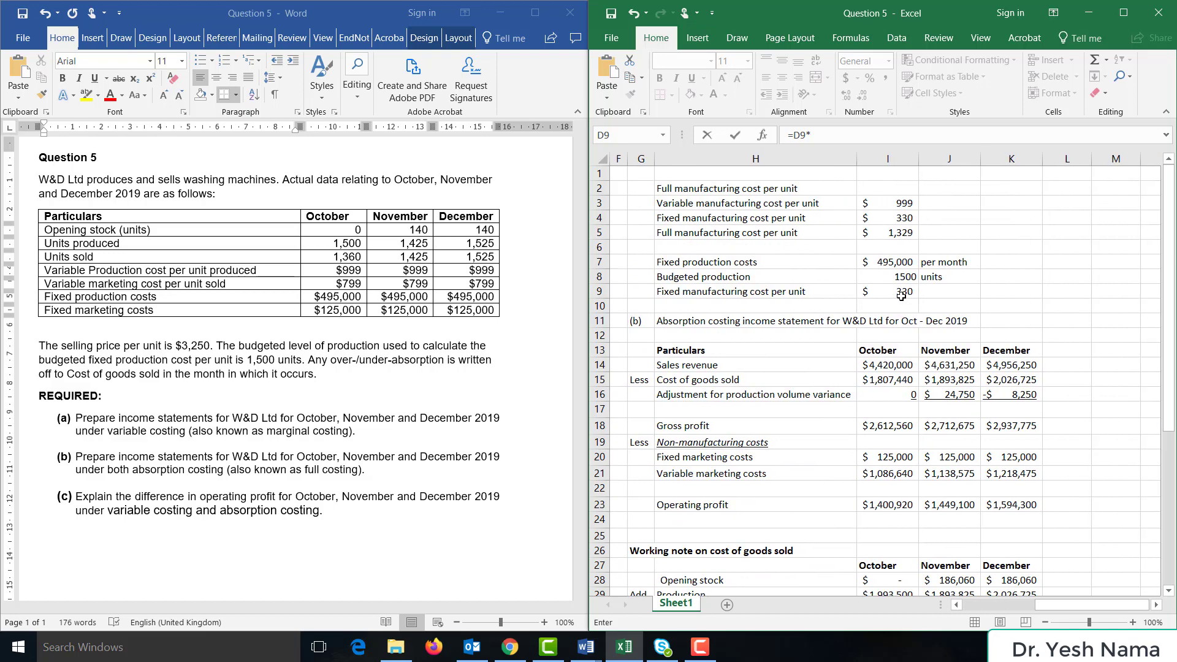
left_click(902, 294)
key("Return")
Calculate December's fixed manufacturing cost in ending inventory in E43 with the formula =E9*I9
key("Up")
key("Right")
type("=")
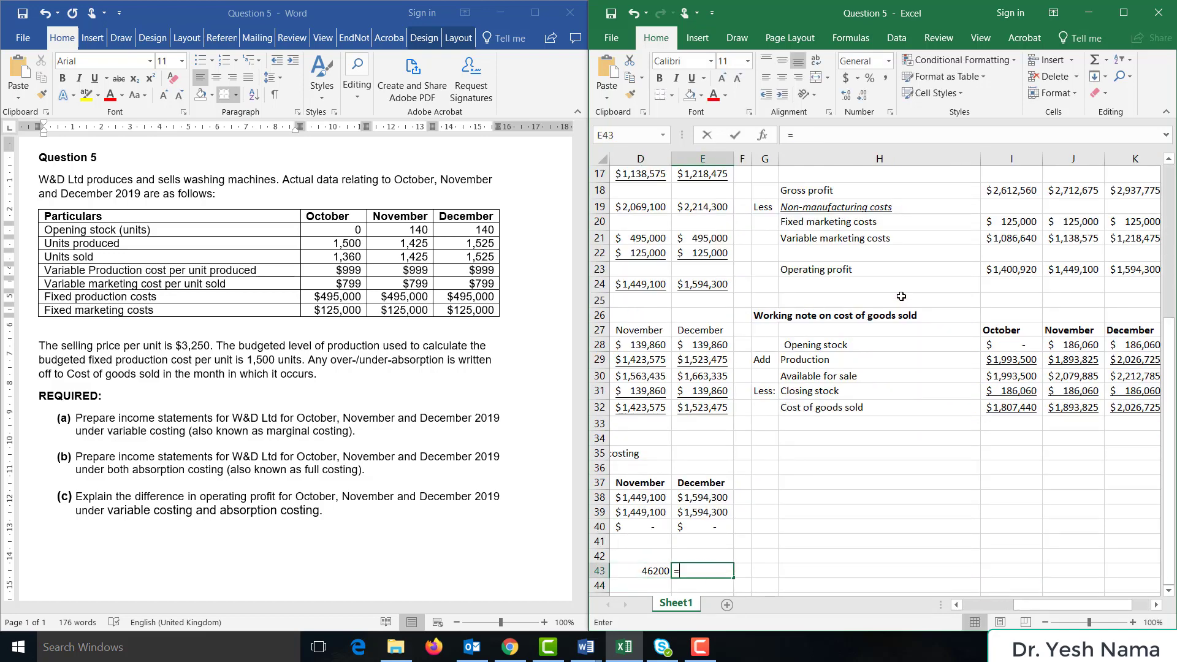
scroll(914, 291, "left", 3)
scroll(932, 285, "up", 5)
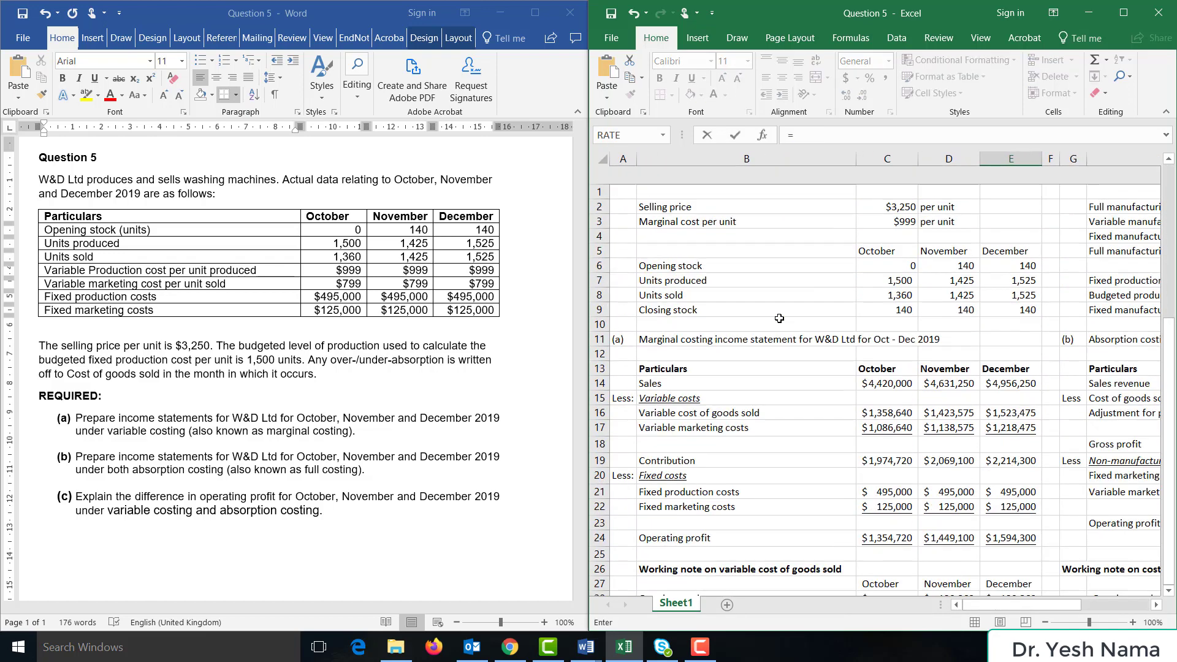
left_click(1009, 292)
type("*")
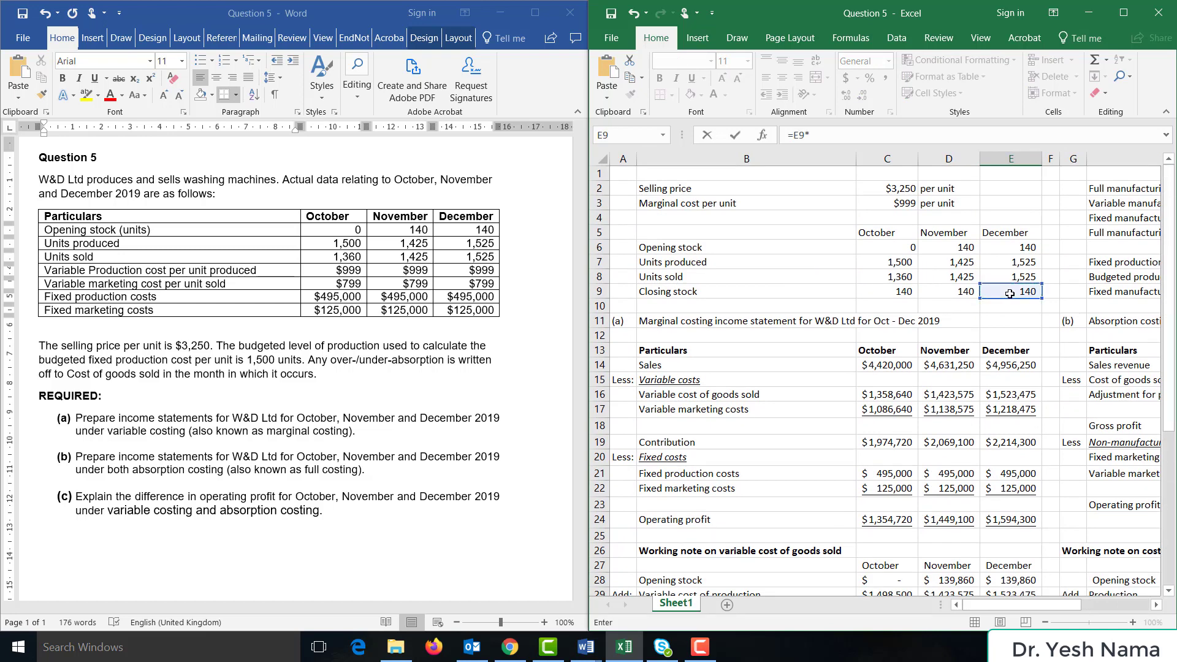
scroll(1010, 293, "right", 2)
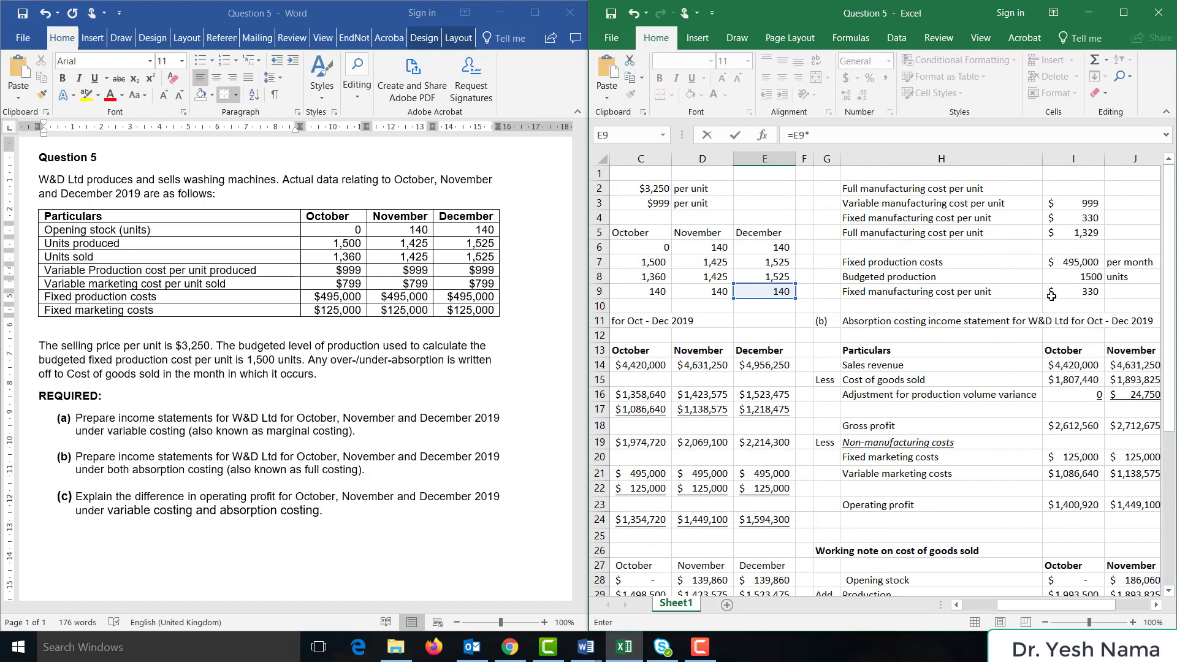
left_click(1088, 286)
key("Return")
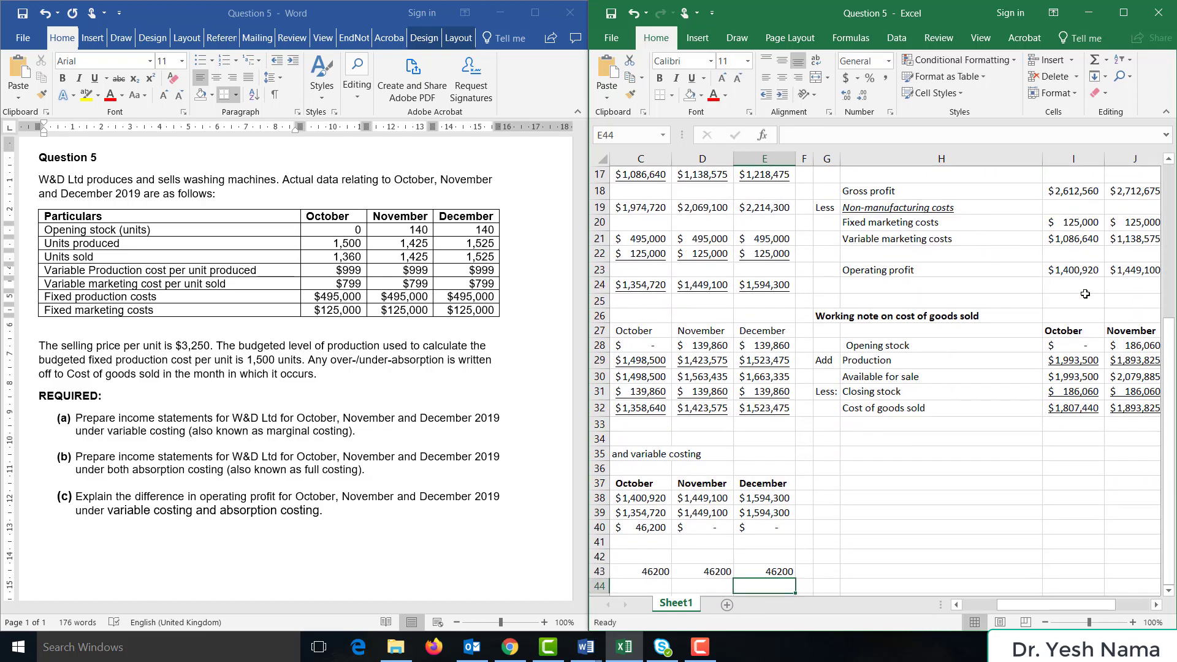
Enter 0 as October's fixed manufacturing cost in opening inventory in C44
key("Left")
key("Left")
key("Left")
key("Left")
key("Right")
key("Right")
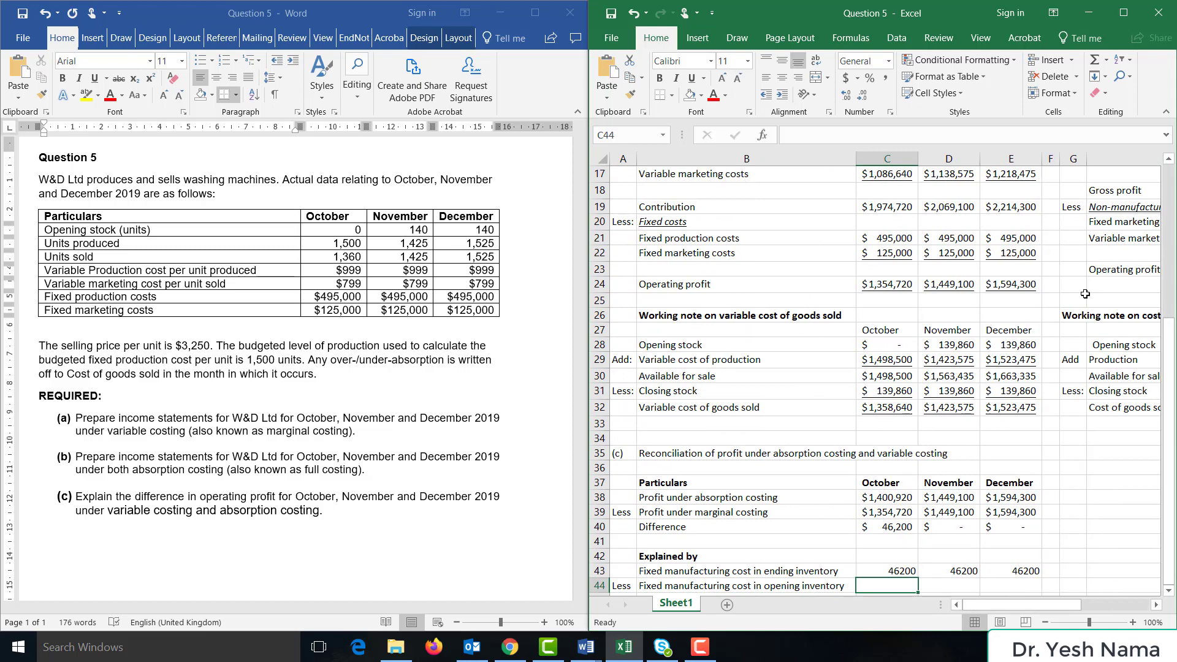
type("=")
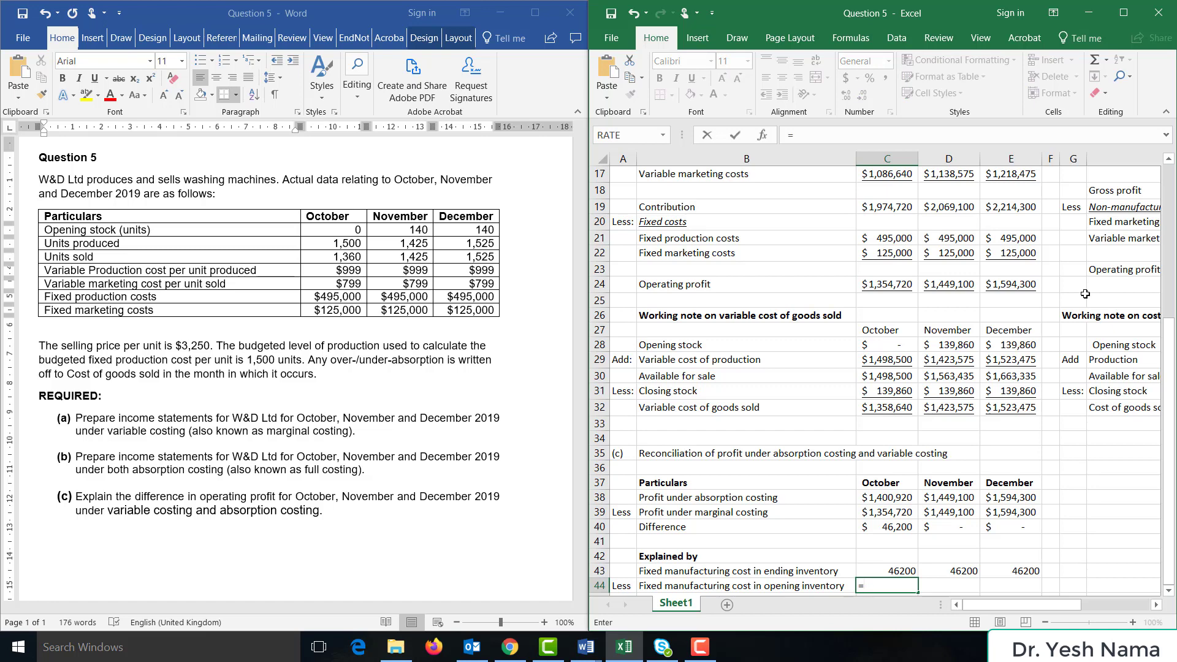
type("0")
key("Return")
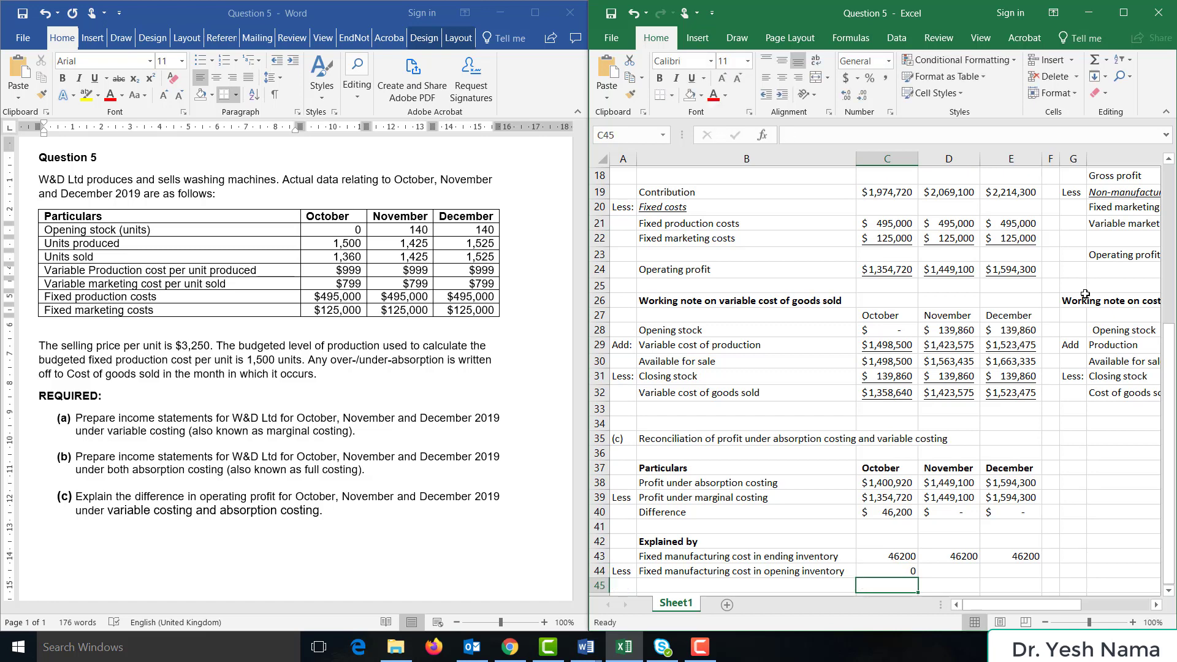
Calculate November's fixed manufacturing cost in opening inventory in D44 with the formula =D6*I9
key("Up")
key("Right")
type("=")
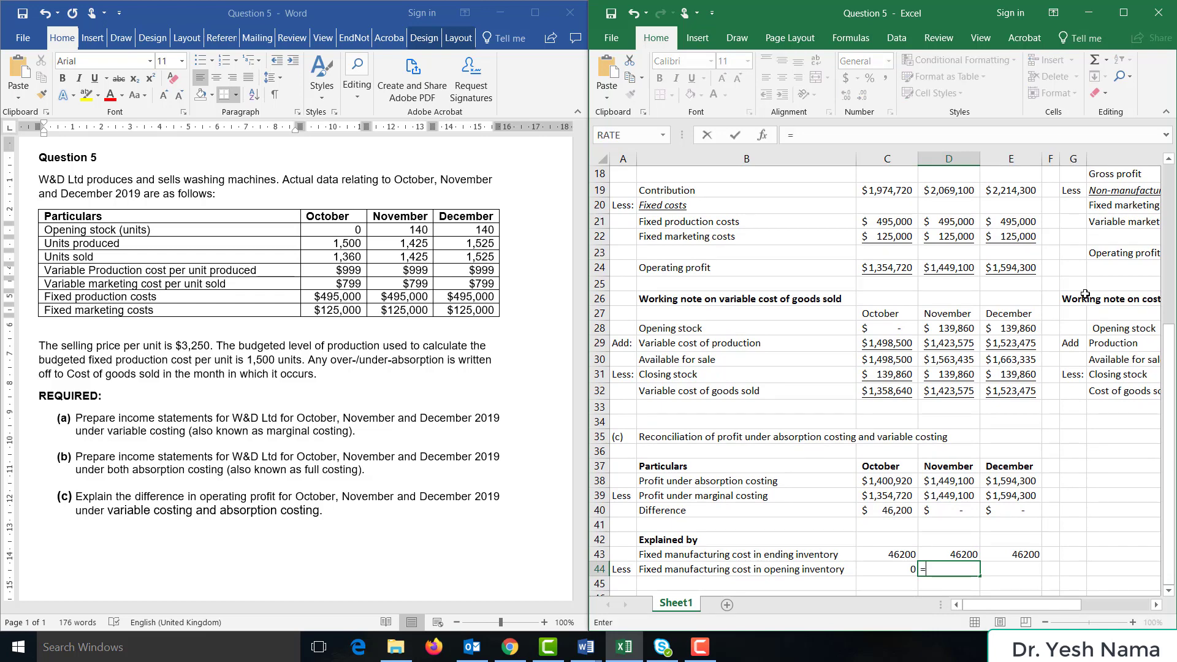
scroll(971, 332, "up", 5)
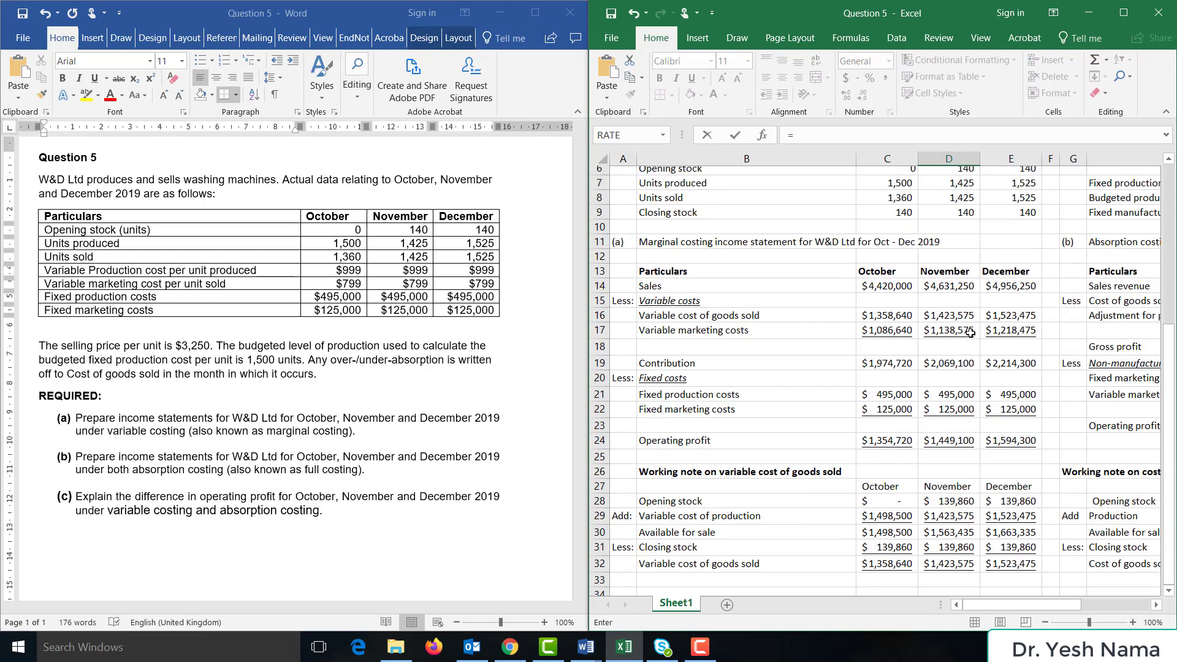
scroll(971, 333, "up", 1)
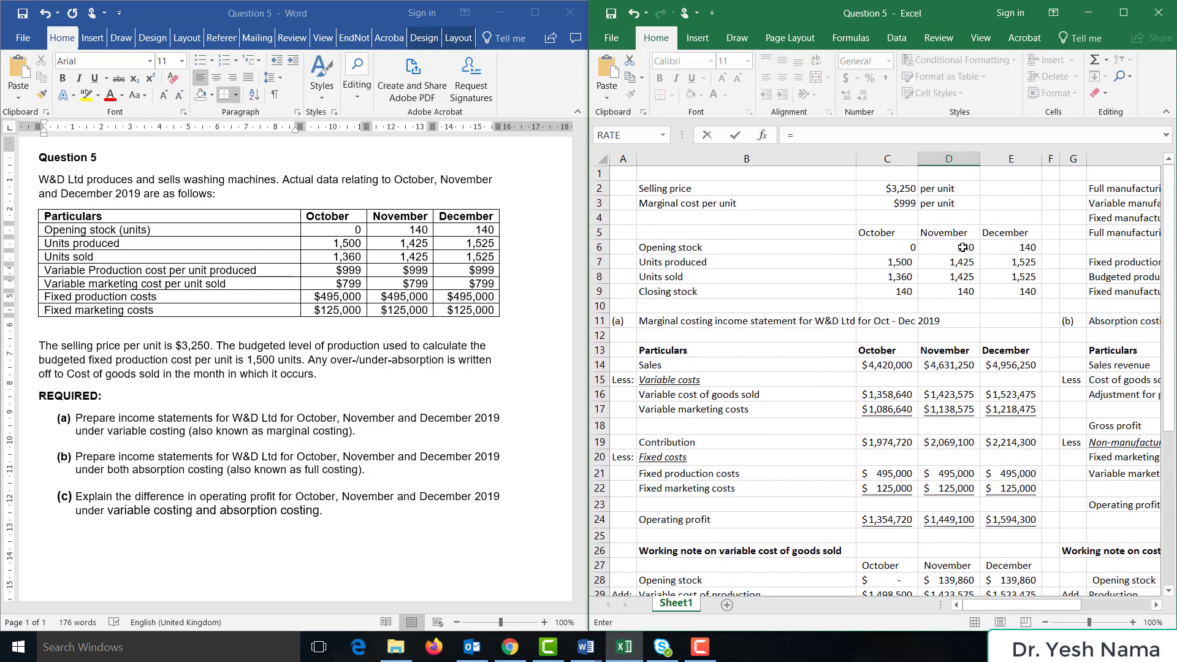
left_click(962, 247)
type("*")
scroll(963, 247, "right", 3)
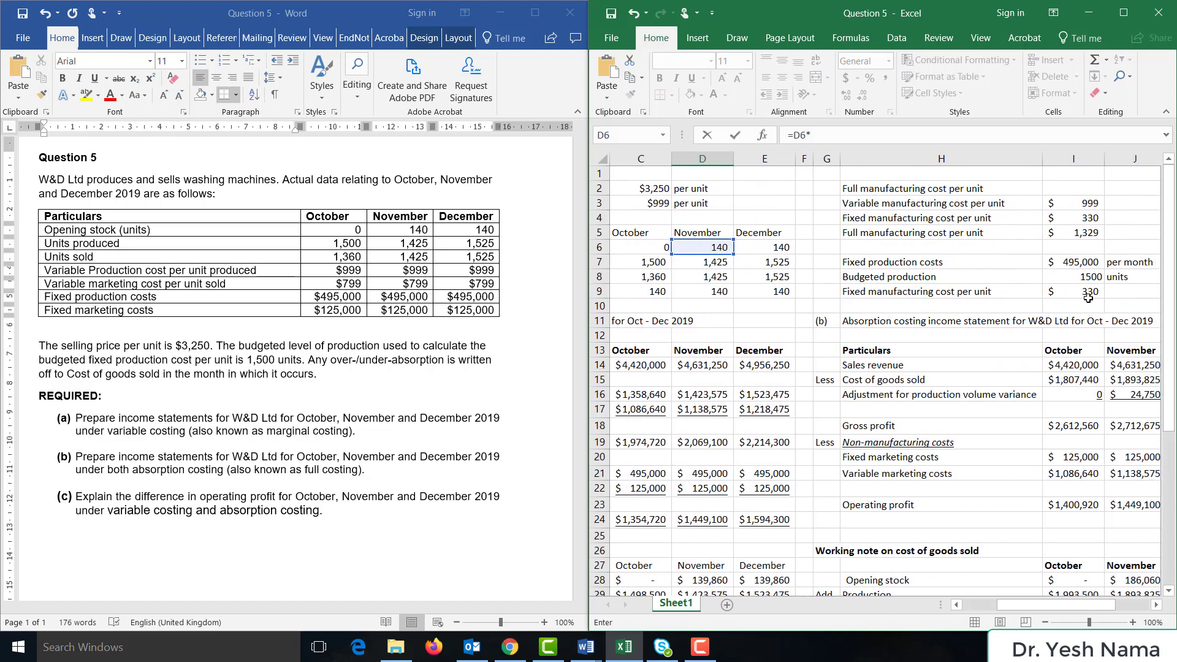
left_click(1088, 293)
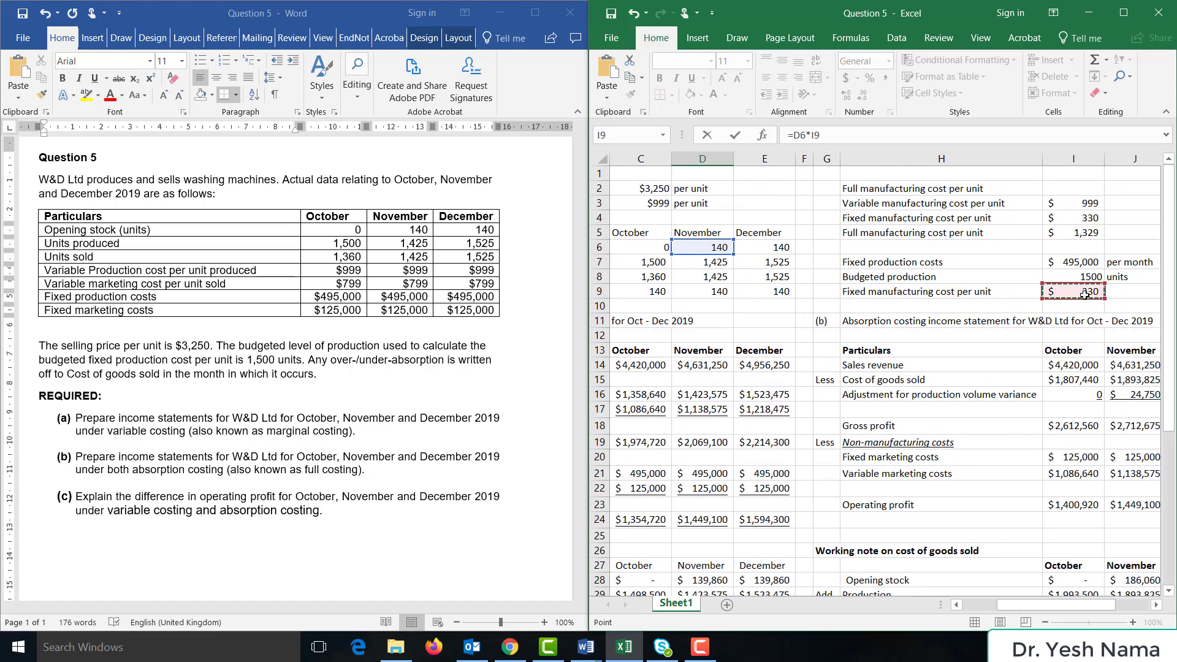
key("Return")
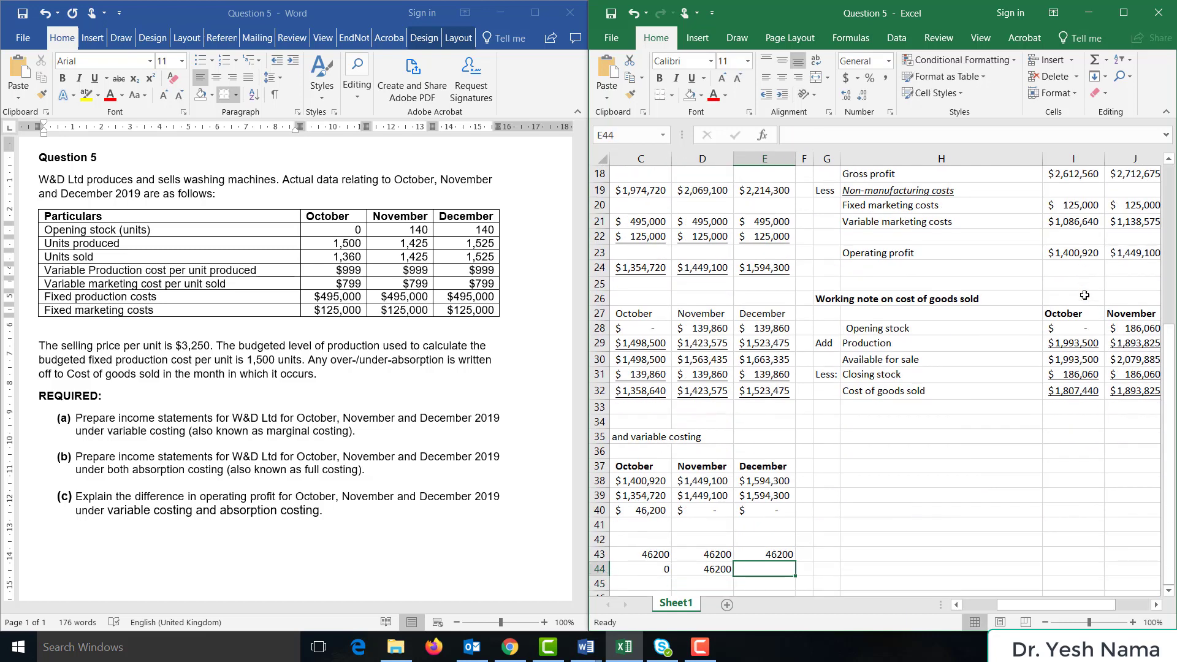
Link December's fixed manufacturing cost in opening inventory in E44 to November's ending inventory figure with =D43
type("=")
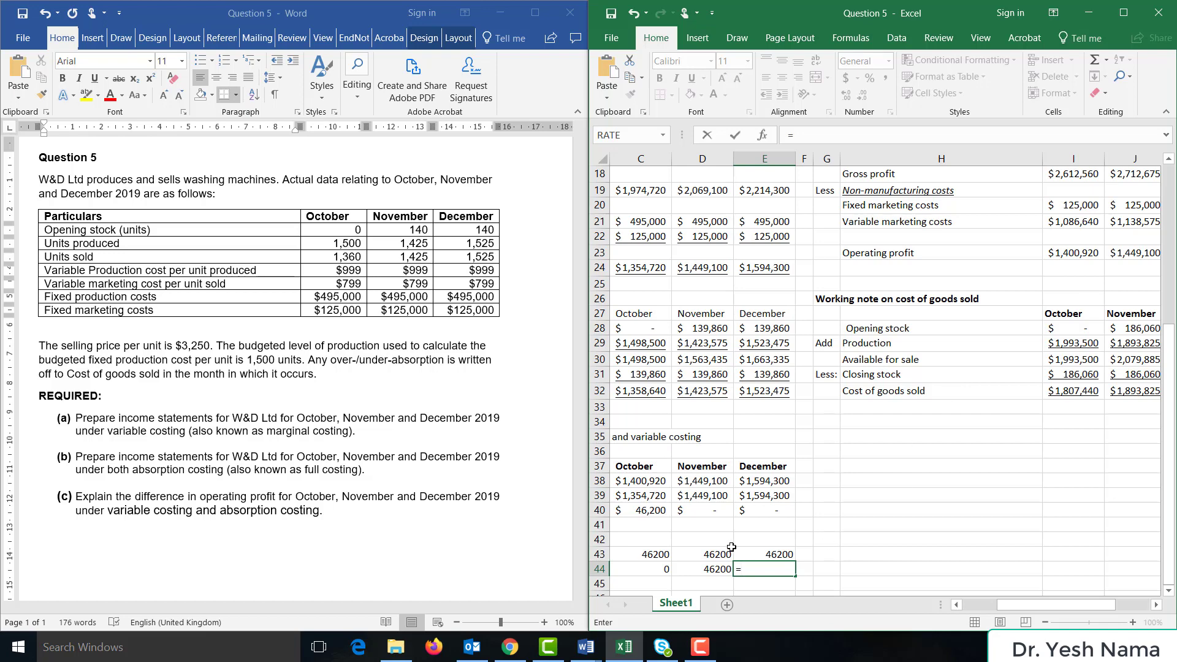
scroll(695, 554, "left", 1)
scroll(695, 553, "left", 3)
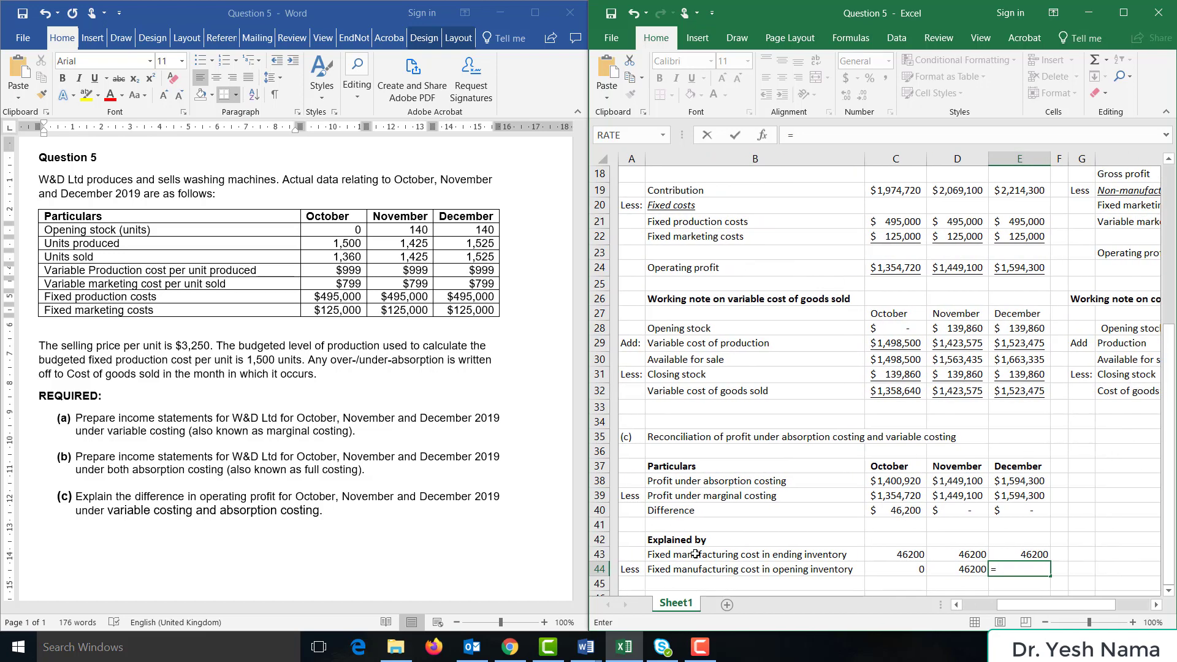
left_click(951, 553)
key("Return")
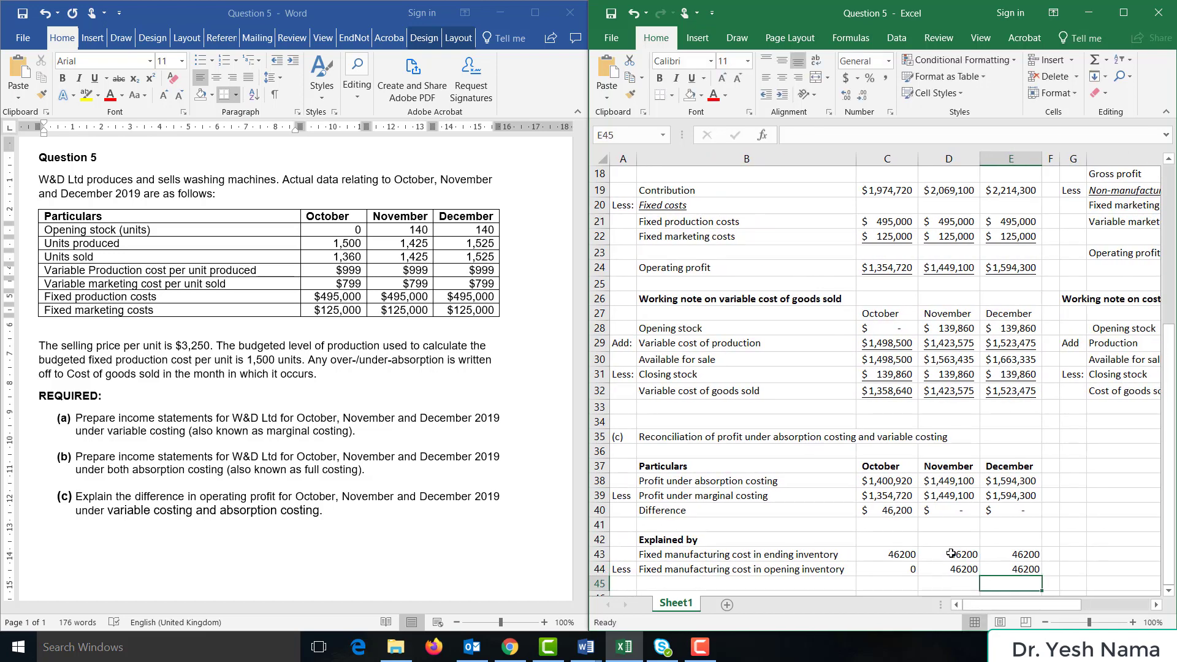
Label the row below the opening inventory cost "Difference" in B45
key("Left")
key("Left")
key("Left")
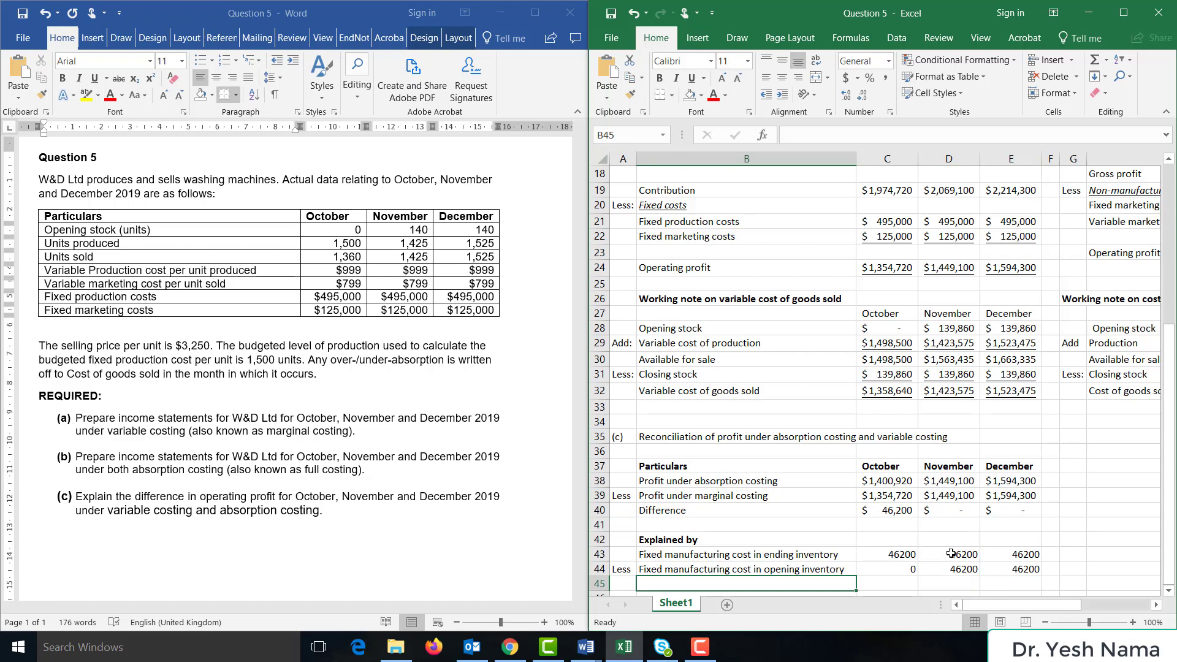
type("Difference")
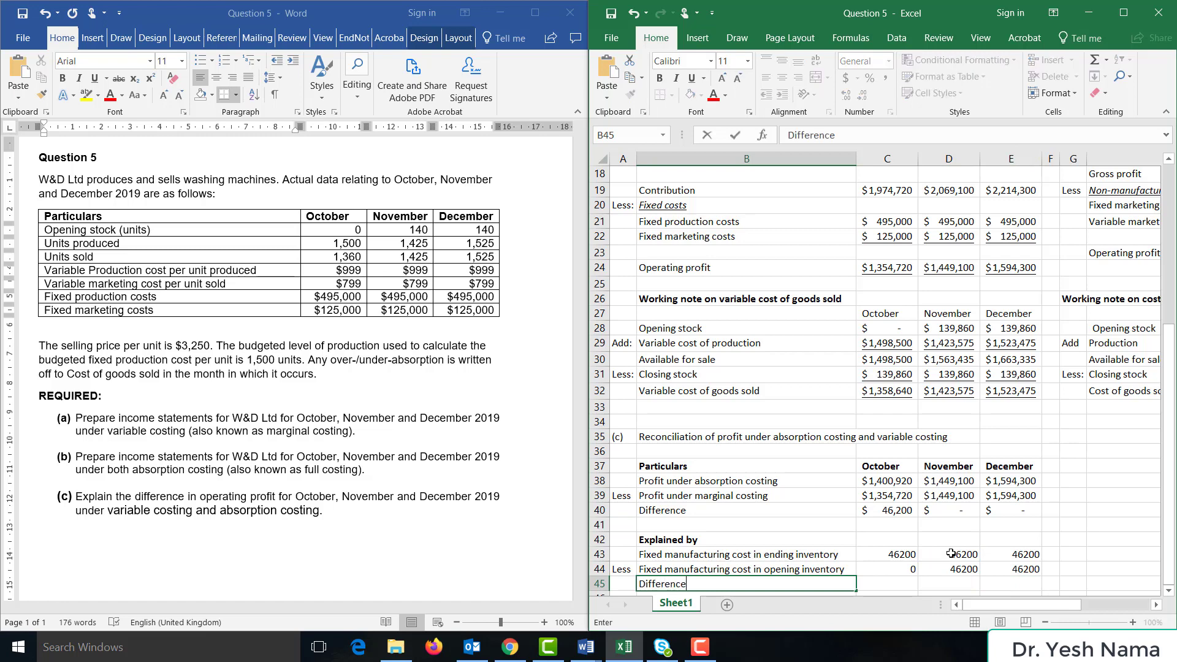
key("Tab")
Calculate October's explained difference in C45 as ending minus opening inventory cost with =C43-C44
type("=")
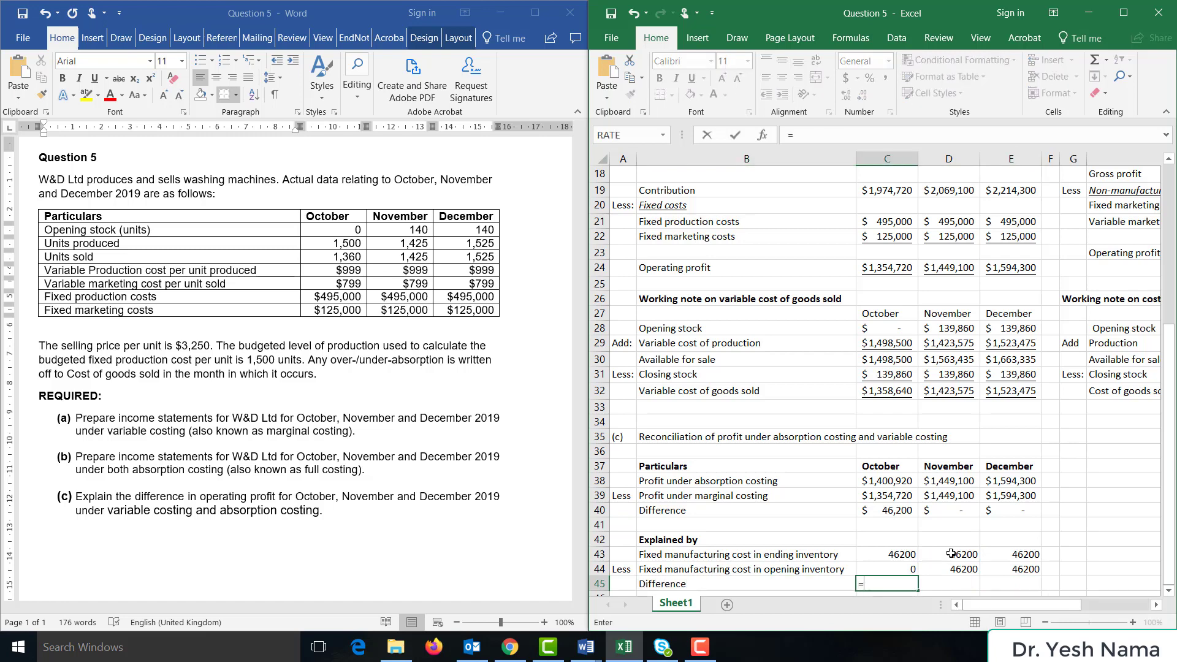
key("Up")
key("Up")
type("-")
key("Up")
key("Return")
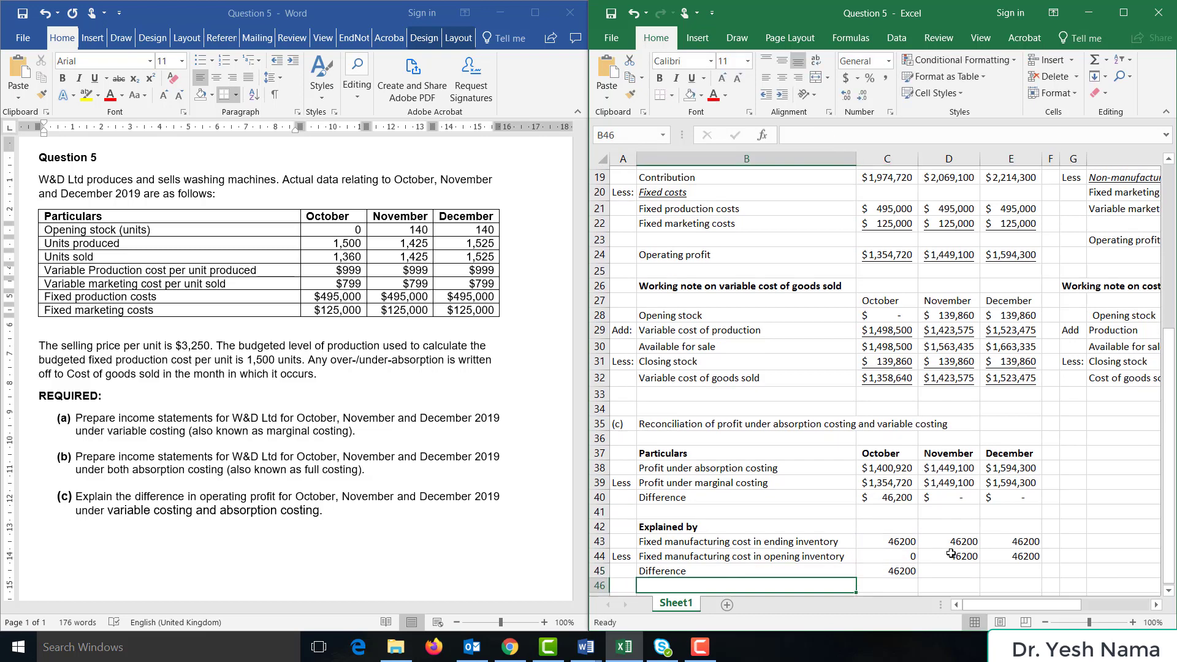
Extend the explained difference formula to November and December in D45 and E45, with C45:E45 in the same dollar format as row 40
key("Up")
key("shift+Right")
key("shift+Right")
key("ctrl+r")
key("Left")
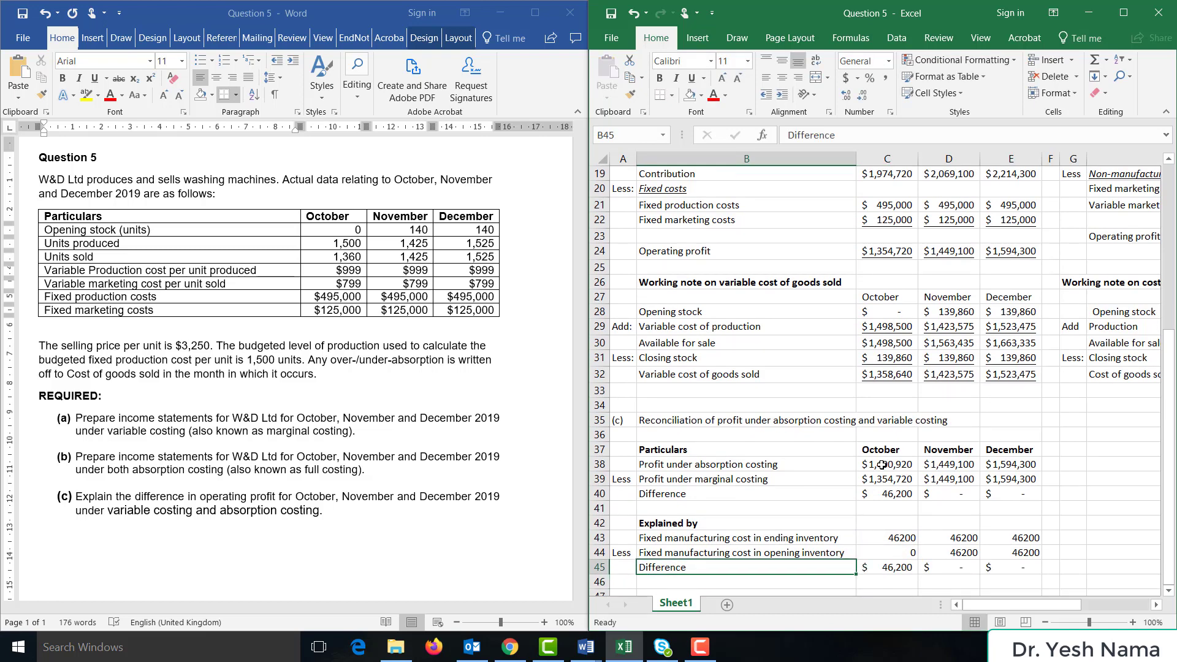
Review October's reconciliation, comparing the absorption and marginal profits with the fixed costs in ending and opening inventory
left_click(882, 464)
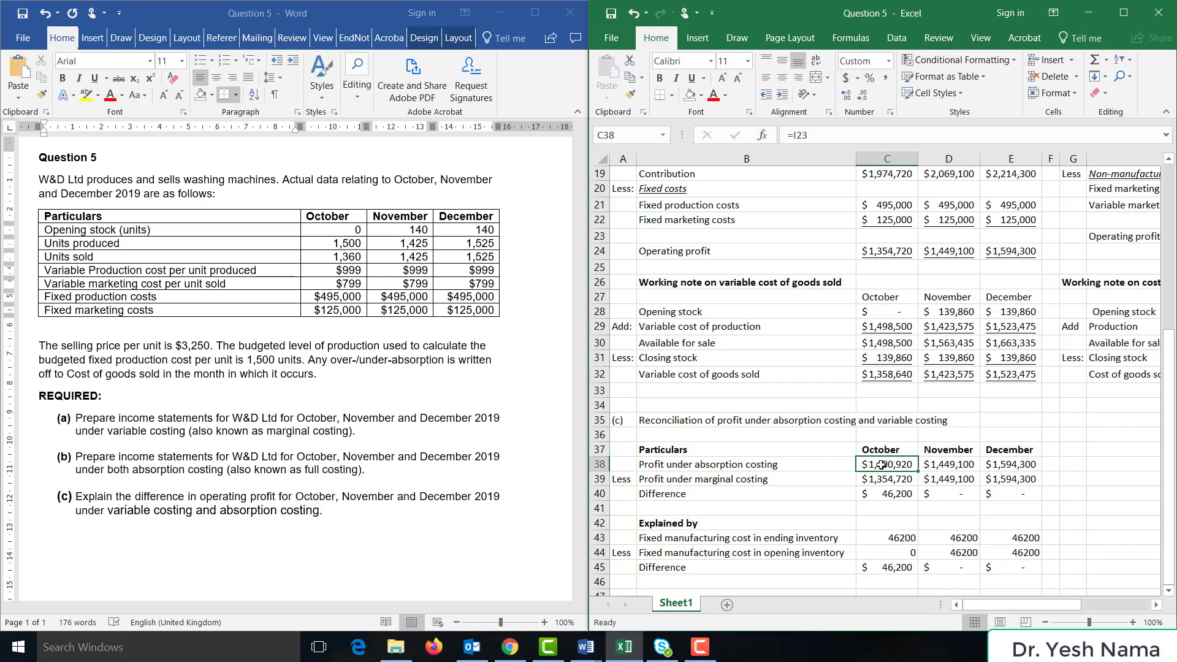
left_click(882, 478)
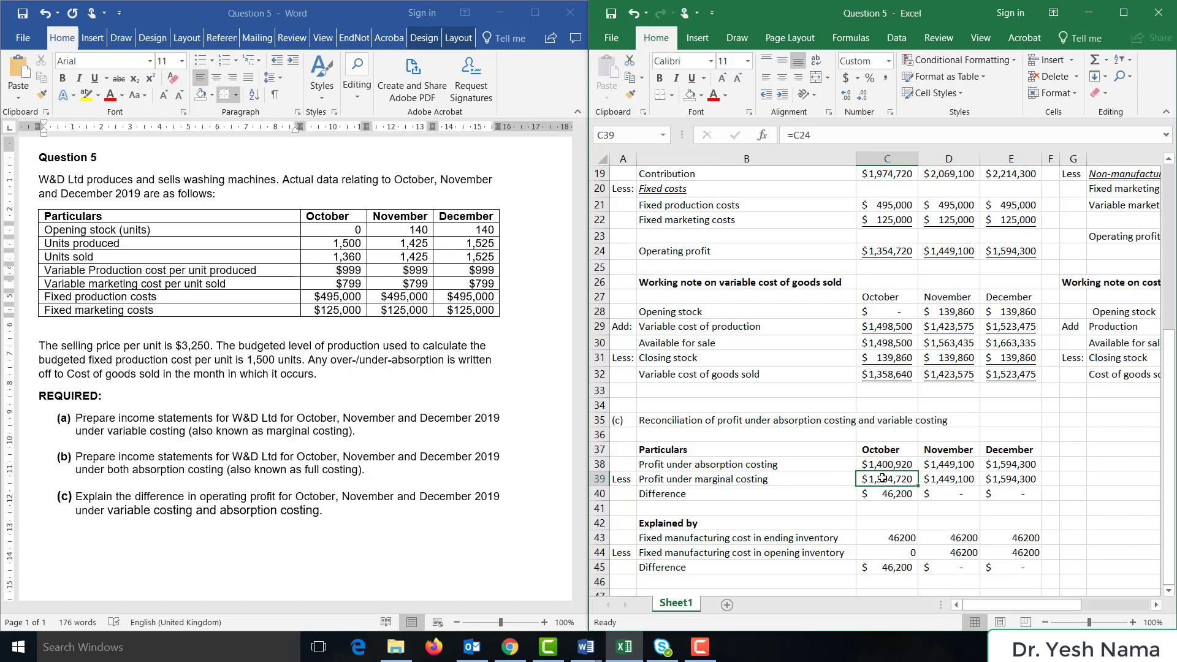
left_click(884, 537)
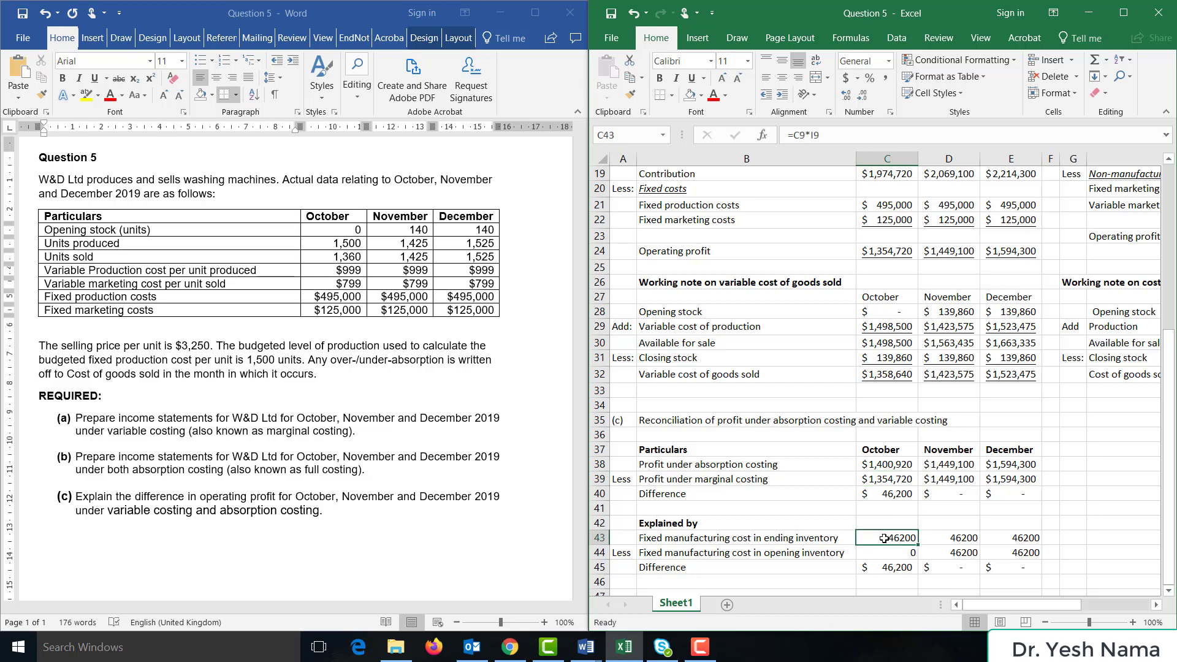
left_click(882, 555)
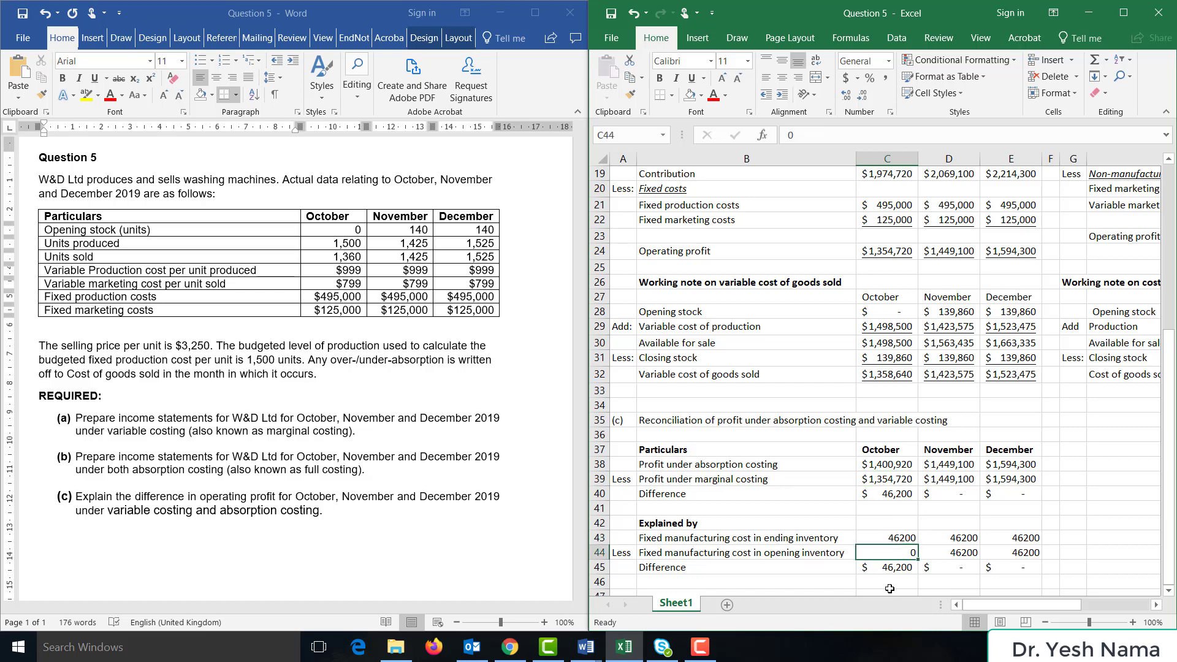
left_click(892, 580)
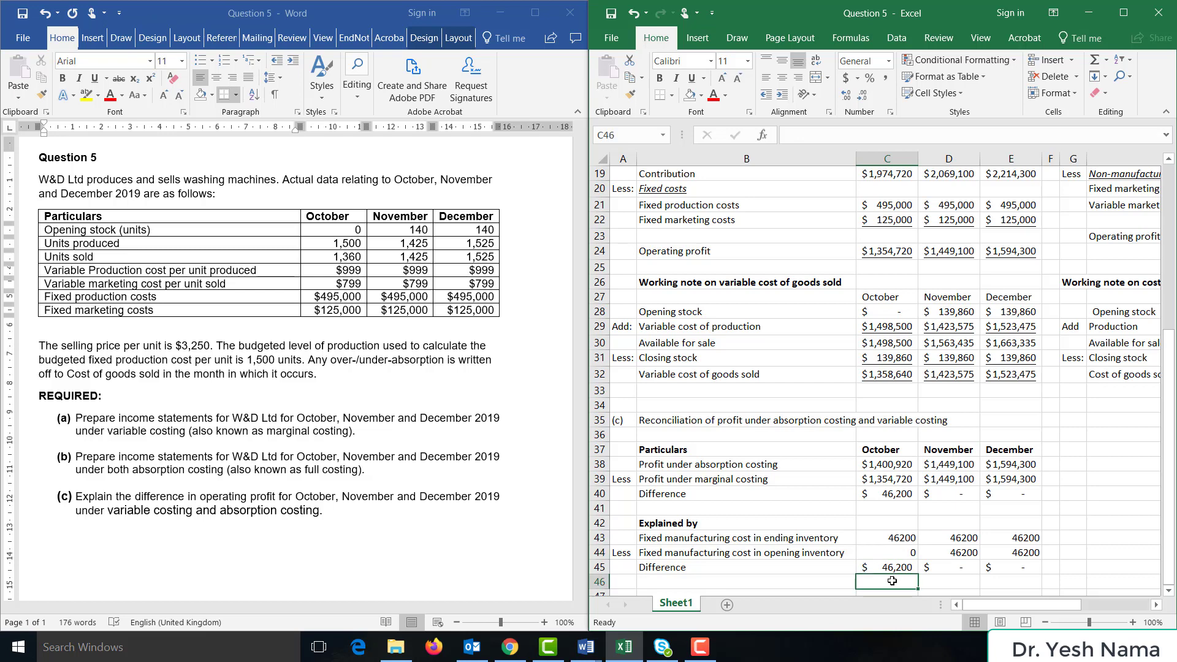